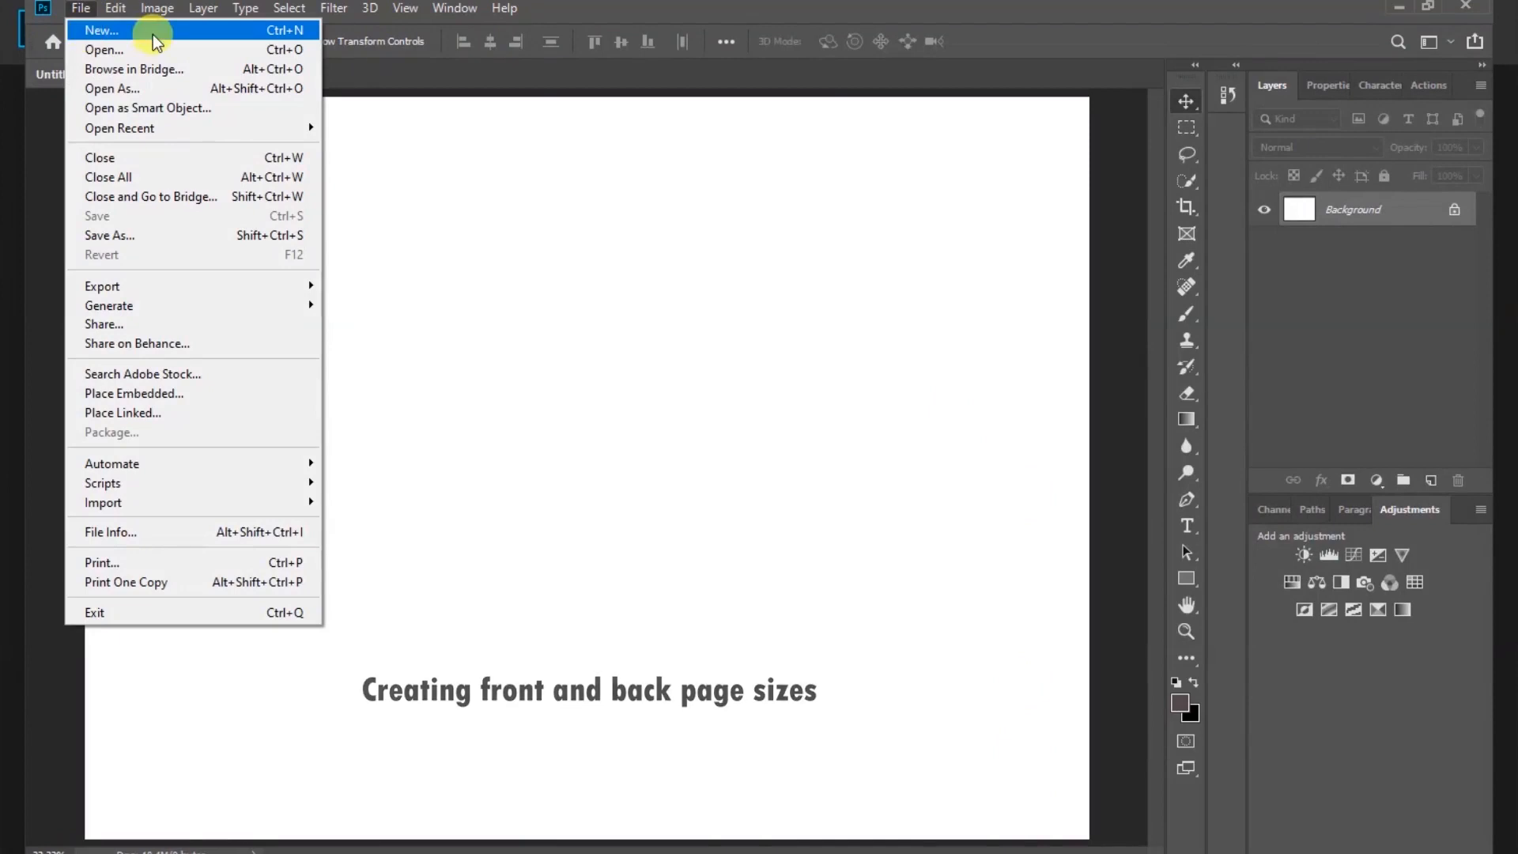
Create a new document 4.75 inches wide and 7.278 inches high at 300 pixels/inch
click(154, 35)
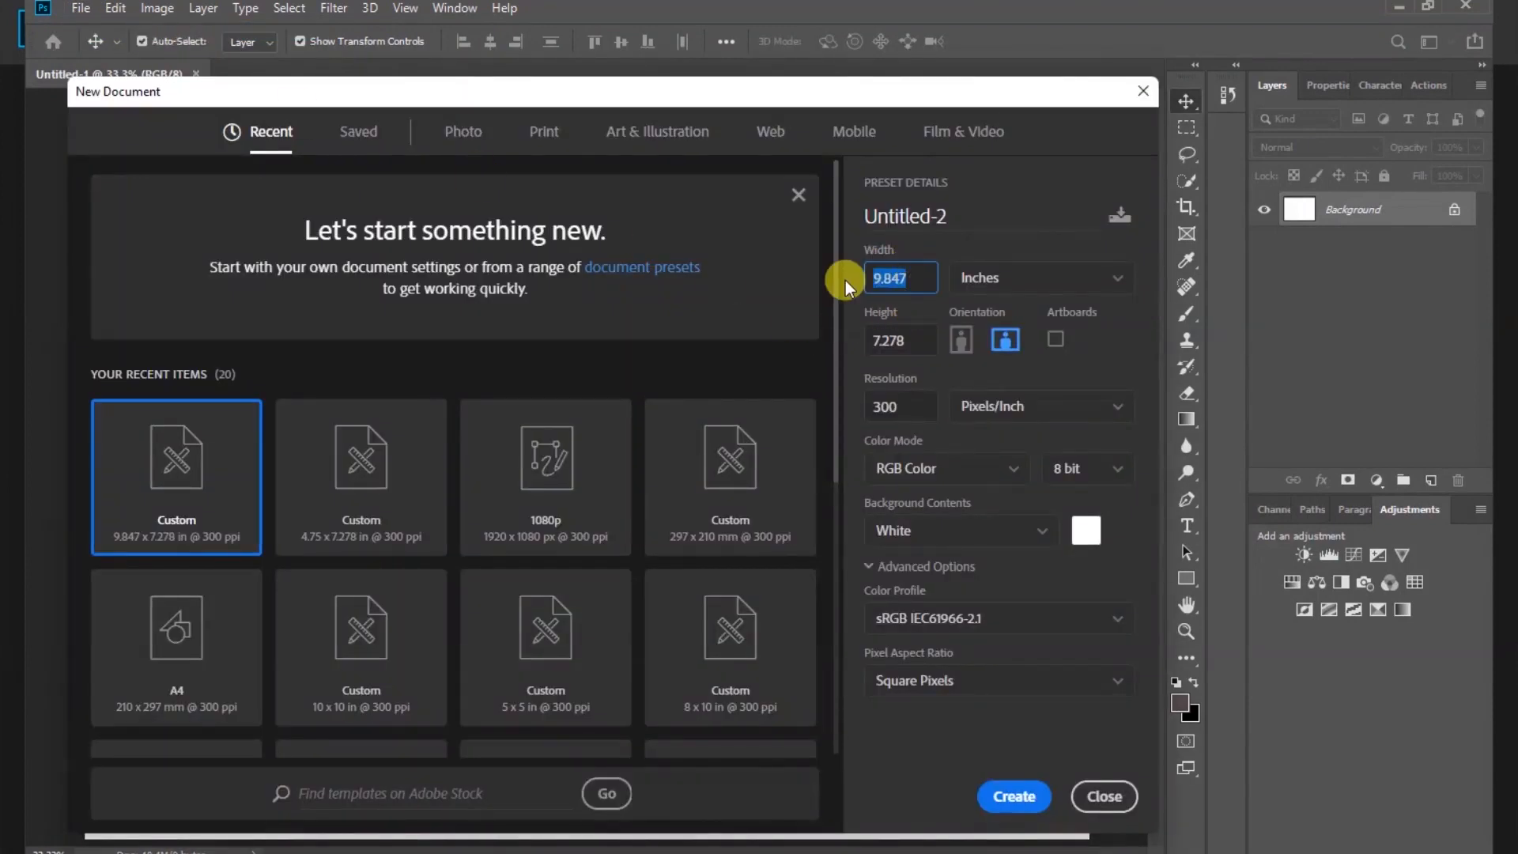
text(4.75)
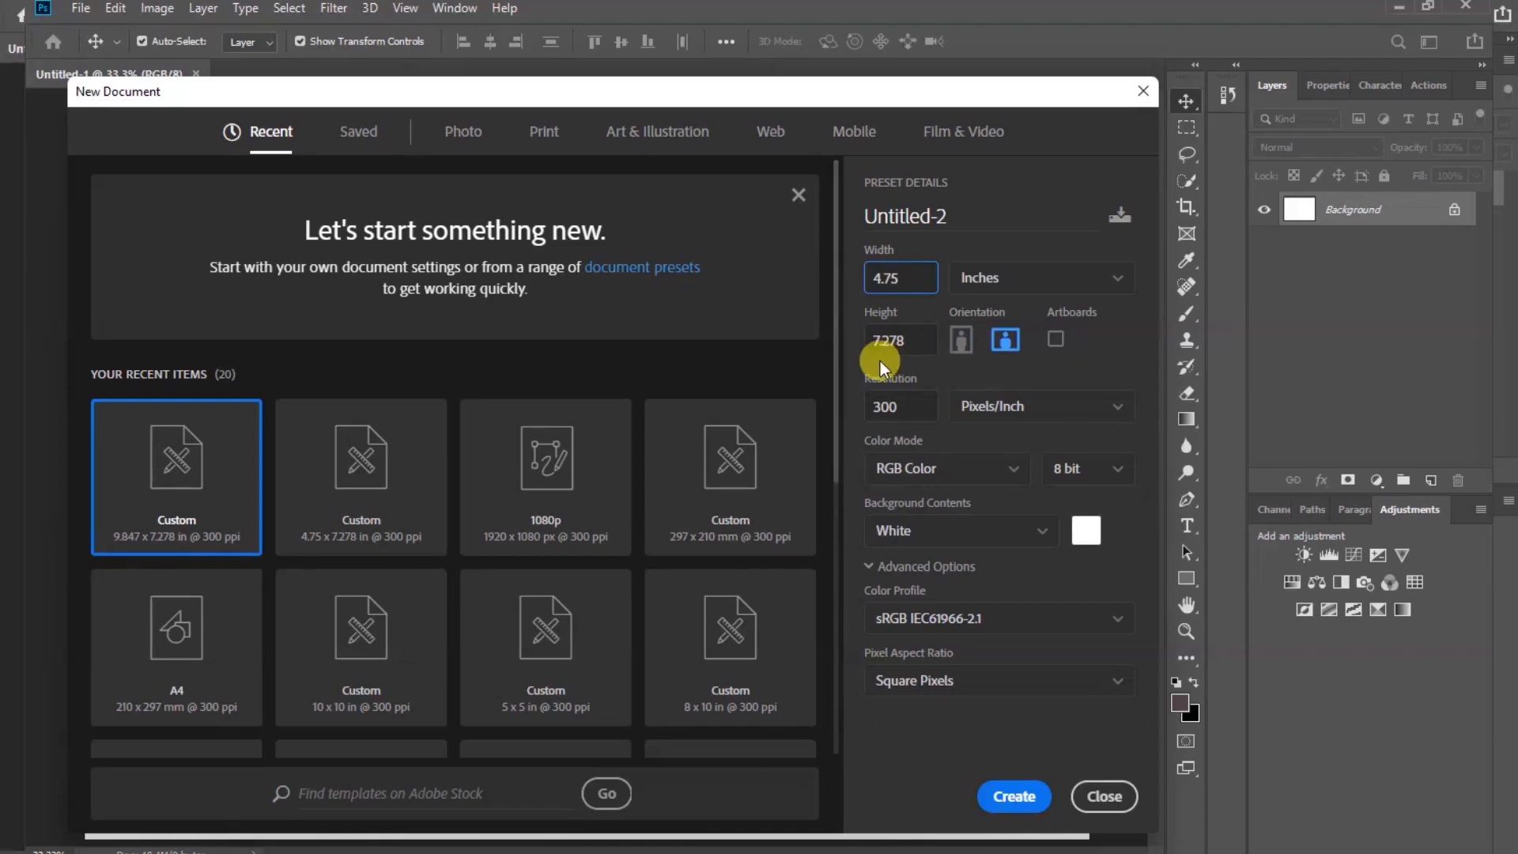
click(1015, 796)
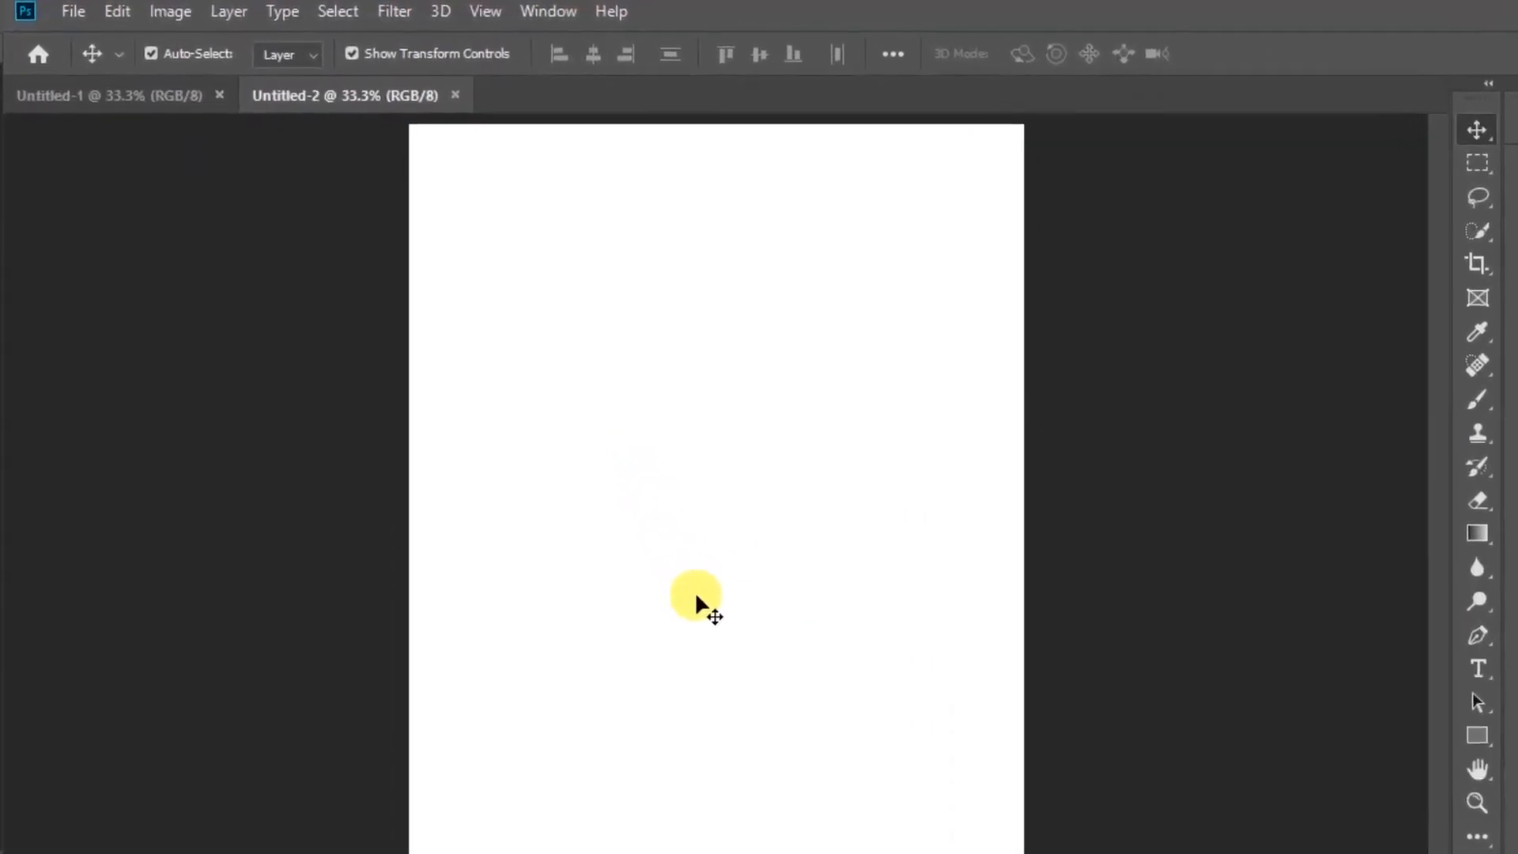
Fill the new page with the purple-blue color 777cb7 and switch to the Move tool
click(117, 11)
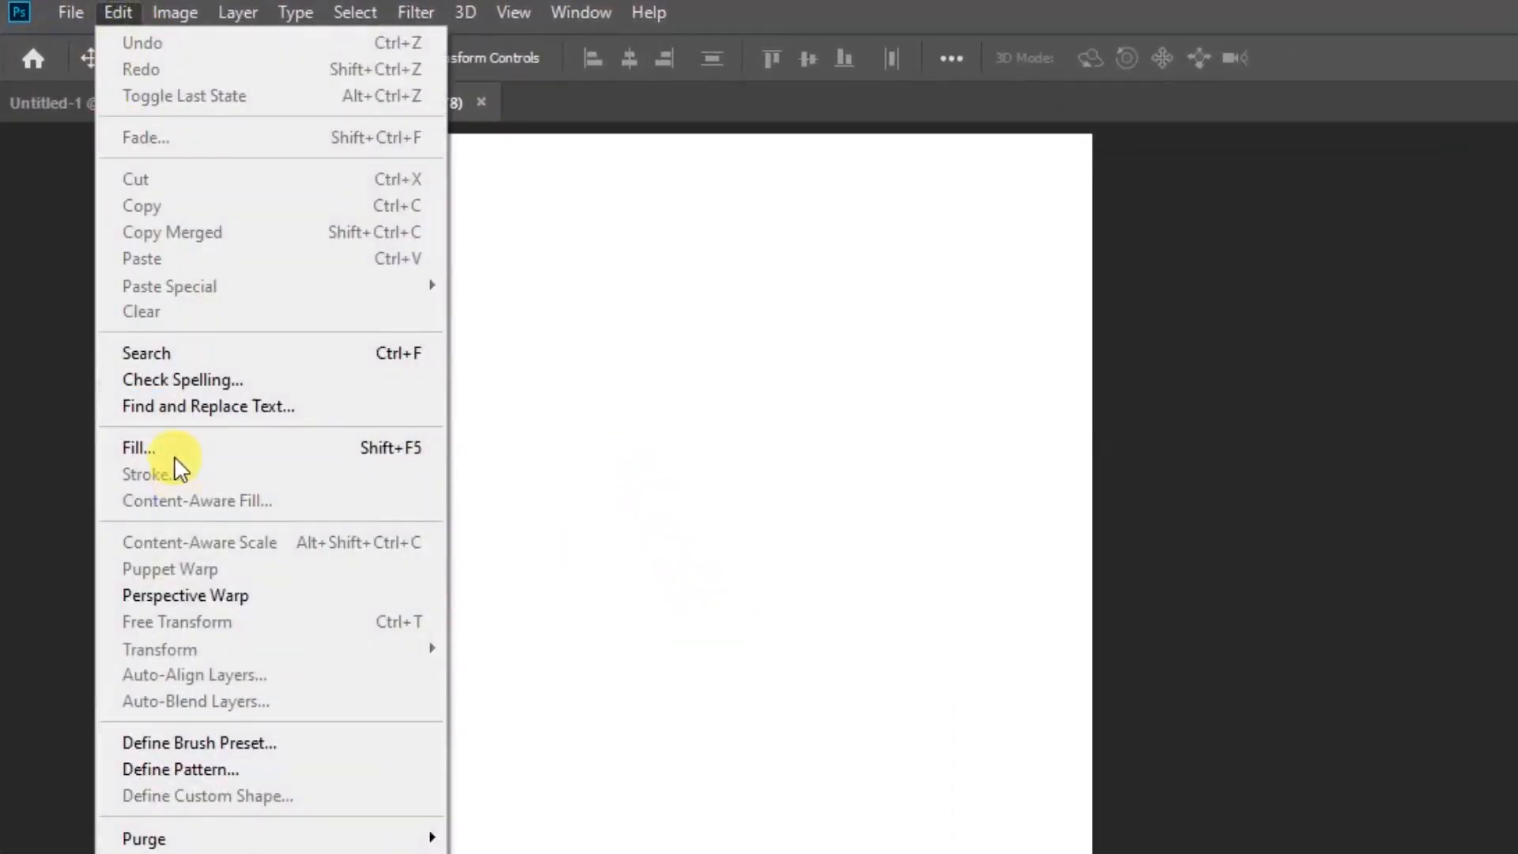
click(170, 447)
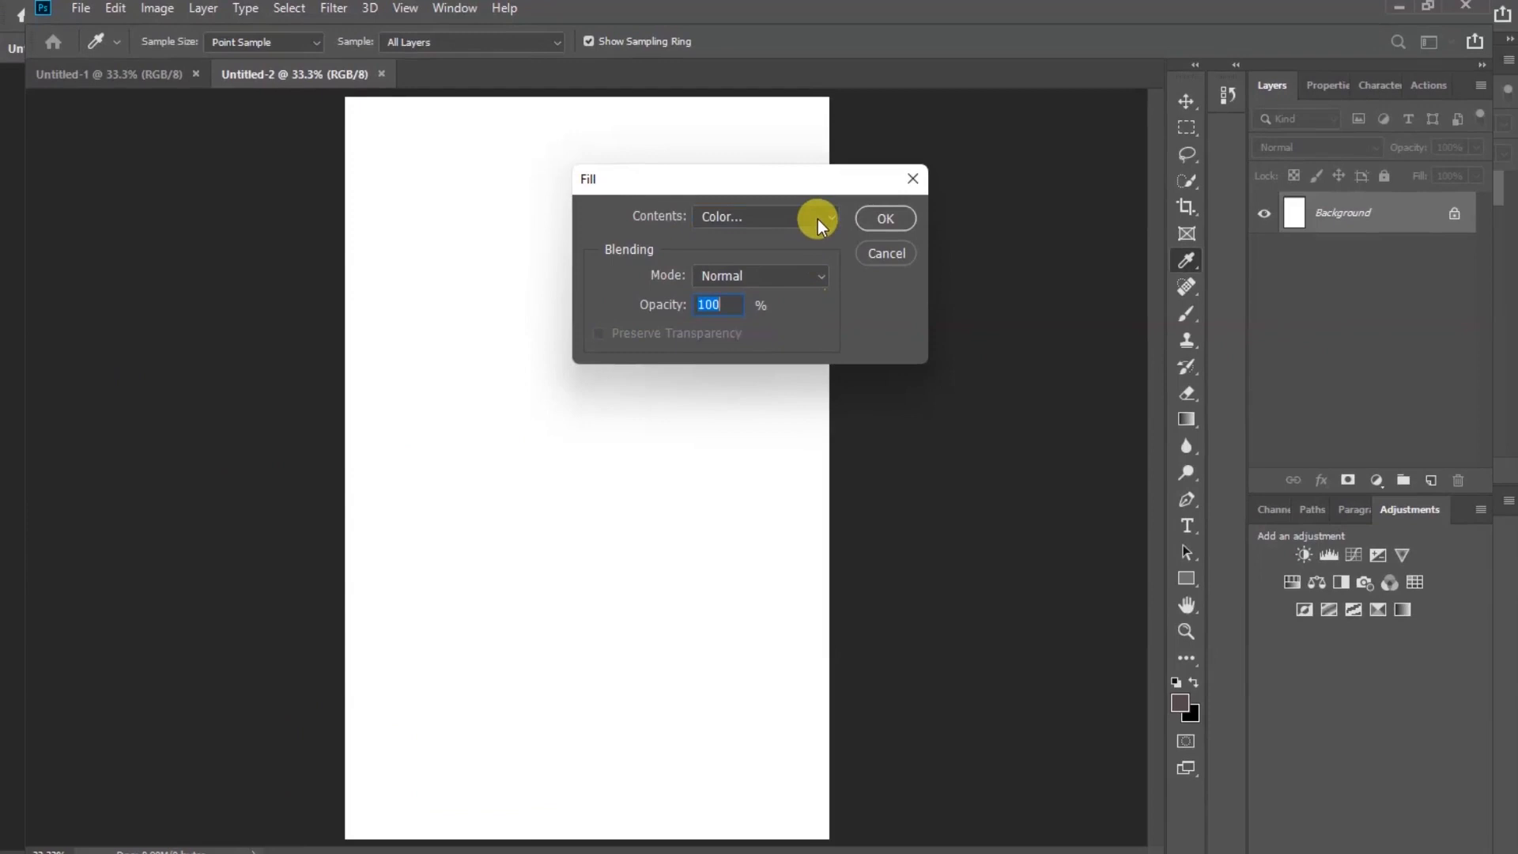
click(817, 220)
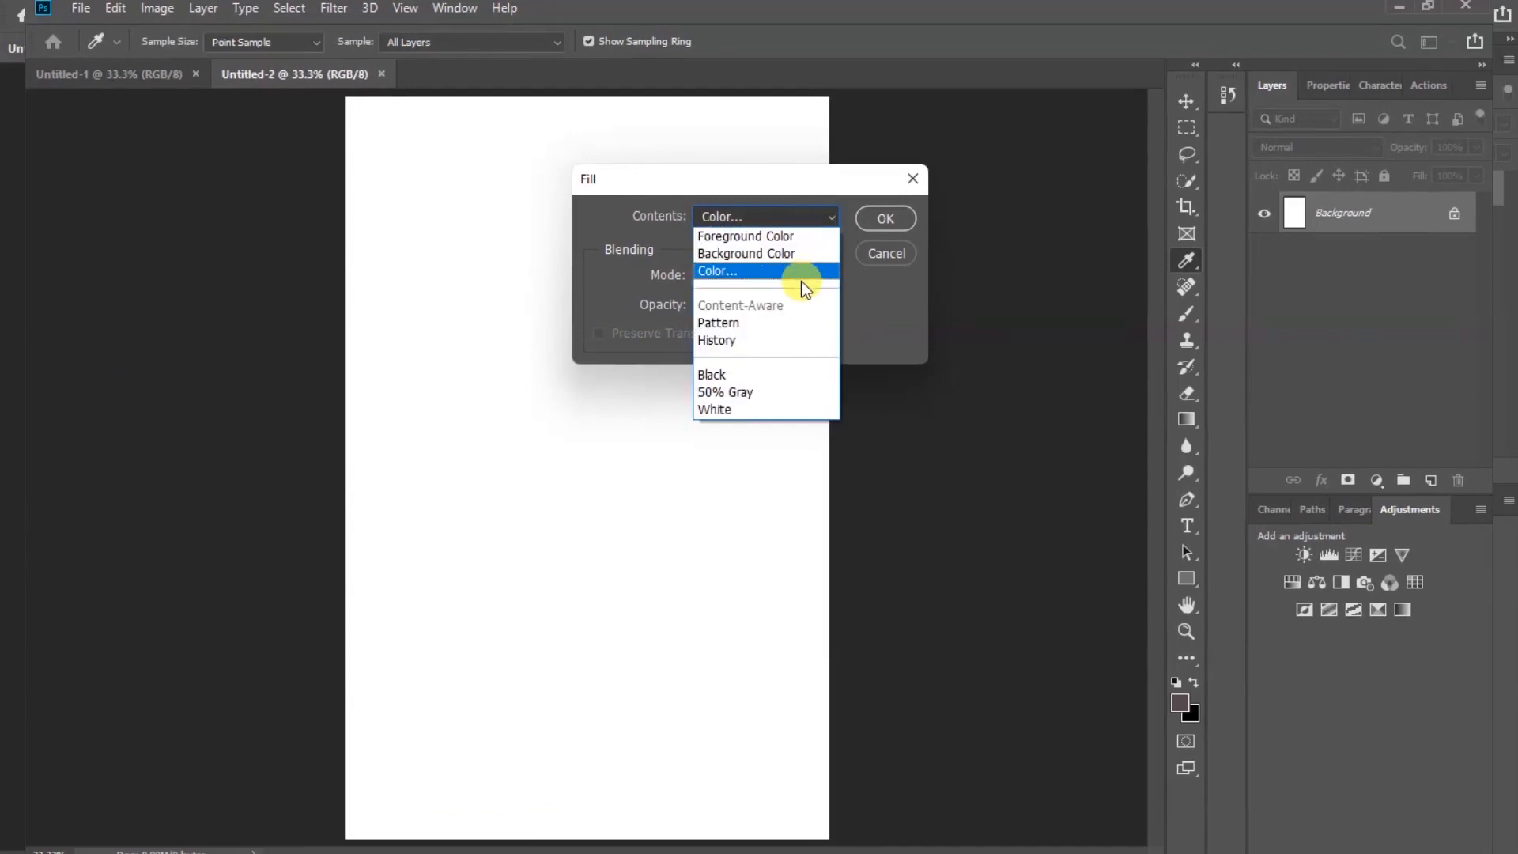
click(796, 273)
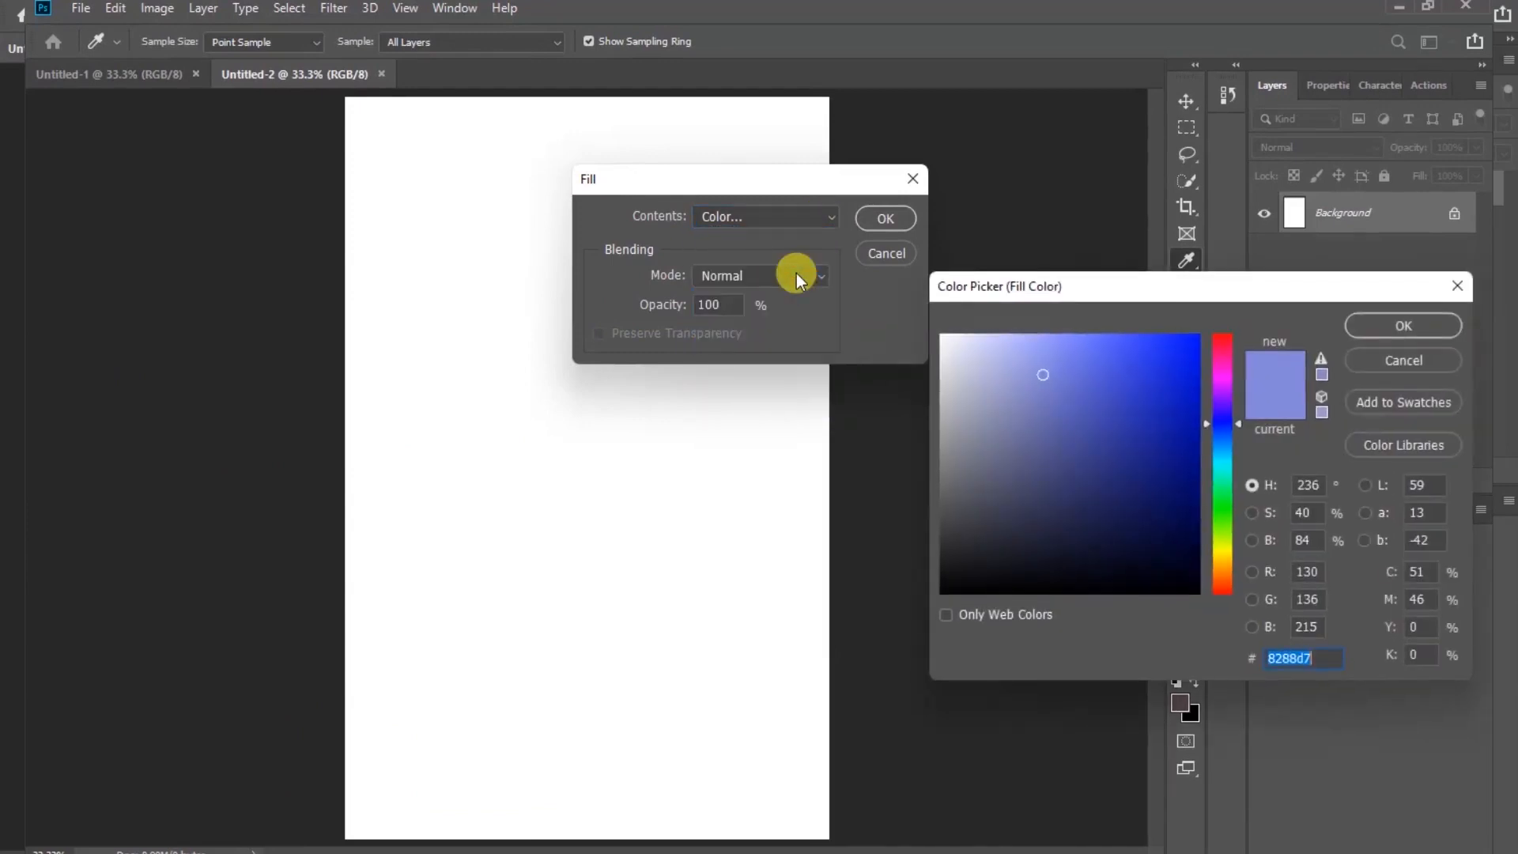
click(1028, 405)
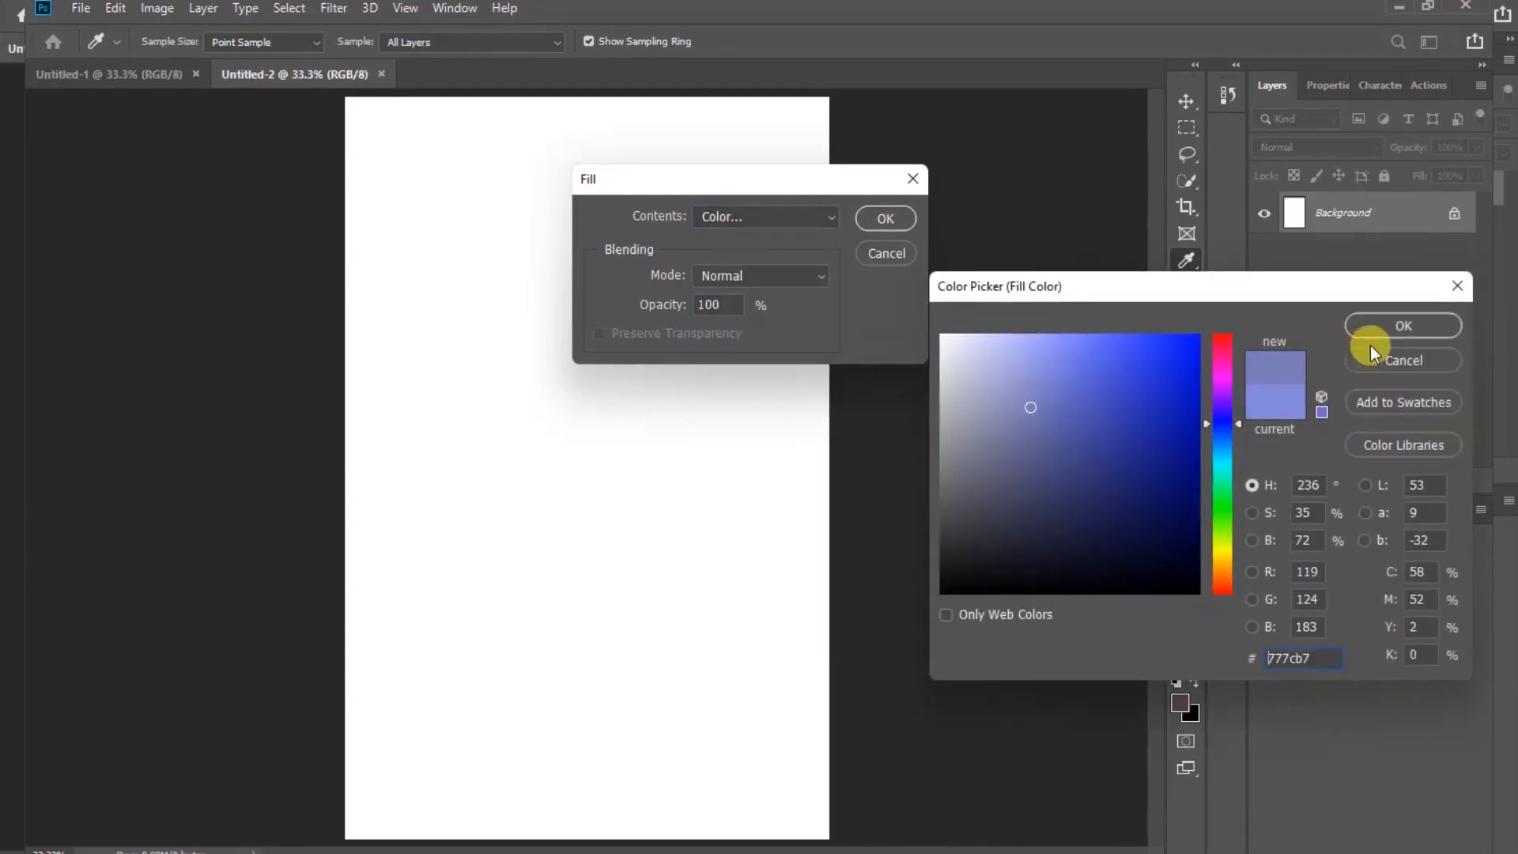
click(1402, 329)
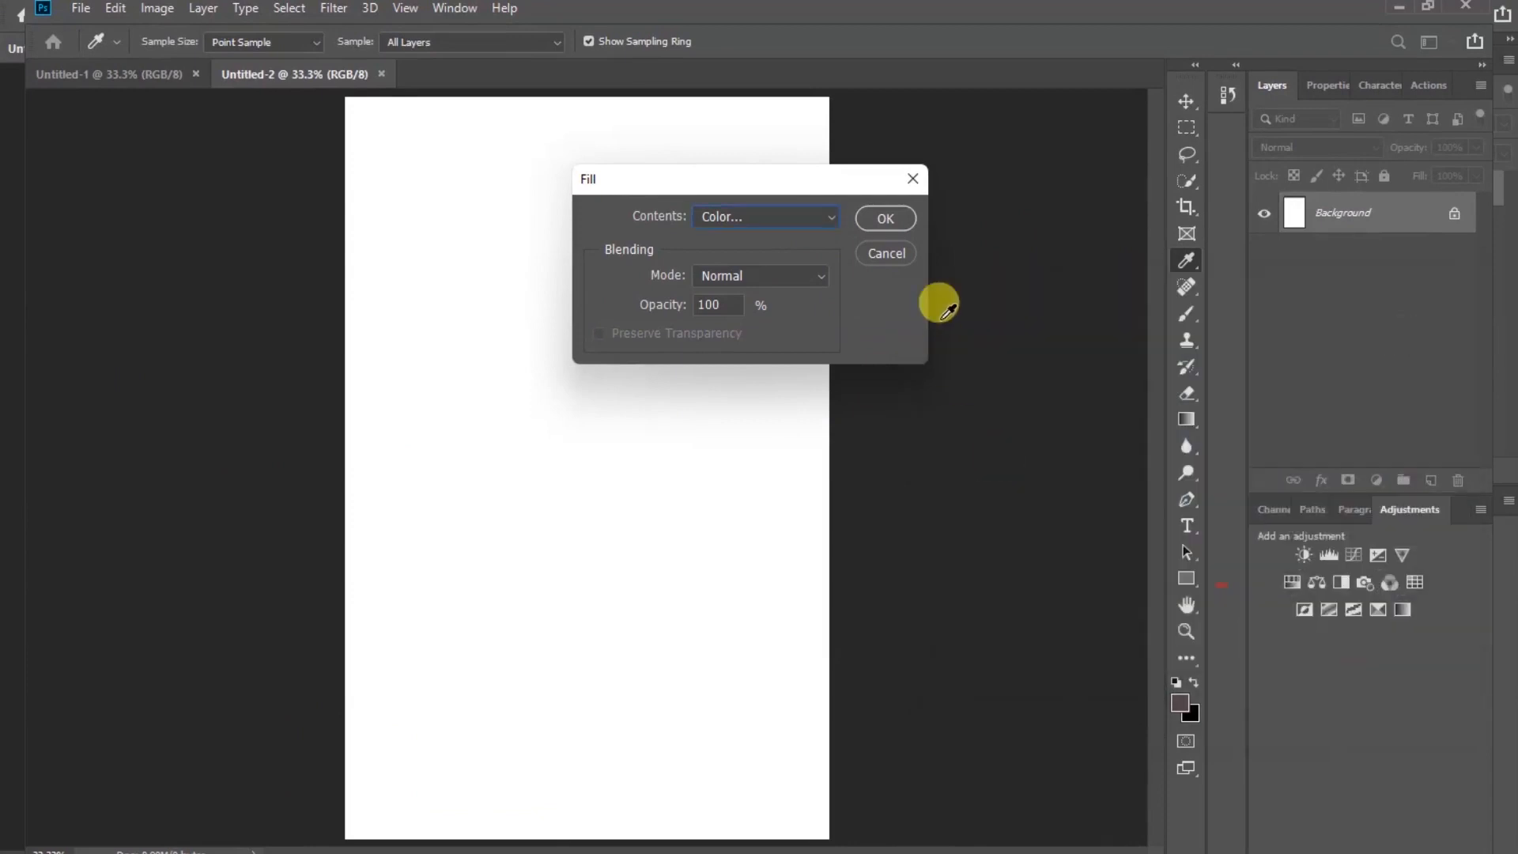
click(886, 218)
key(v)
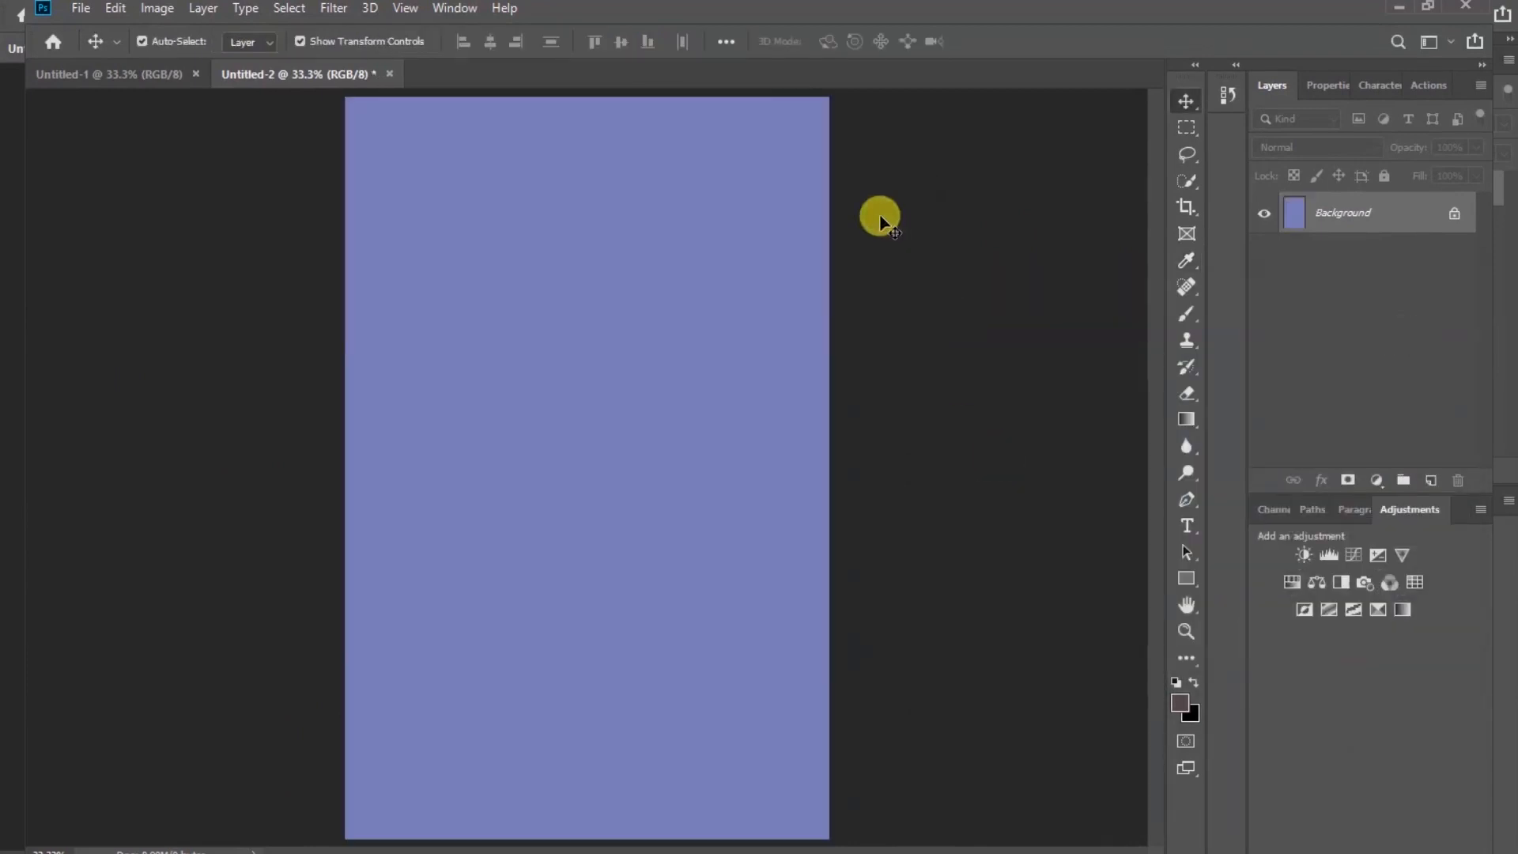
Move the filled page into the first document and align it with the document's right edge
drag(385, 221, 741, 410)
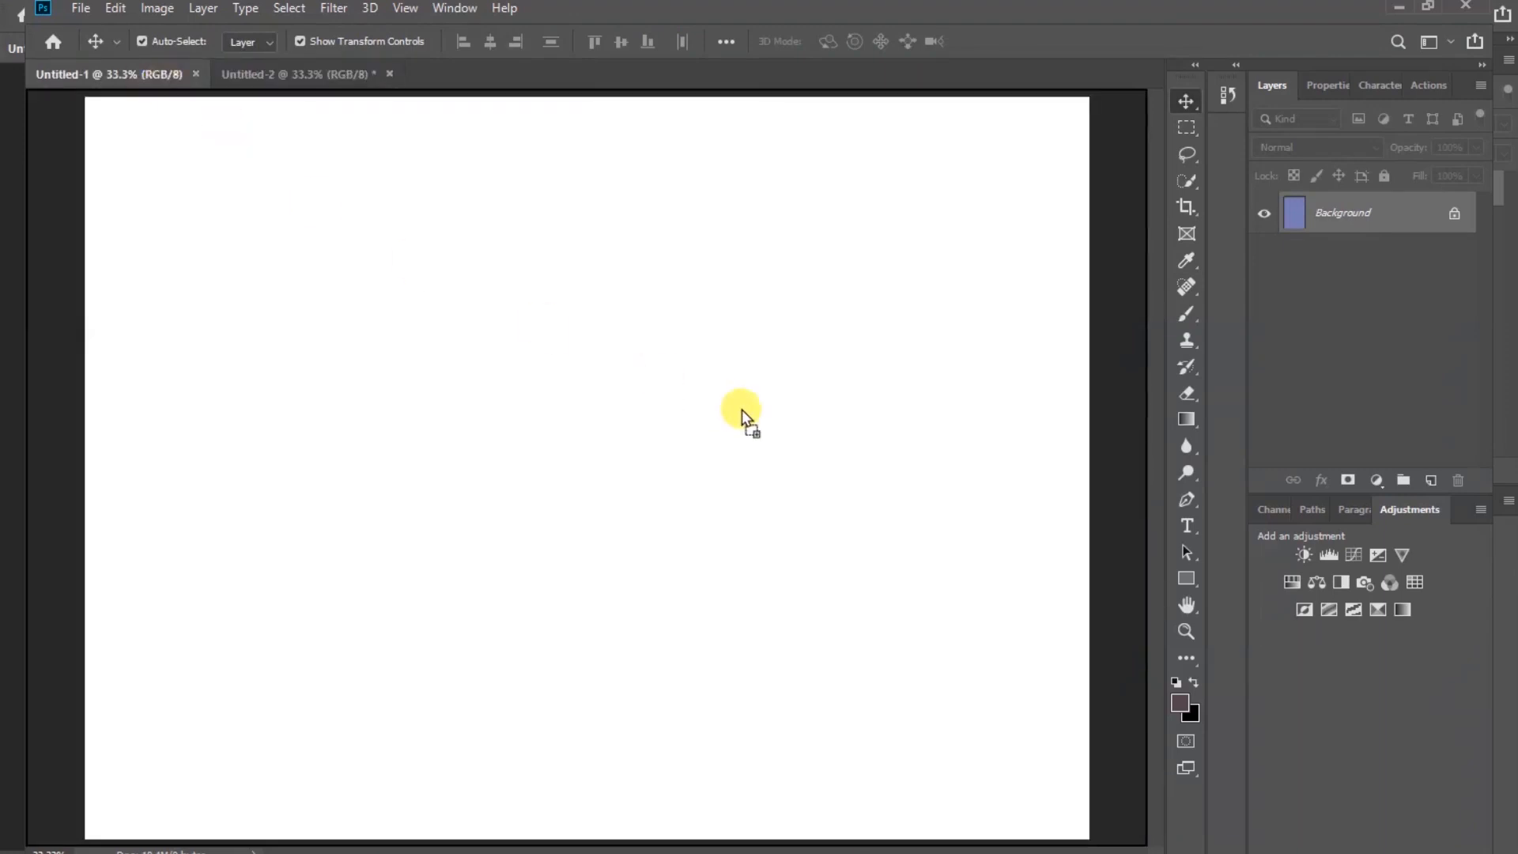
drag(843, 429, 841, 420)
drag(901, 329, 908, 373)
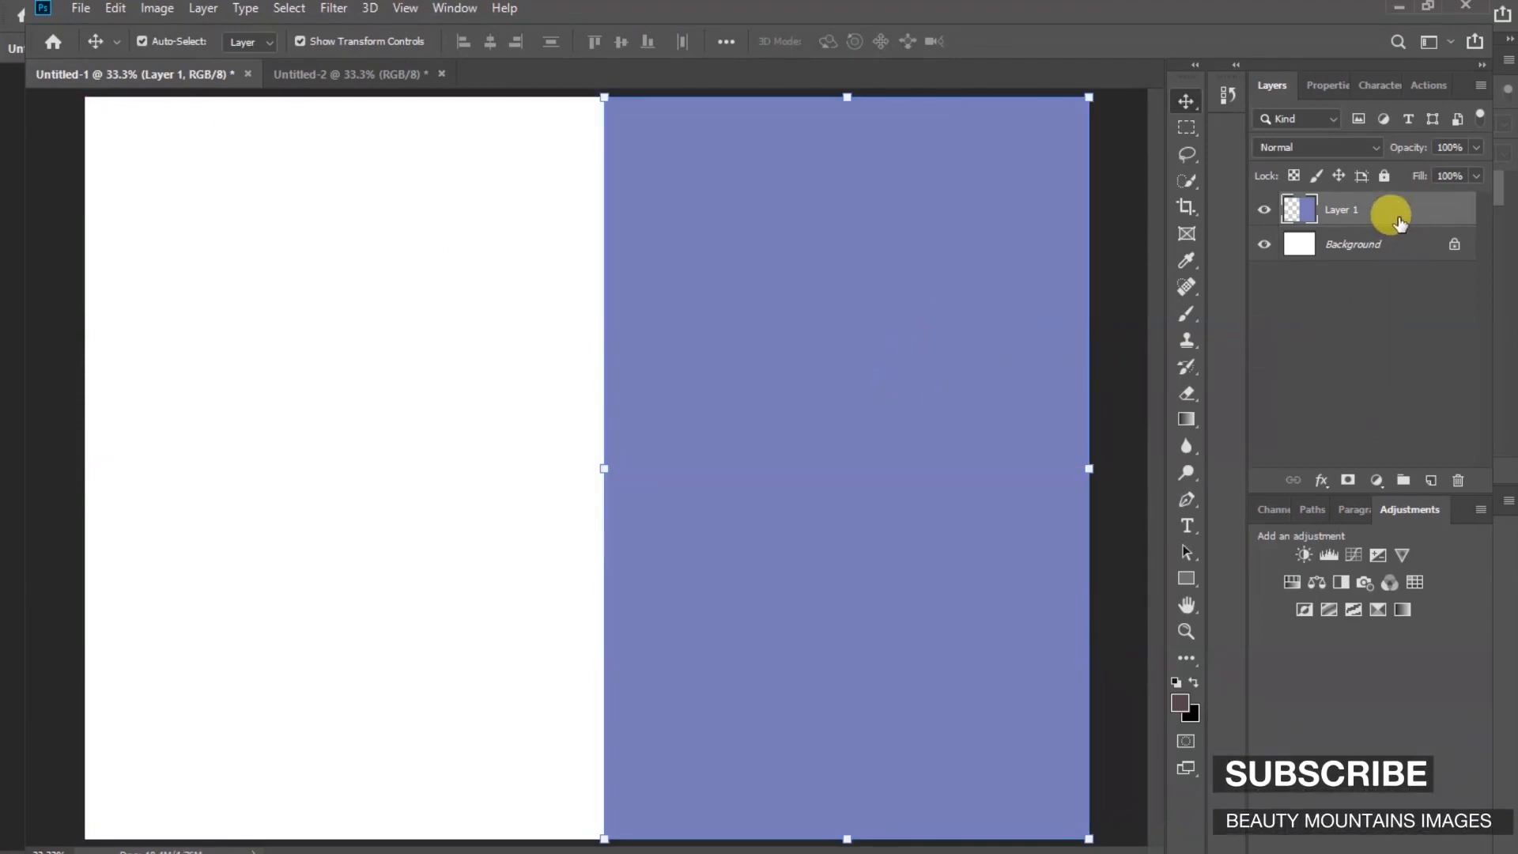
Duplicate the page layer and move the copy to the document's left edge as the back page
key(ctrl+j)
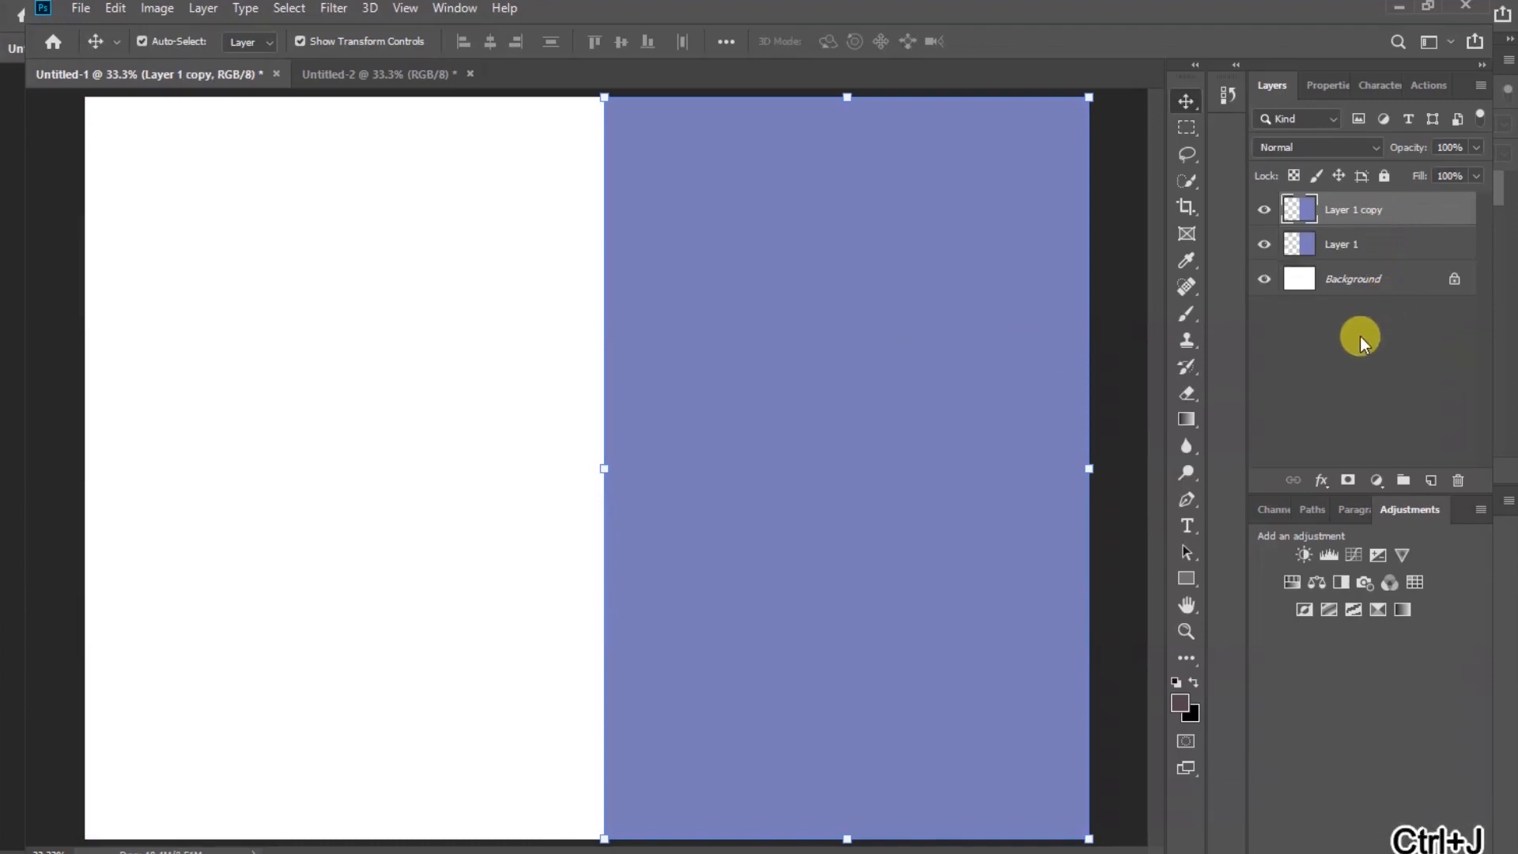
drag(937, 500, 422, 525)
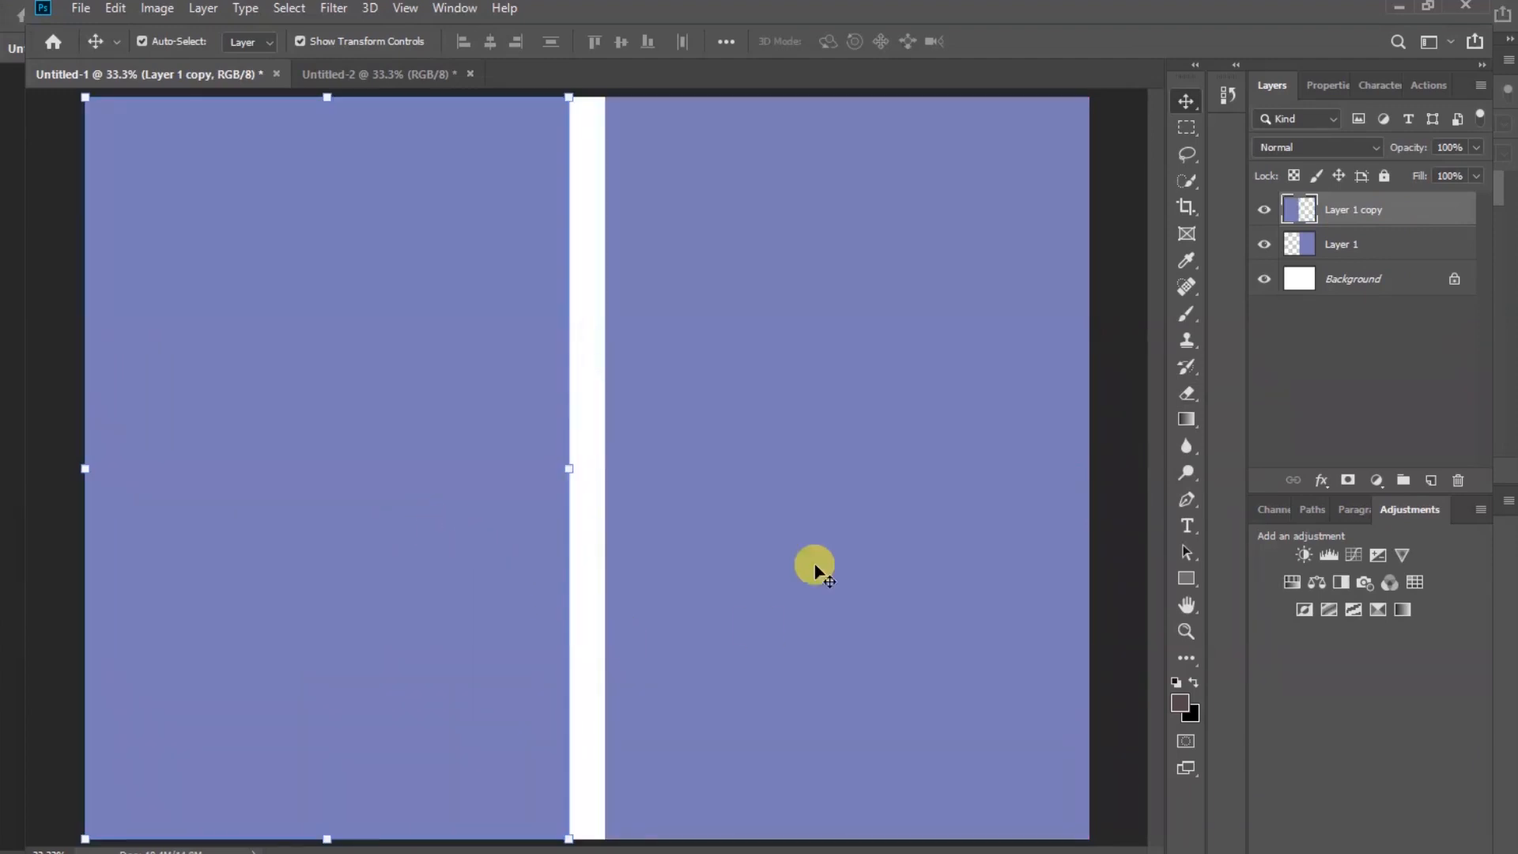
click(870, 434)
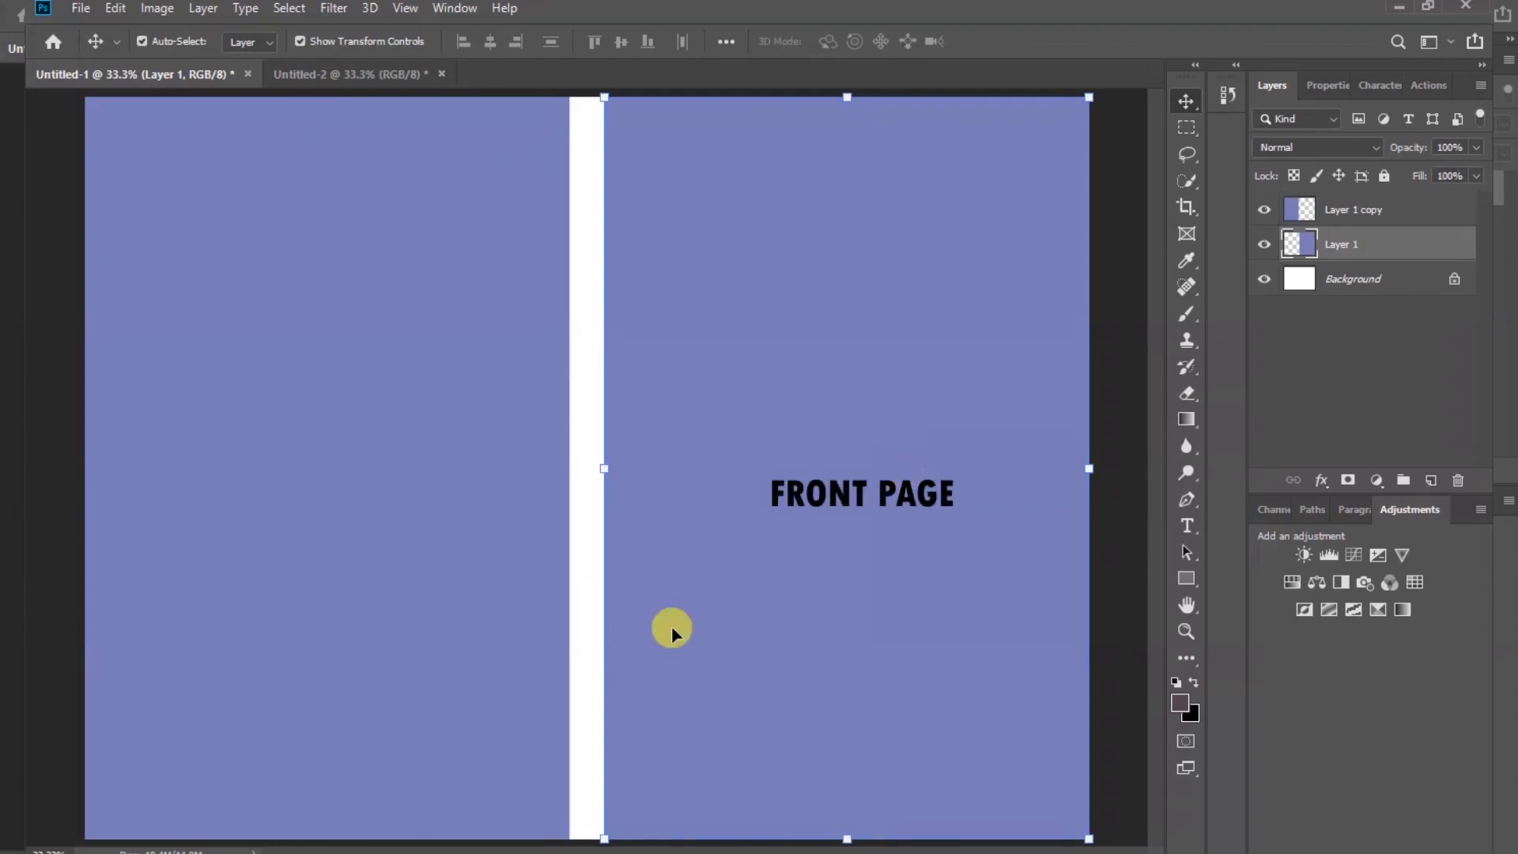
click(370, 404)
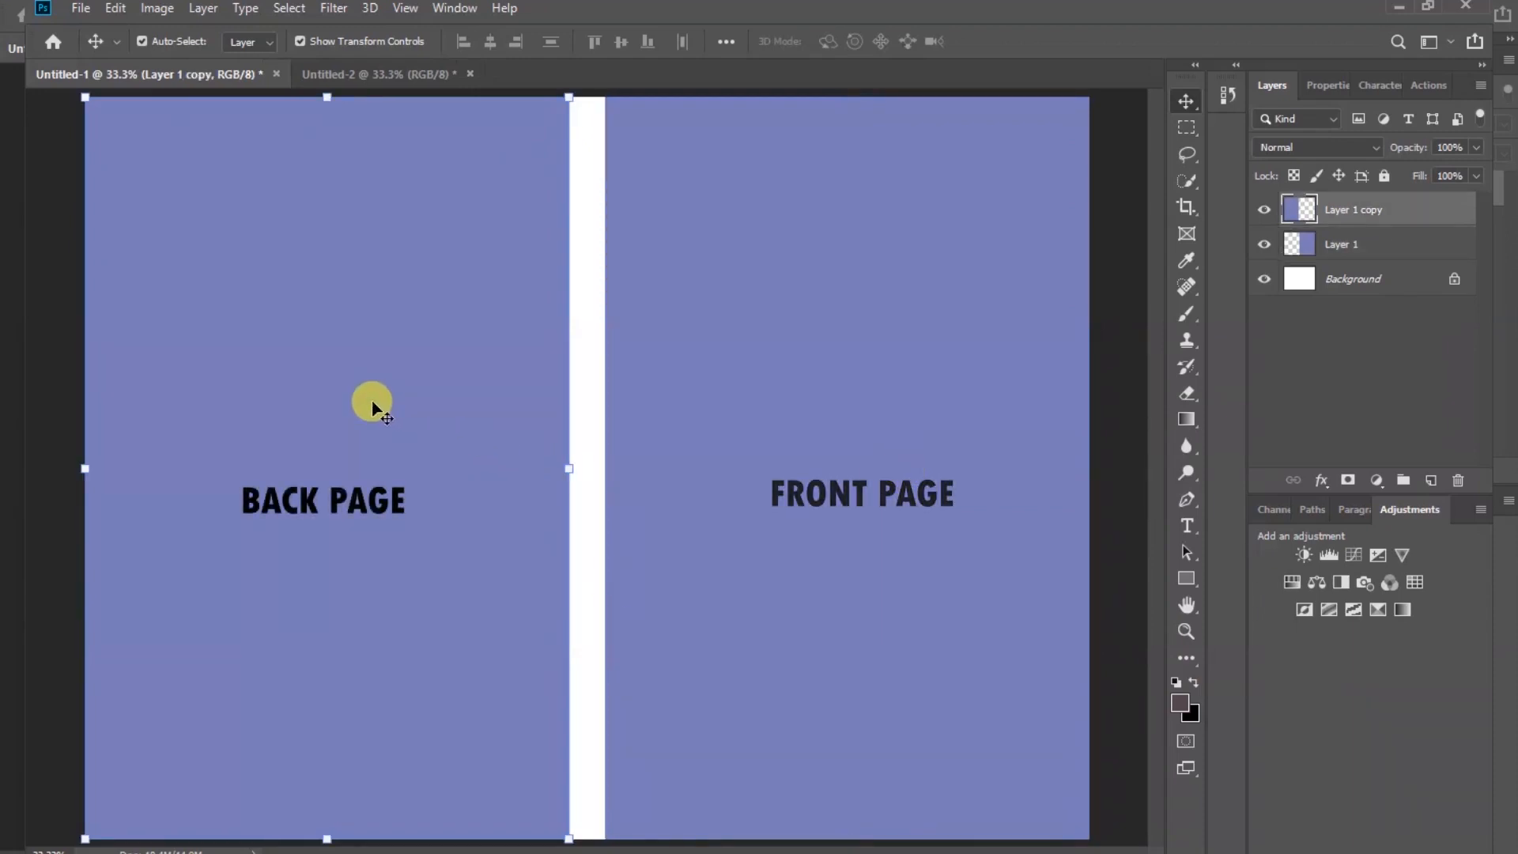
Show rulers and add vertical guides along the inner edges of the back and front pages
click(402, 10)
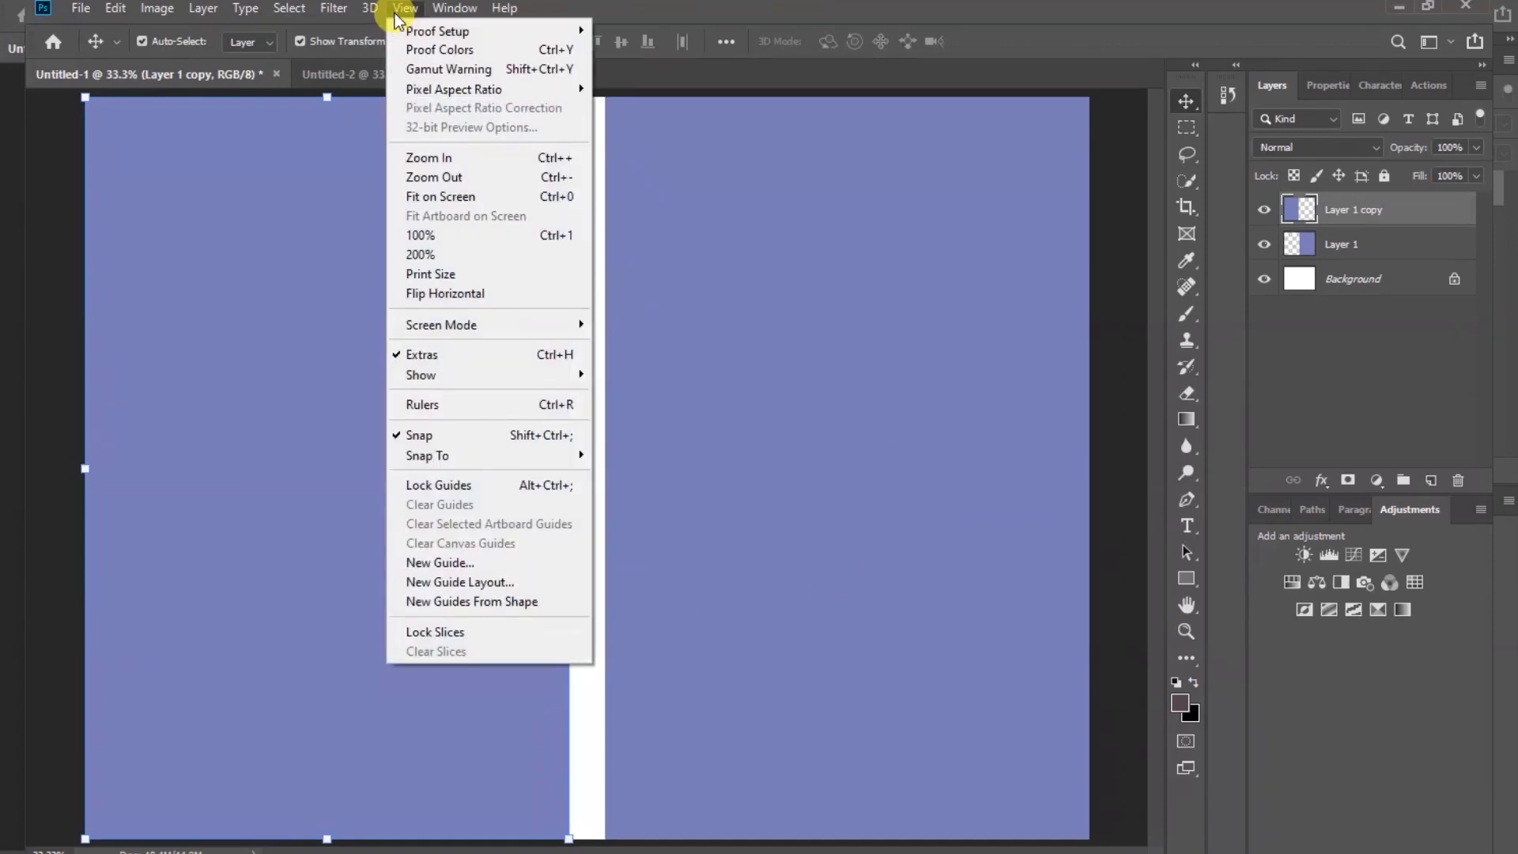
click(457, 412)
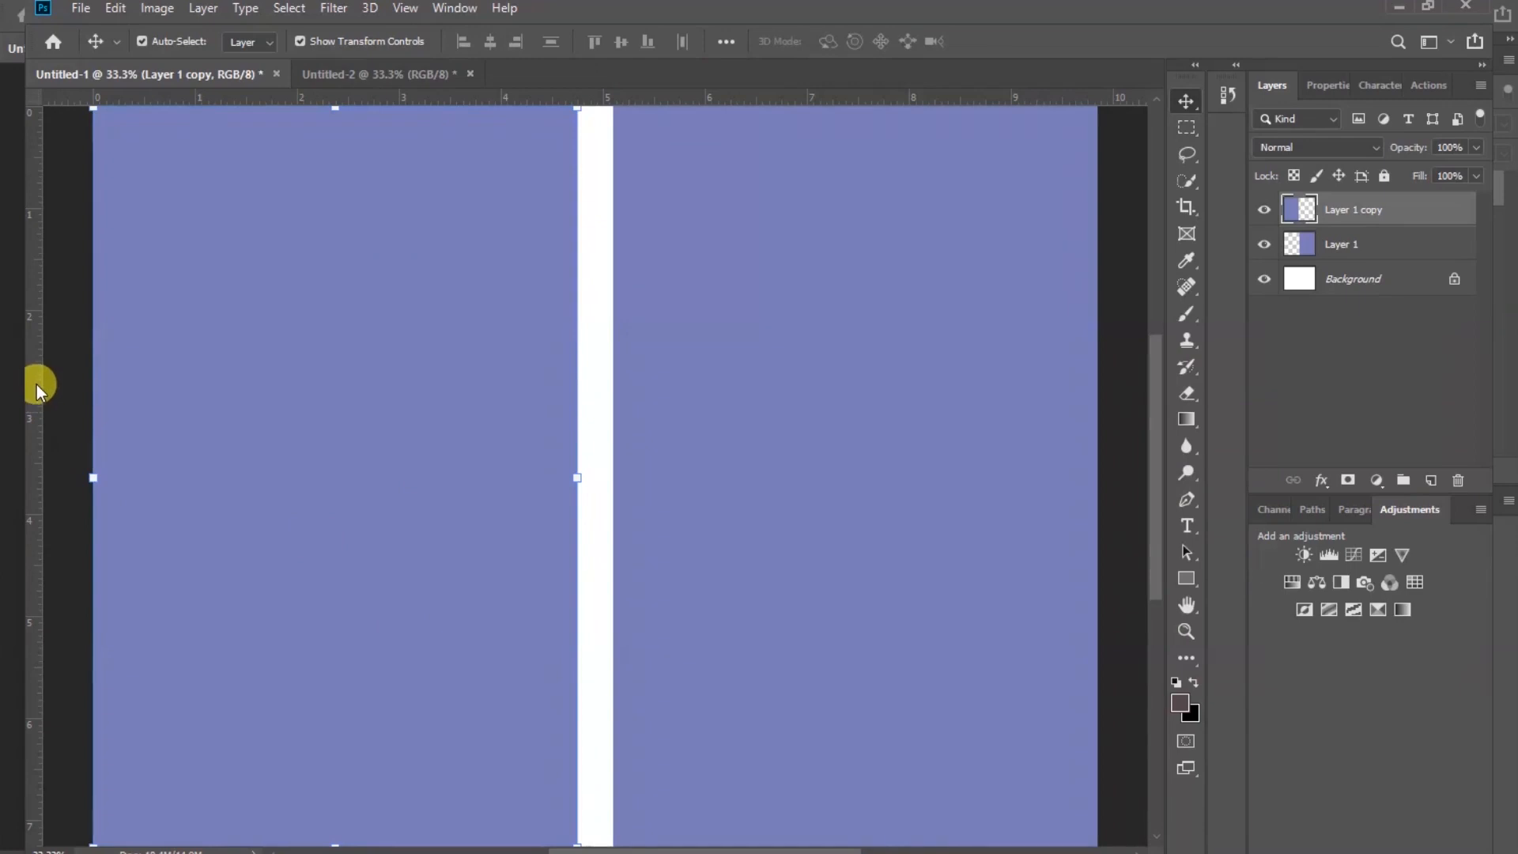
drag(36, 384, 611, 395)
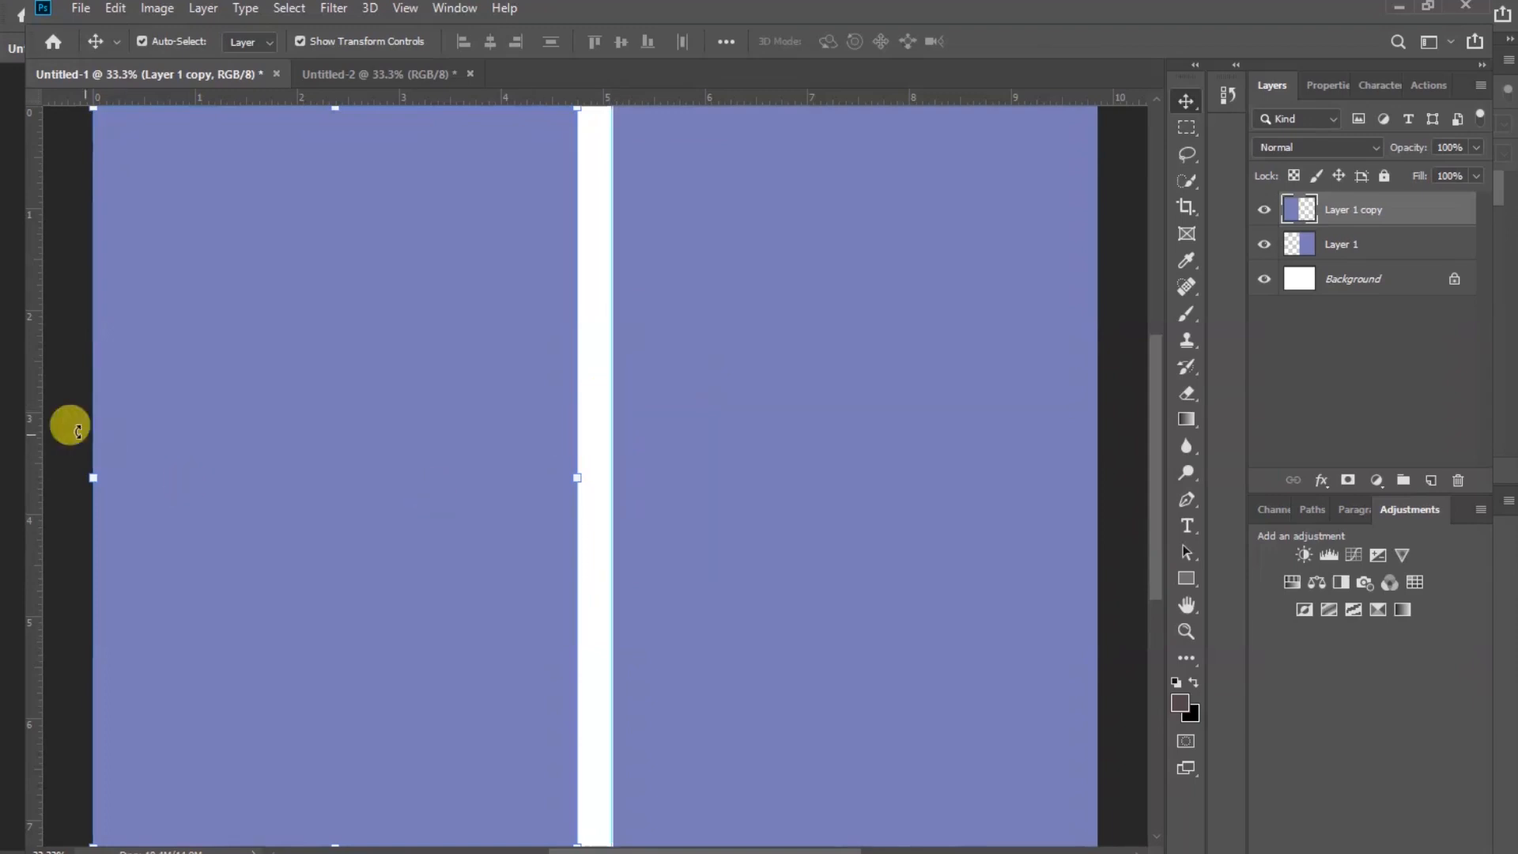
drag(38, 411, 576, 408)
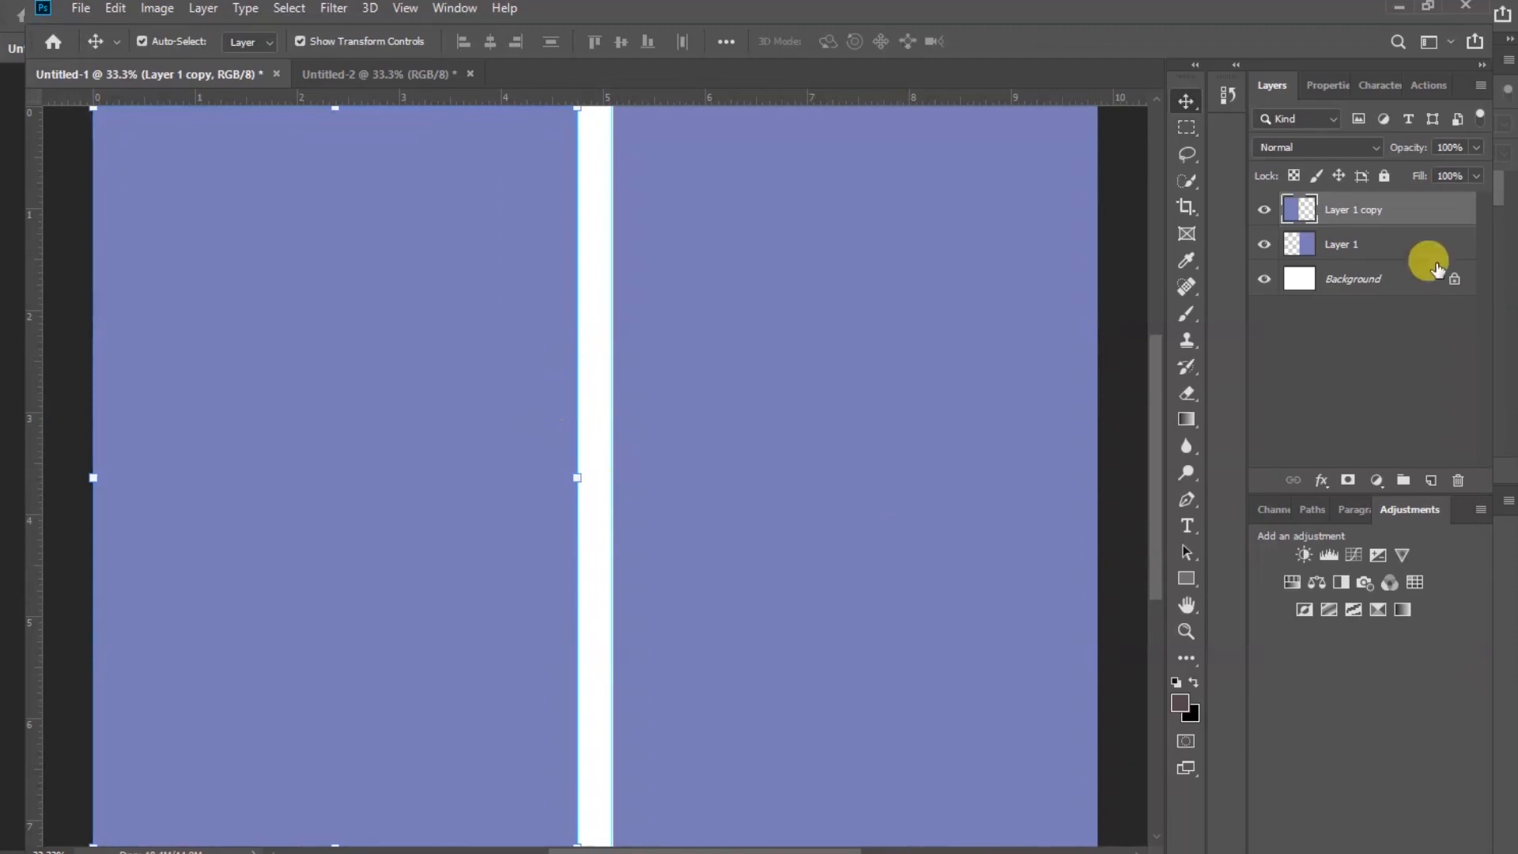
Delete both page layers, keeping only the guides on the white background
key(Delete)
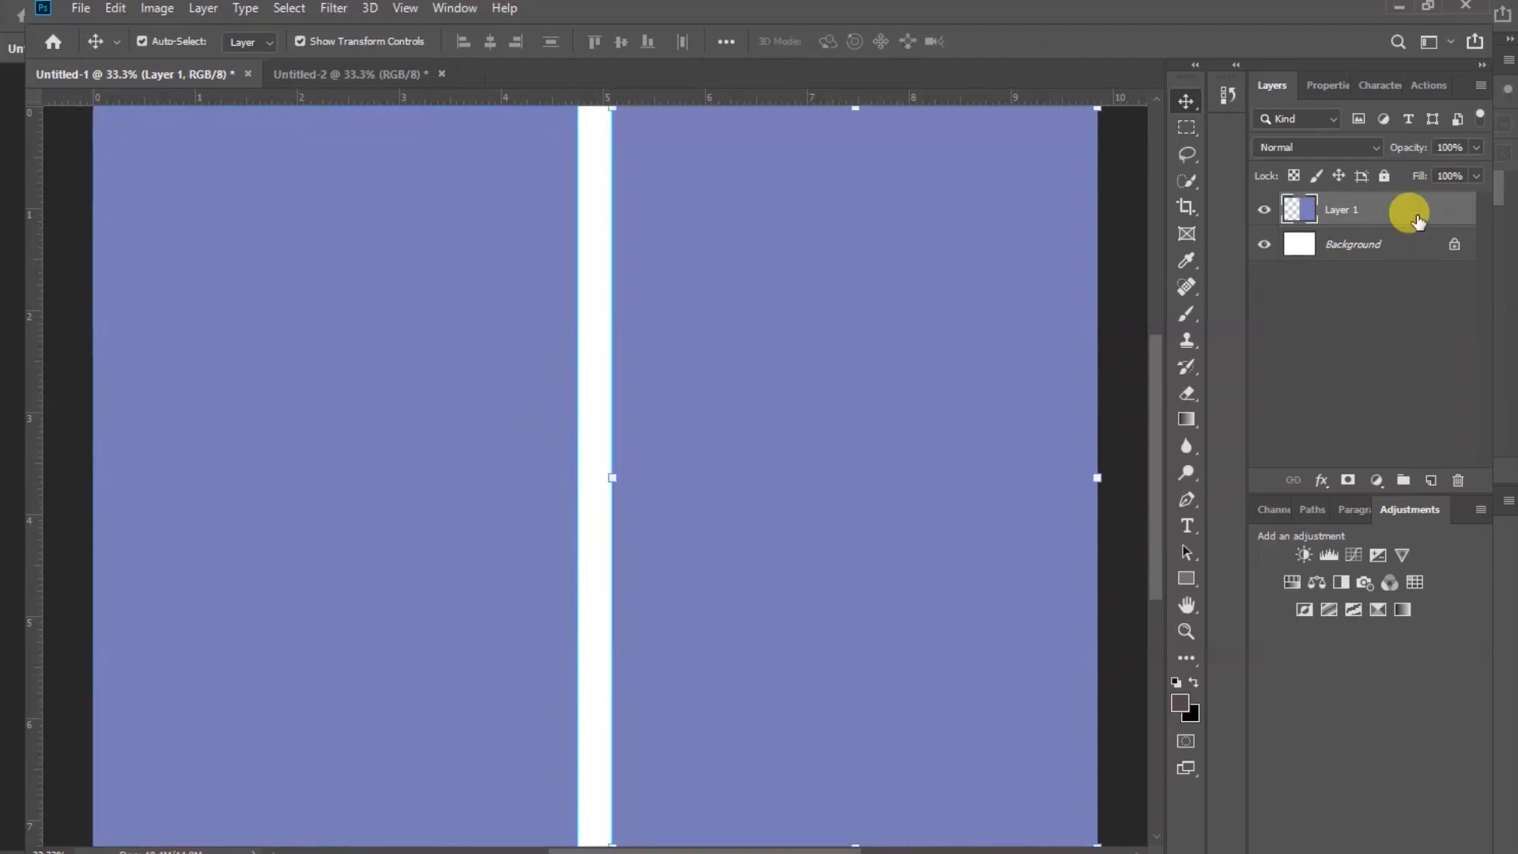
key(Delete)
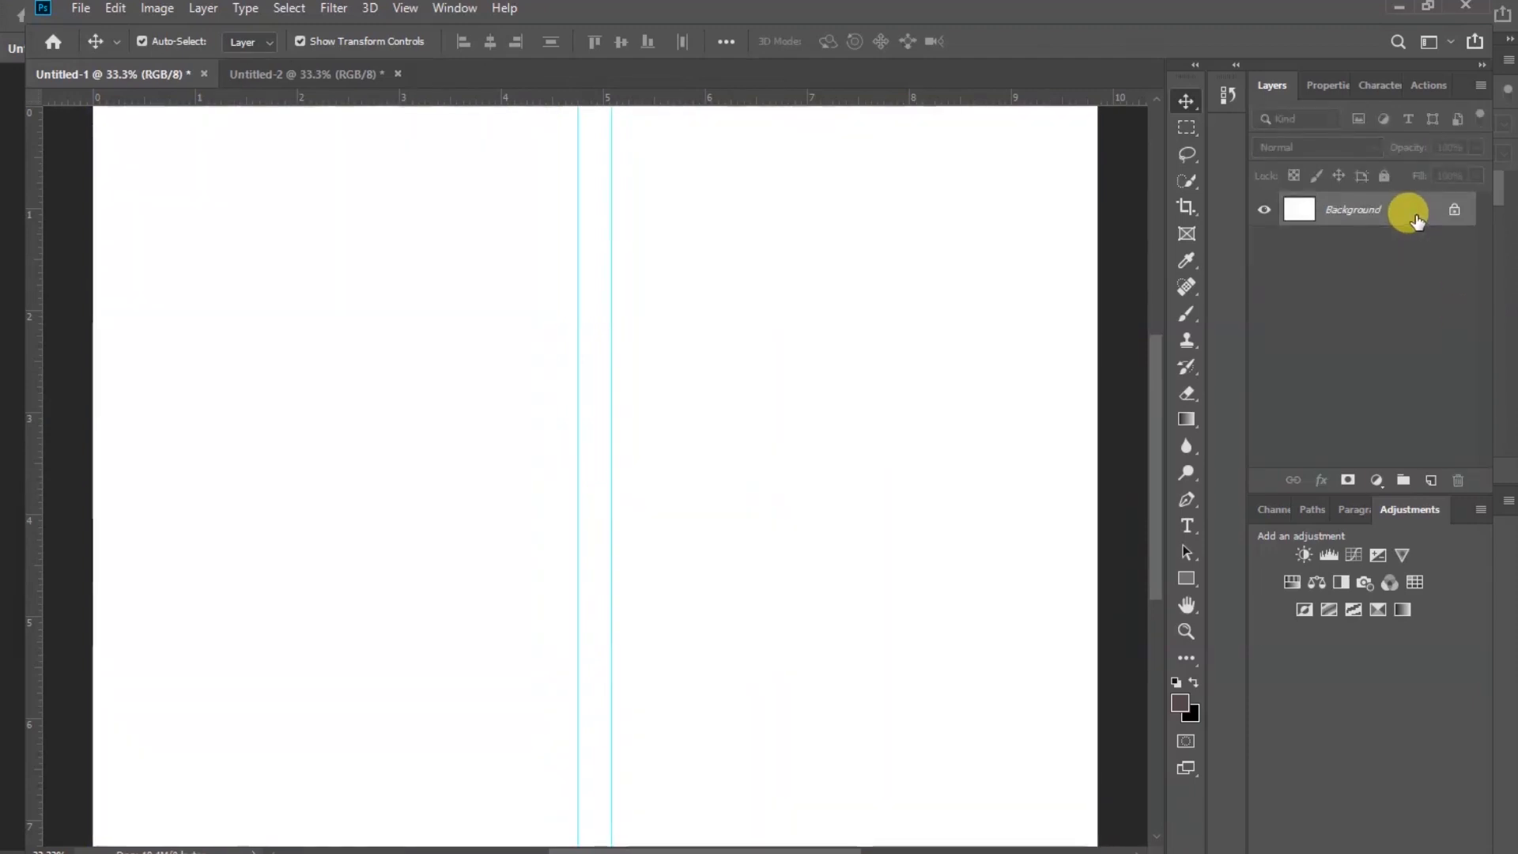
Fit the canvas on screen and open the railway image from the file folder
click(405, 8)
click(441, 197)
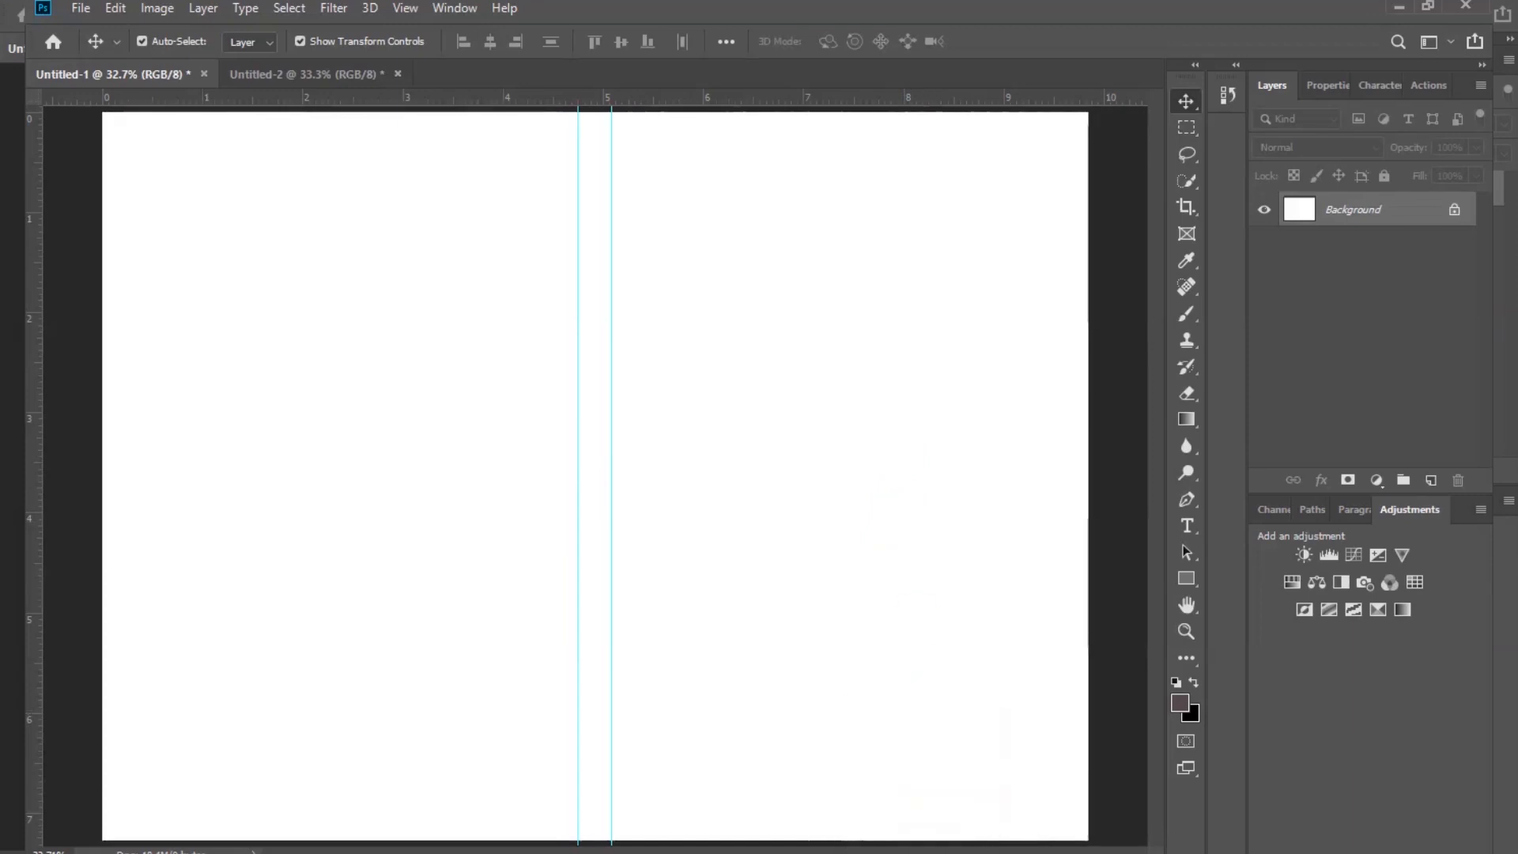
click(903, 843)
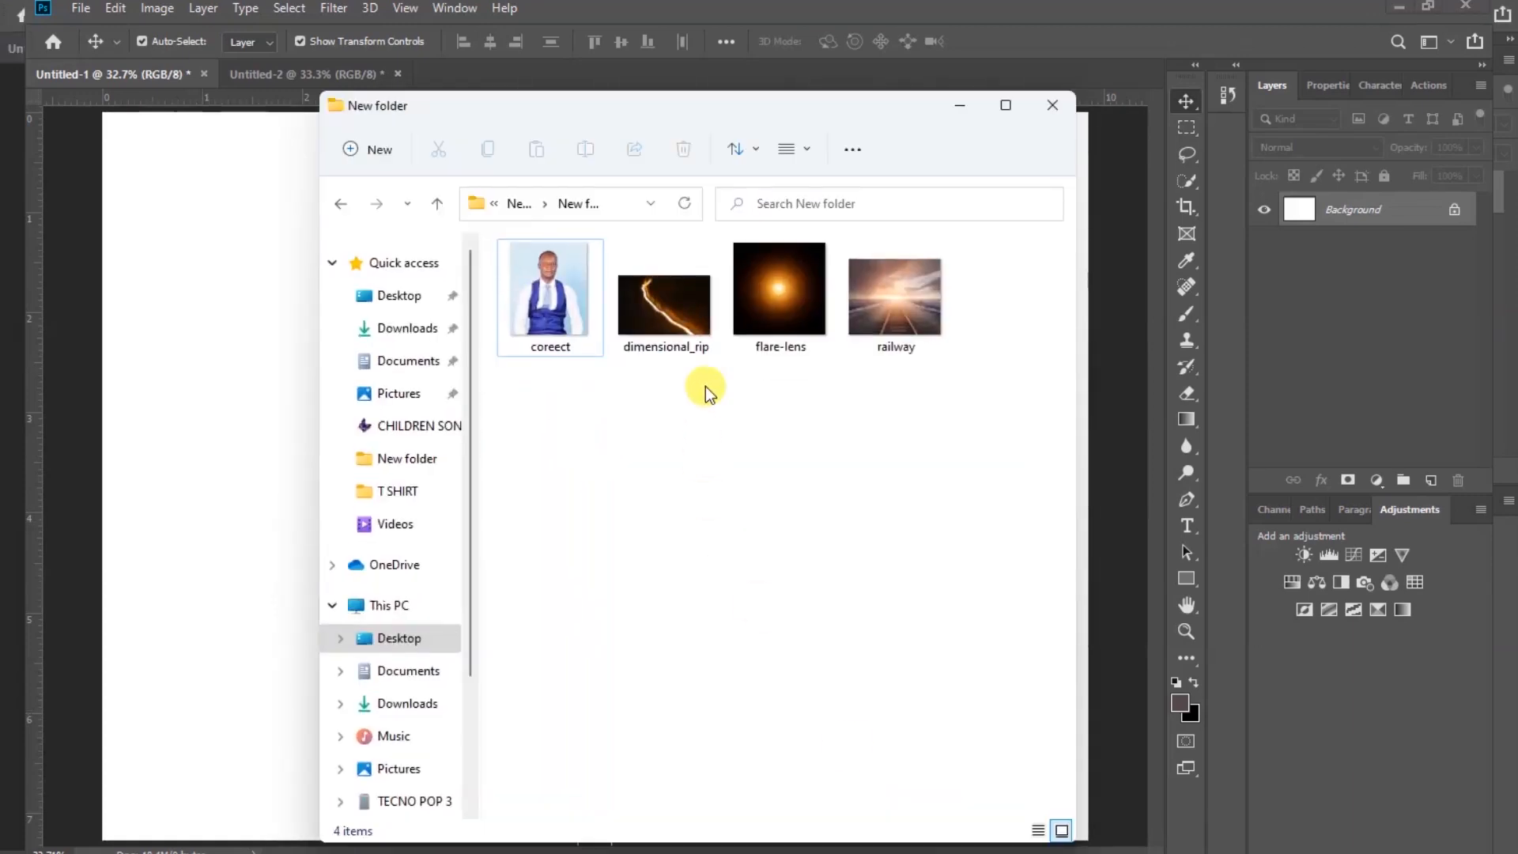
click(870, 296)
drag(496, 95, 482, 68)
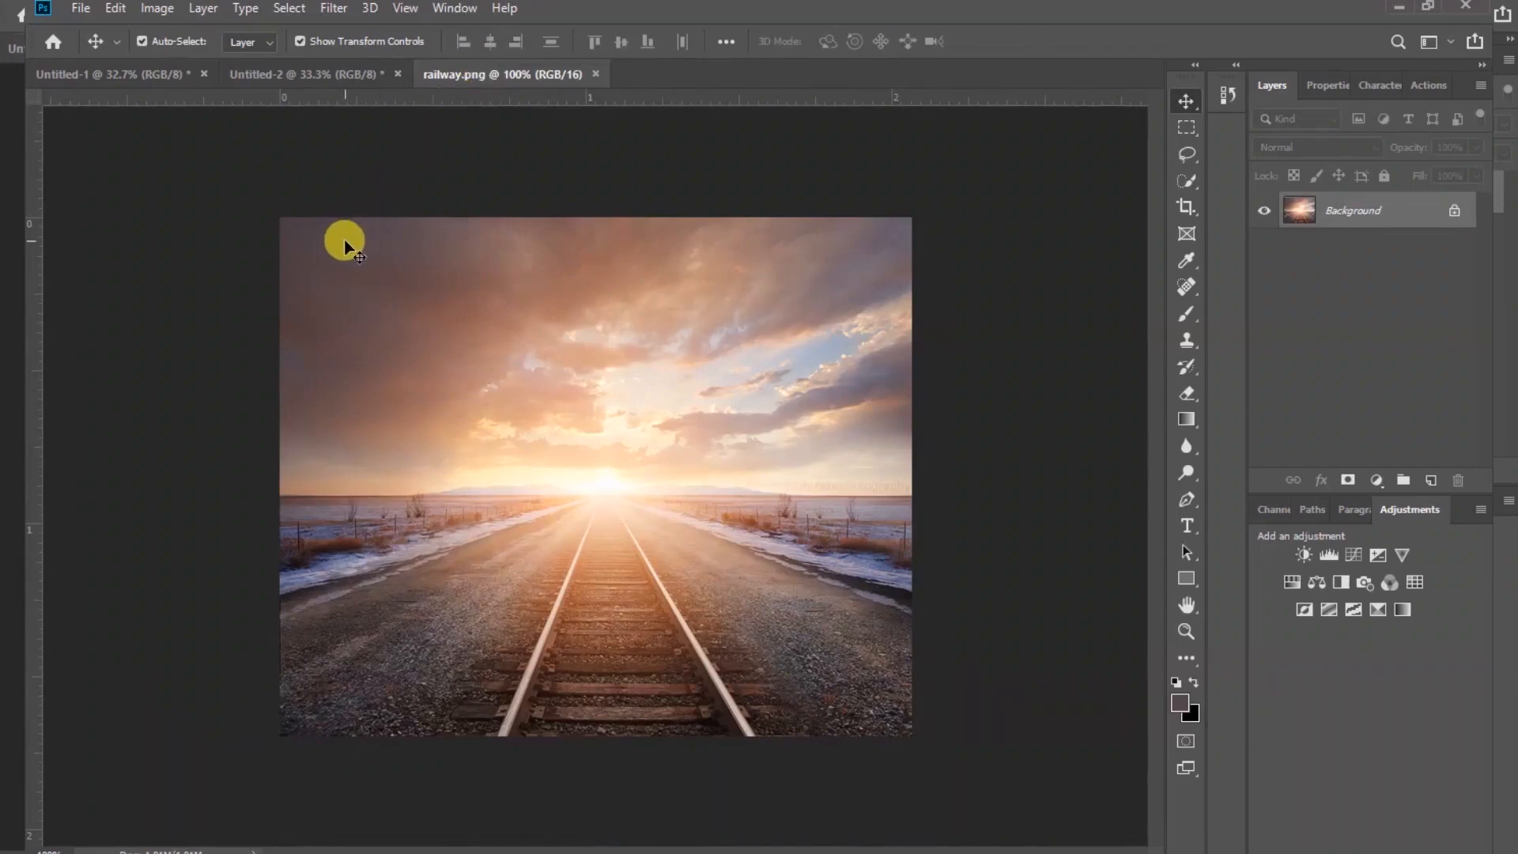
Bring the railway image into the booklet document, accepting the depth difference, and flip it vertically
drag(345, 247, 323, 280)
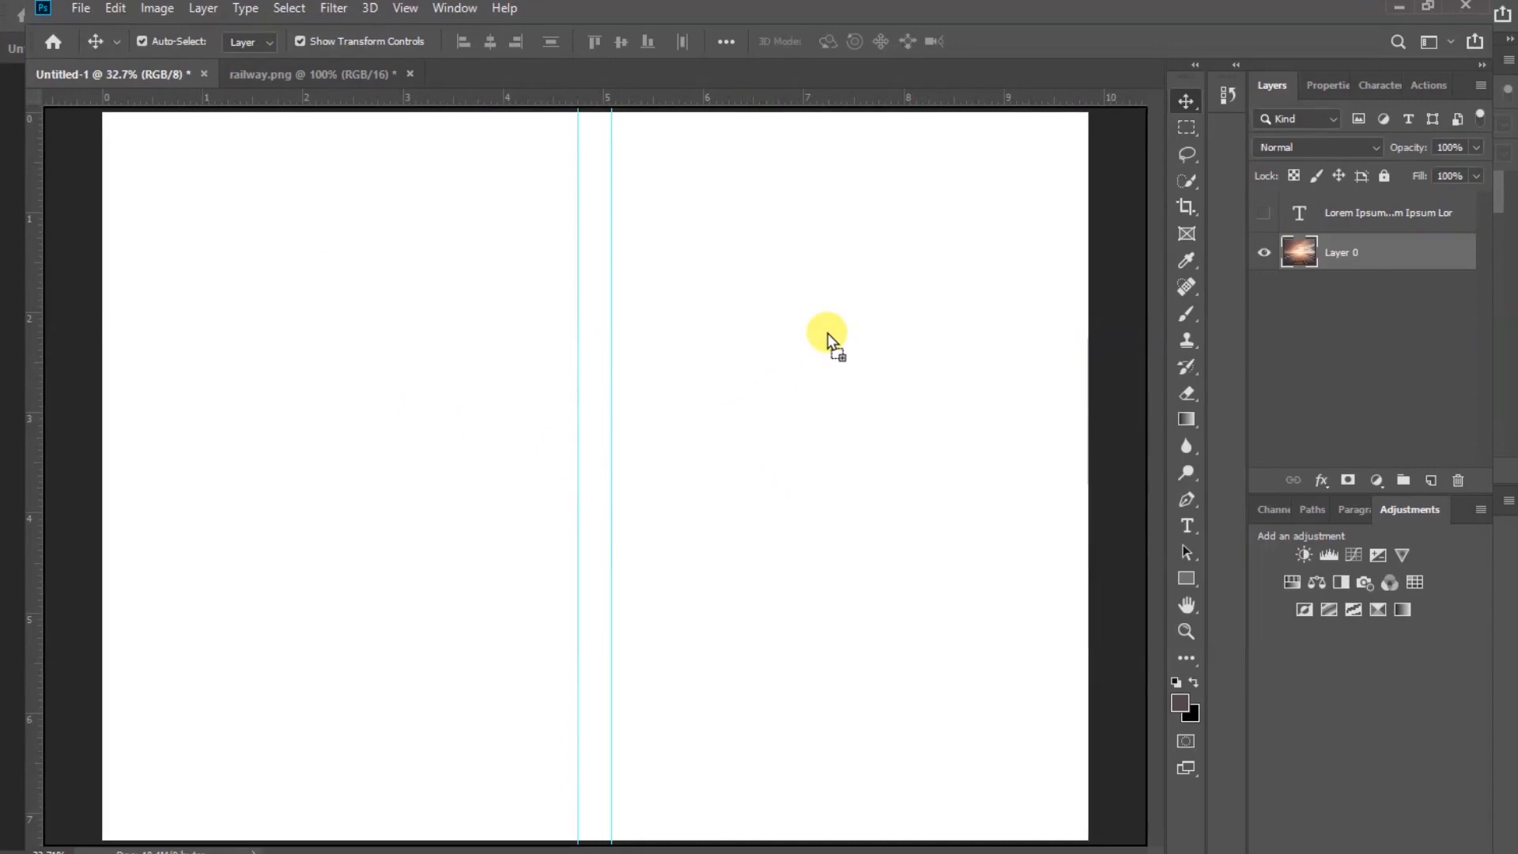
drag(827, 332, 827, 333)
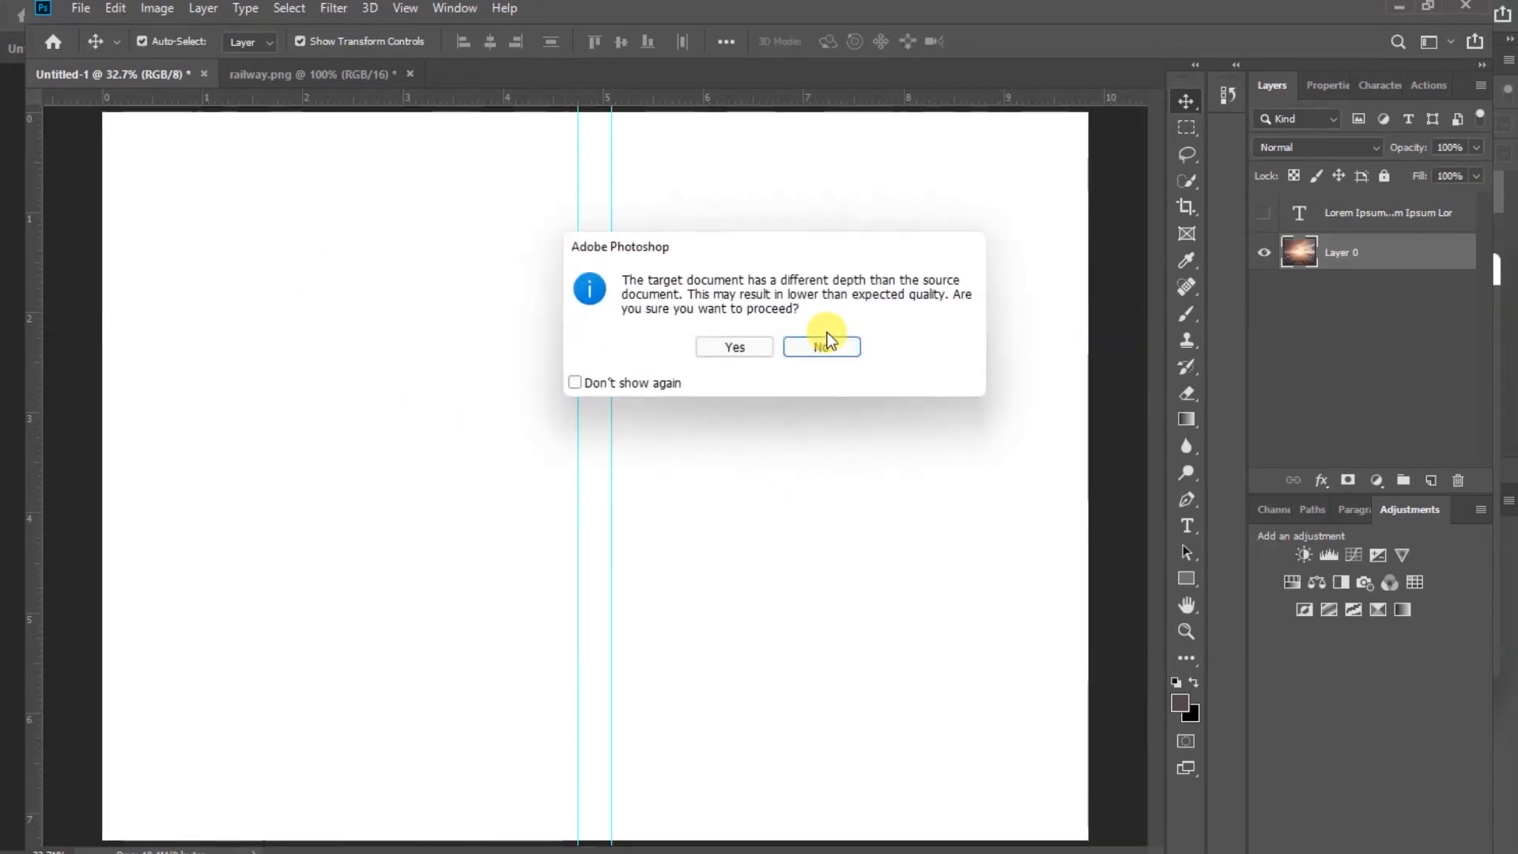
click(735, 347)
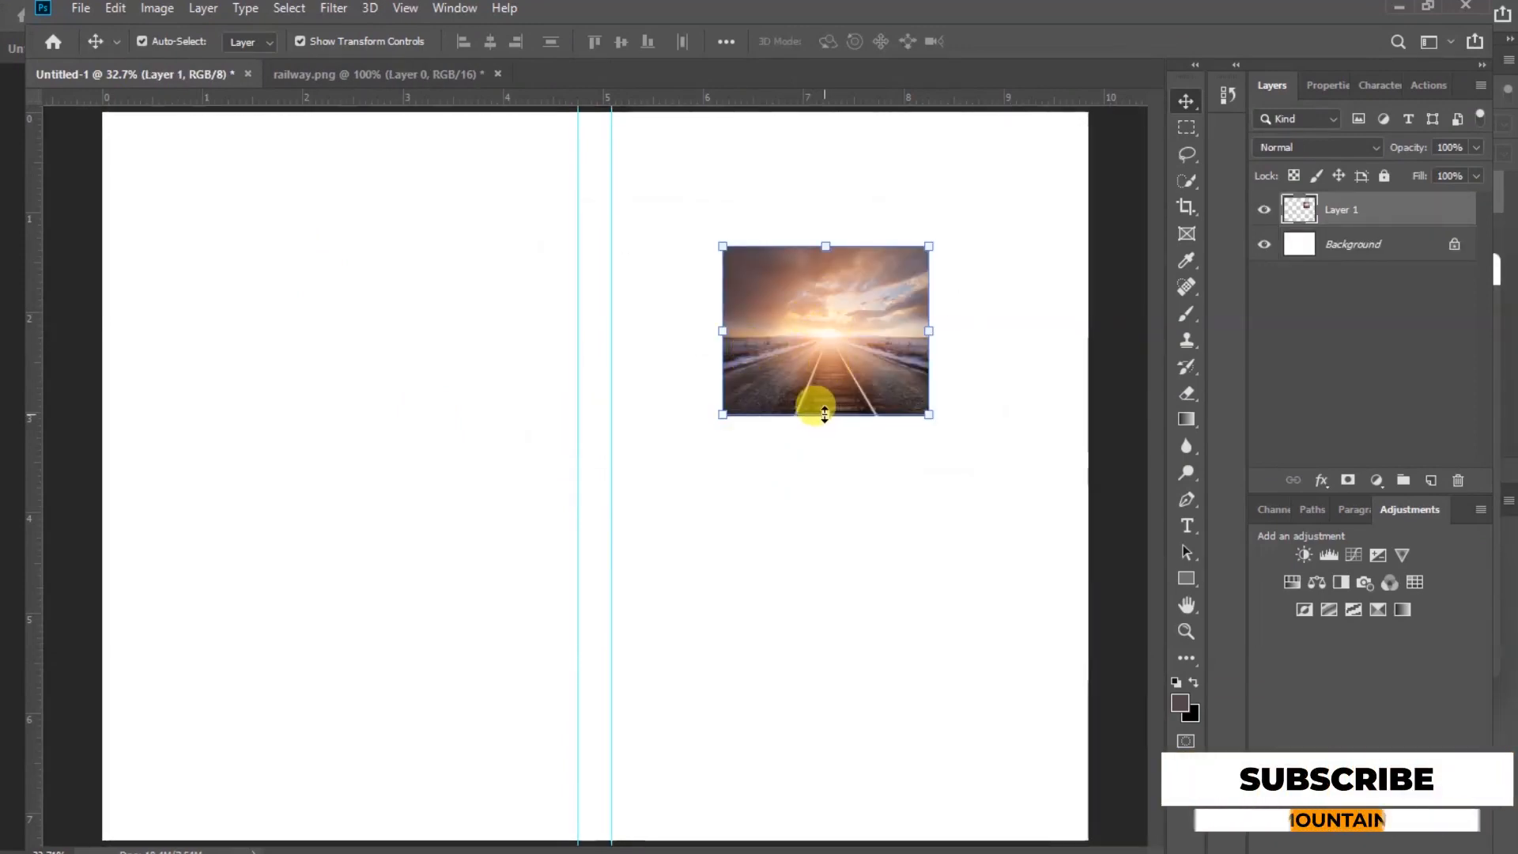
key(ctrl+t)
right_click(836, 368)
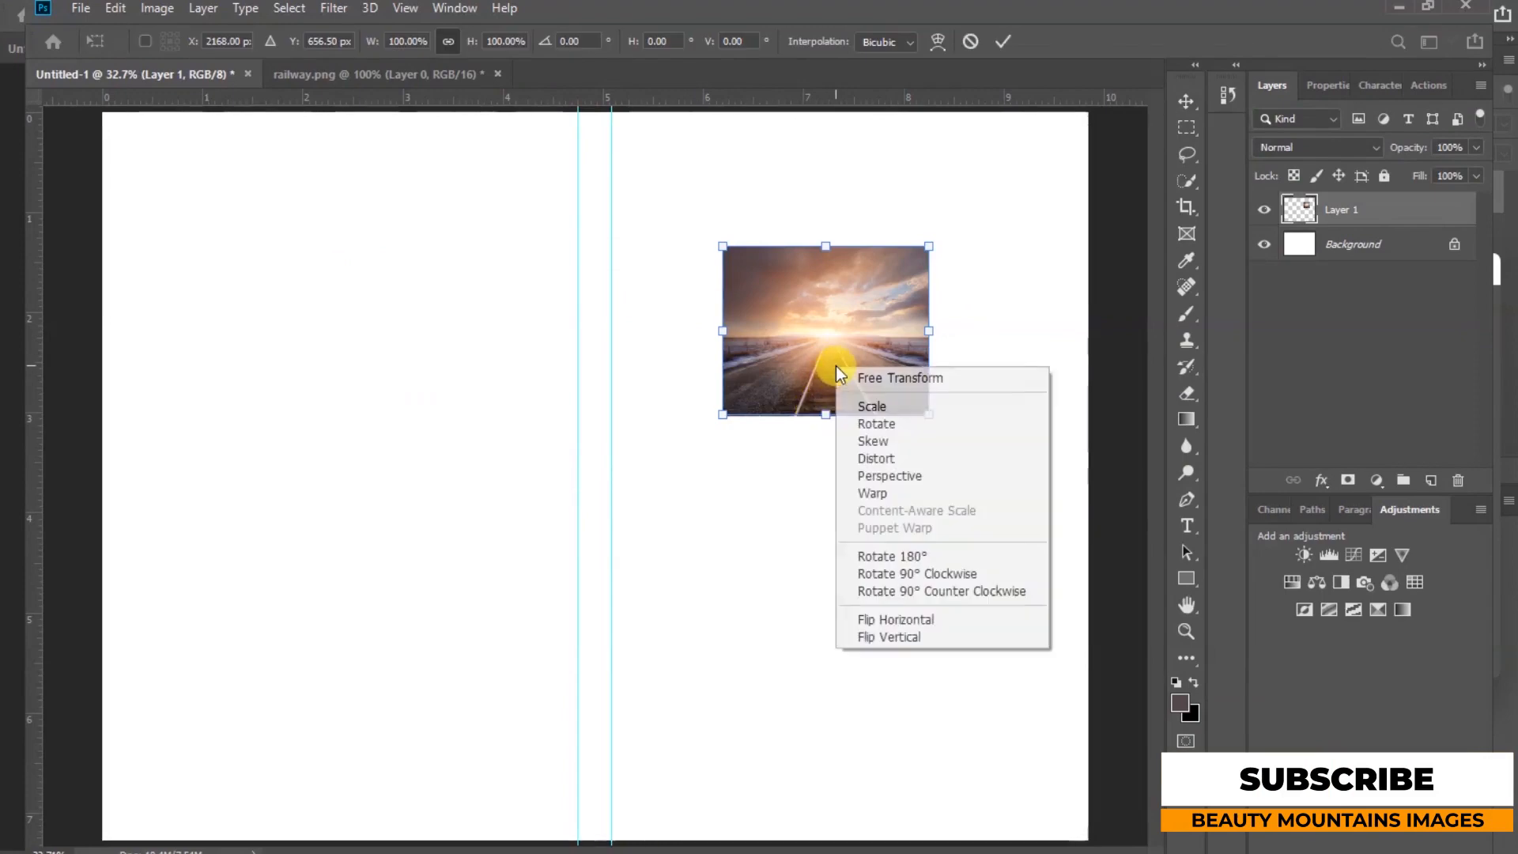
click(919, 637)
Enlarge the flipped image to cover the upper part of the front page beyond the guides, then commit
drag(824, 315, 696, 186)
drag(799, 277, 1087, 545)
drag(593, 524, 595, 538)
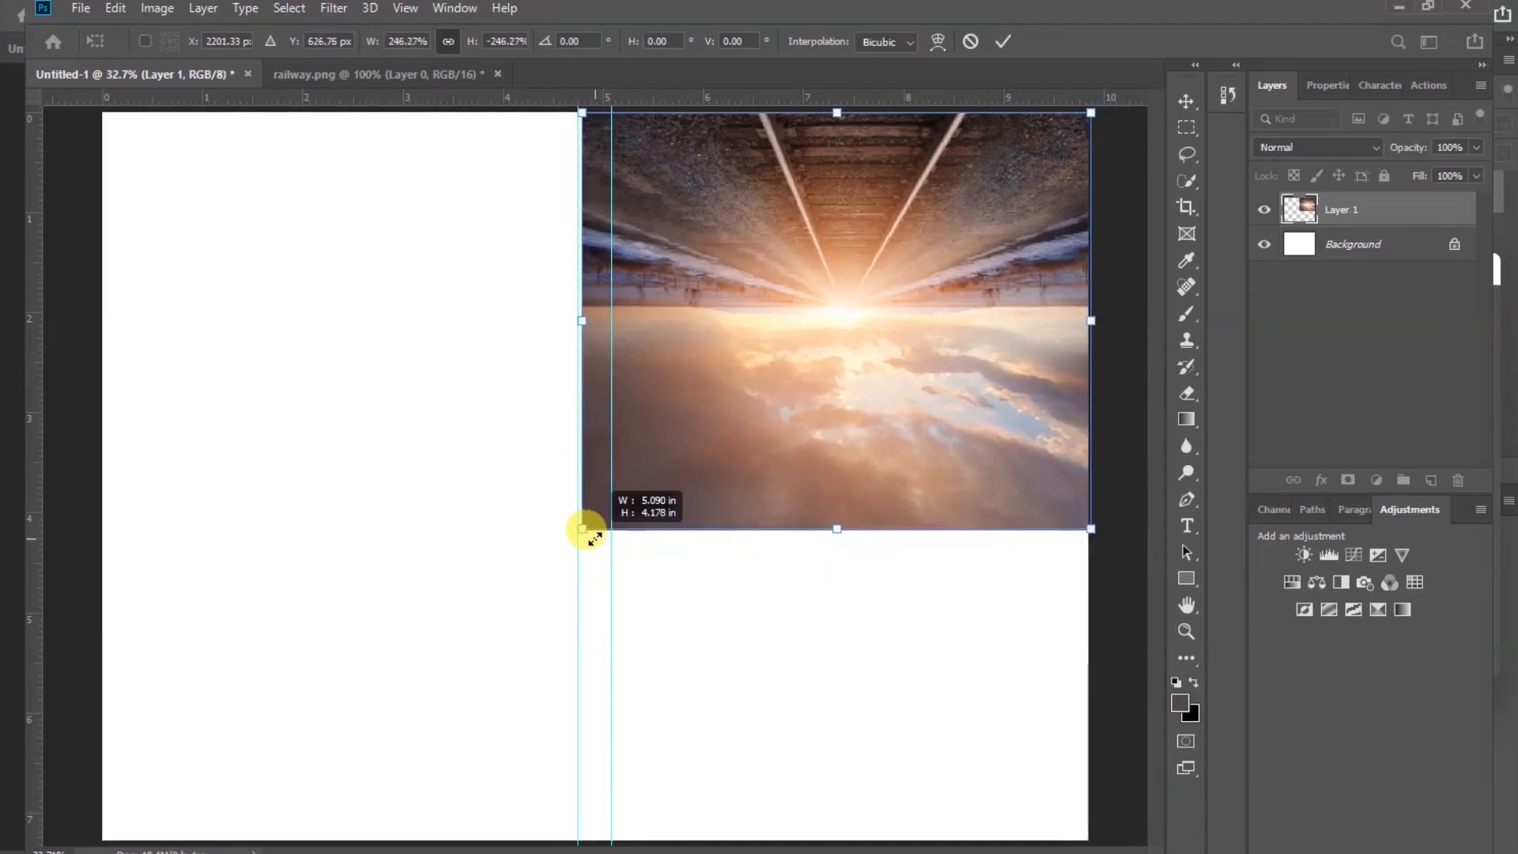
drag(831, 530, 830, 599)
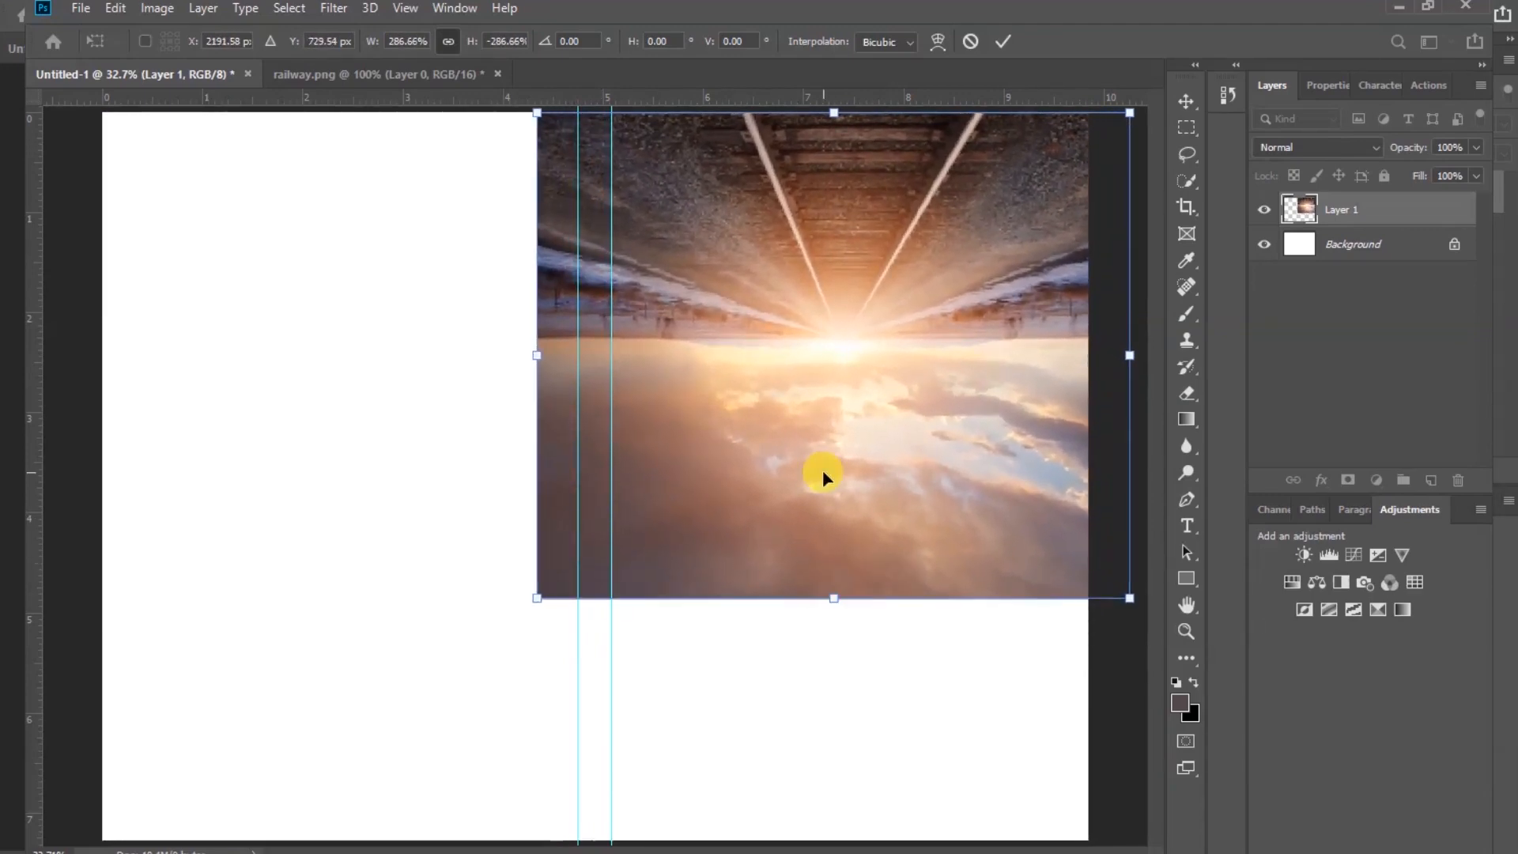
click(1005, 43)
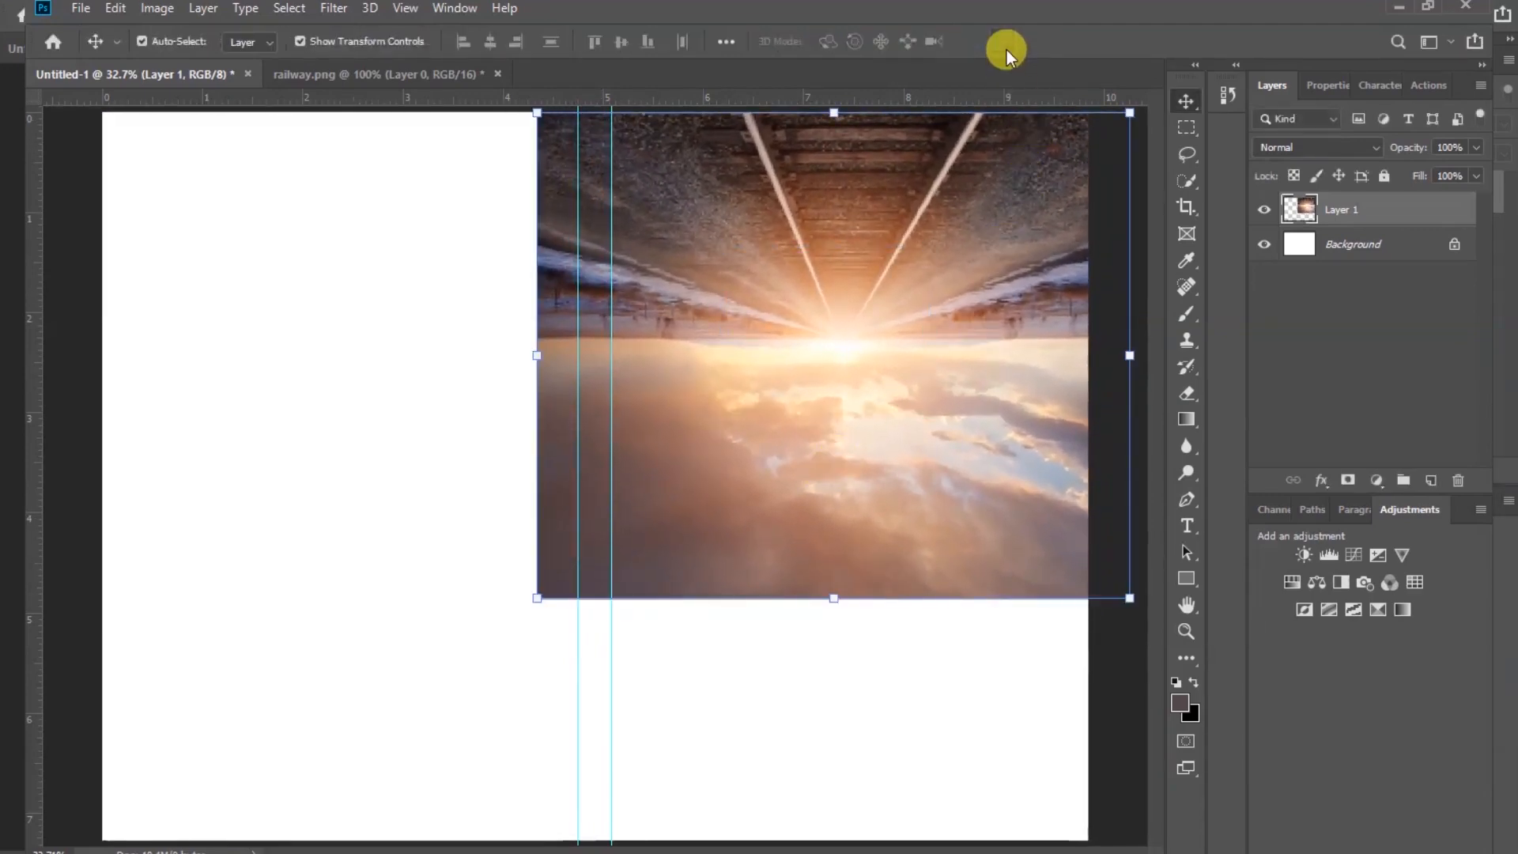
Apply a Gaussian Blur with a radius of 78.4 pixels to the flipped railway image
click(333, 10)
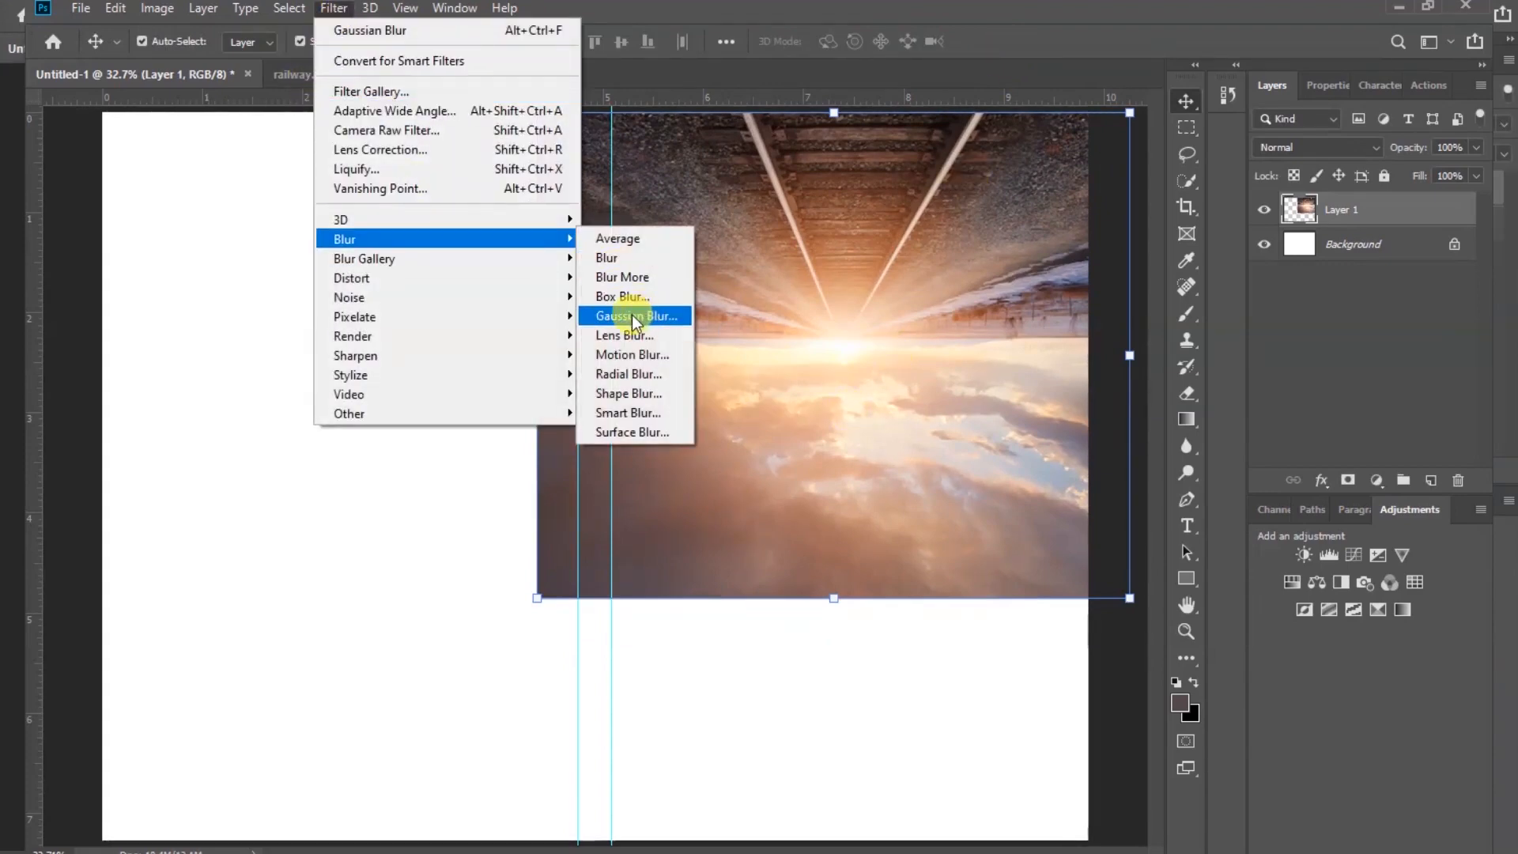
click(633, 317)
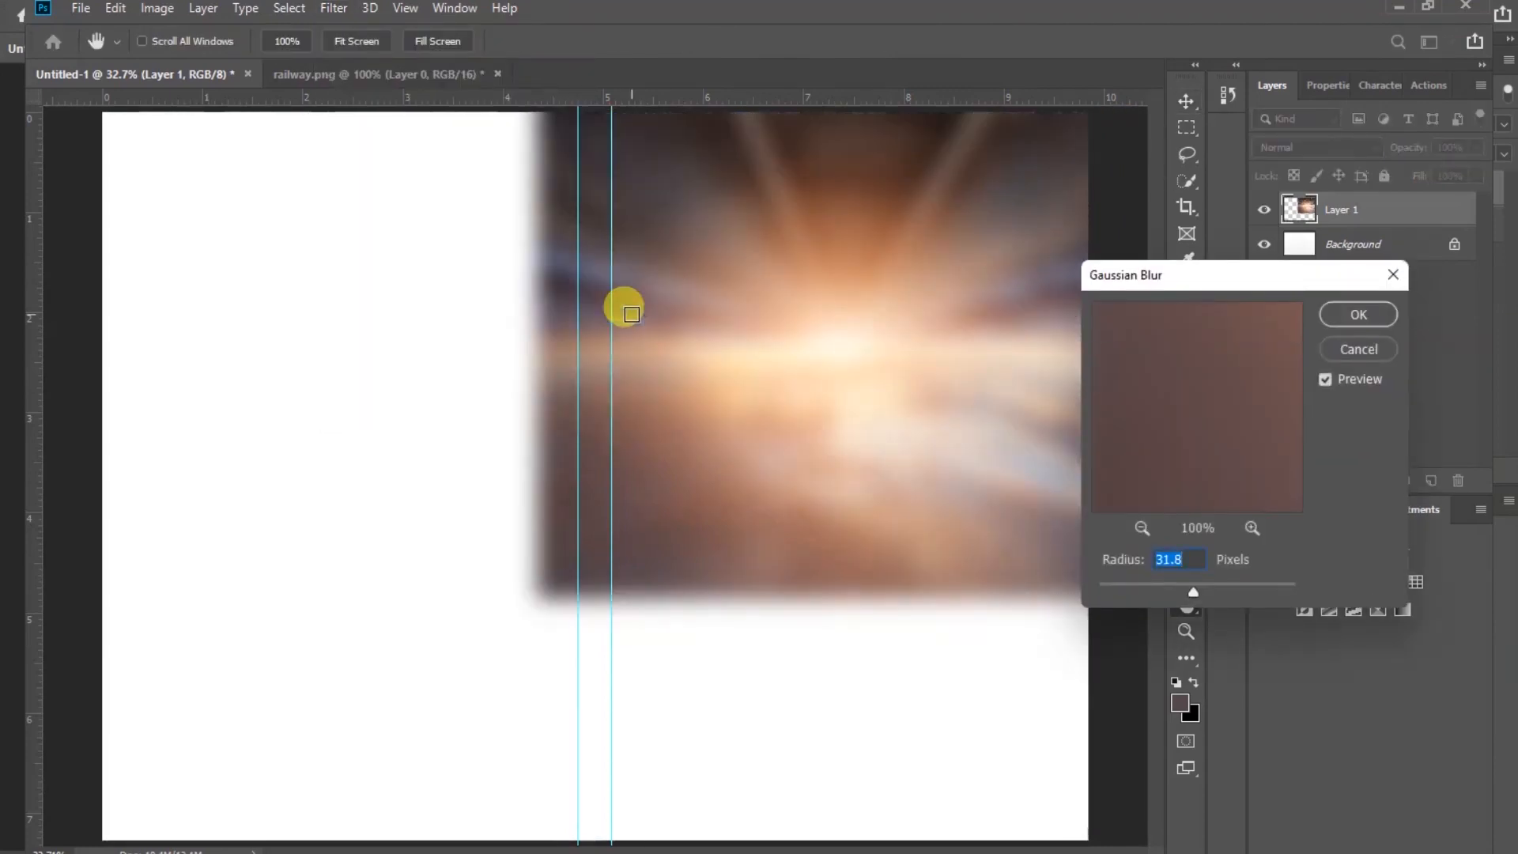
click(1194, 594)
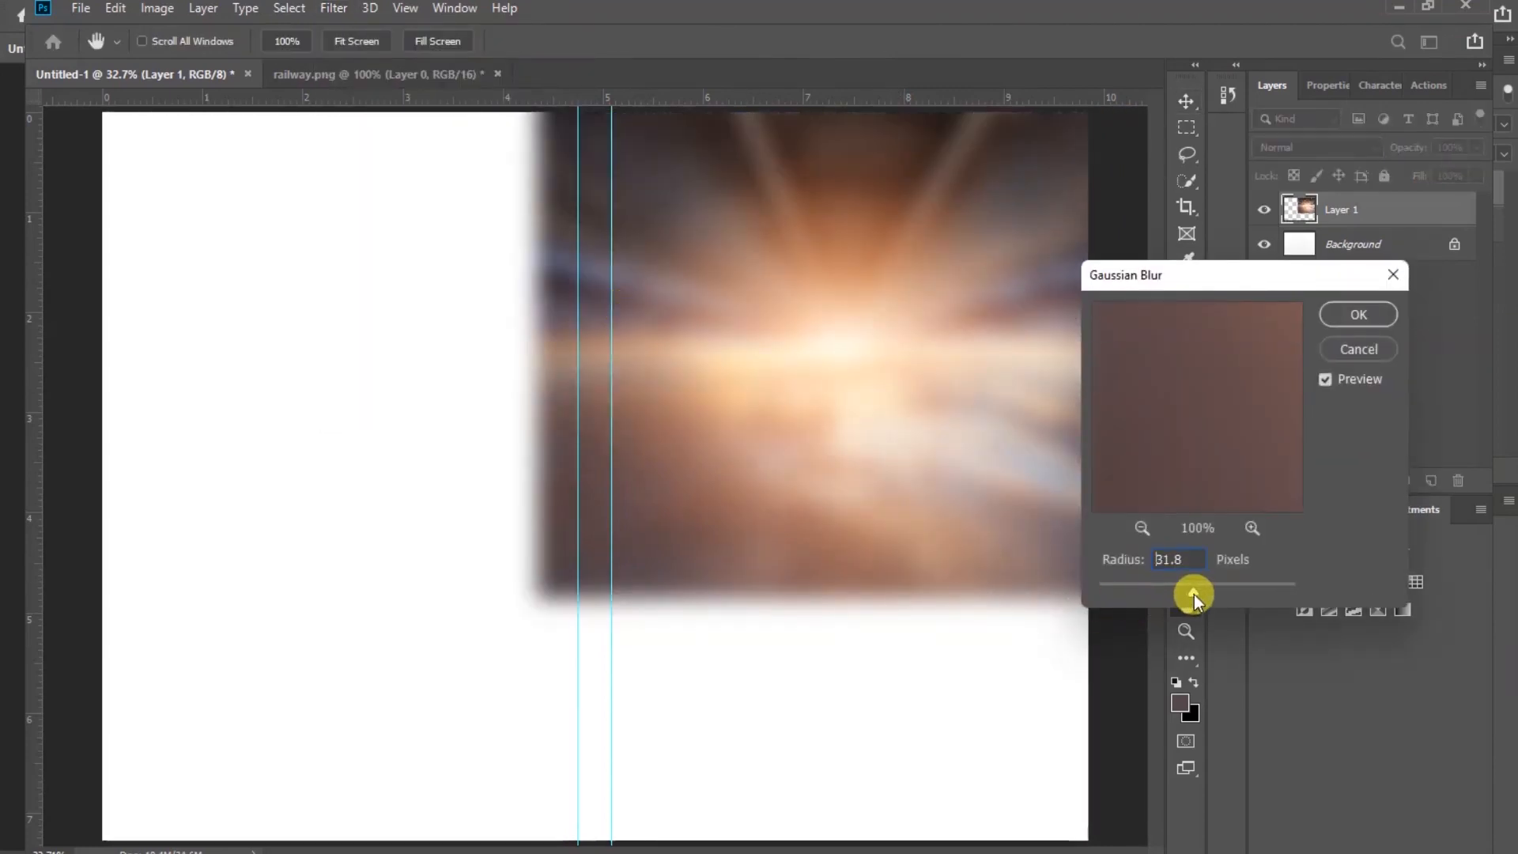
drag(1194, 595, 1218, 587)
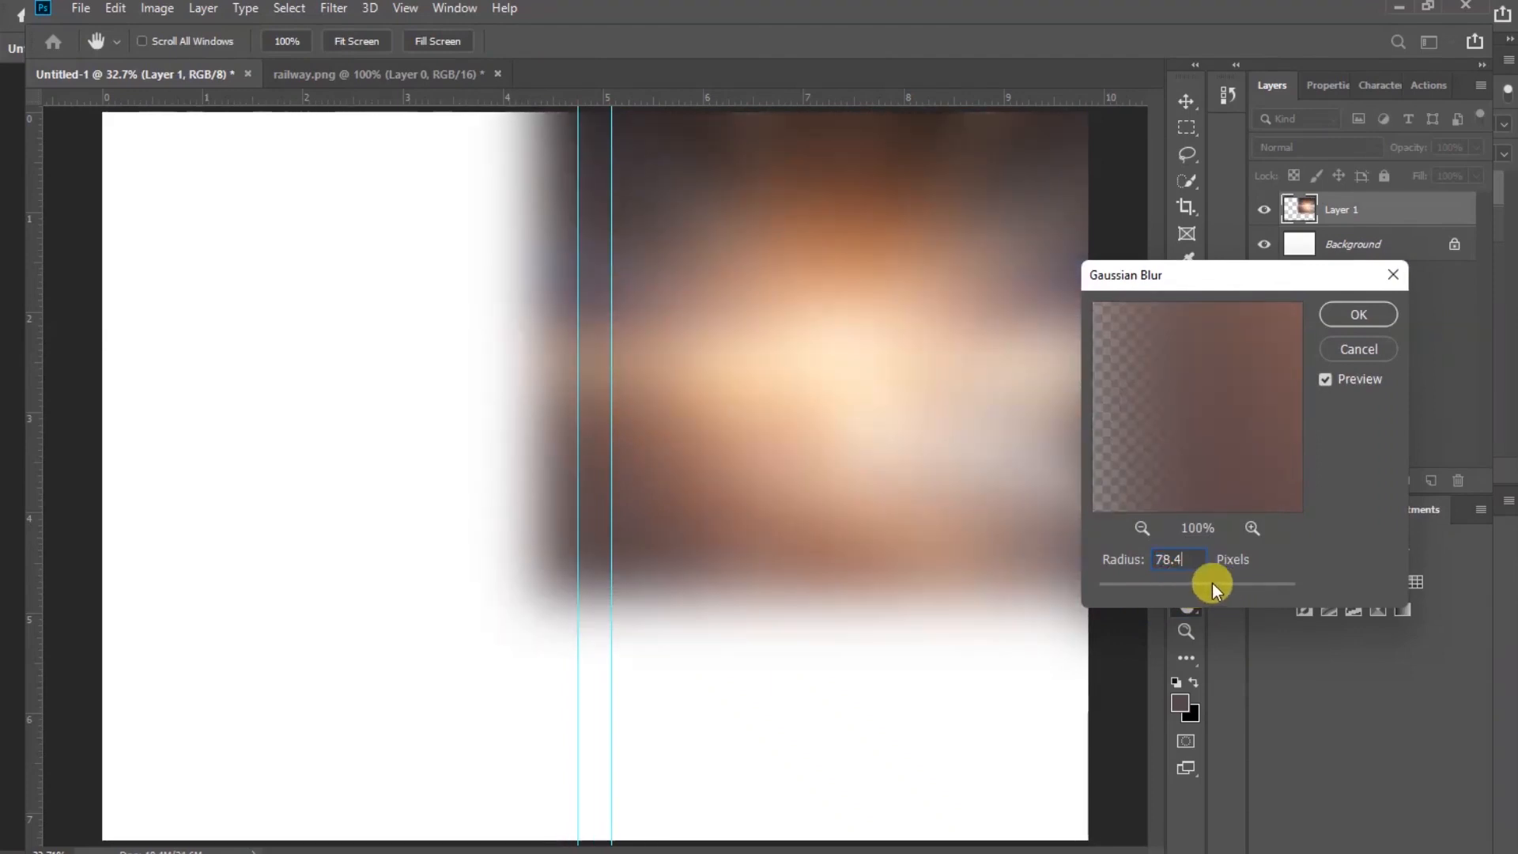
click(1366, 321)
Open the coreect portrait photo from the file folder in Photoshop
key(v)
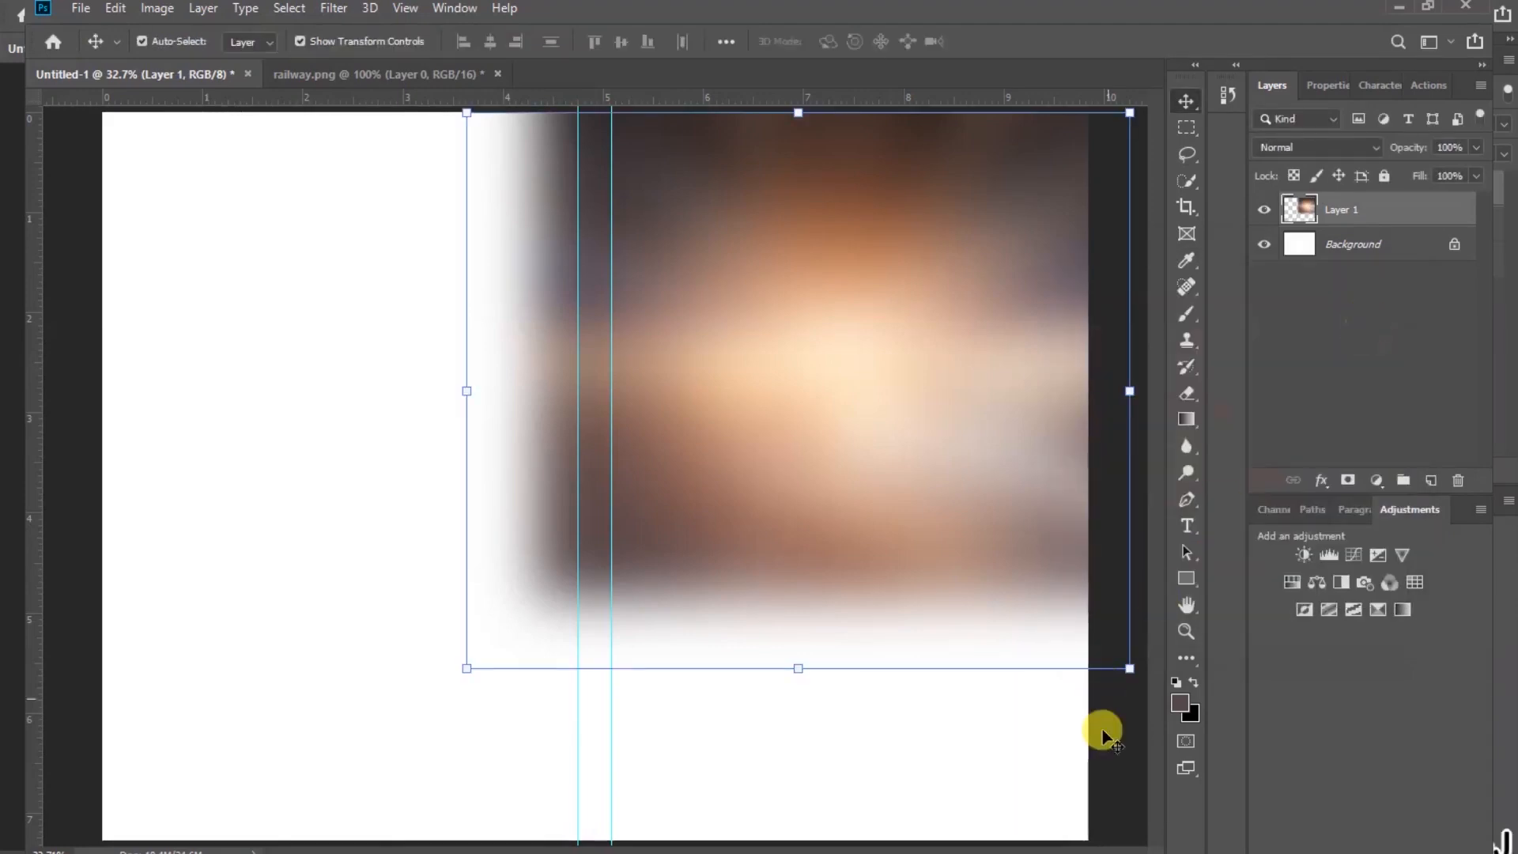
click(1108, 759)
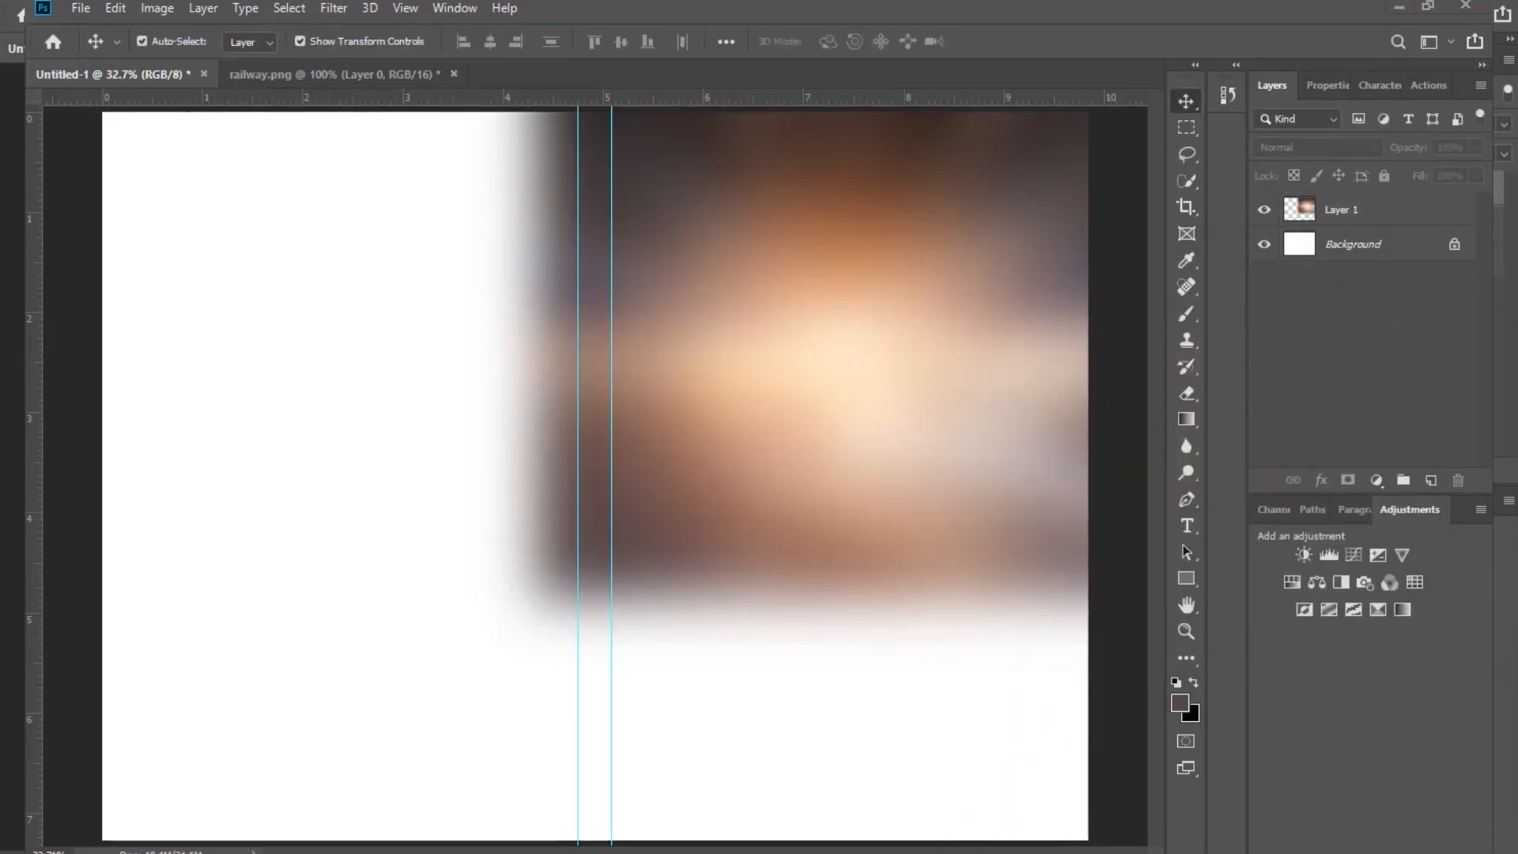
click(909, 852)
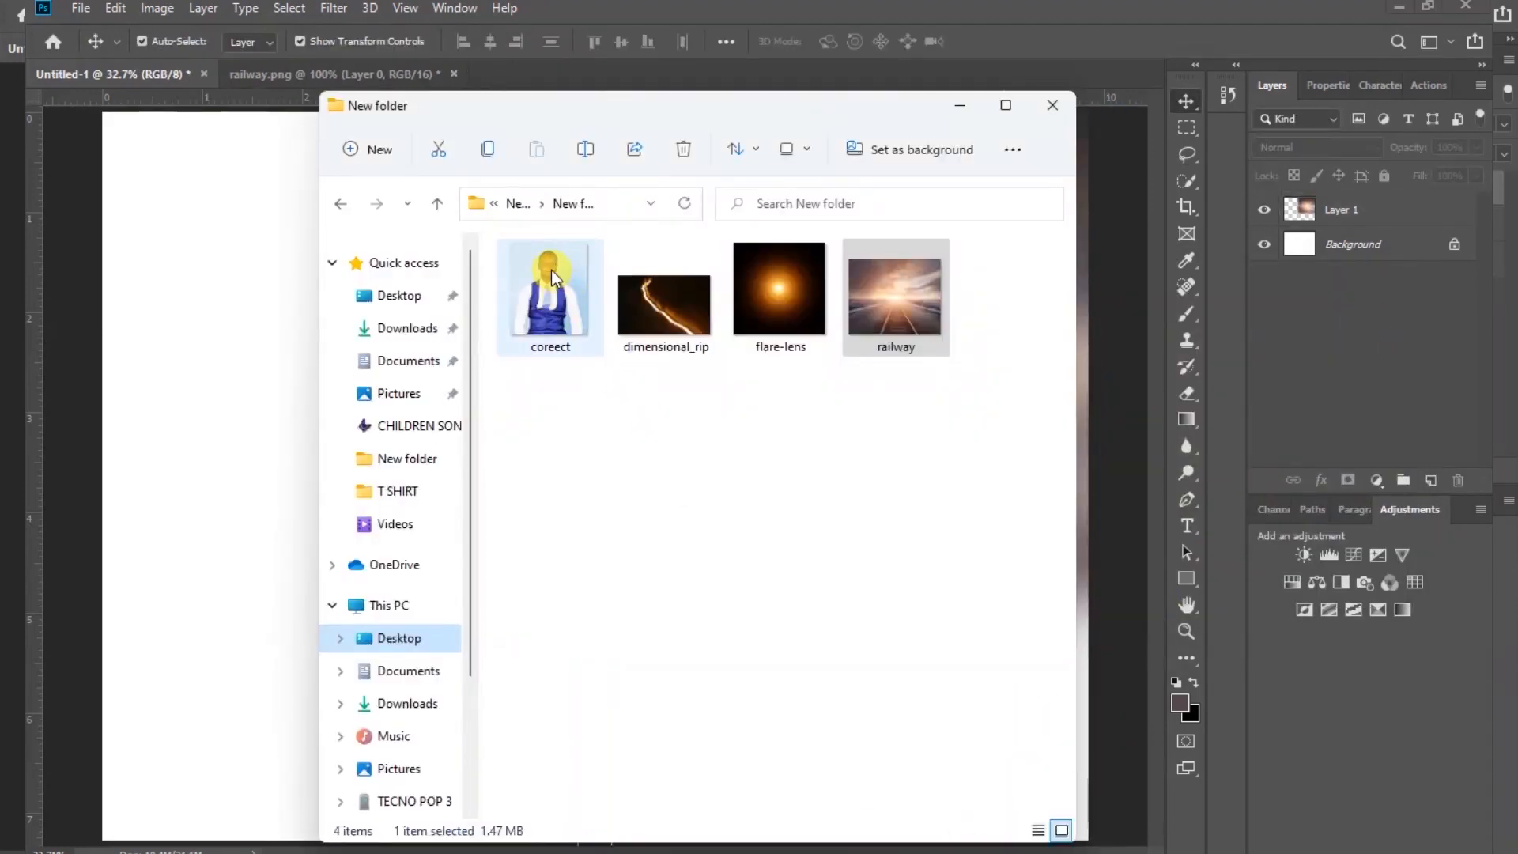
drag(552, 269, 492, 70)
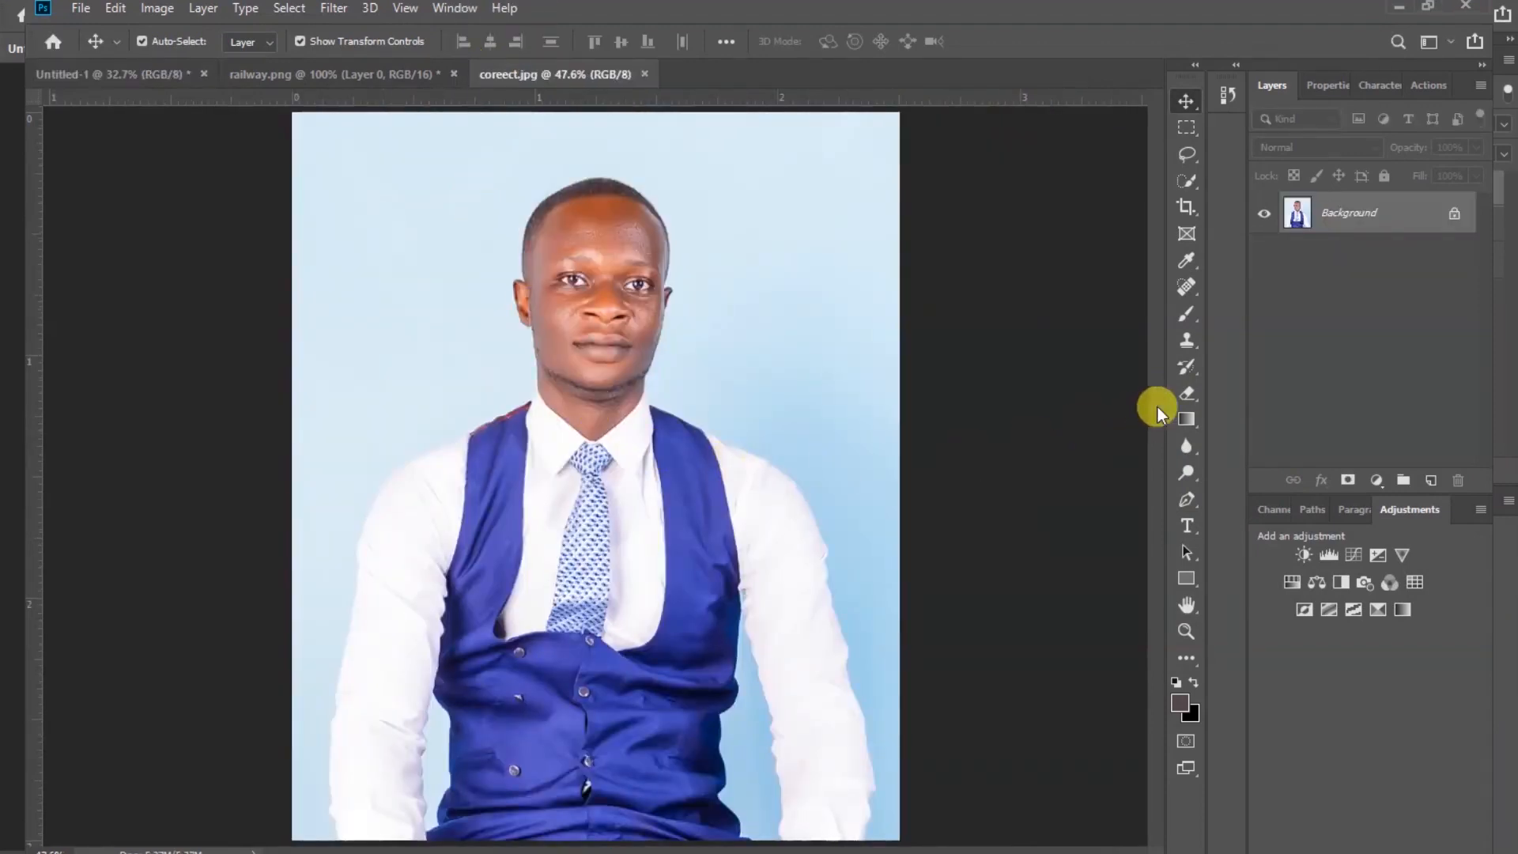
Erase the light blue background around the portrait with the Magic Eraser Tool, checking the edges up close
click(1188, 393)
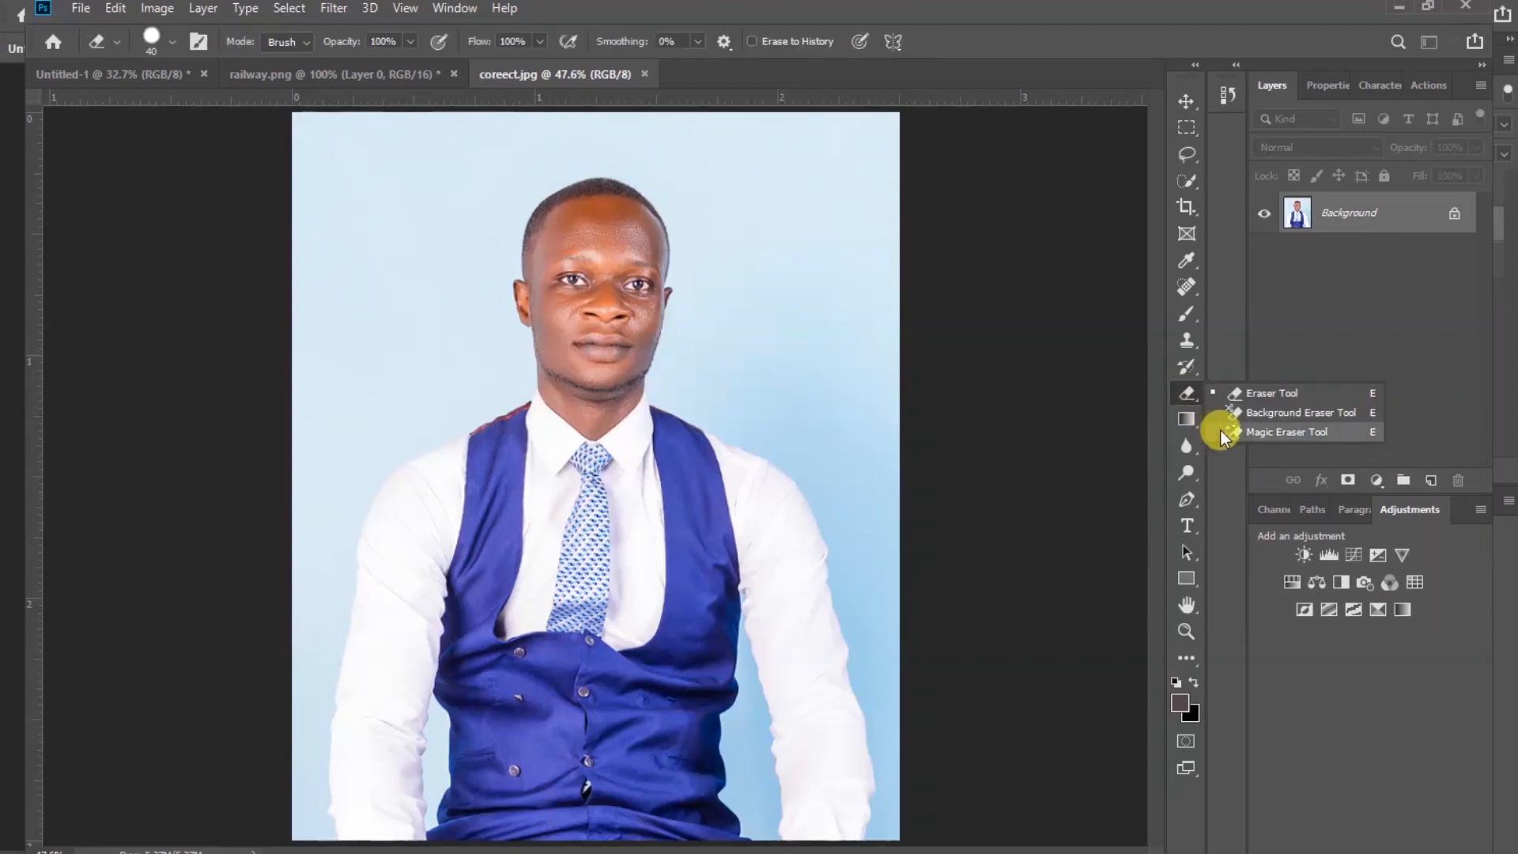
click(1283, 433)
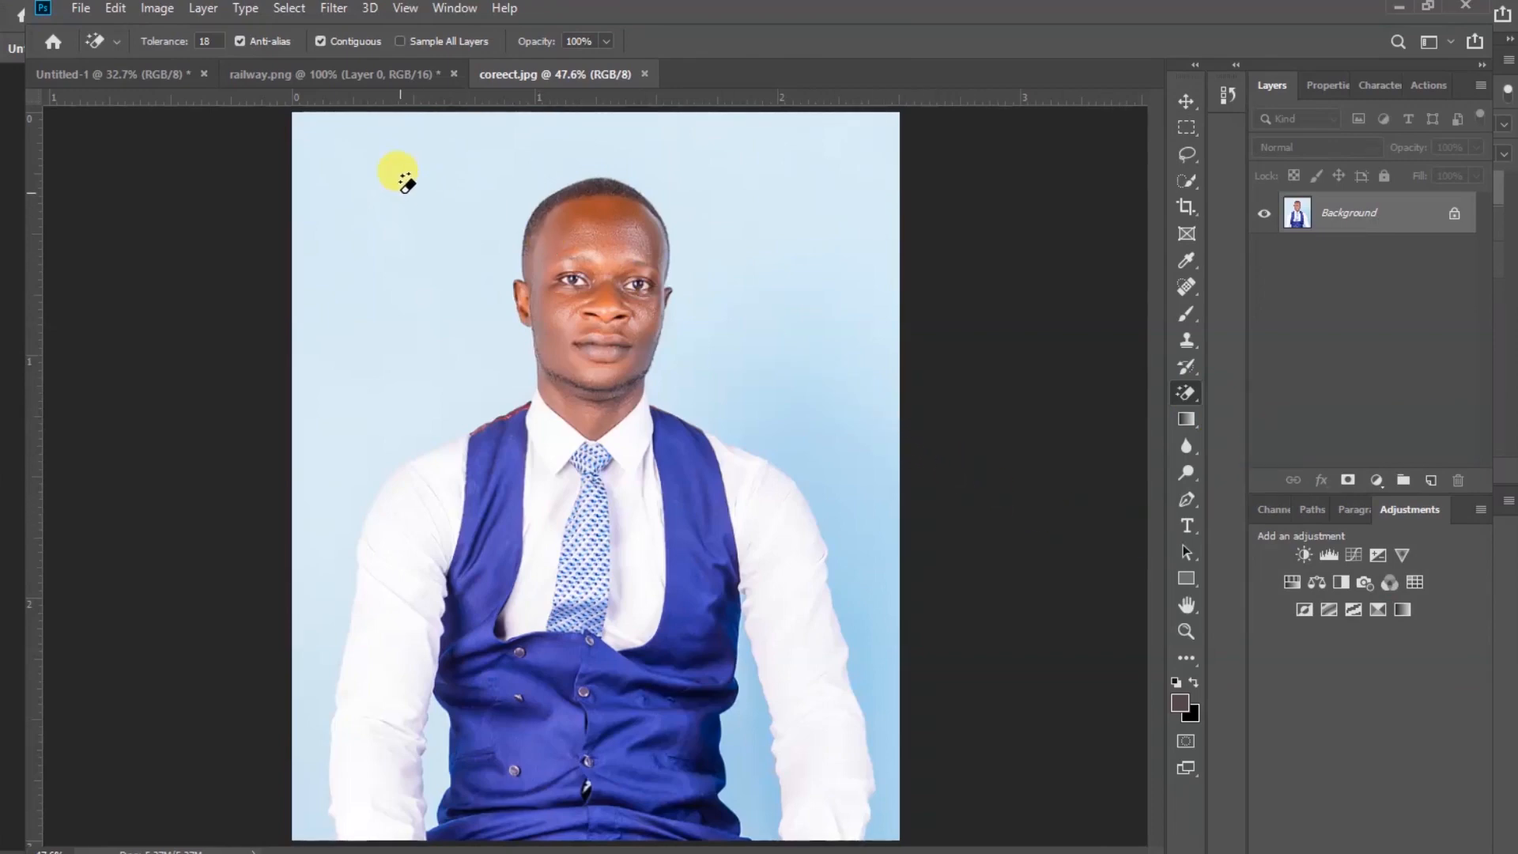
click(402, 178)
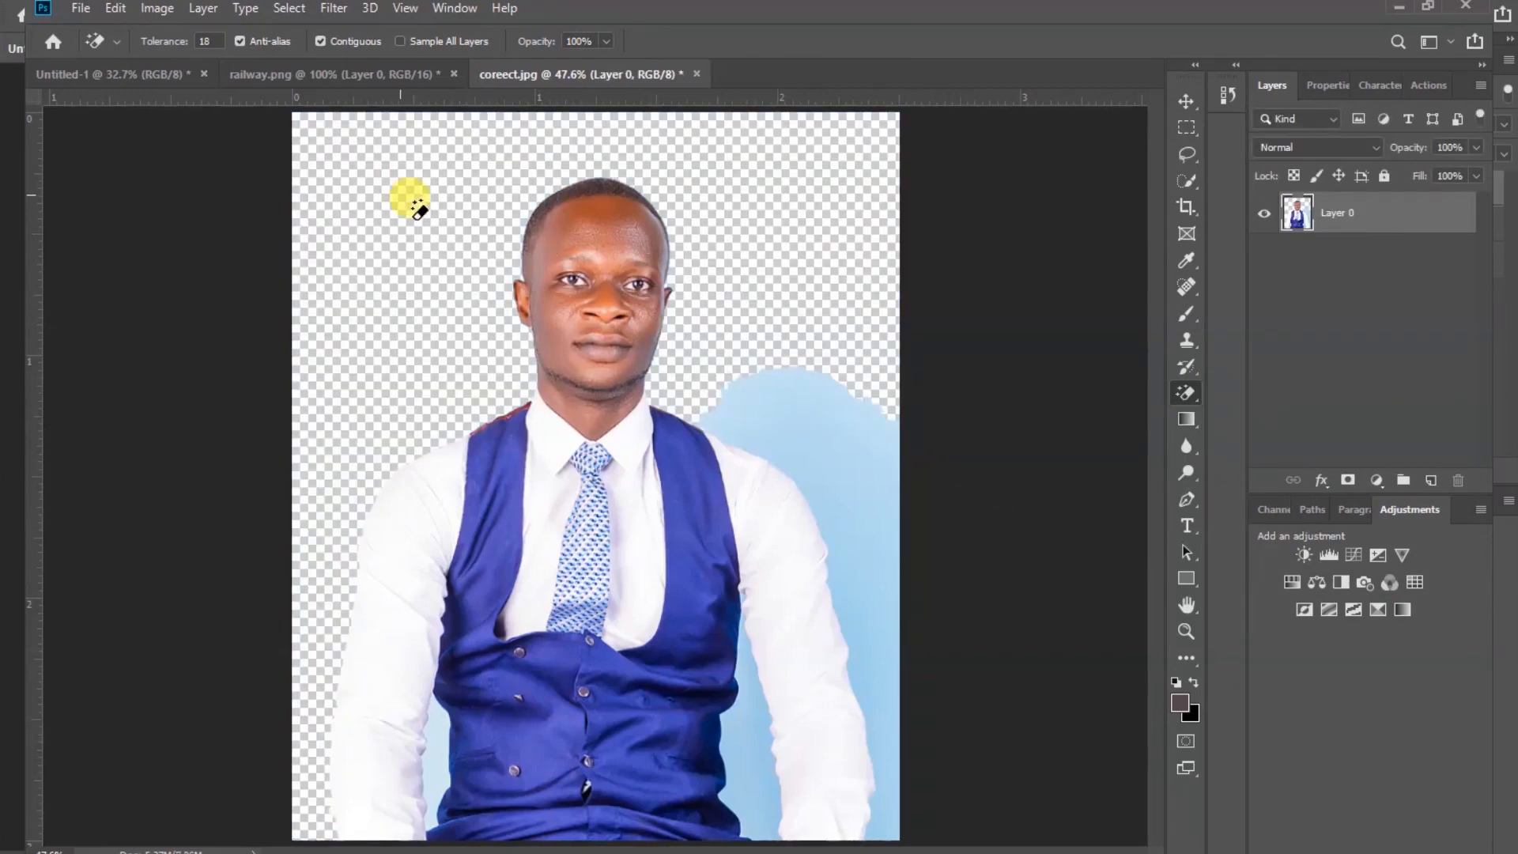
click(844, 413)
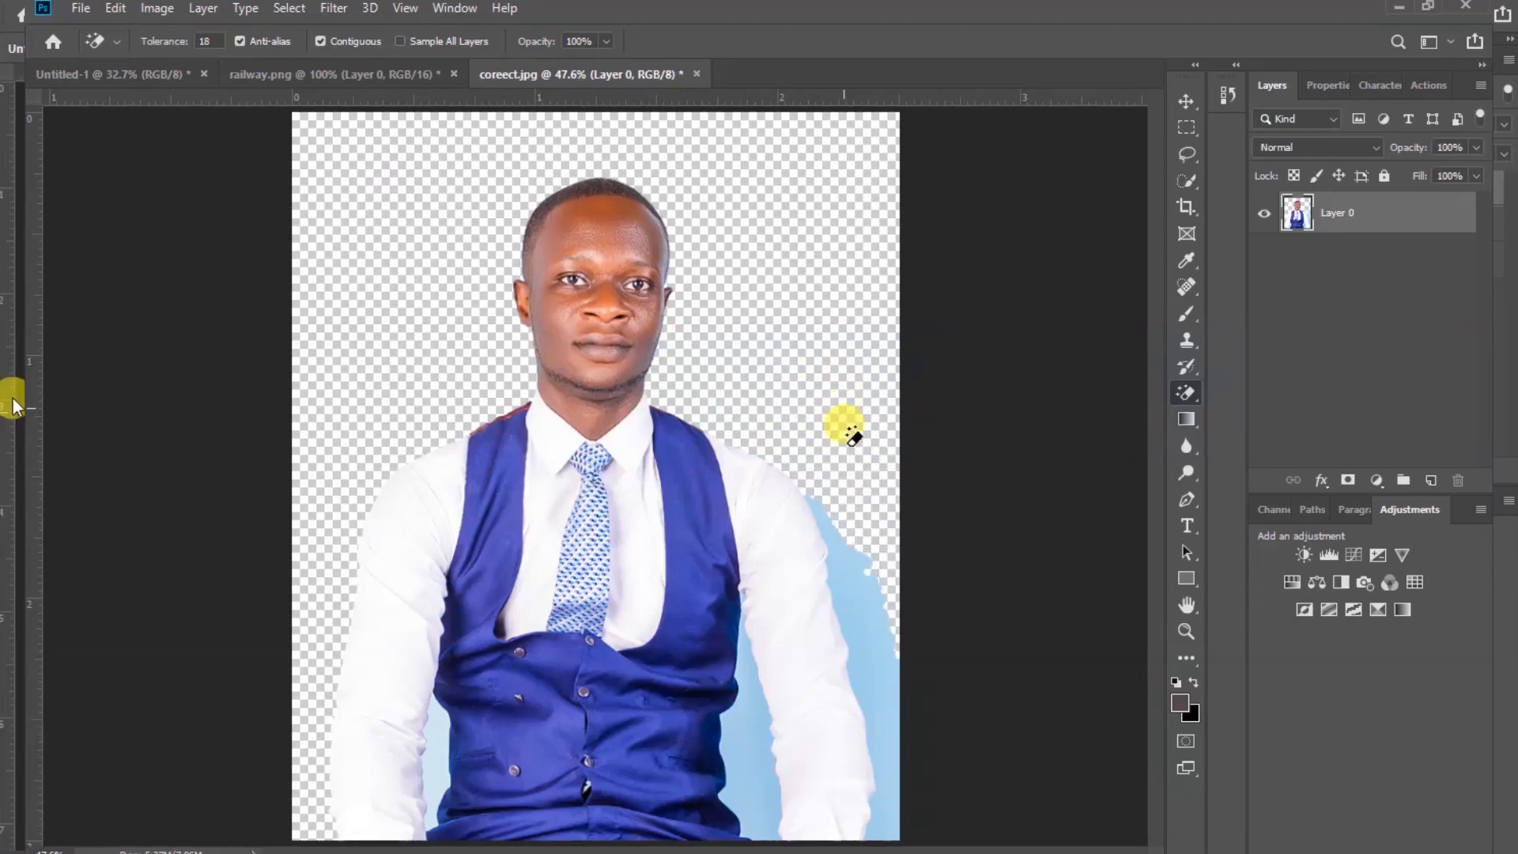
click(857, 609)
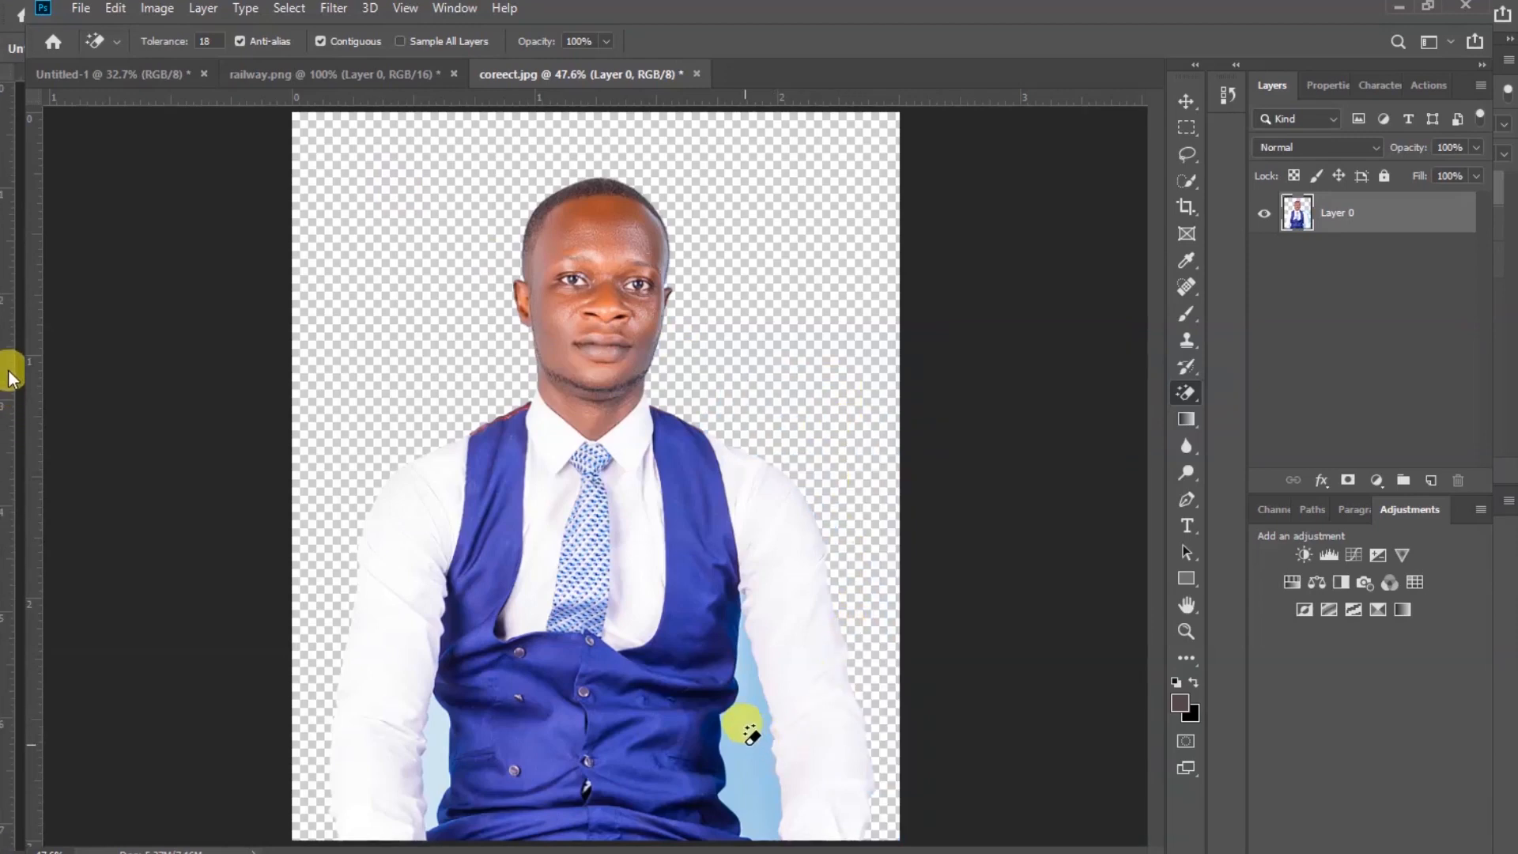
click(745, 743)
click(433, 751)
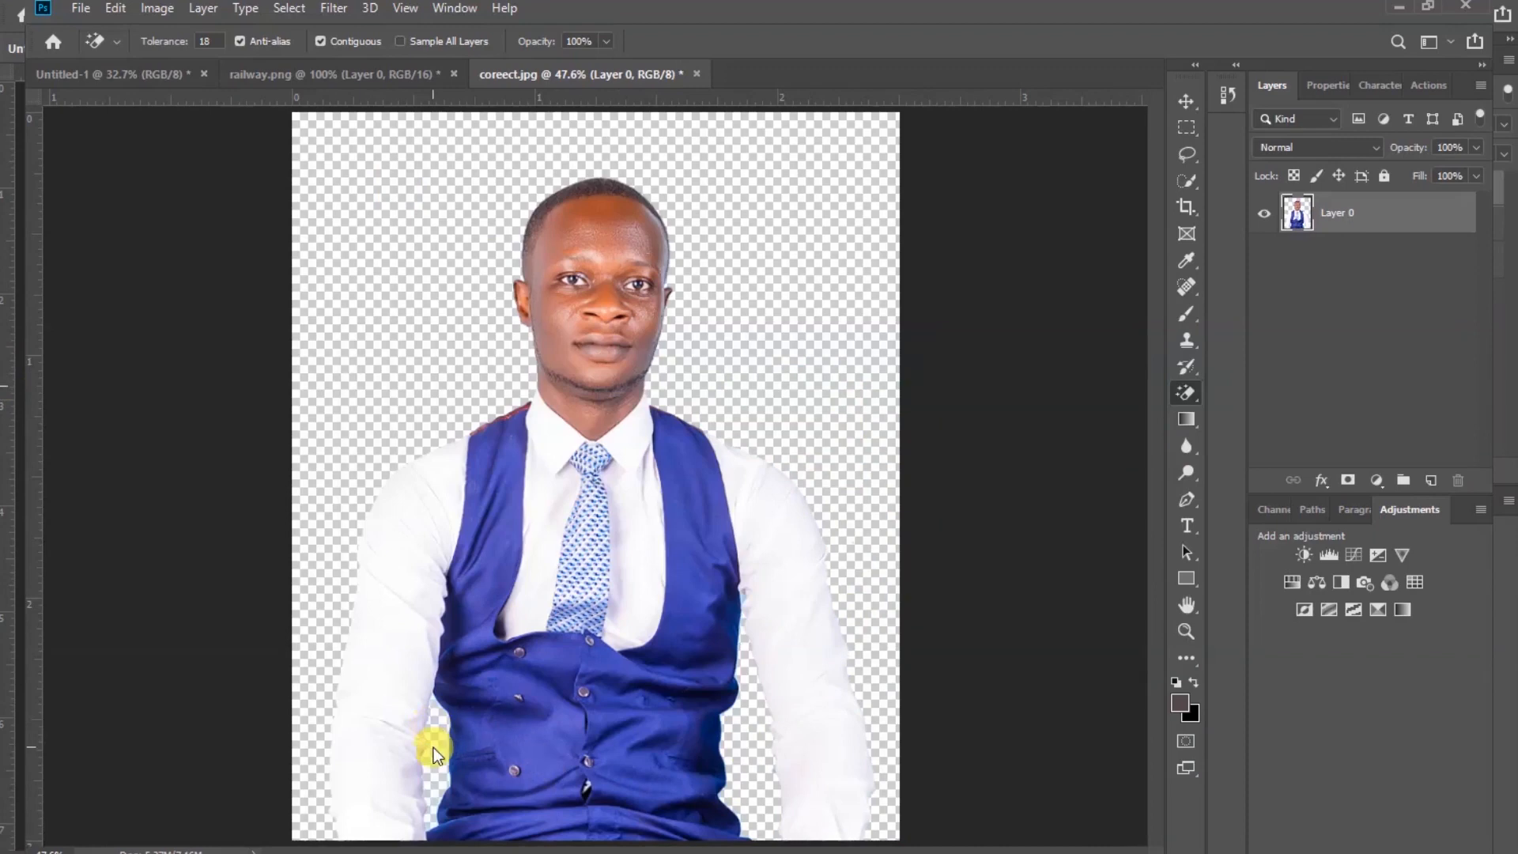
scroll(762, 603, up, 5)
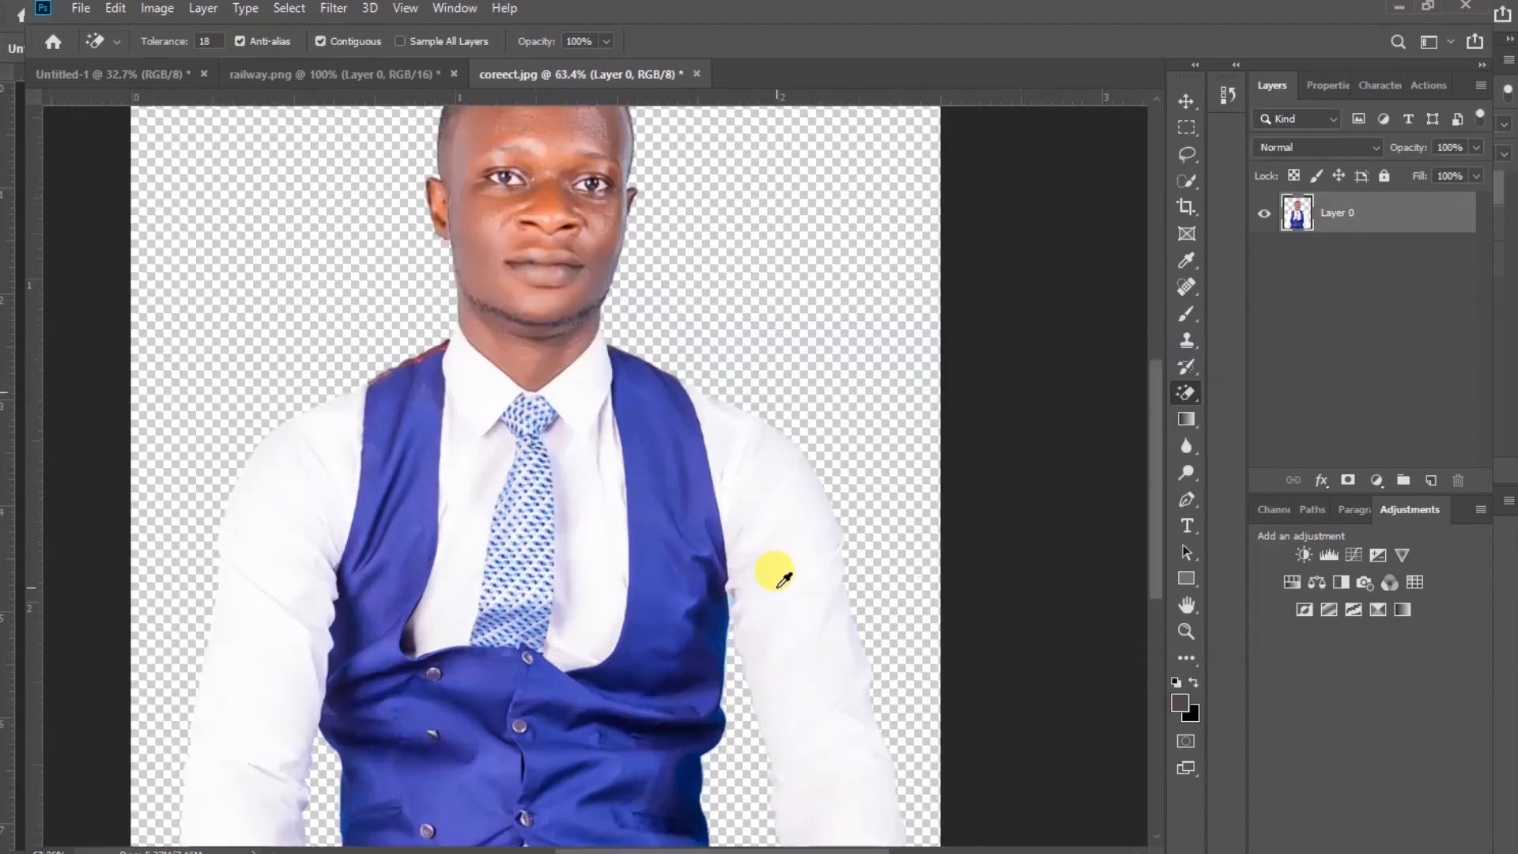
scroll(696, 589, up, 3)
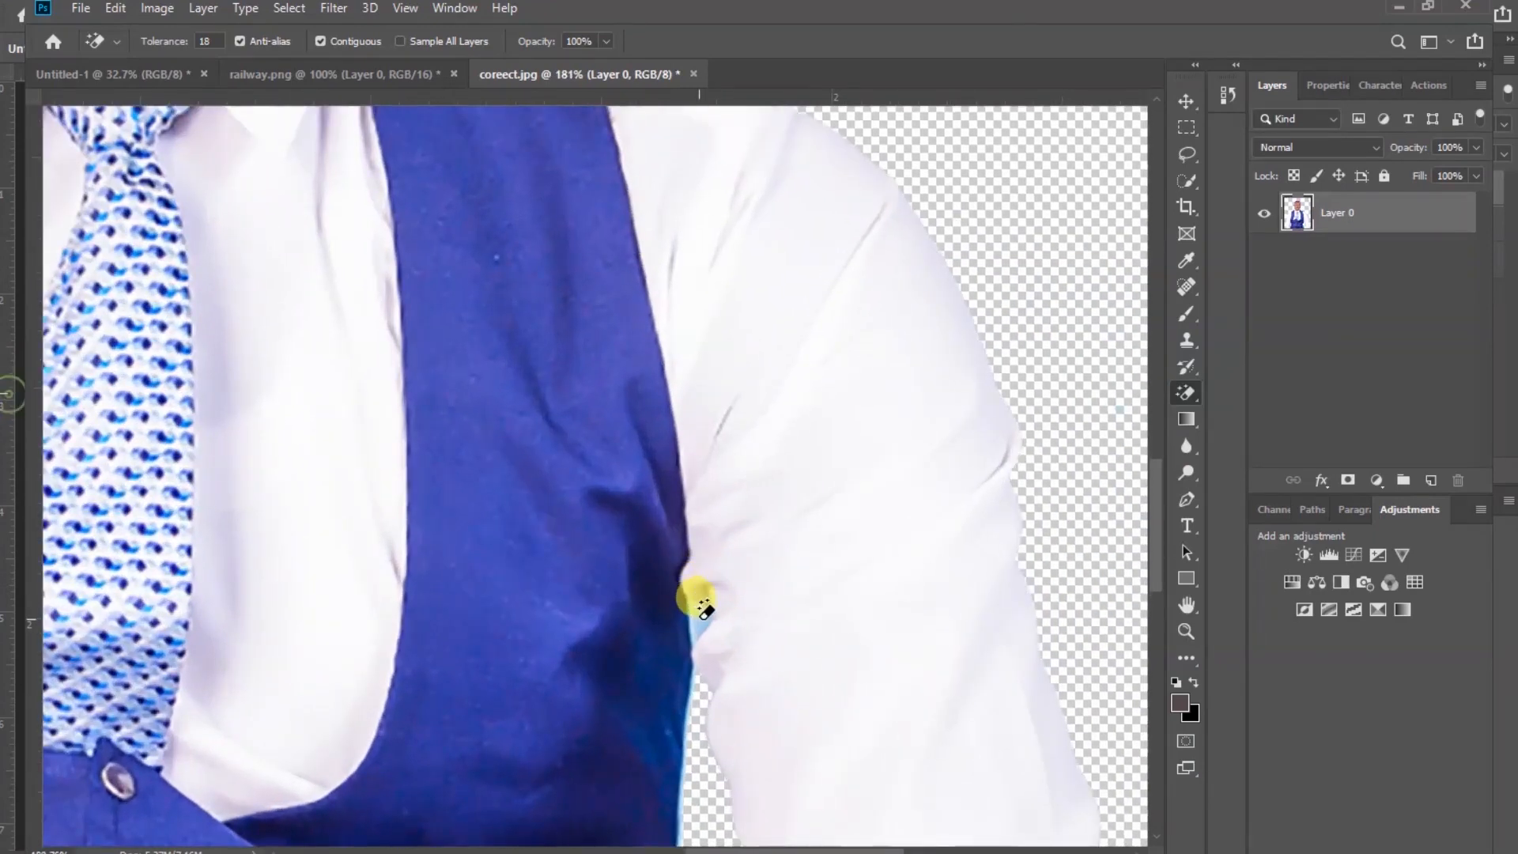
scroll(615, 611, down, 6)
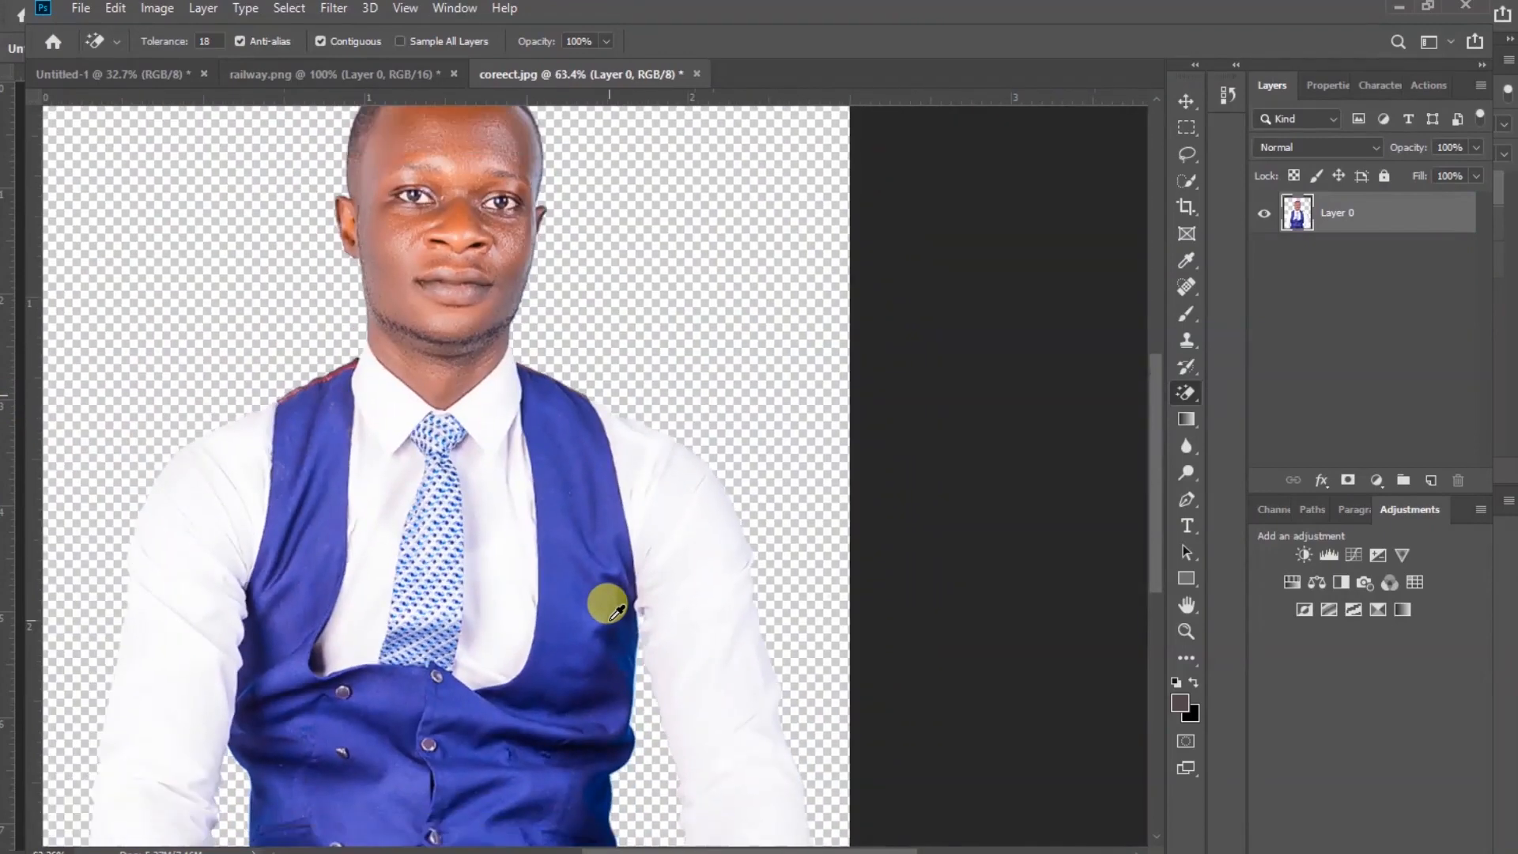
scroll(613, 609, down, 1)
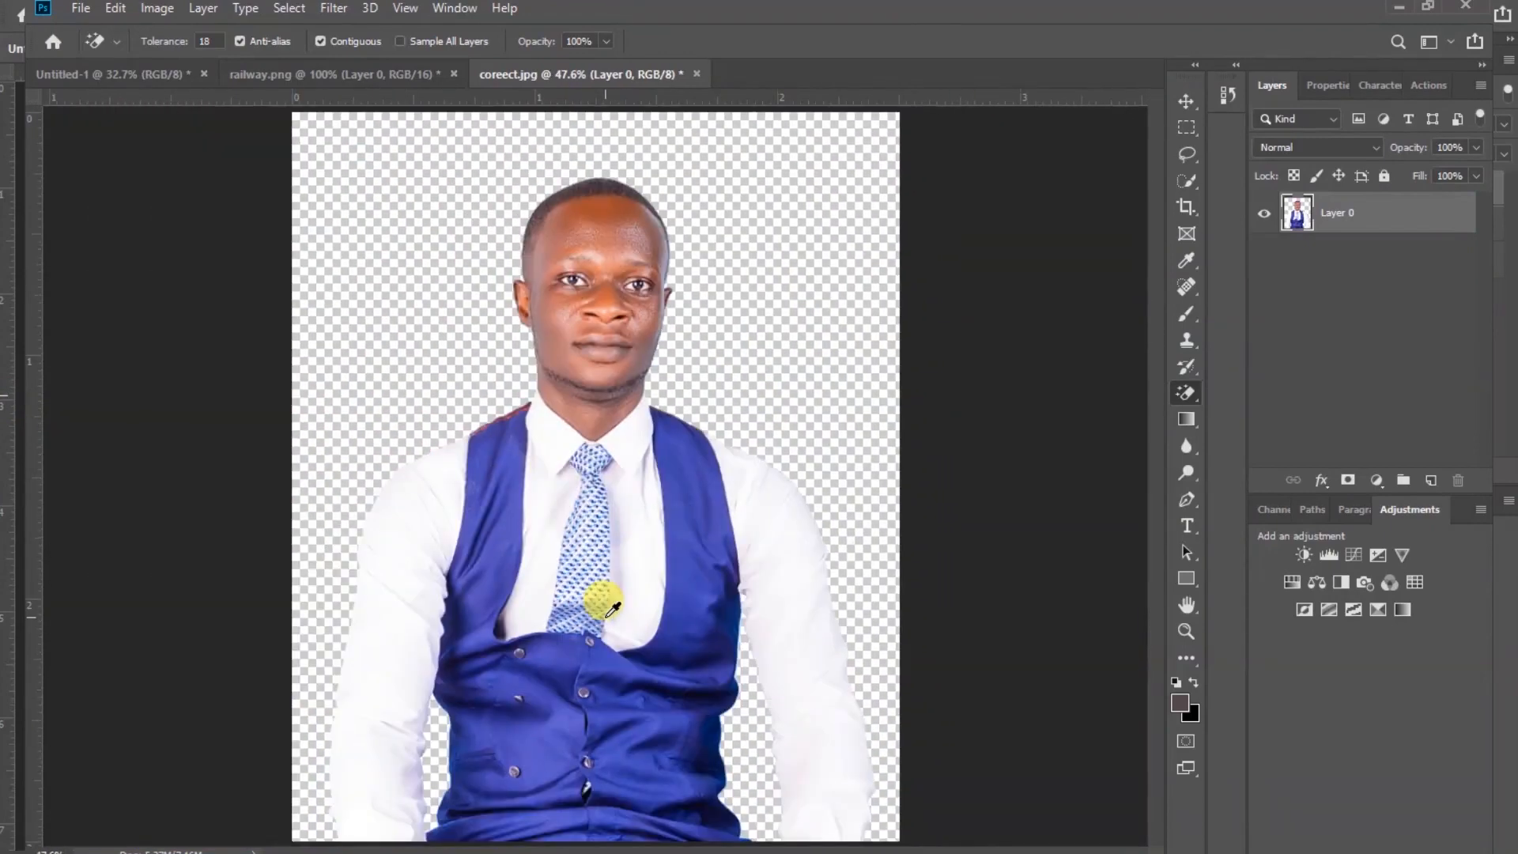
Bring the cut-out portrait into the booklet document and place it over the blurred railway on the front page
click(1186, 101)
click(1041, 345)
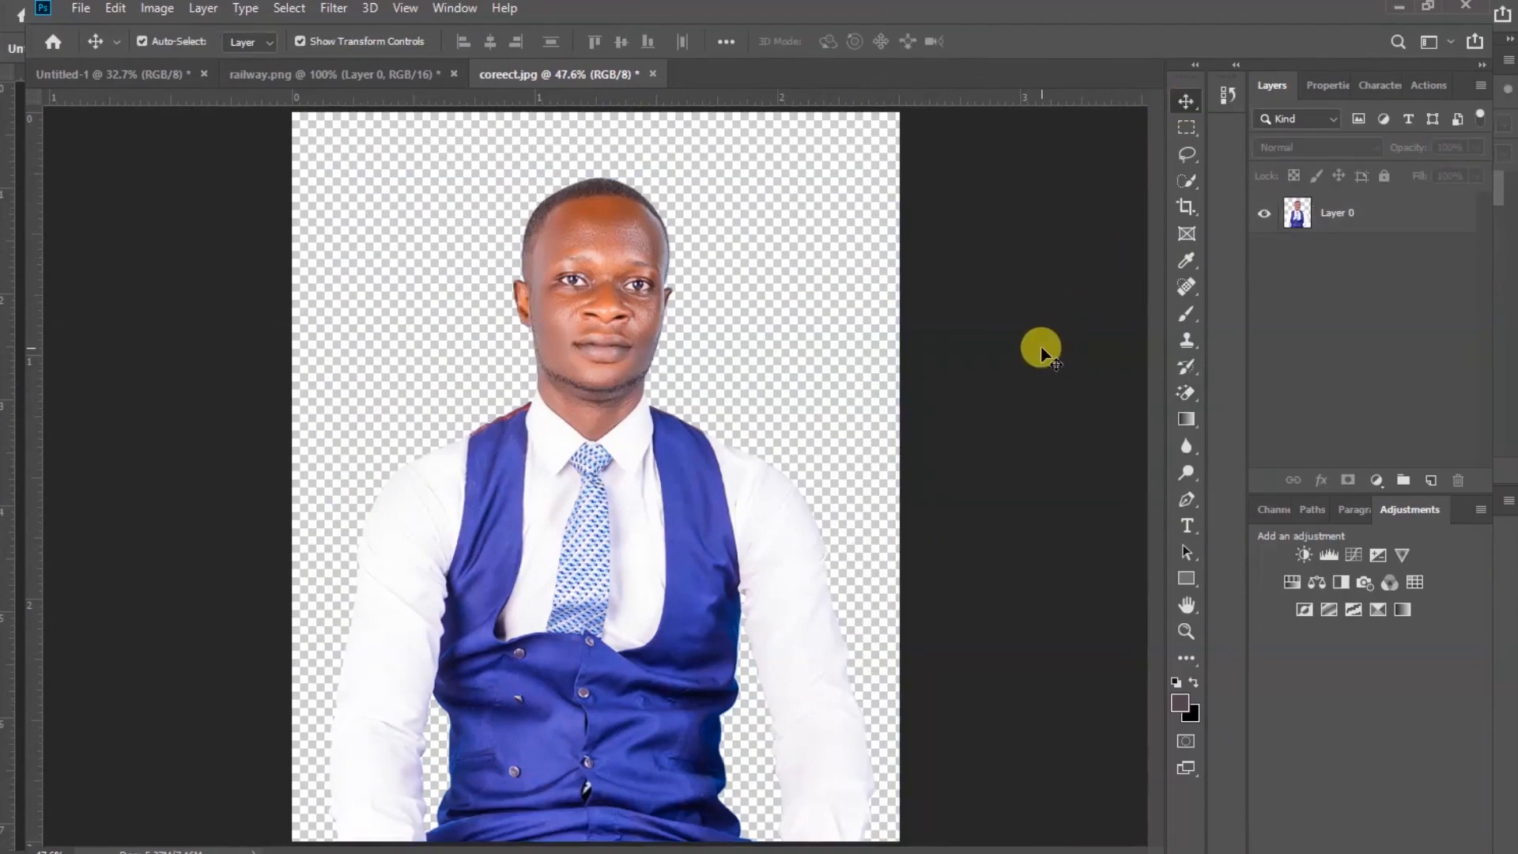
drag(620, 264, 576, 343)
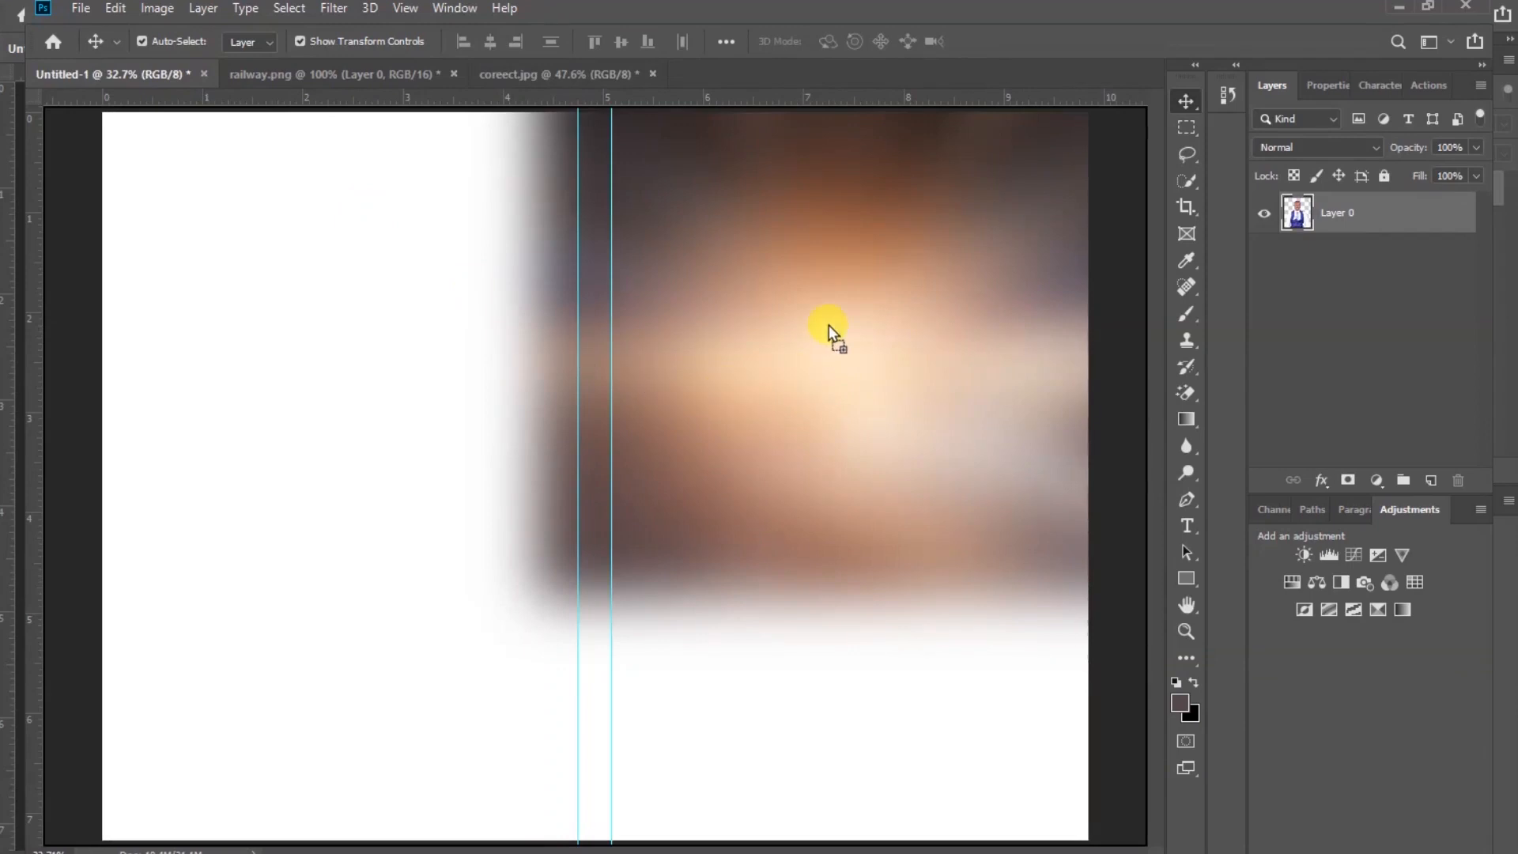
drag(829, 325, 859, 462)
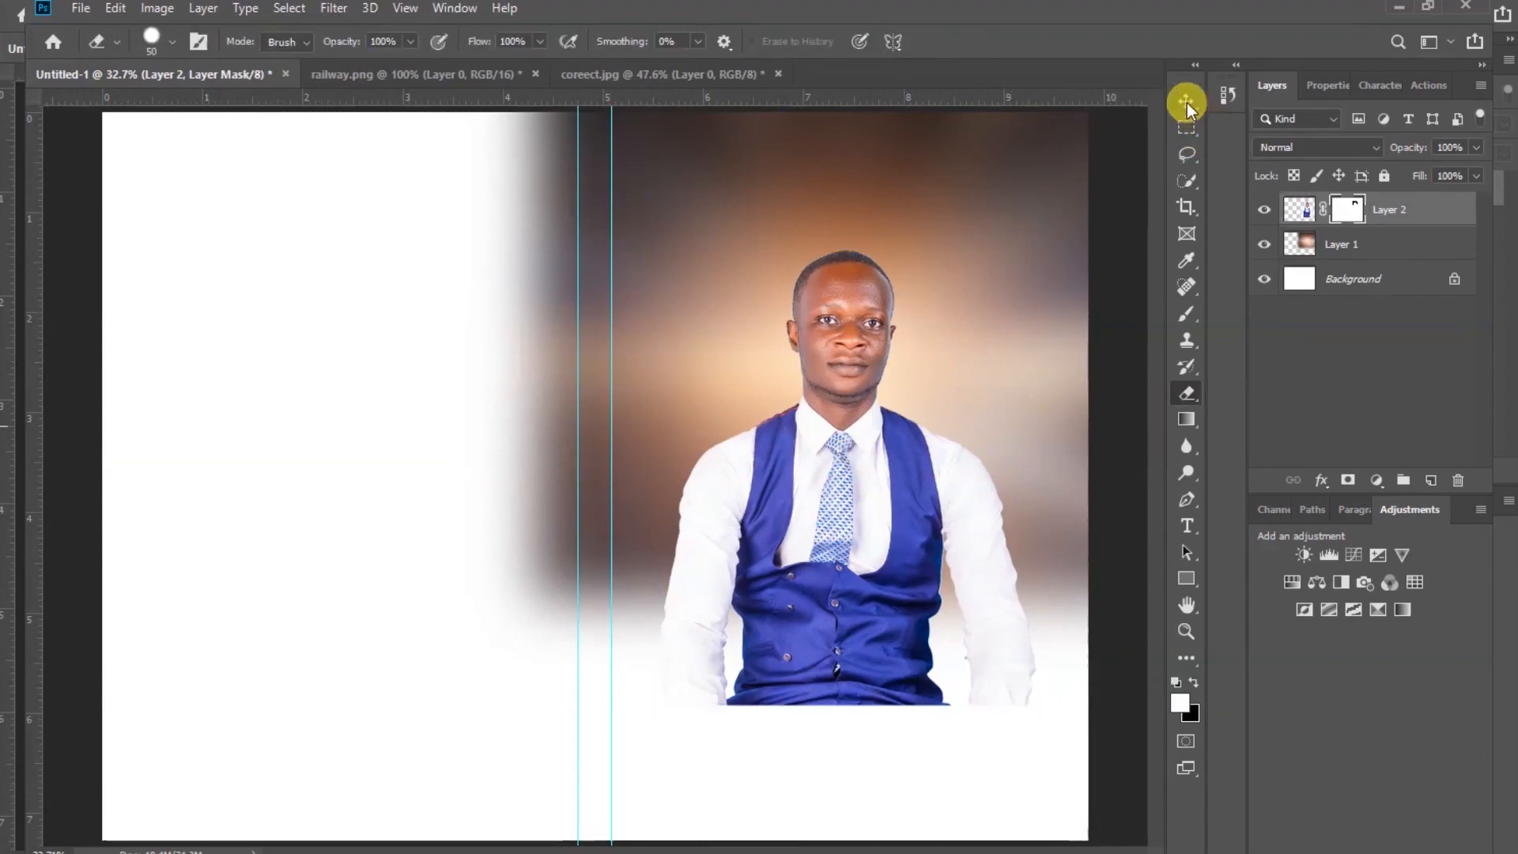
Draw a rectangle covering the lower front page from the right guide to the page's bottom-right corner
click(1187, 101)
click(1104, 341)
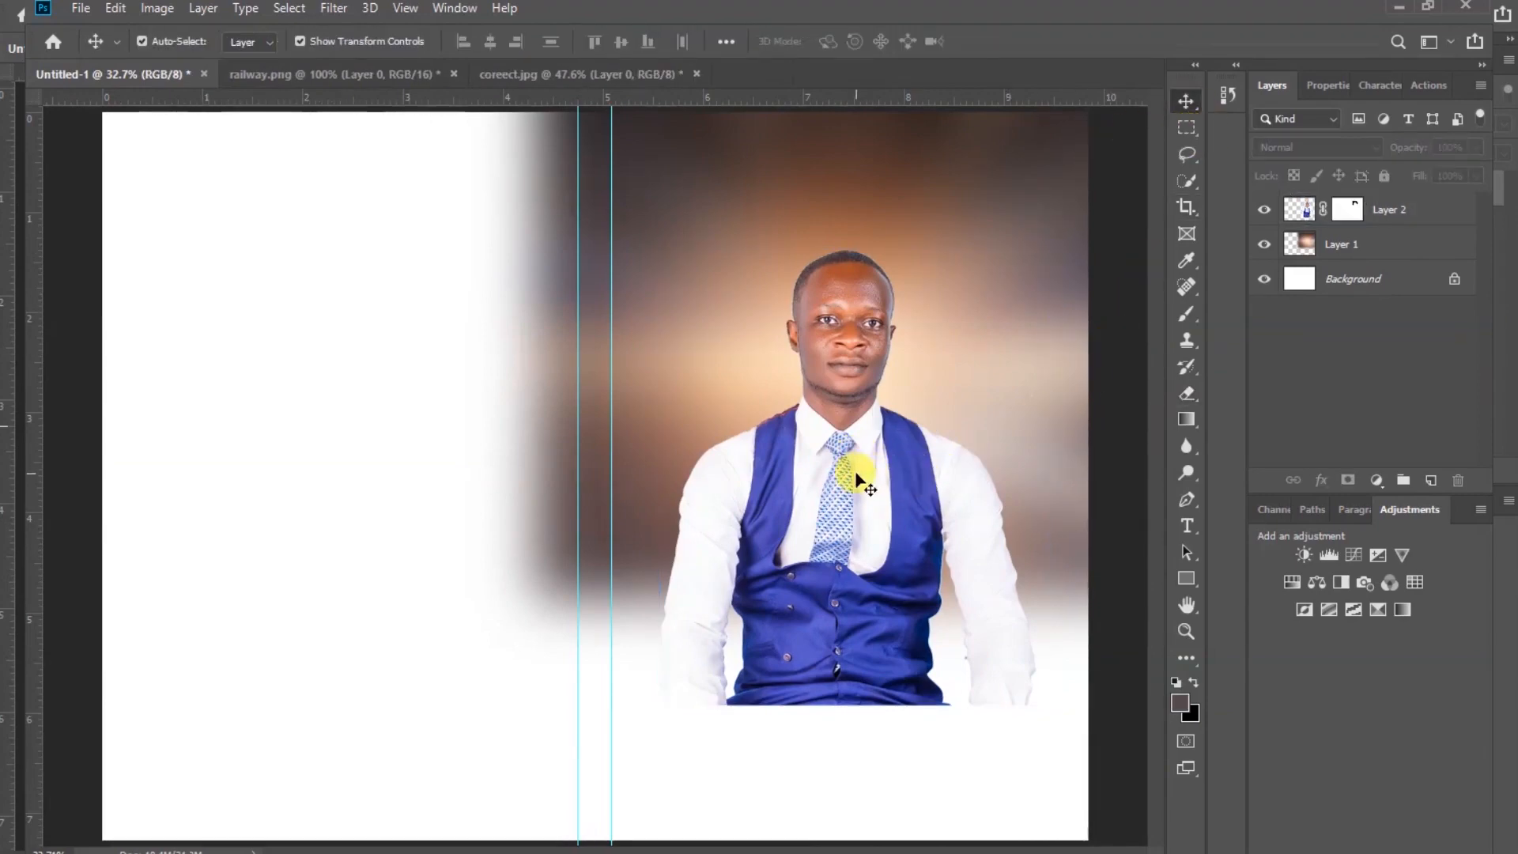
click(1187, 578)
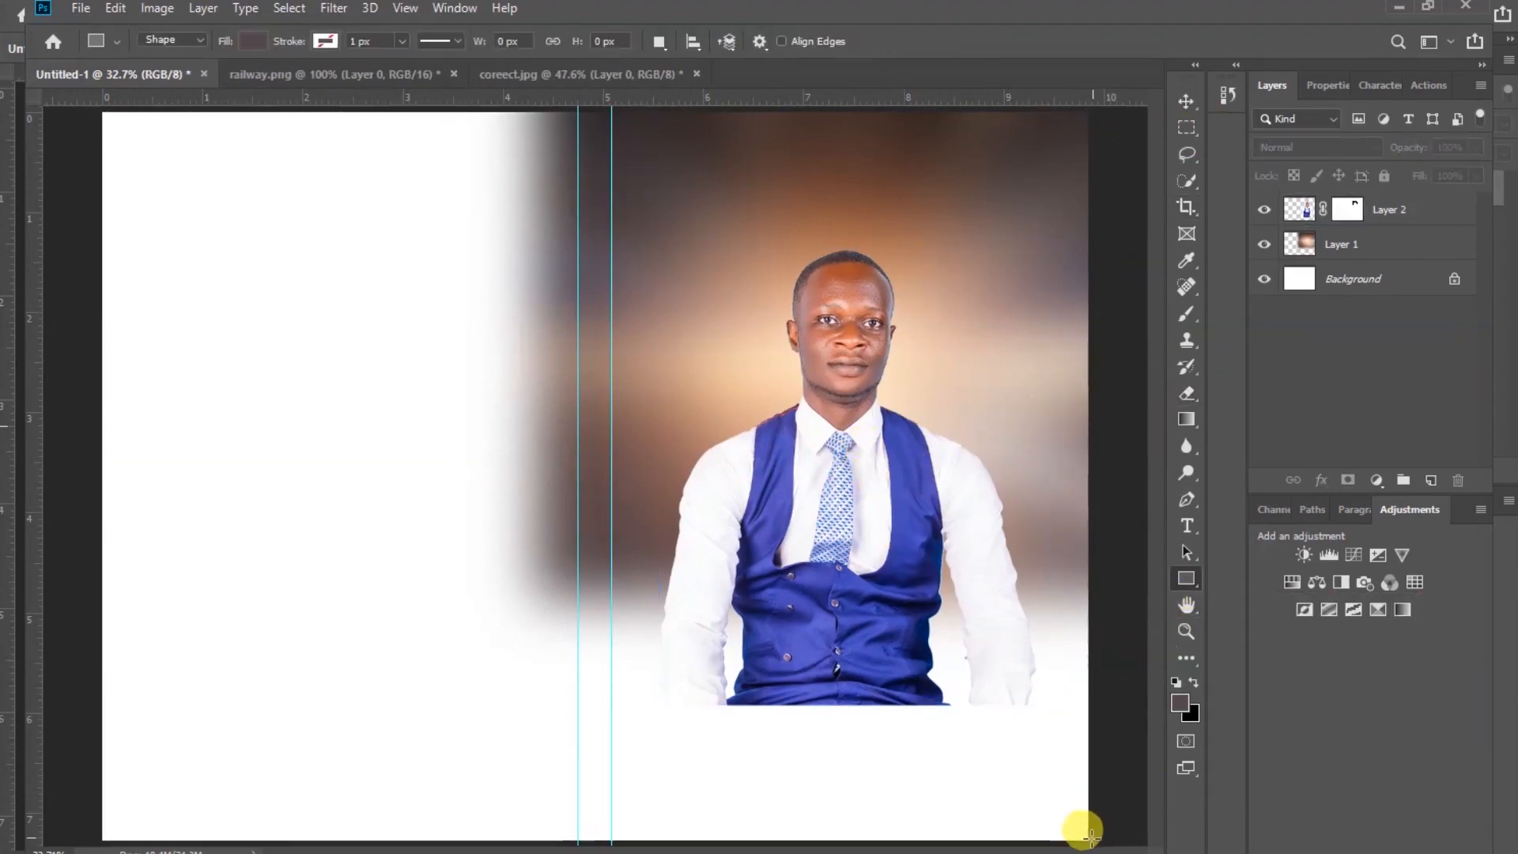
drag(1090, 837, 613, 374)
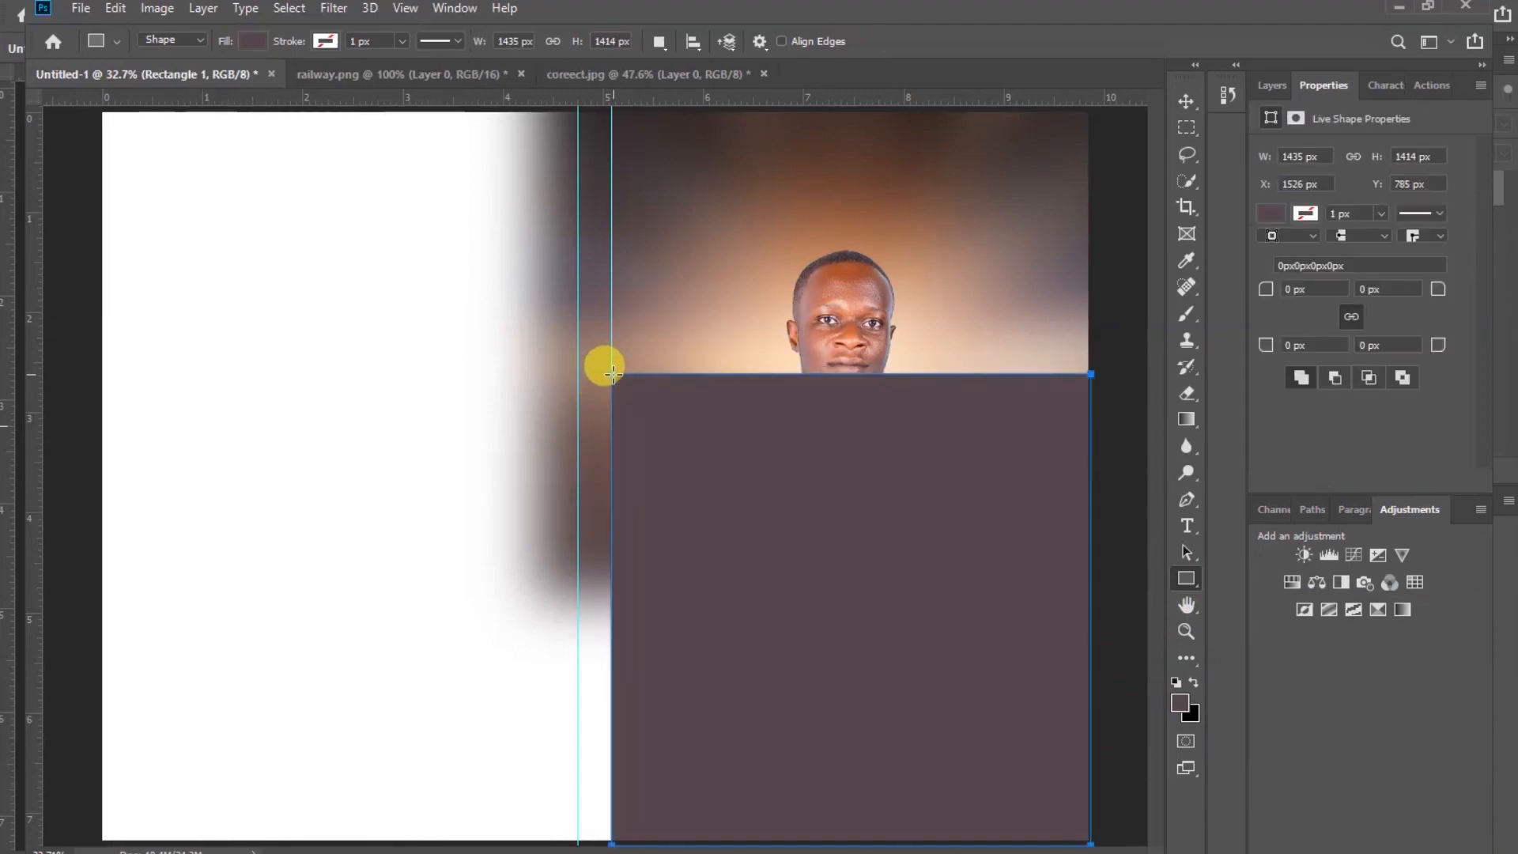
Set the rectangle's fill colour to hex 161a2b
click(1279, 215)
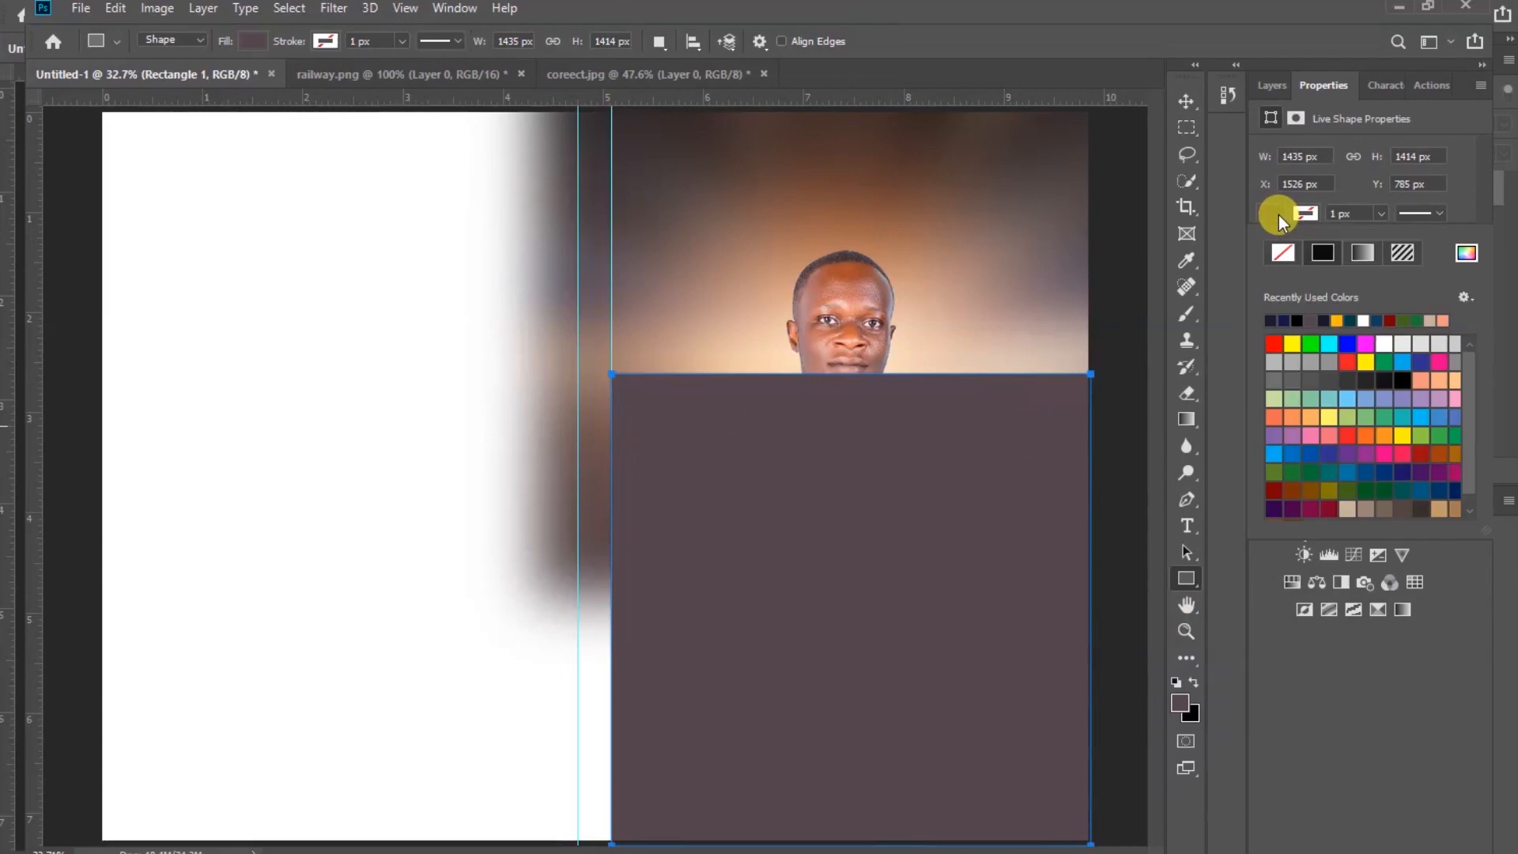
click(1467, 253)
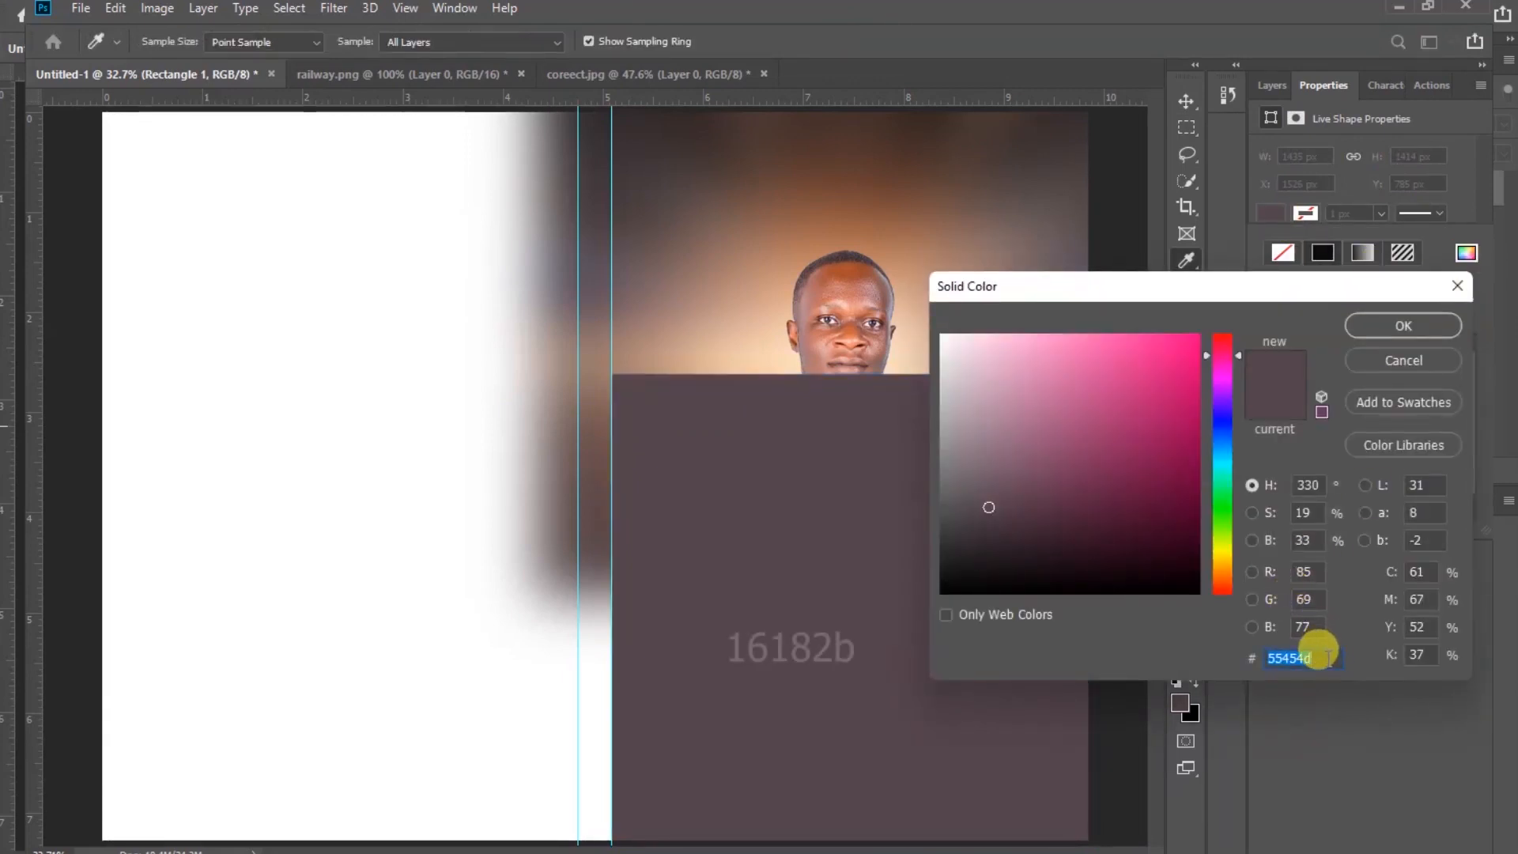
text(161a2b)
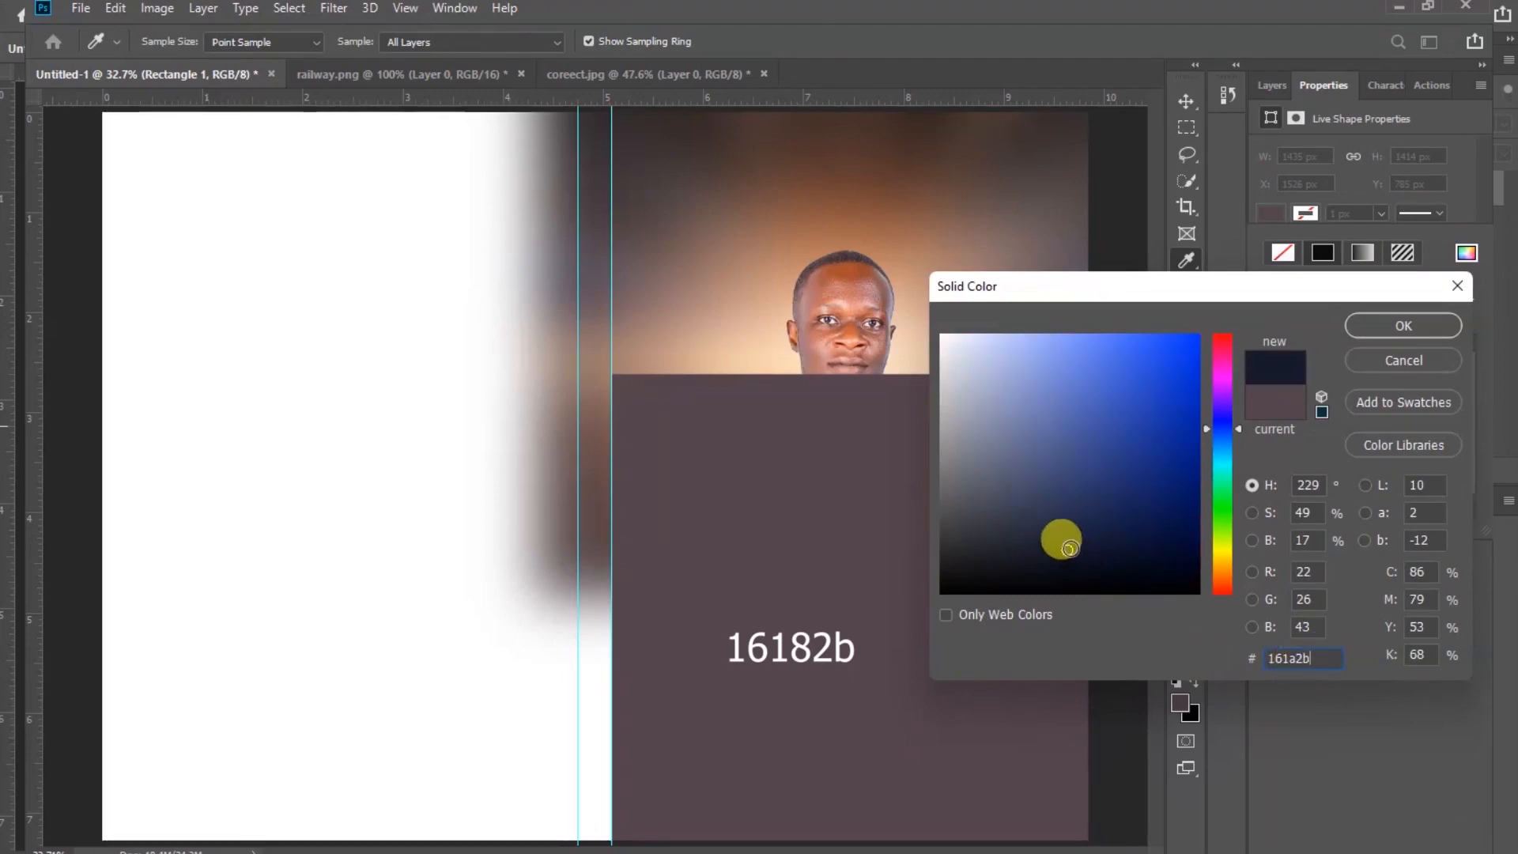
click(1408, 325)
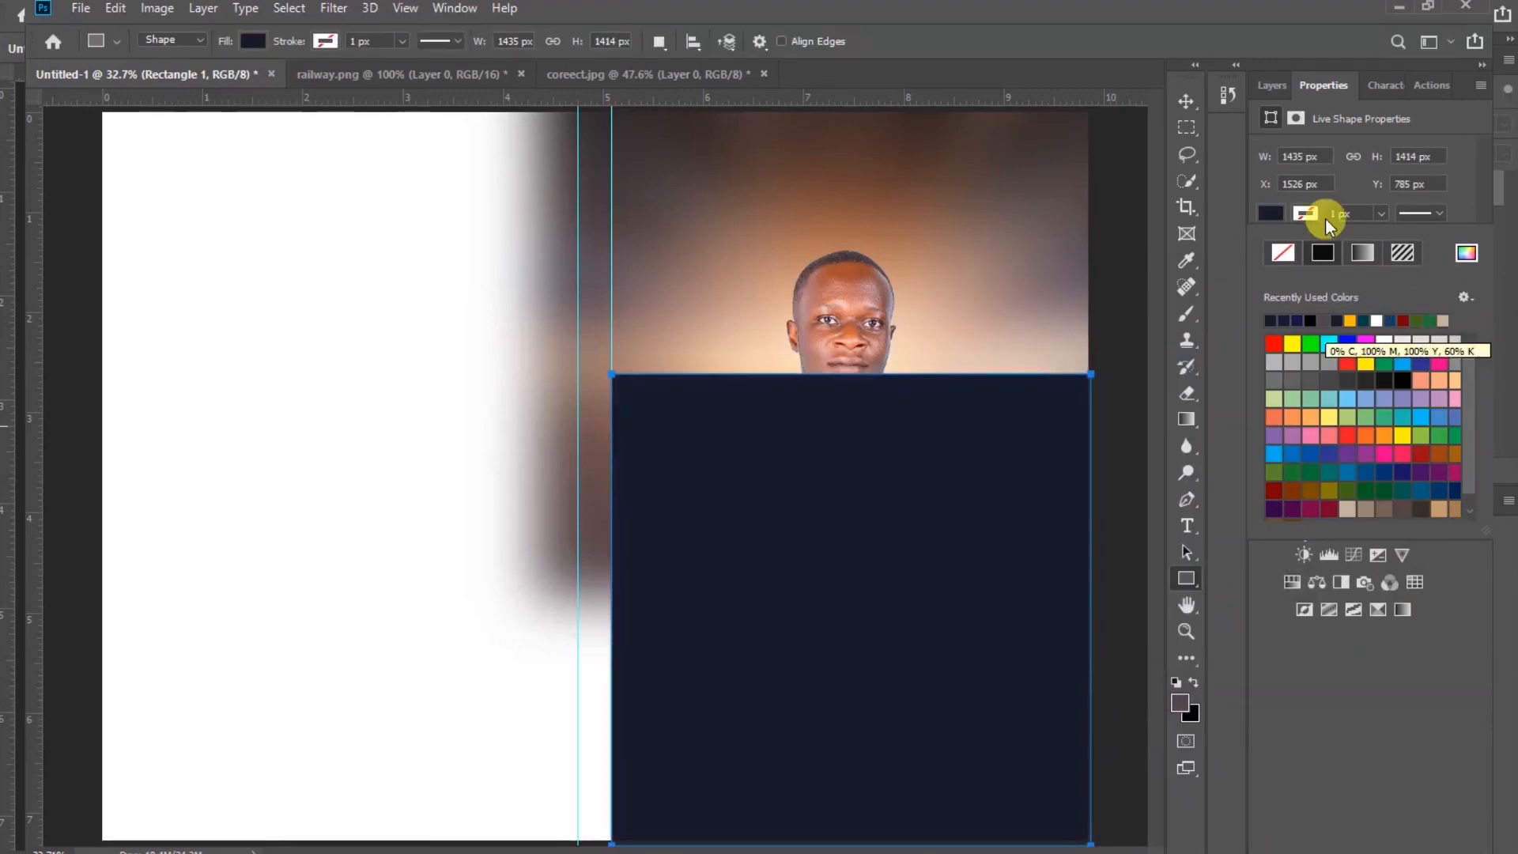
Add a layer mask to the rectangle and draw an upward gradient on it so its top fades into the portrait
click(1271, 85)
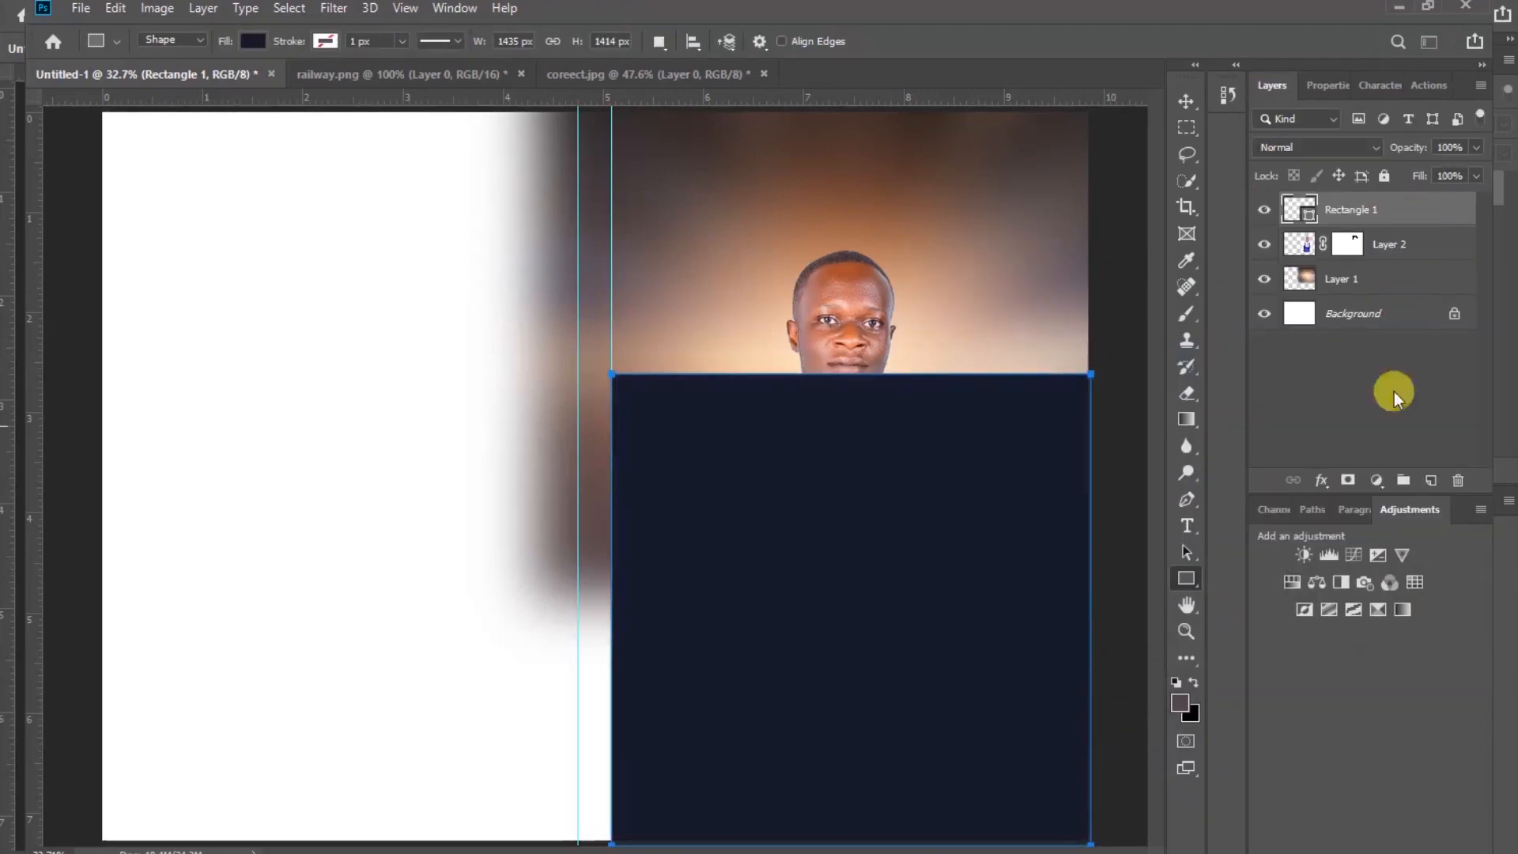
click(1348, 480)
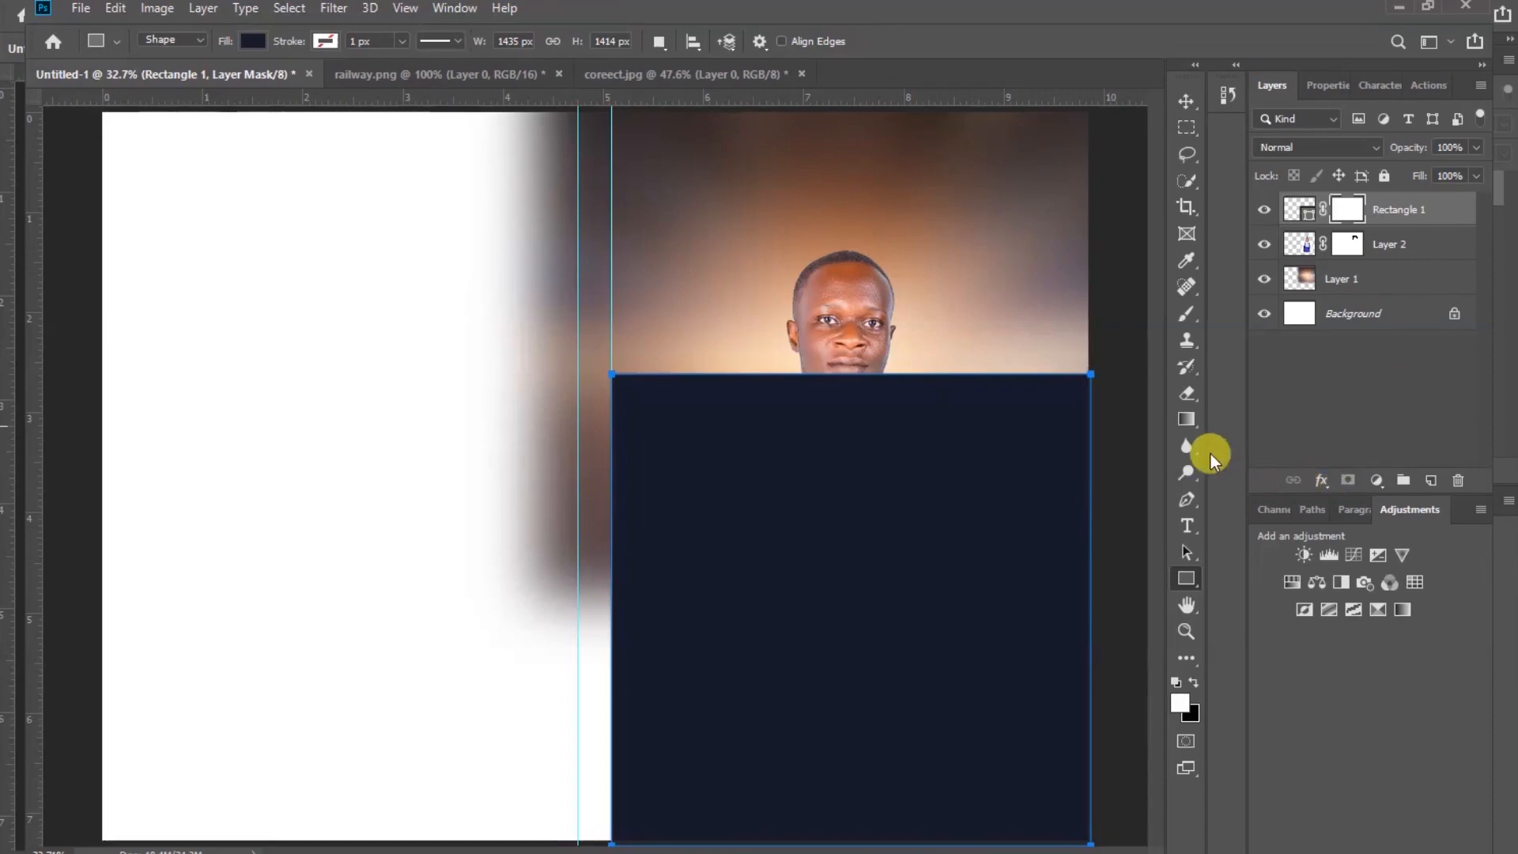
click(1187, 421)
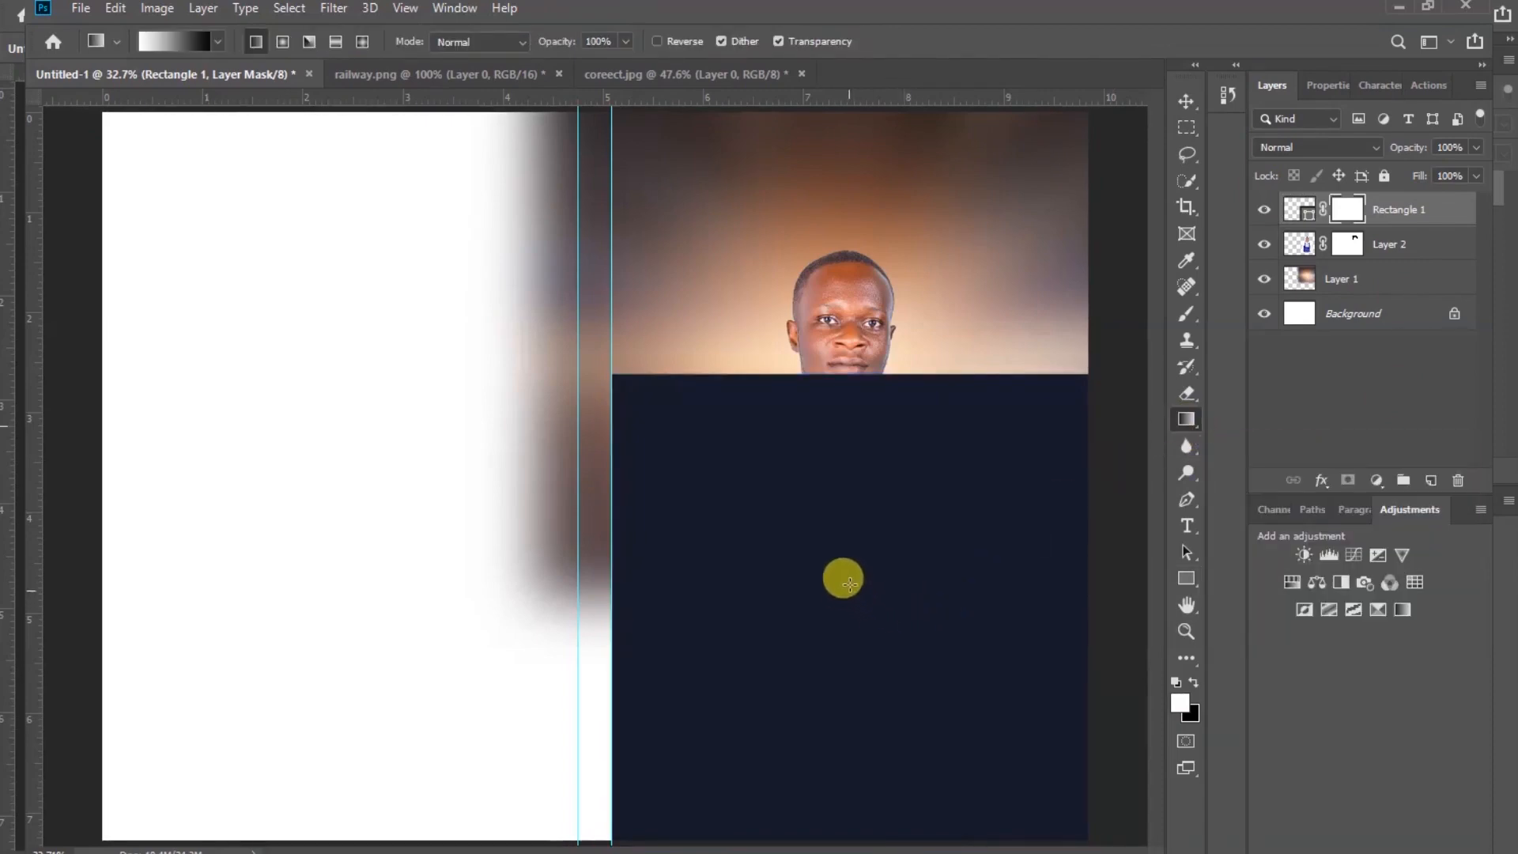
drag(861, 581, 856, 370)
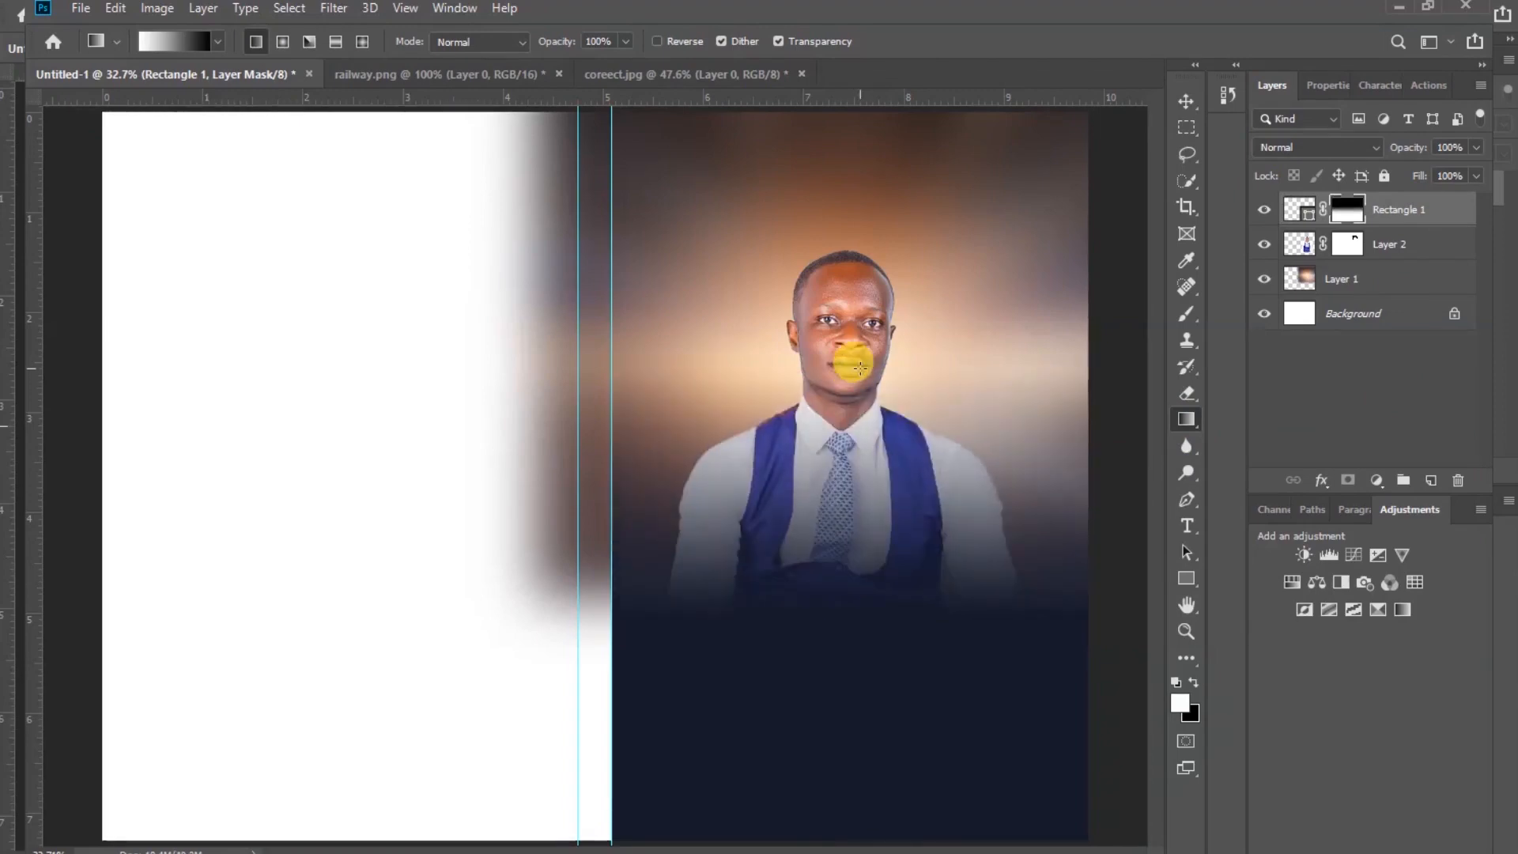
drag(857, 591, 858, 364)
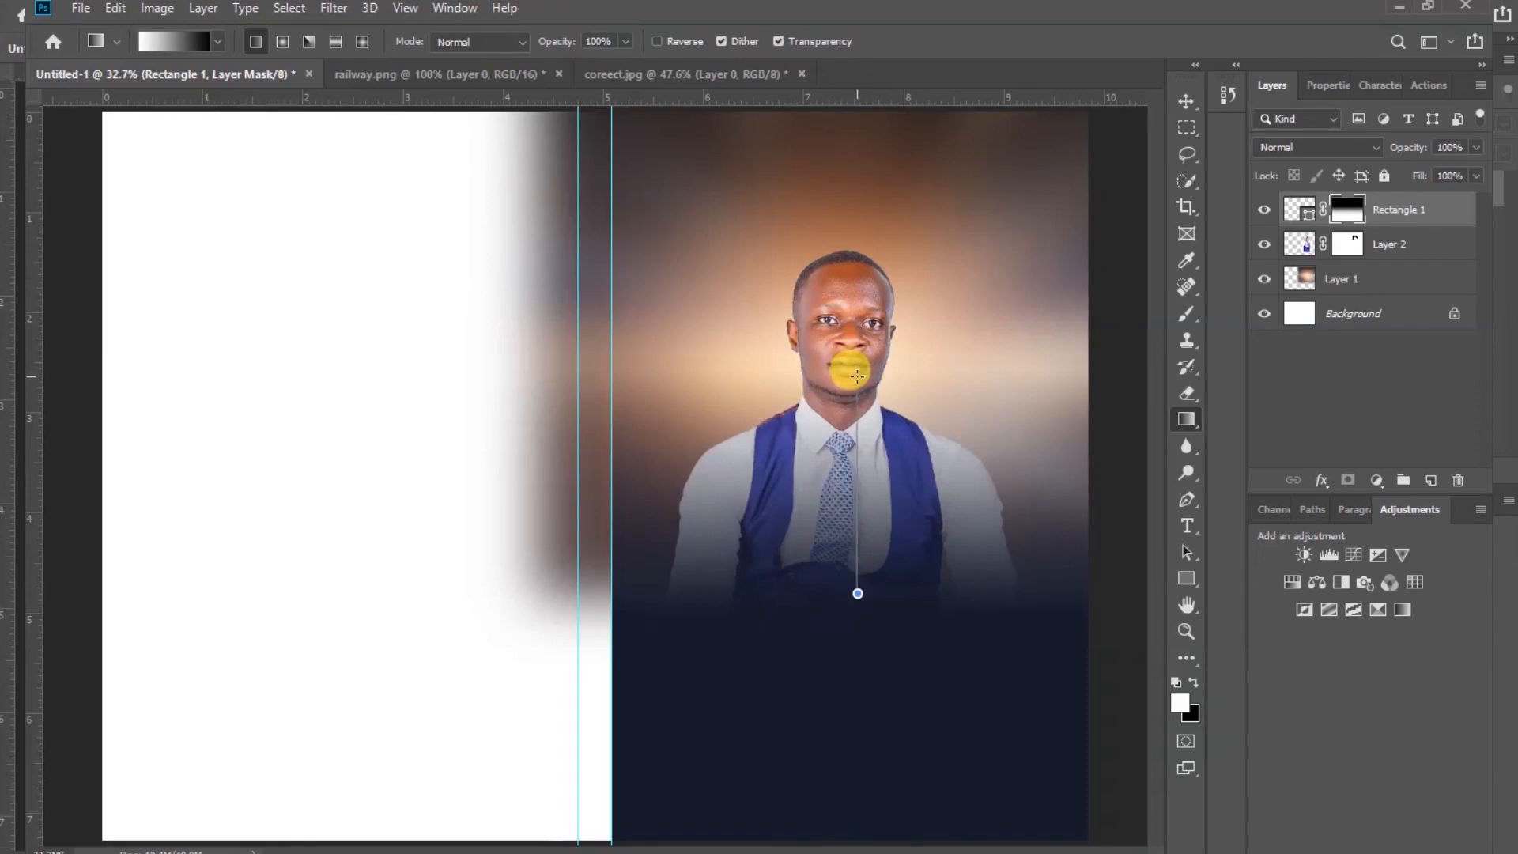
drag(858, 375, 857, 376)
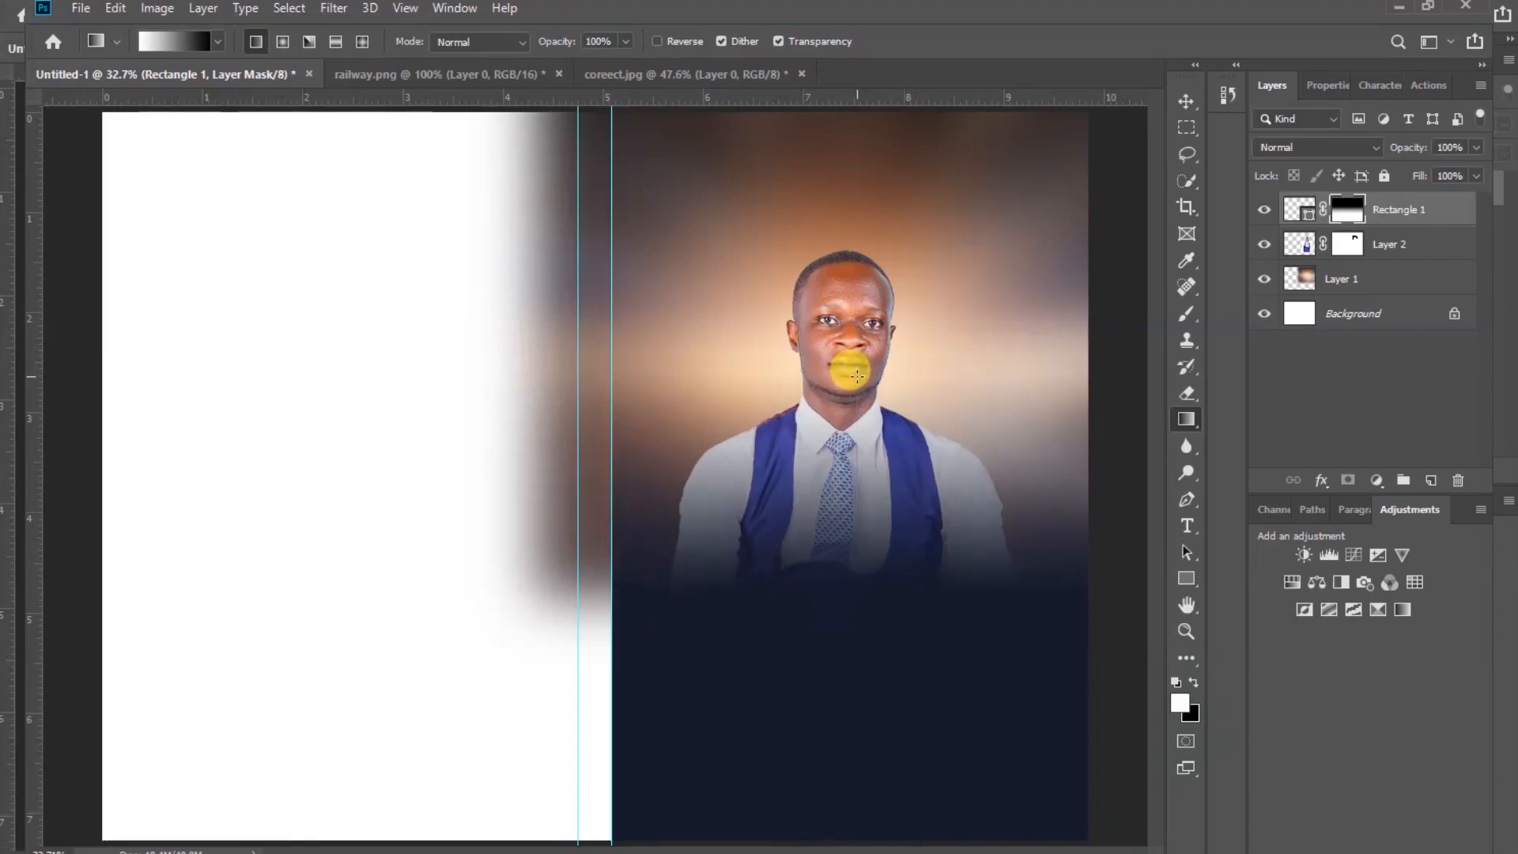
click(1184, 101)
click(1092, 277)
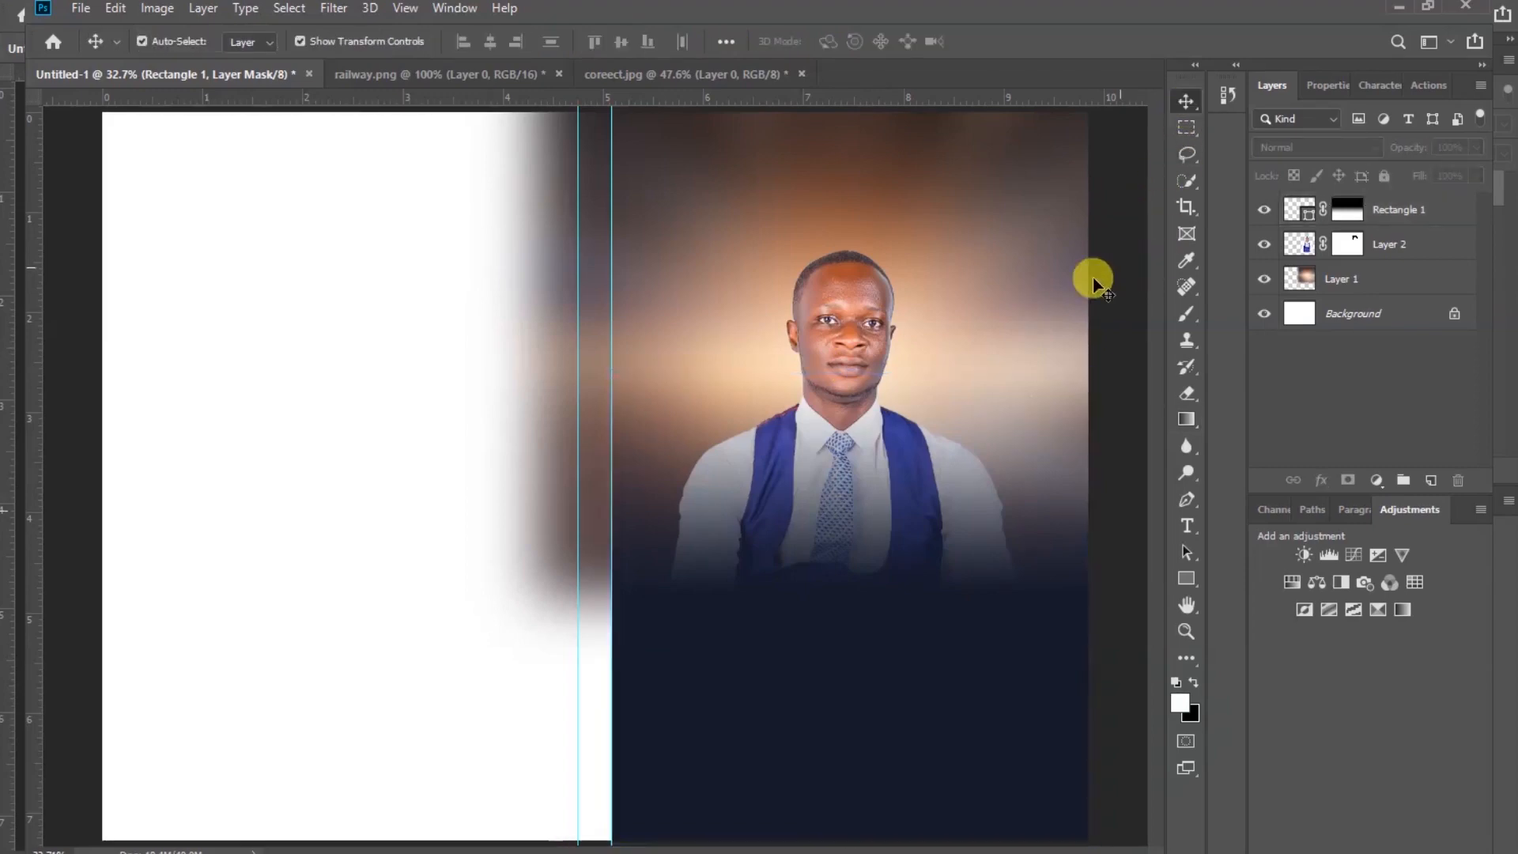
Move the cut-out portrait slightly higher and scale it down to about 96% on the front page
click(842, 319)
drag(843, 318, 867, 276)
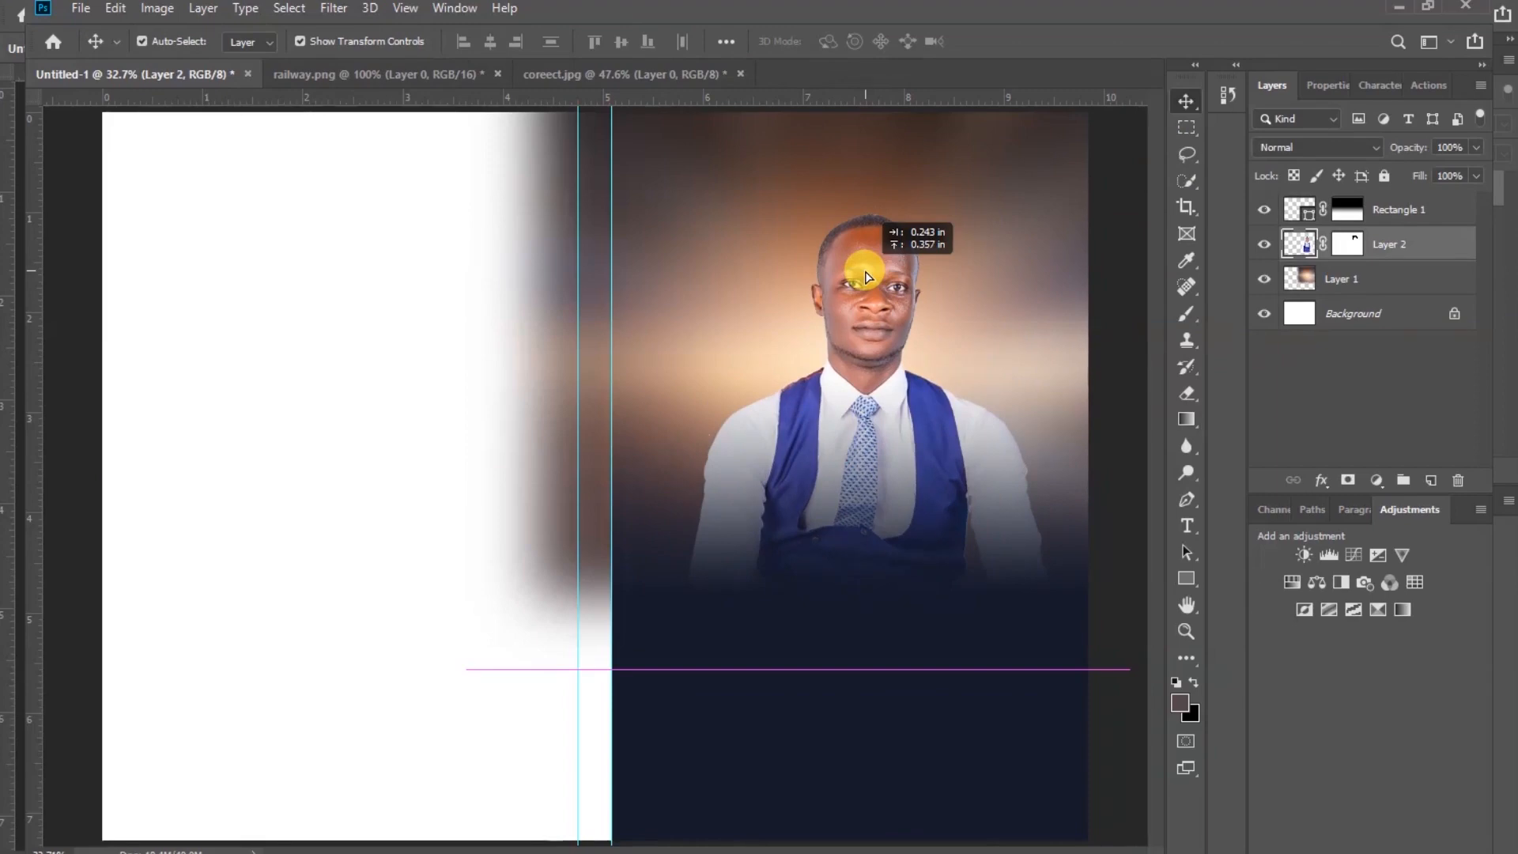
drag(865, 277, 860, 278)
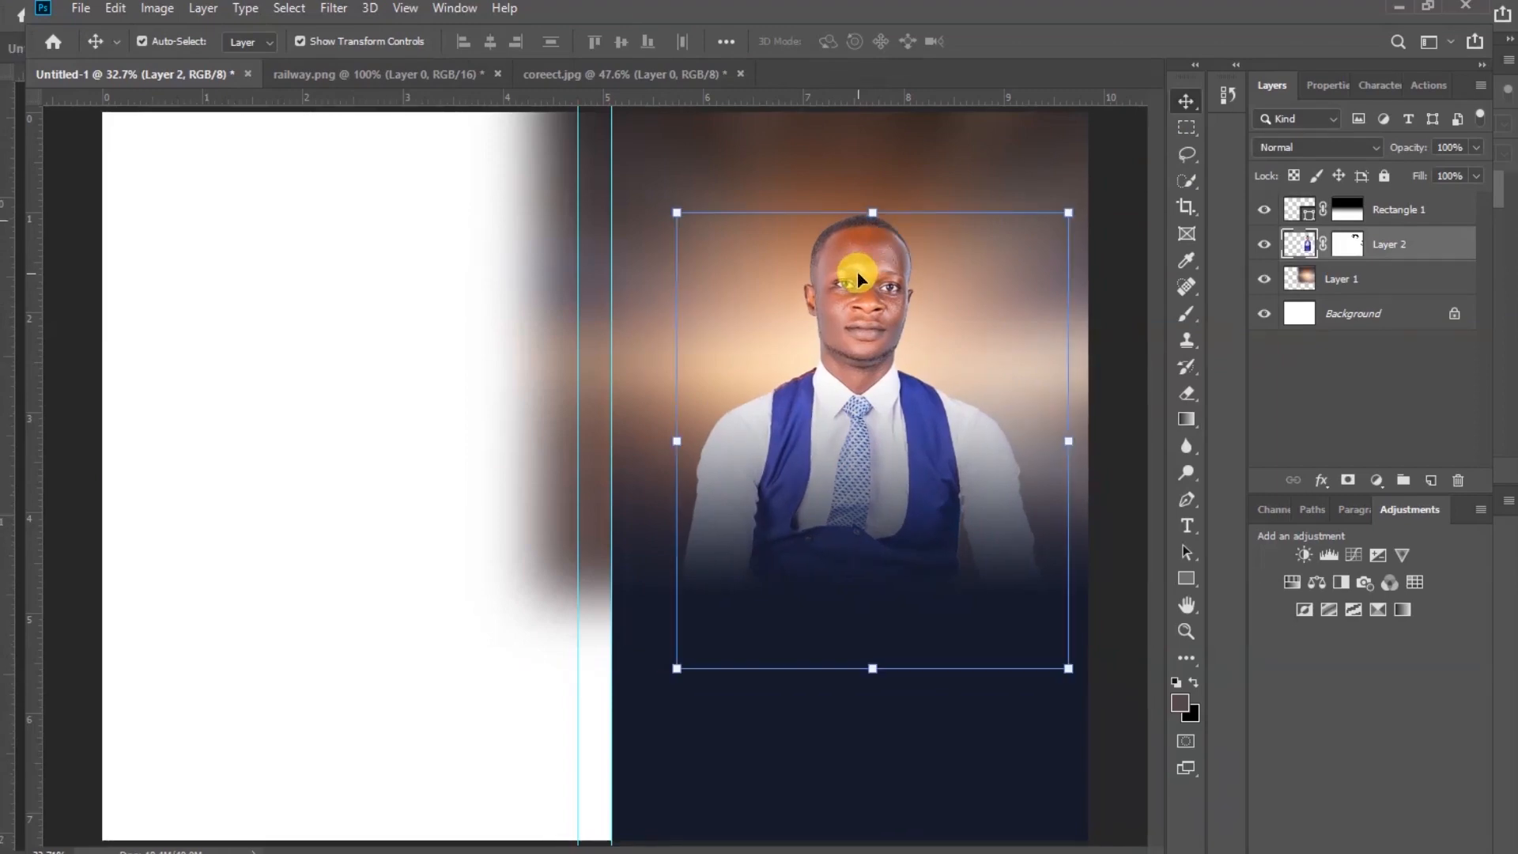
drag(874, 668, 872, 653)
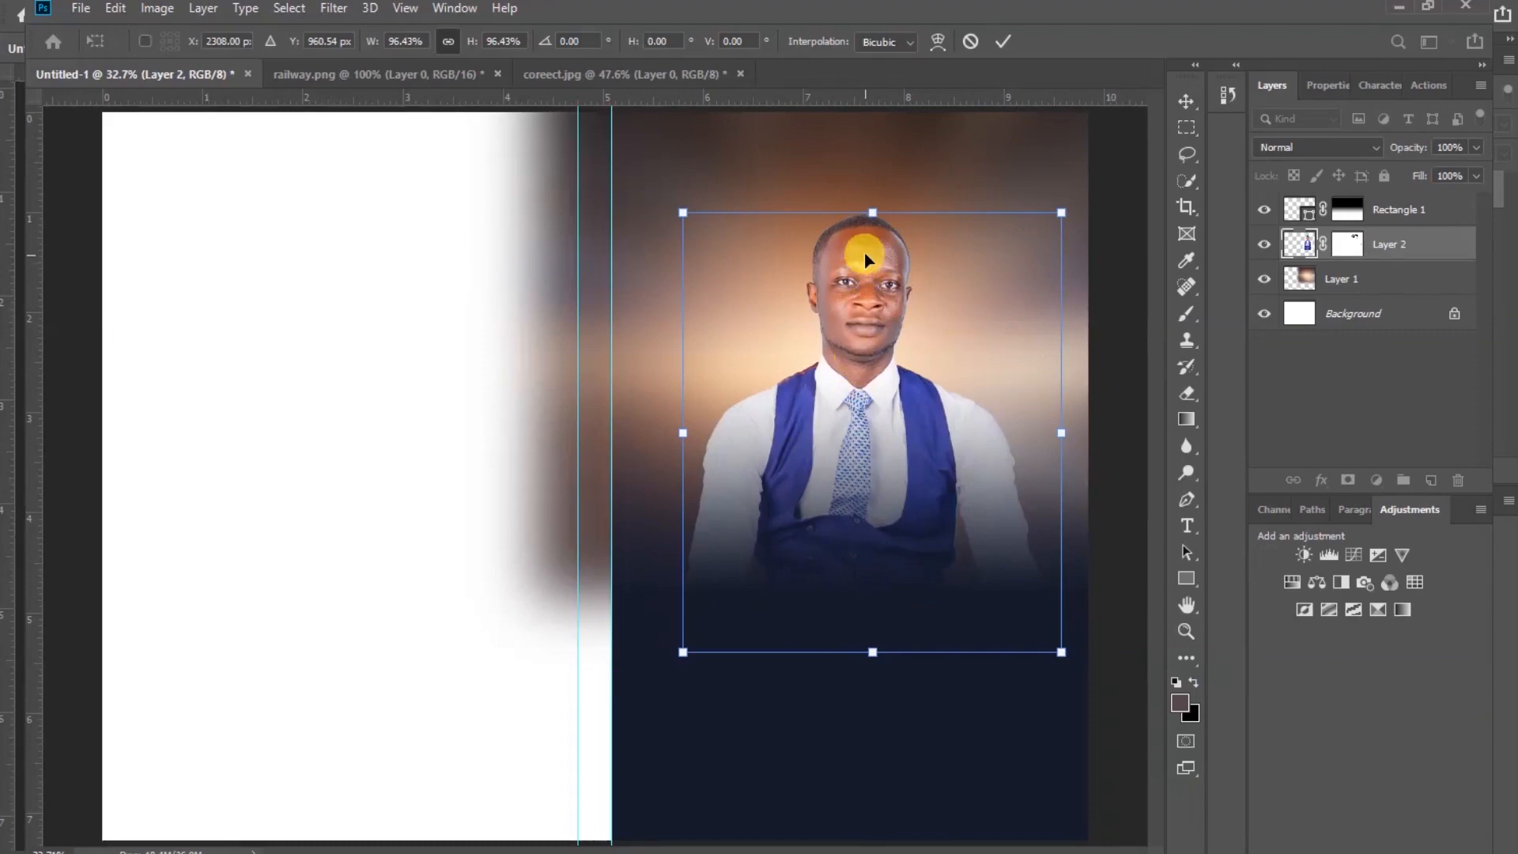
drag(868, 269, 859, 255)
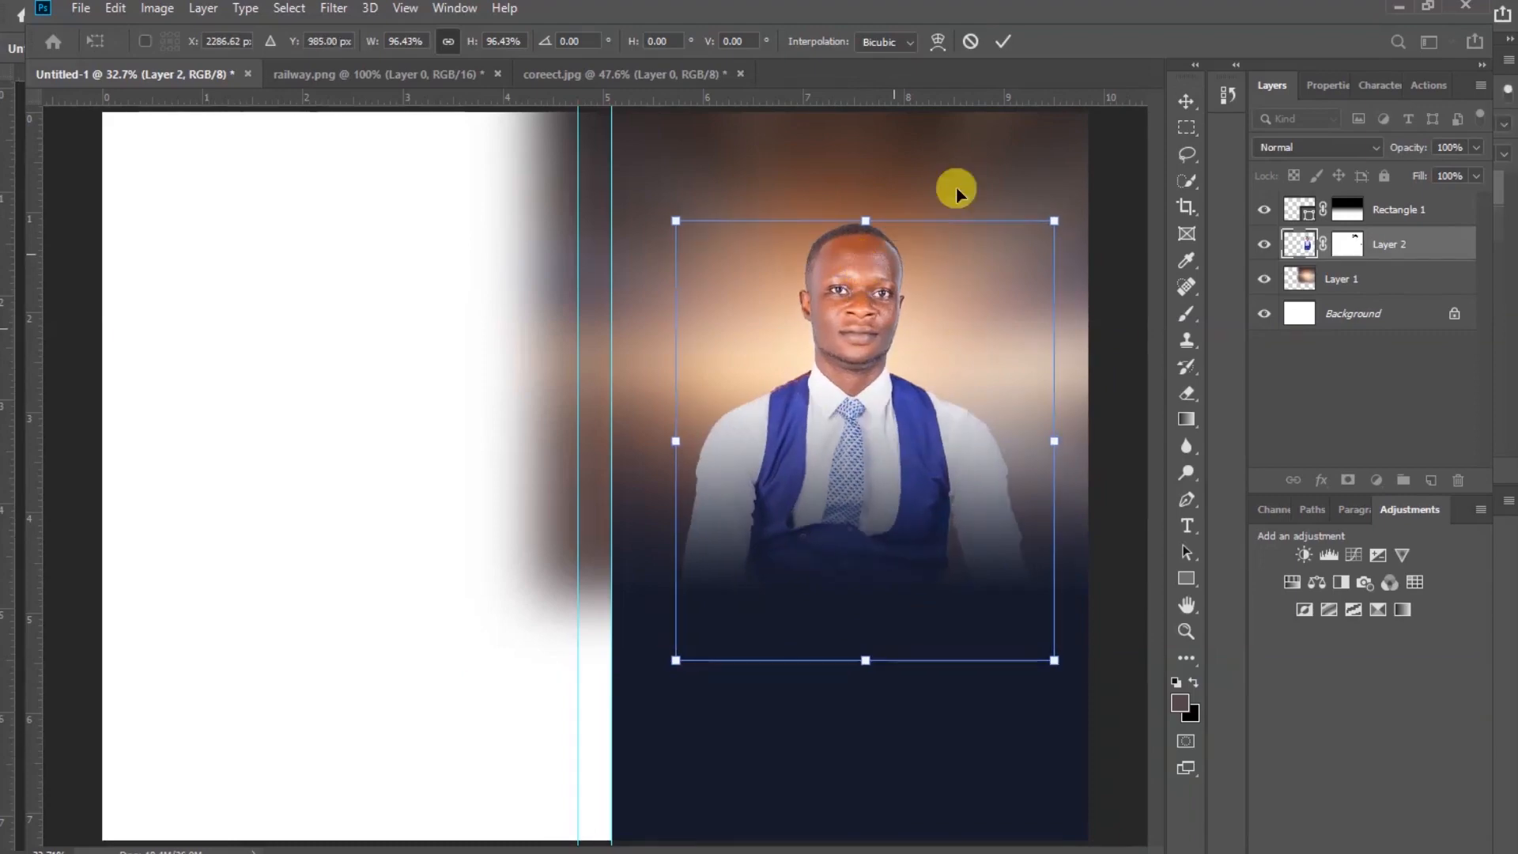
click(1005, 44)
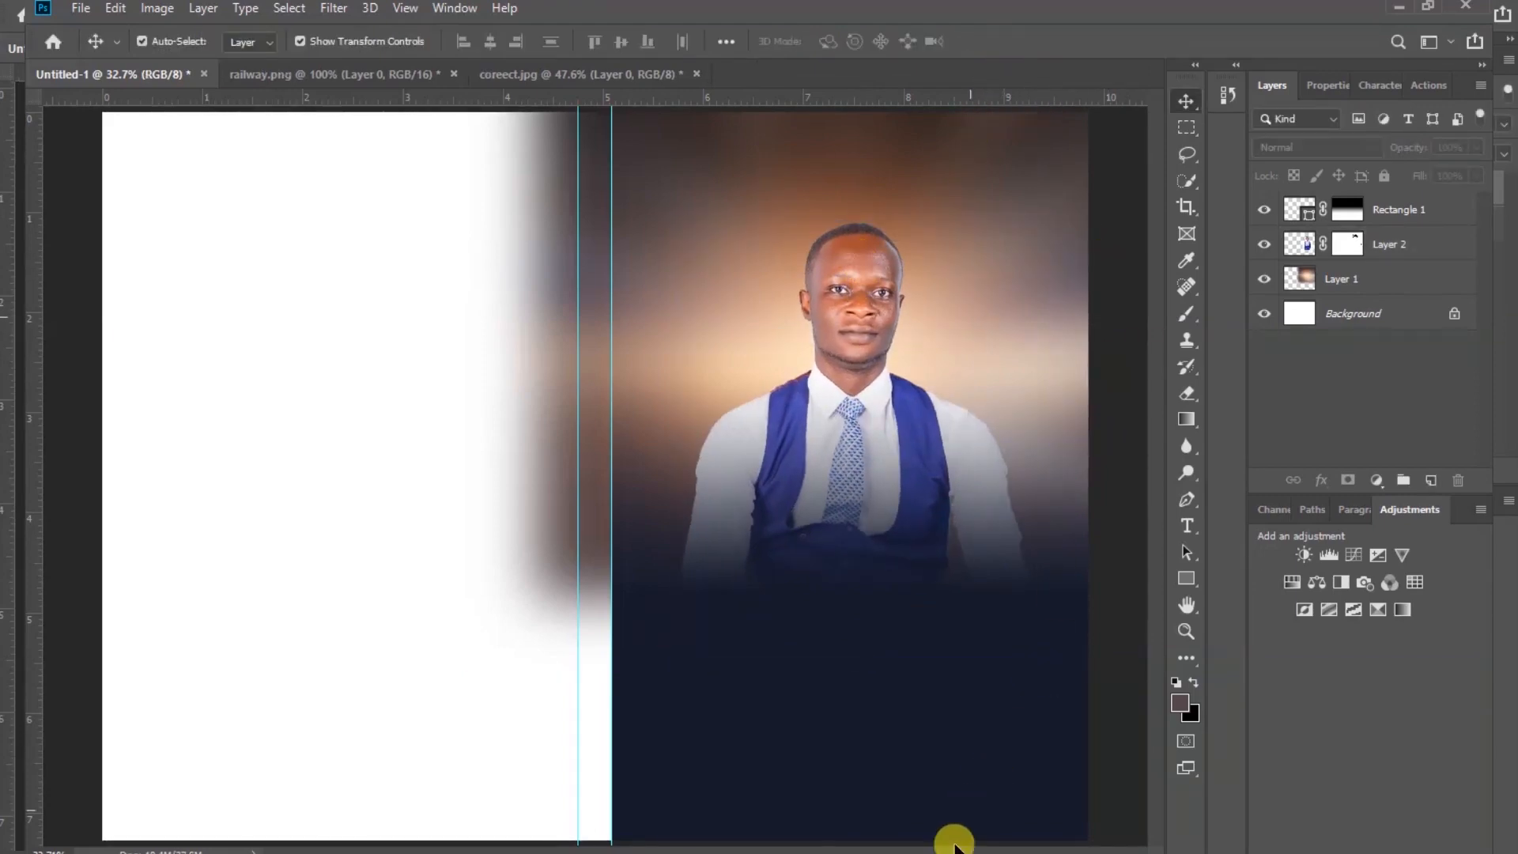
Open the flare-lens image and drag it into the booklet document over the portrait
key(alt+Tab)
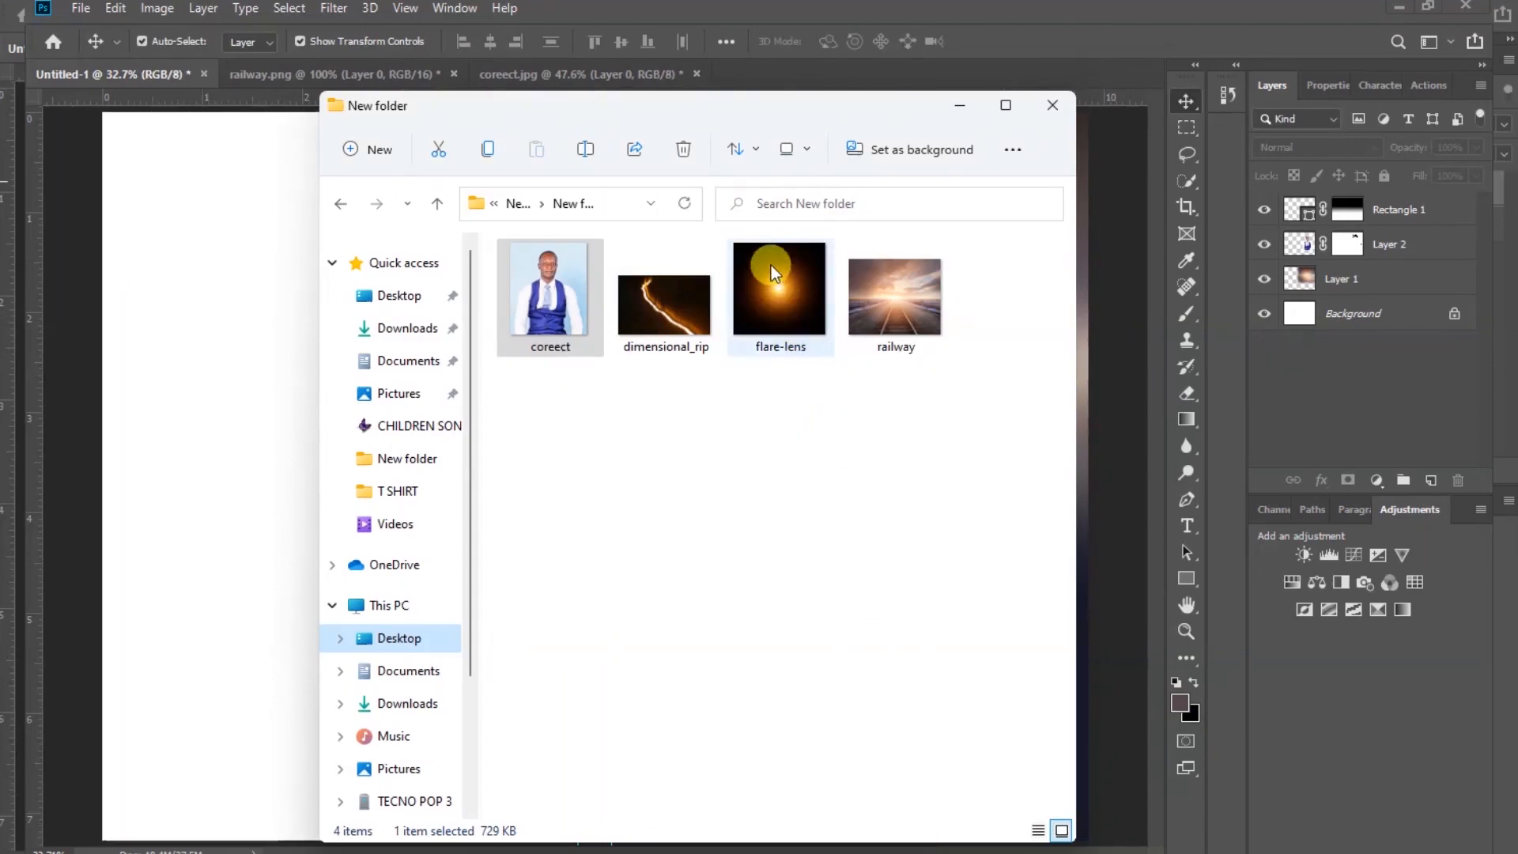
drag(771, 265, 765, 75)
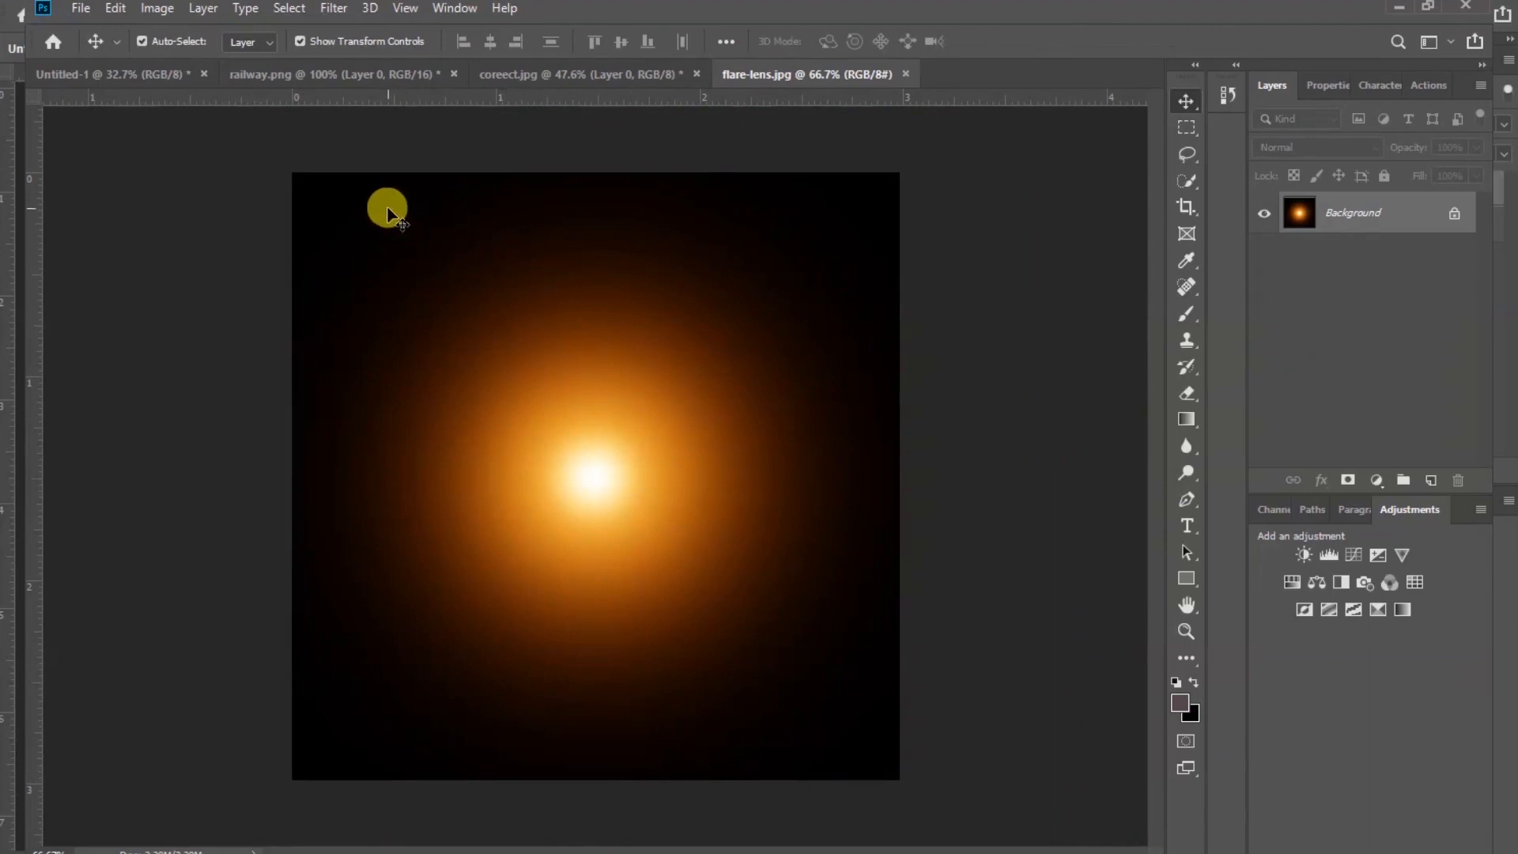
drag(388, 209, 873, 375)
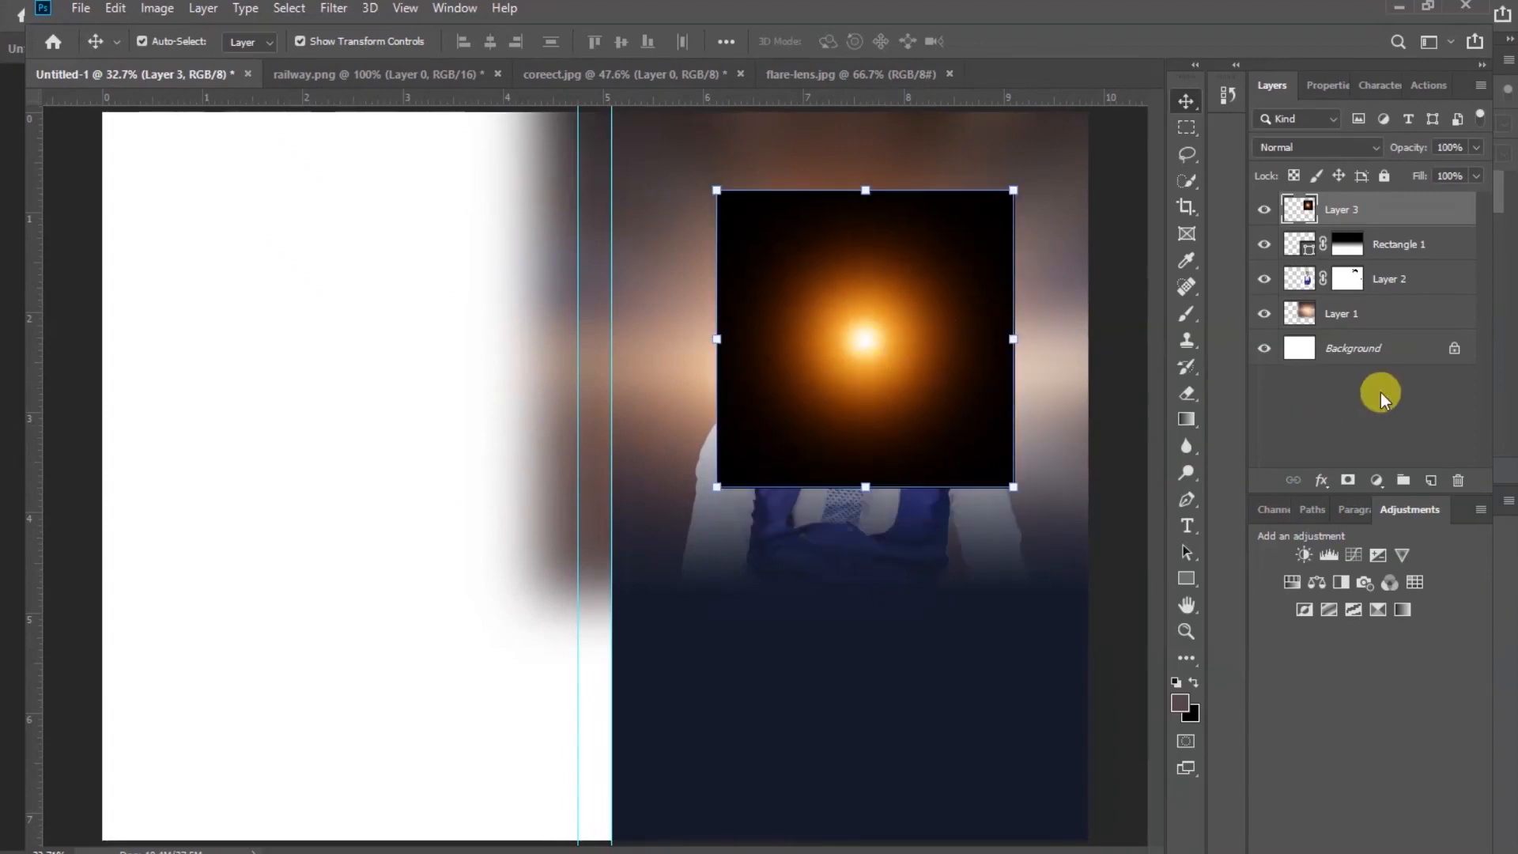
Set the flare layer's blend mode to Screen and move the flare beside the portrait's right shoulder
click(1377, 151)
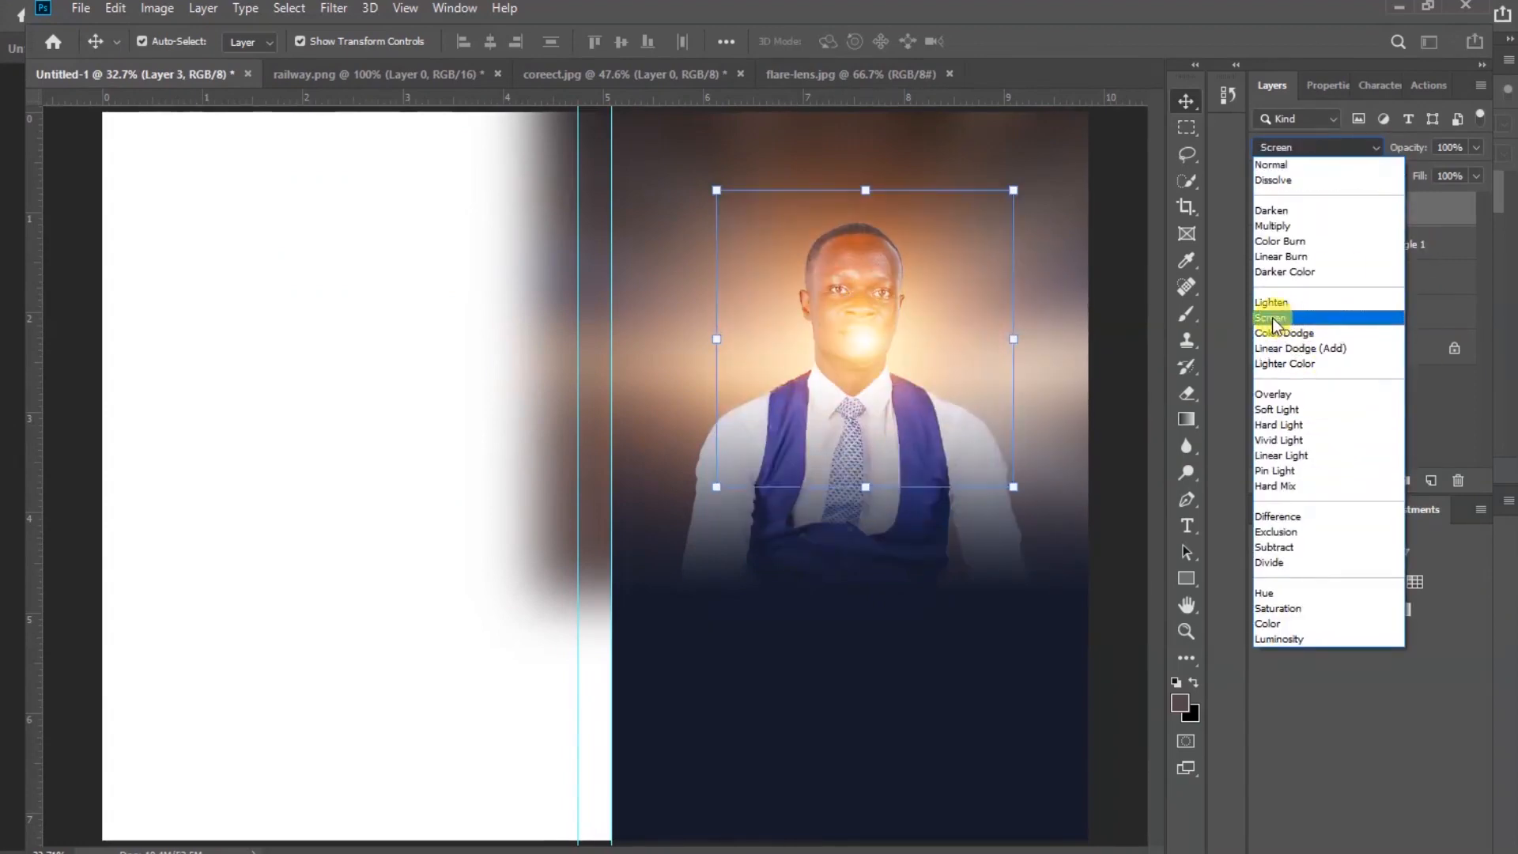
click(1329, 317)
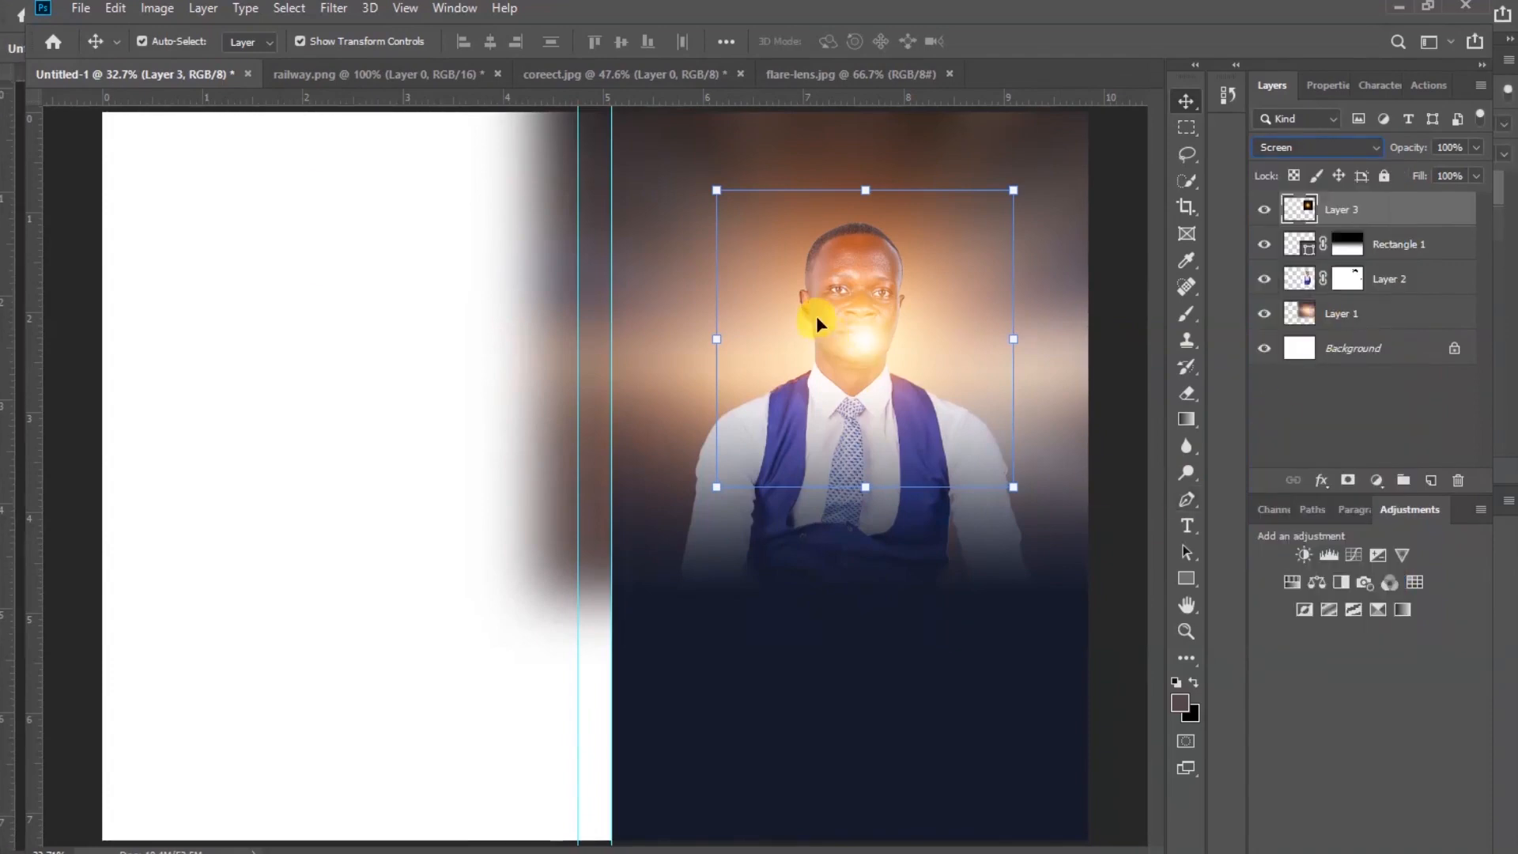
drag(864, 340, 1042, 478)
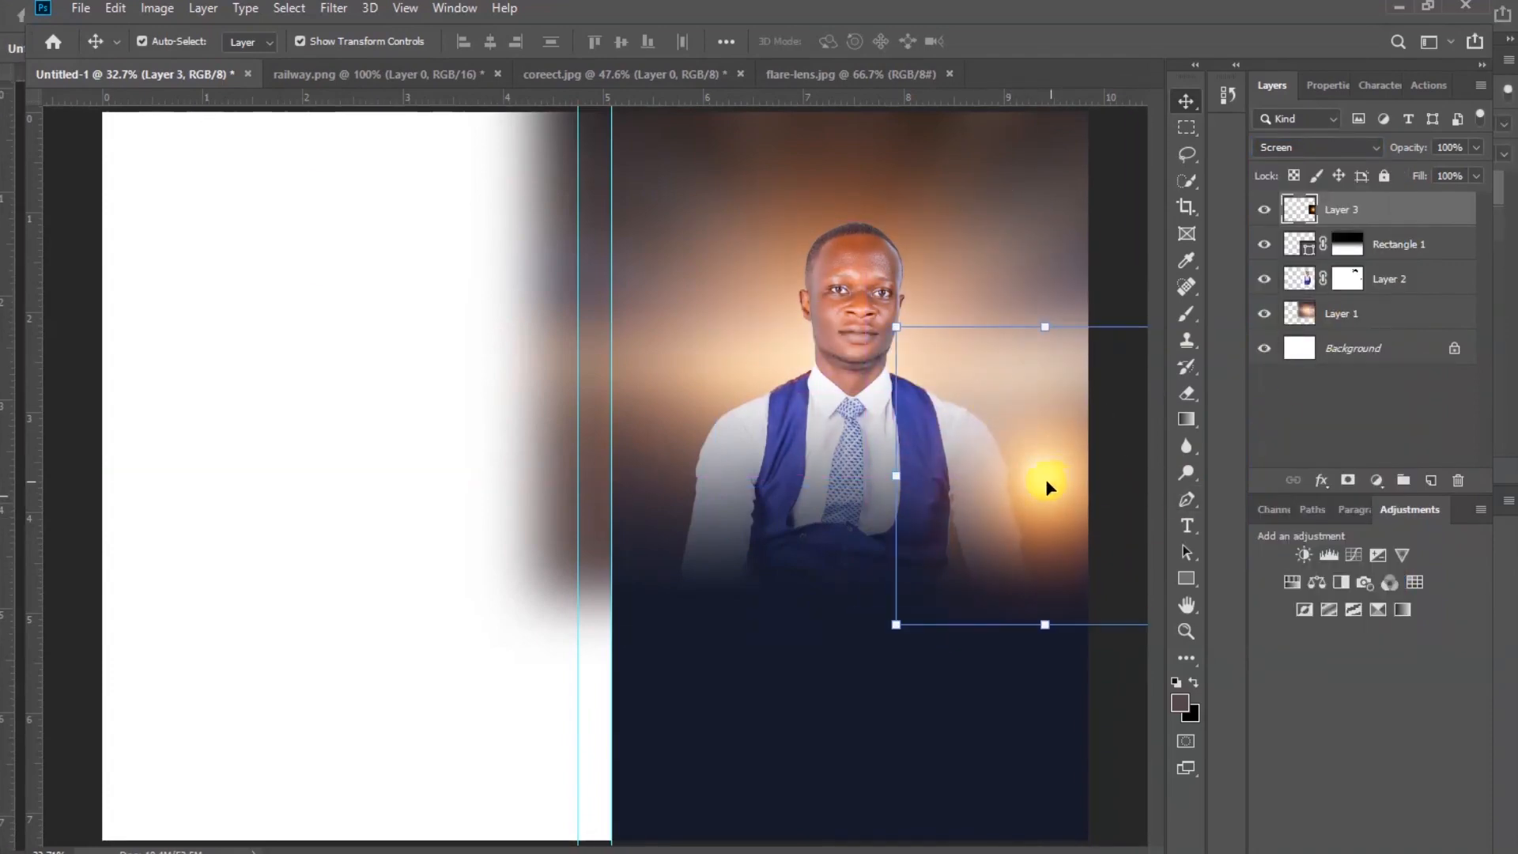
drag(896, 327, 876, 316)
click(1004, 42)
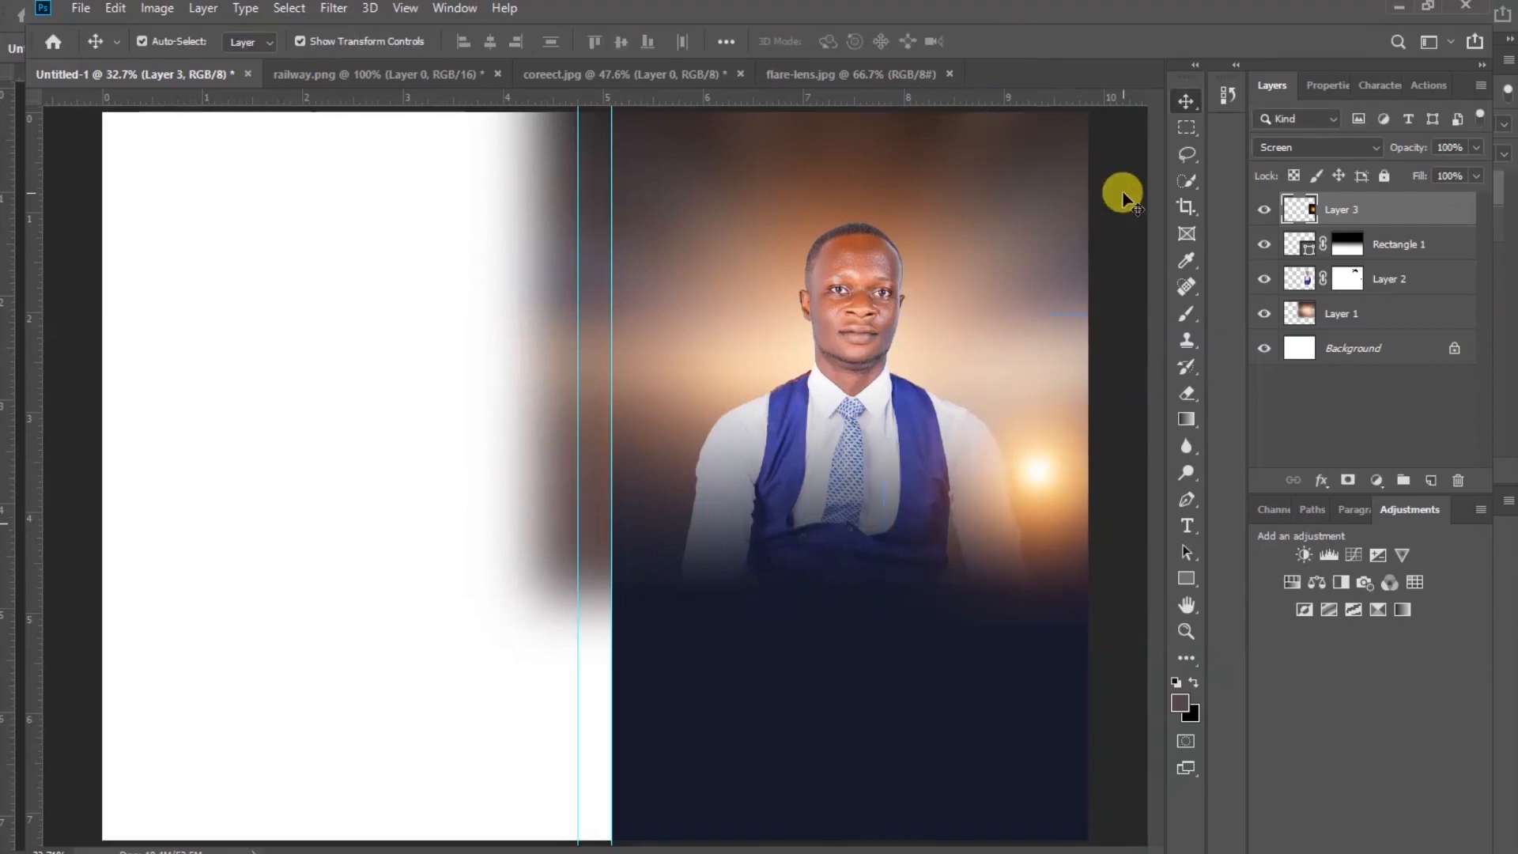
Open the dimensional_rip image and drag it into the booklet document over the front page
click(1124, 193)
click(977, 852)
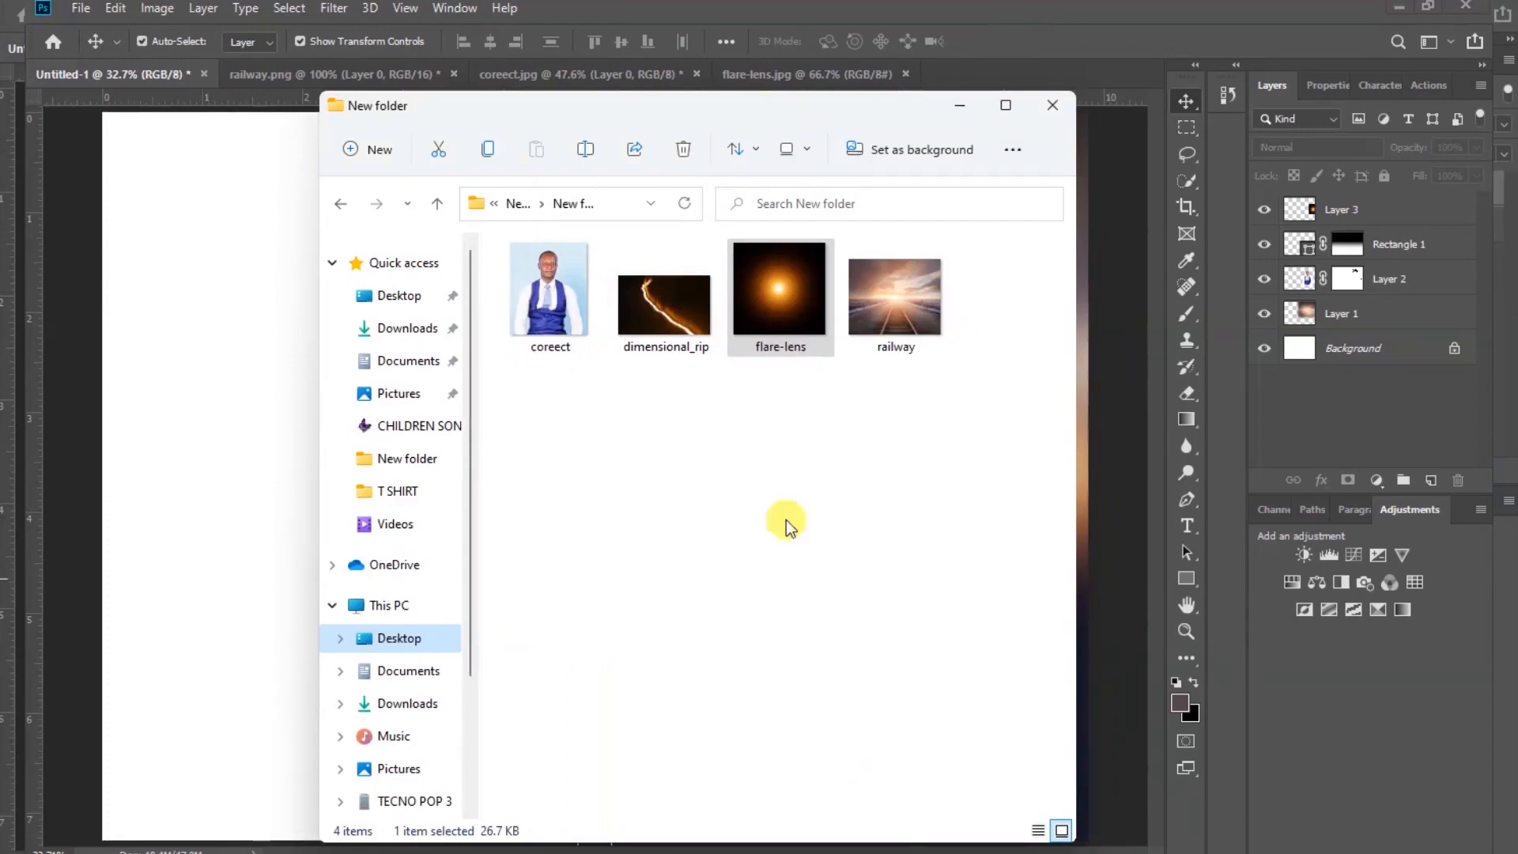
drag(664, 287, 957, 76)
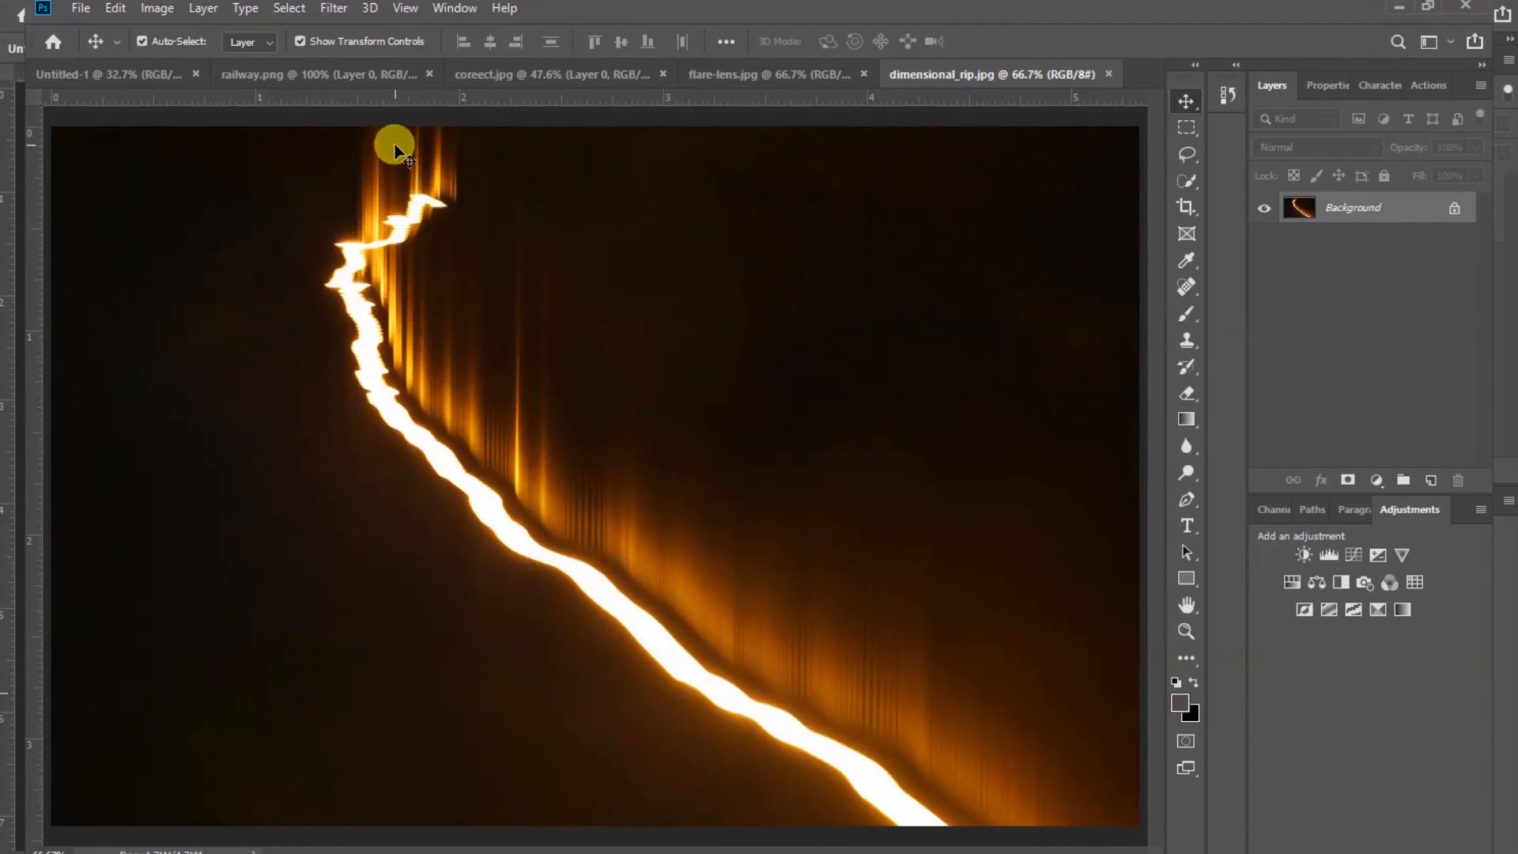
drag(392, 143, 481, 273)
drag(843, 481, 839, 454)
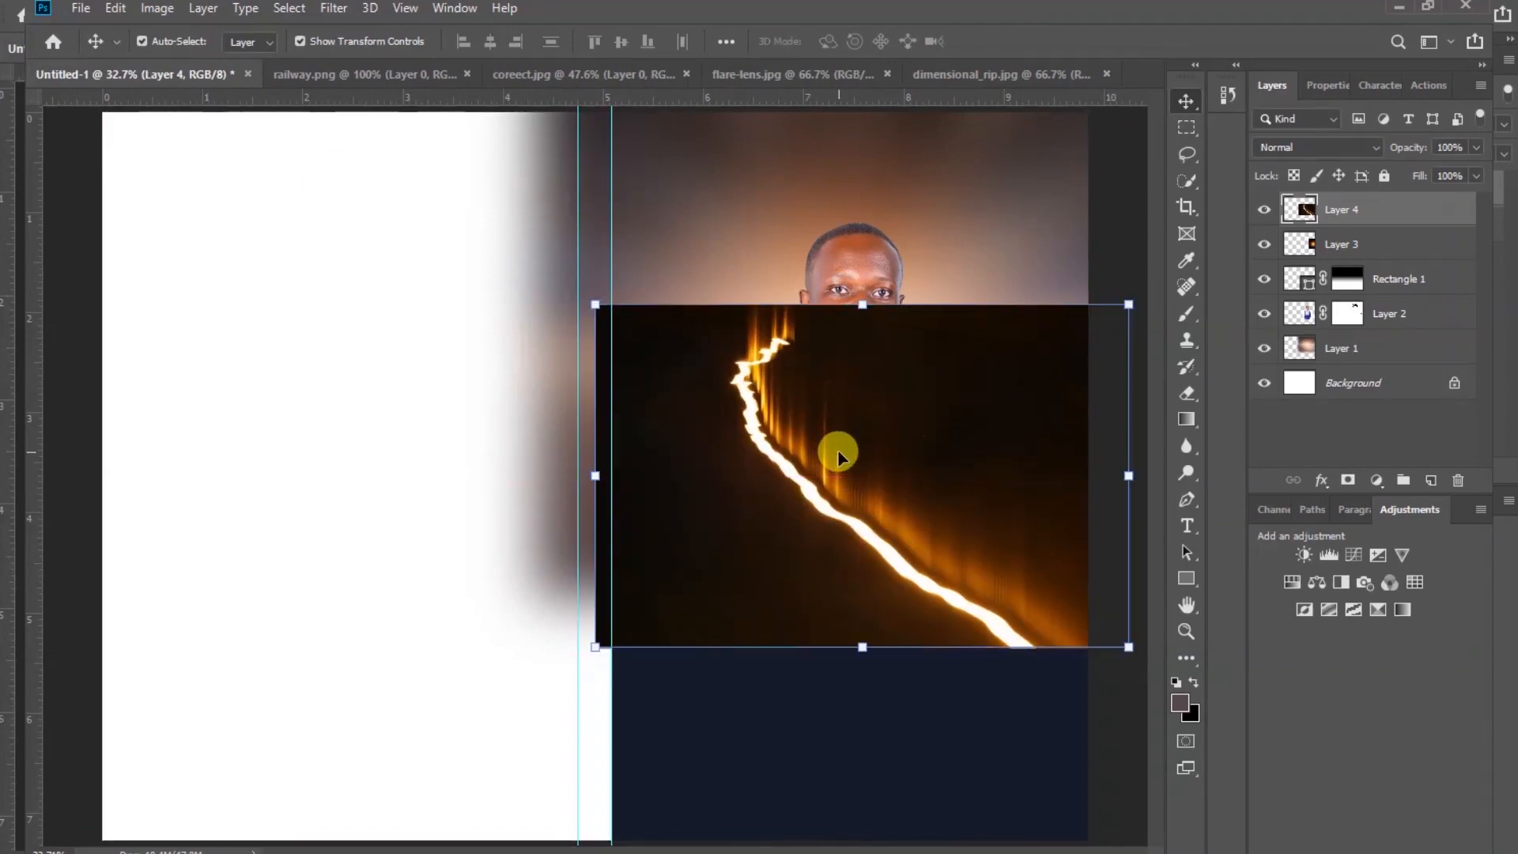
Set the rip layer's blend mode to Screen and move it lower on the front page
click(1374, 146)
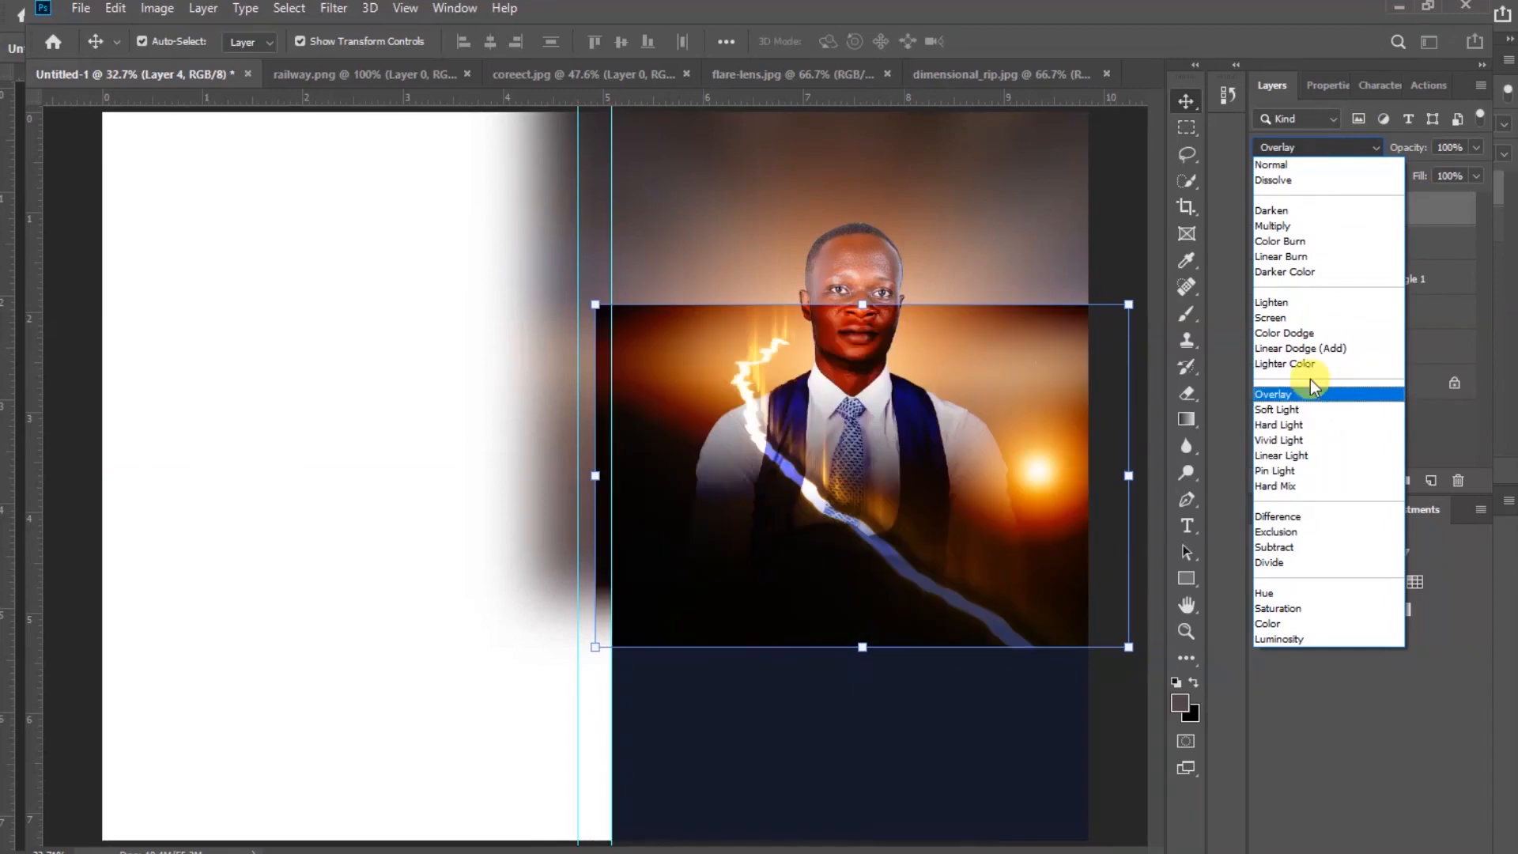
click(1337, 318)
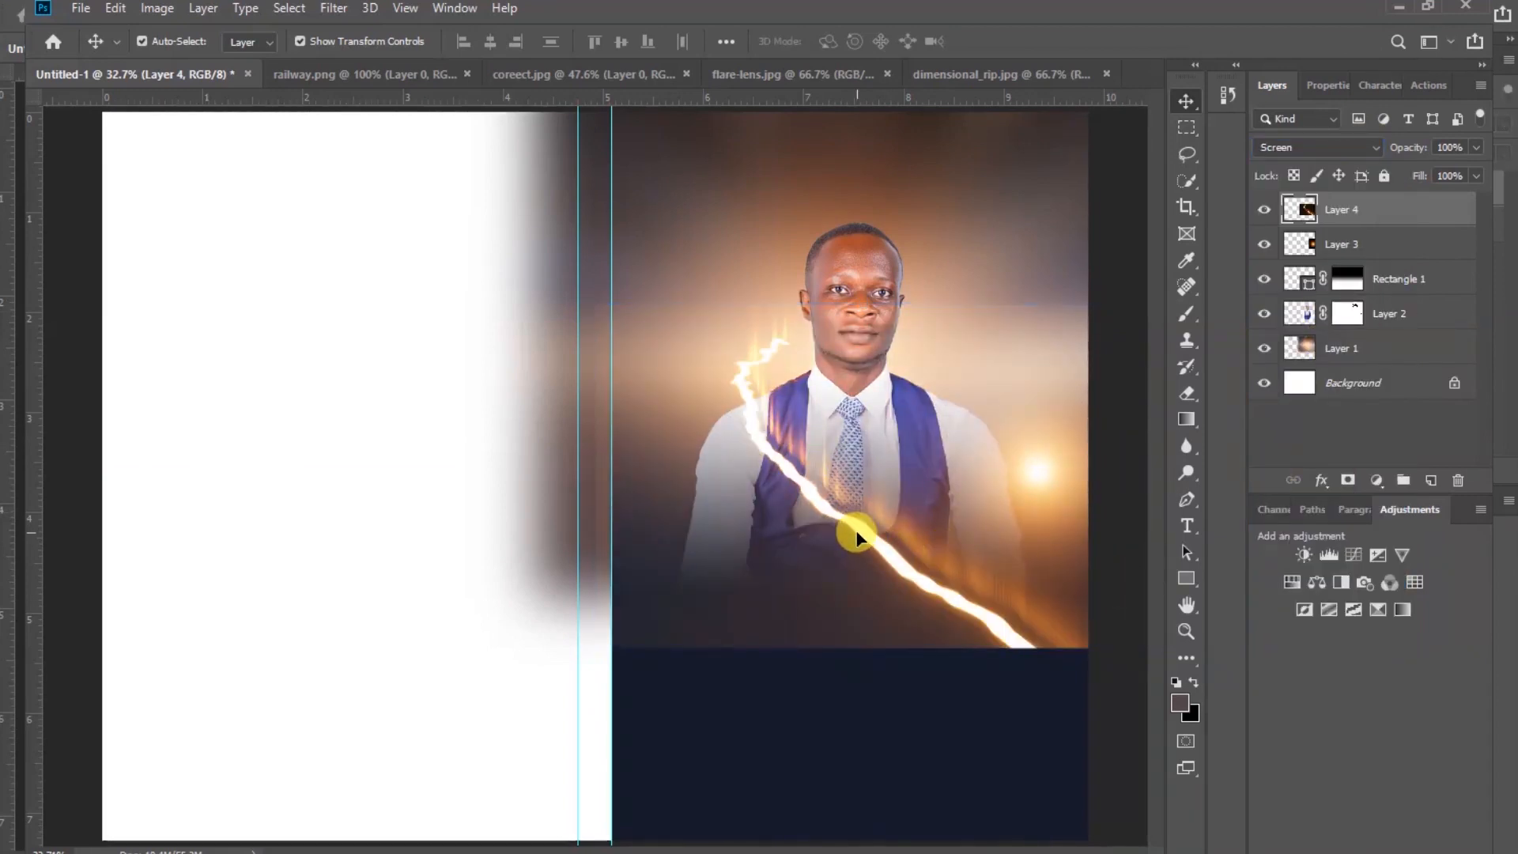
mouse_move(858, 538)
mouse_down()
mouse_move(841, 549)
mouse_move(872, 582)
mouse_move(844, 595)
mouse_up()
key(shift+Right)
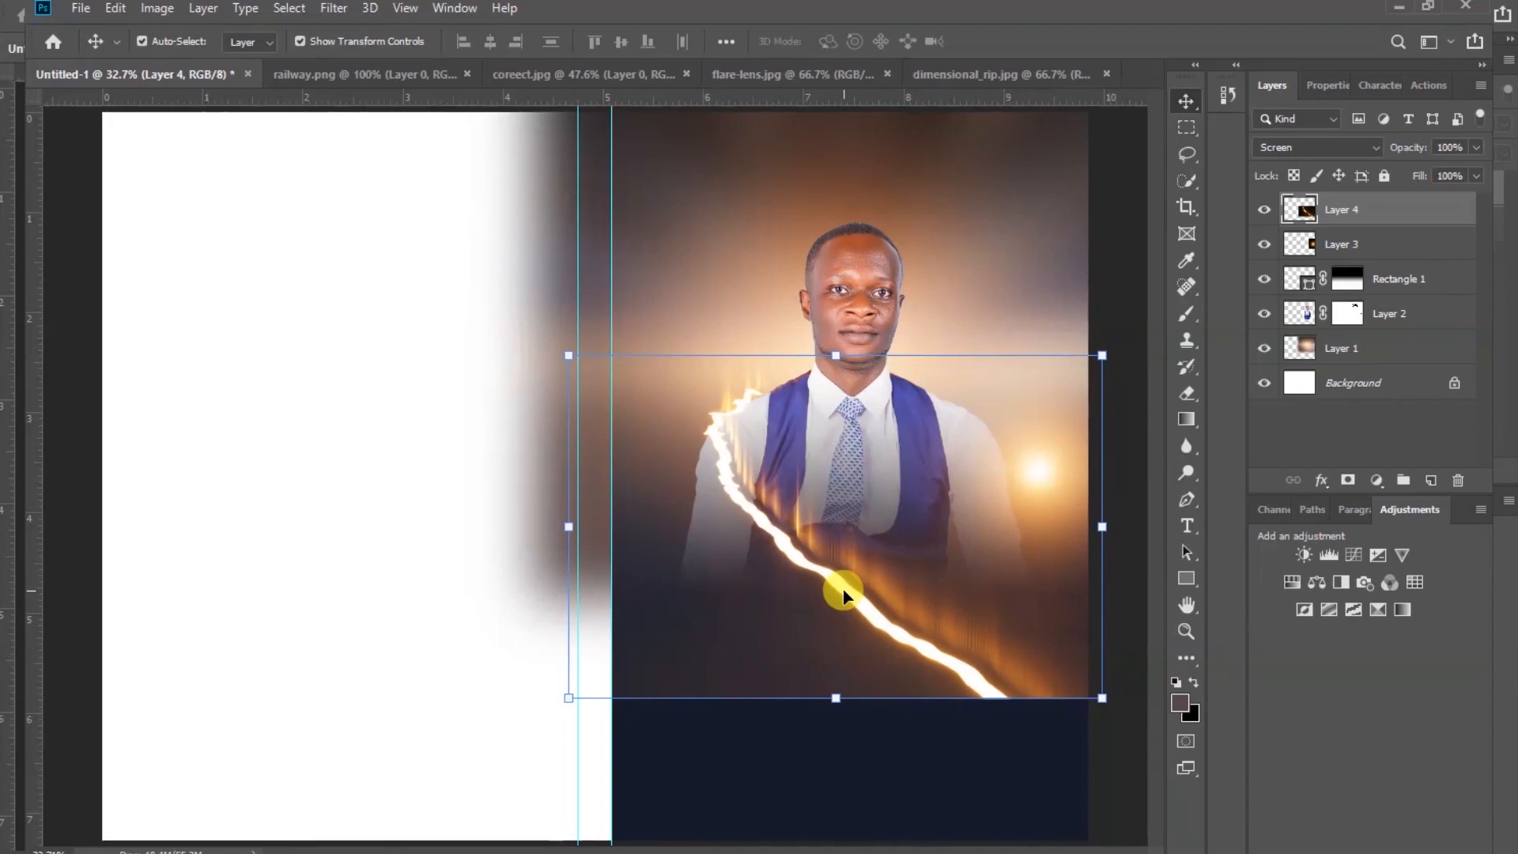
Stretch the rip layer down to the page bottom and widen it to about 126% across the front page
click(838, 698)
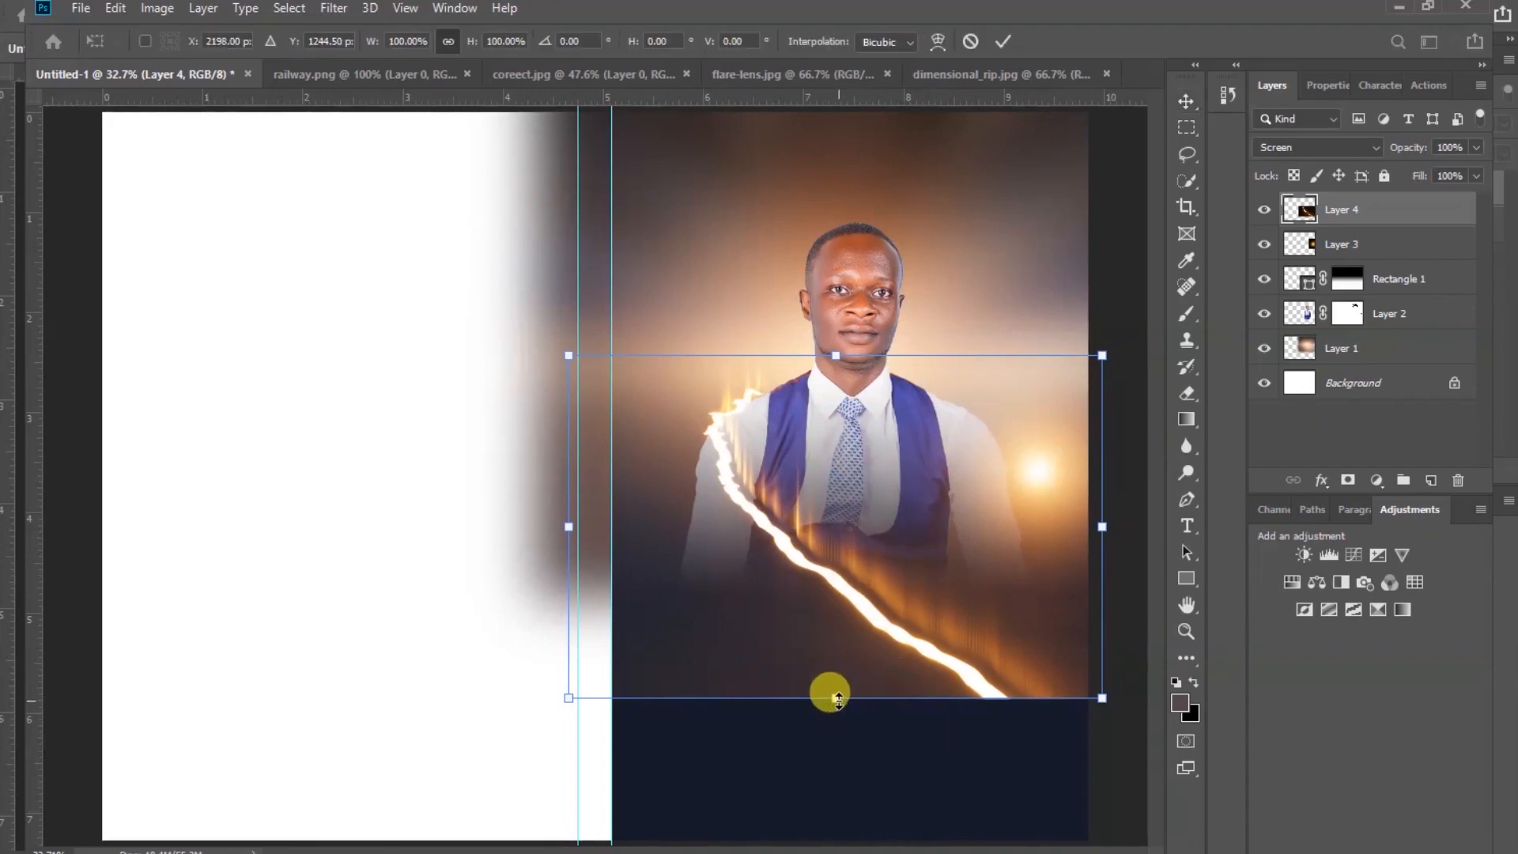
drag(839, 698, 827, 839)
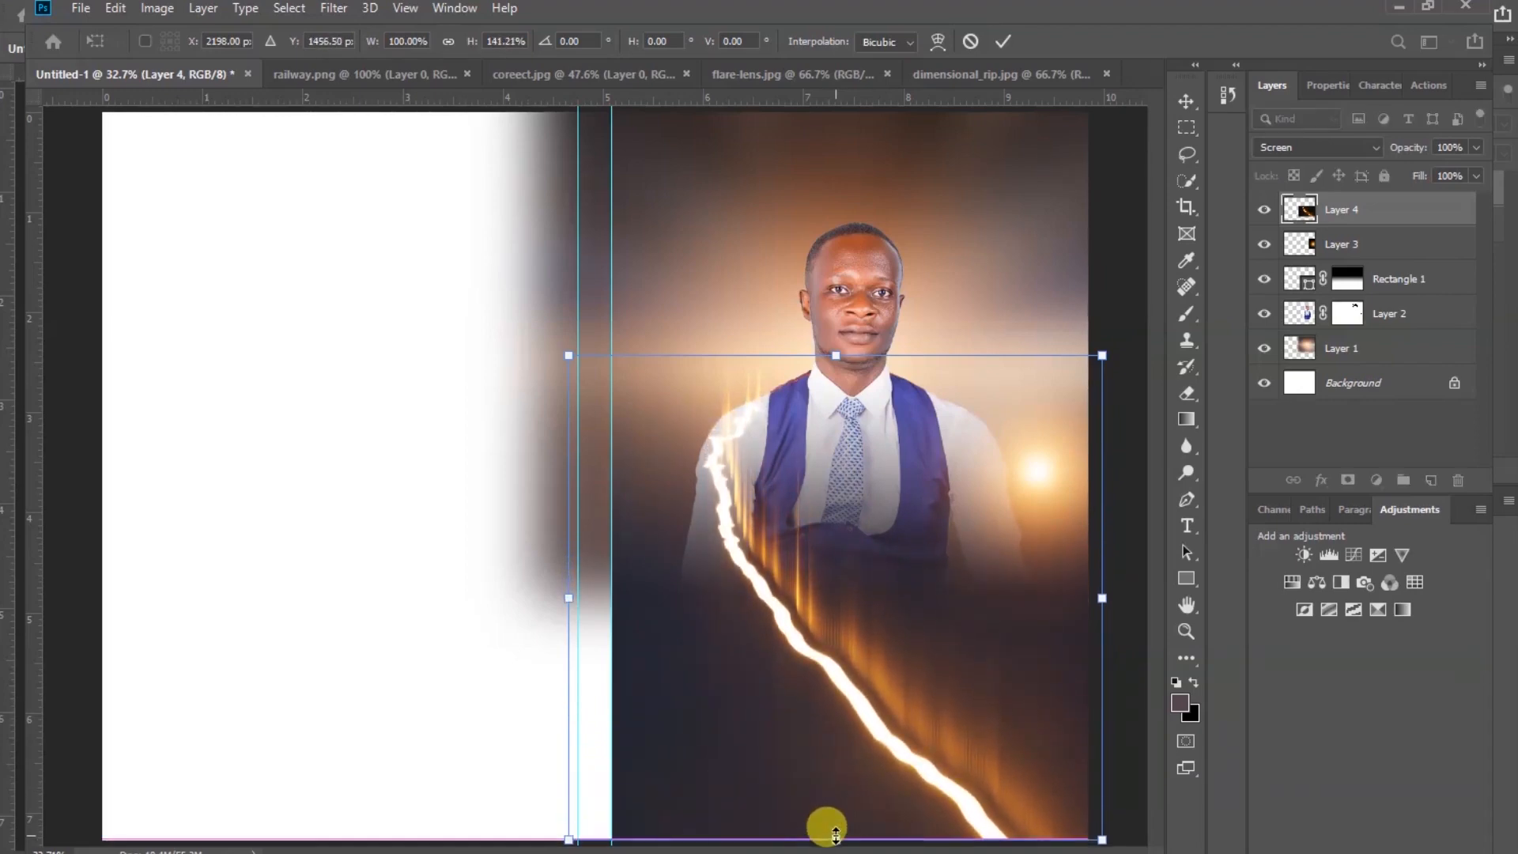
click(1003, 43)
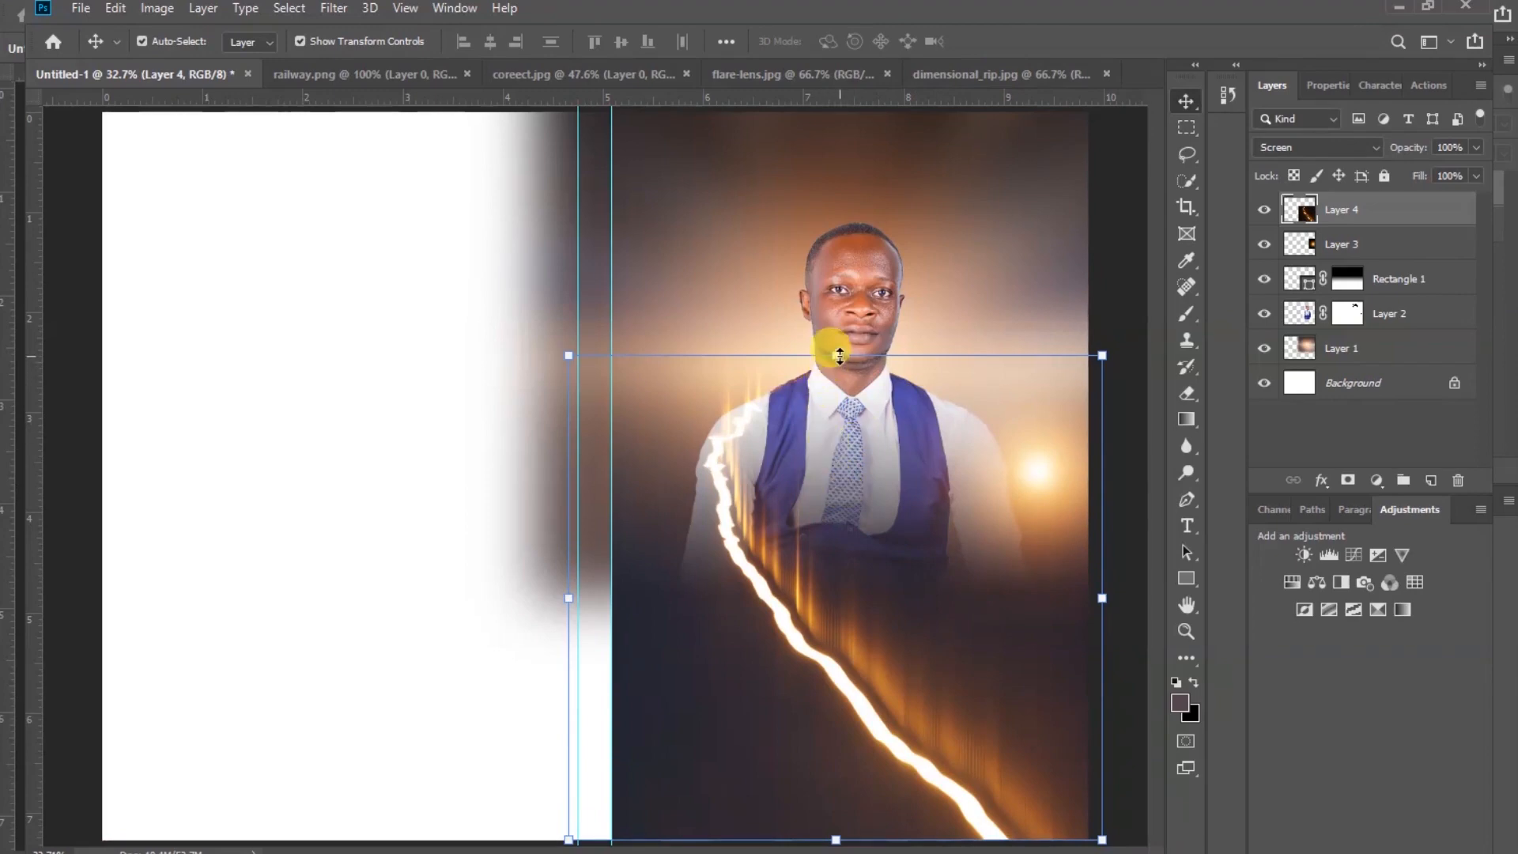
drag(836, 356, 841, 337)
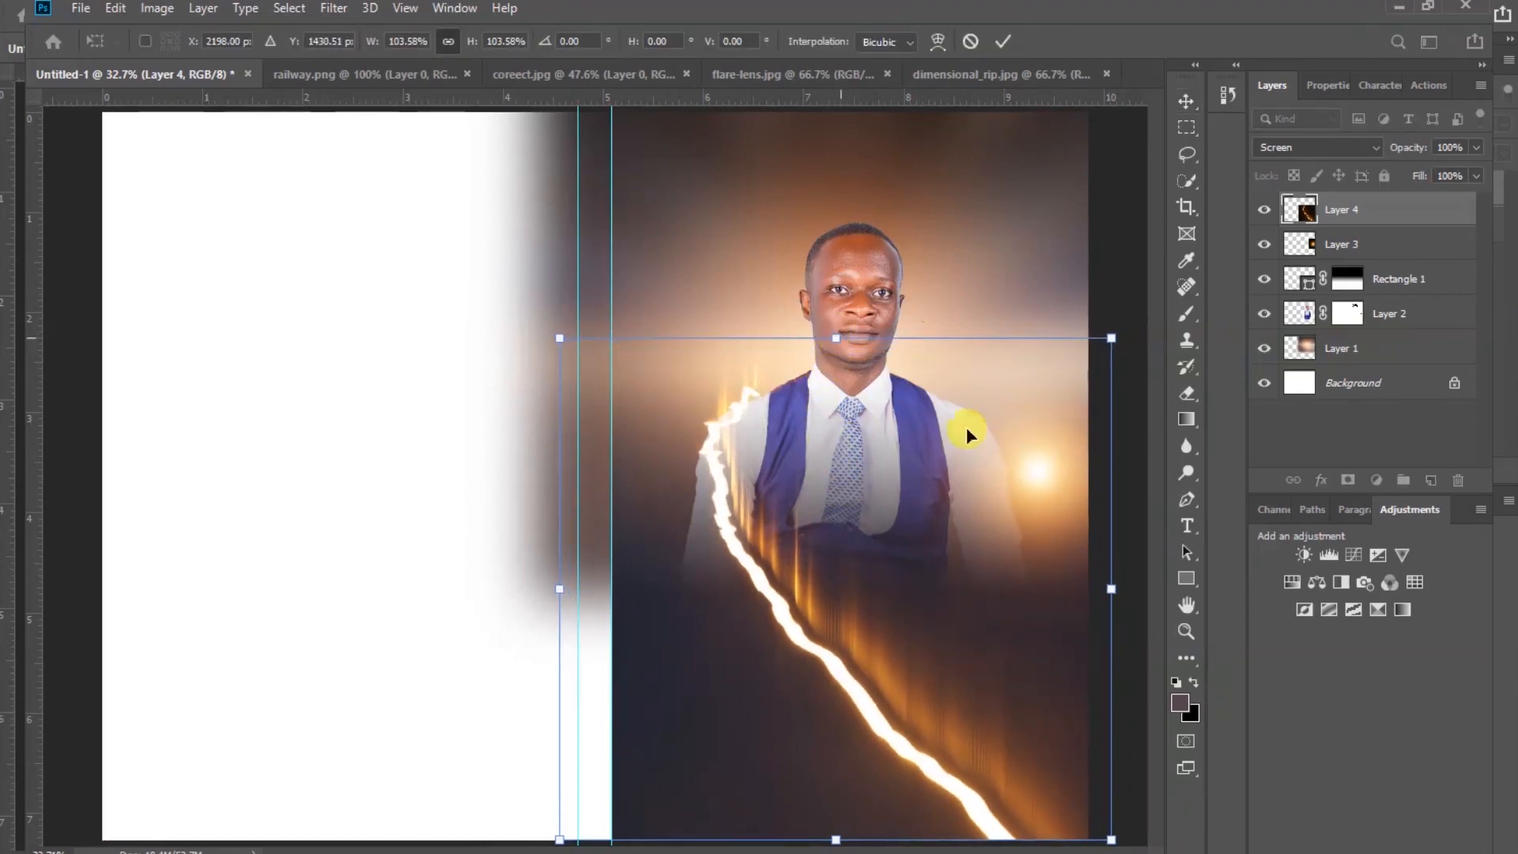
drag(1109, 590, 1187, 568)
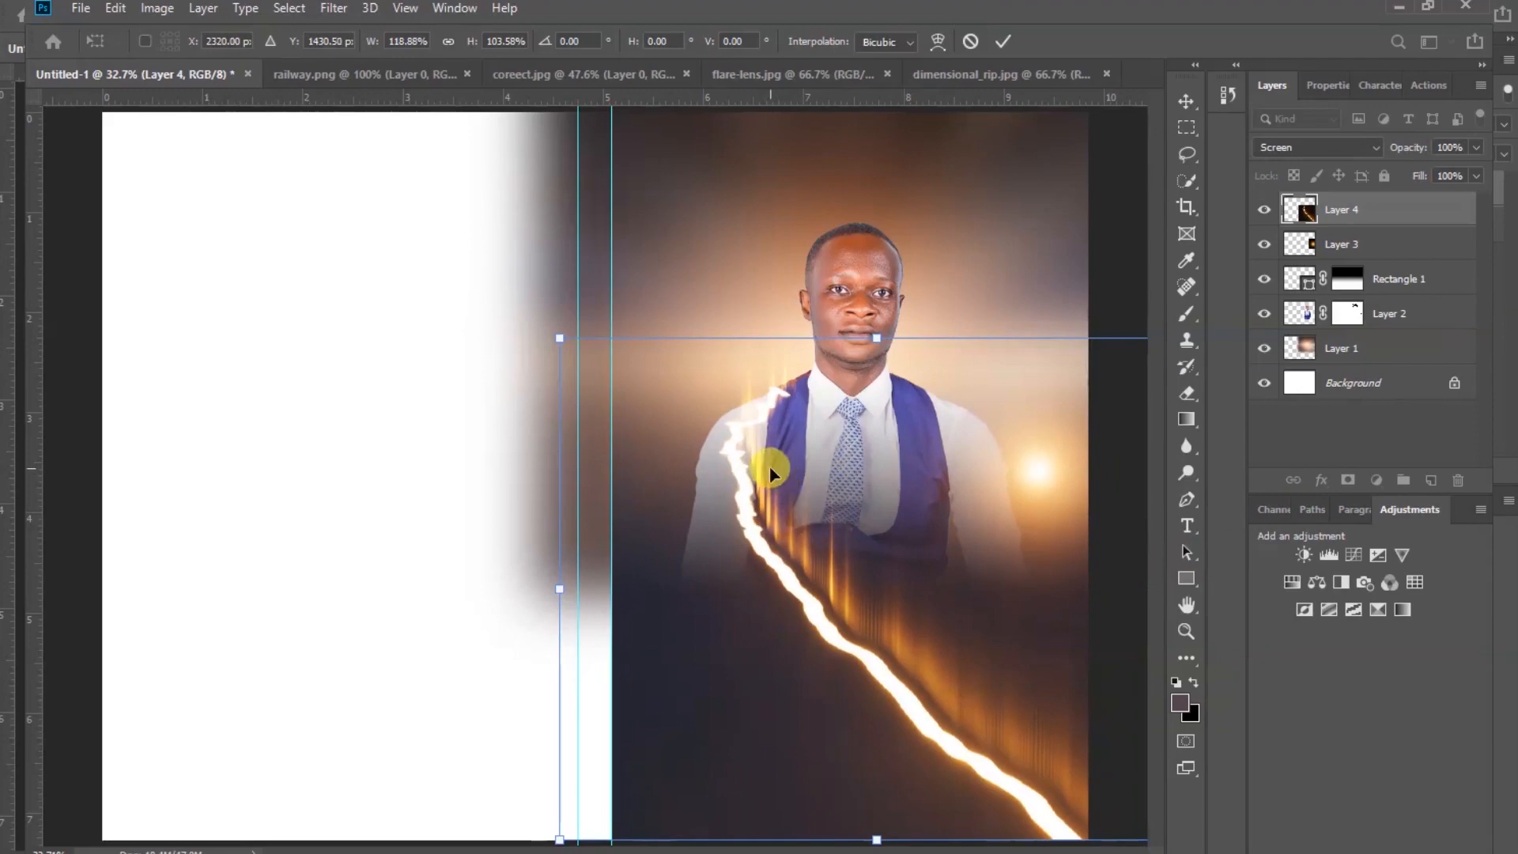
drag(559, 590, 520, 577)
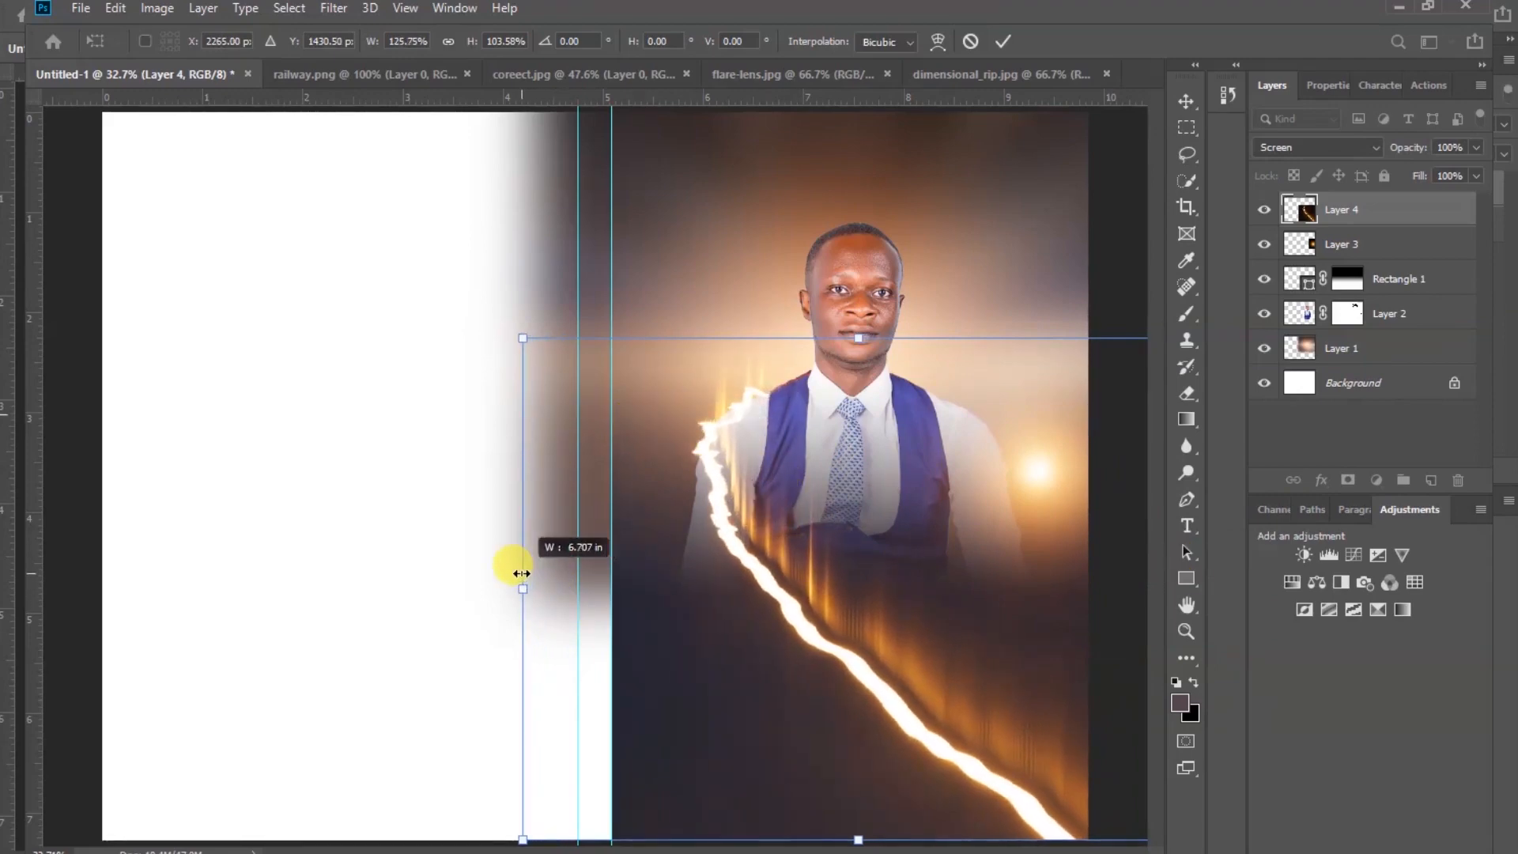
drag(861, 338, 858, 336)
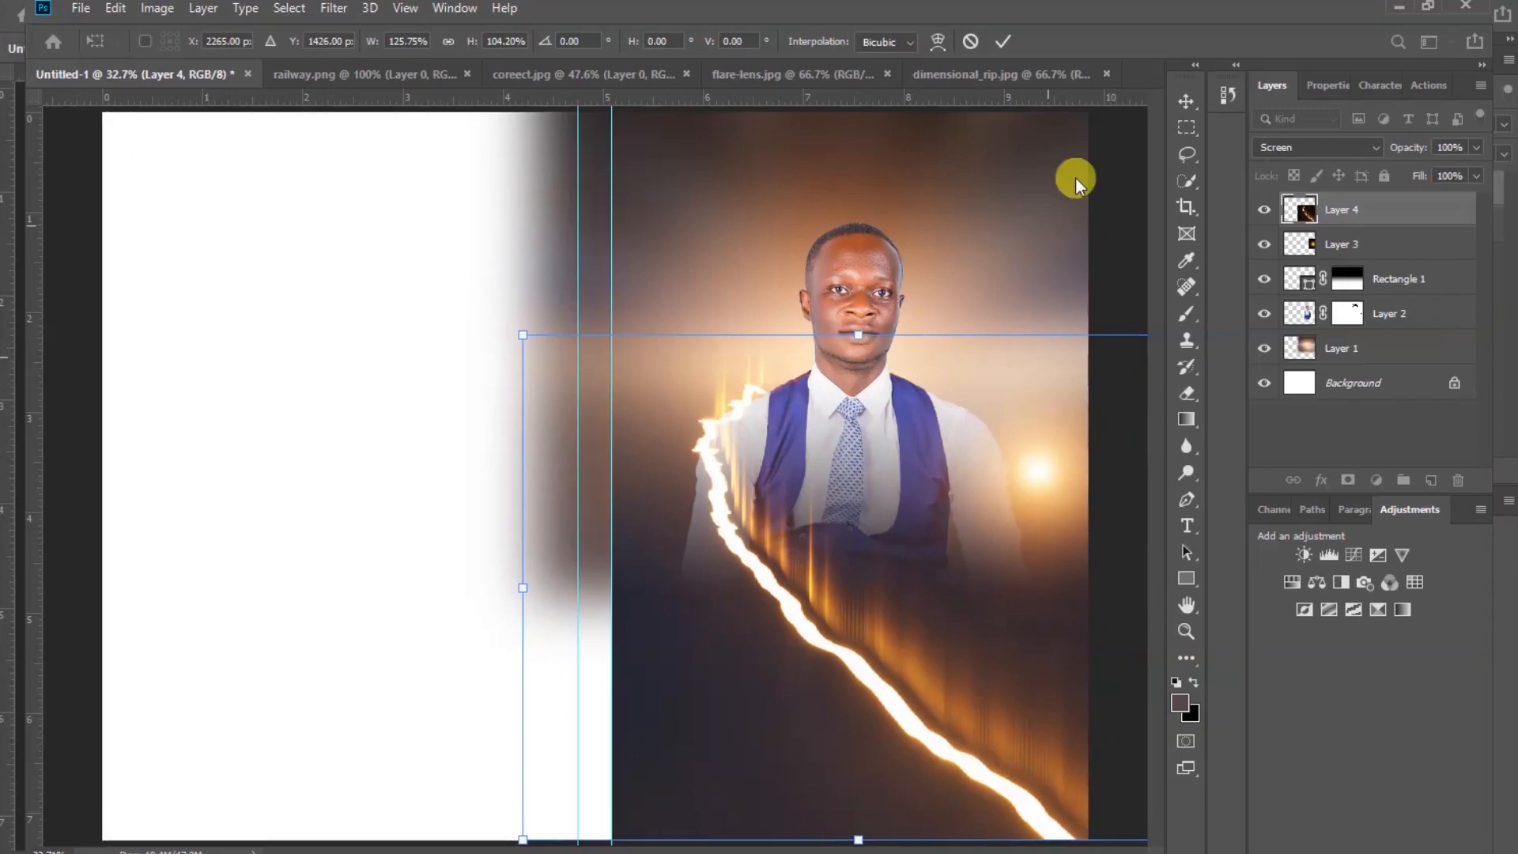
key(Return)
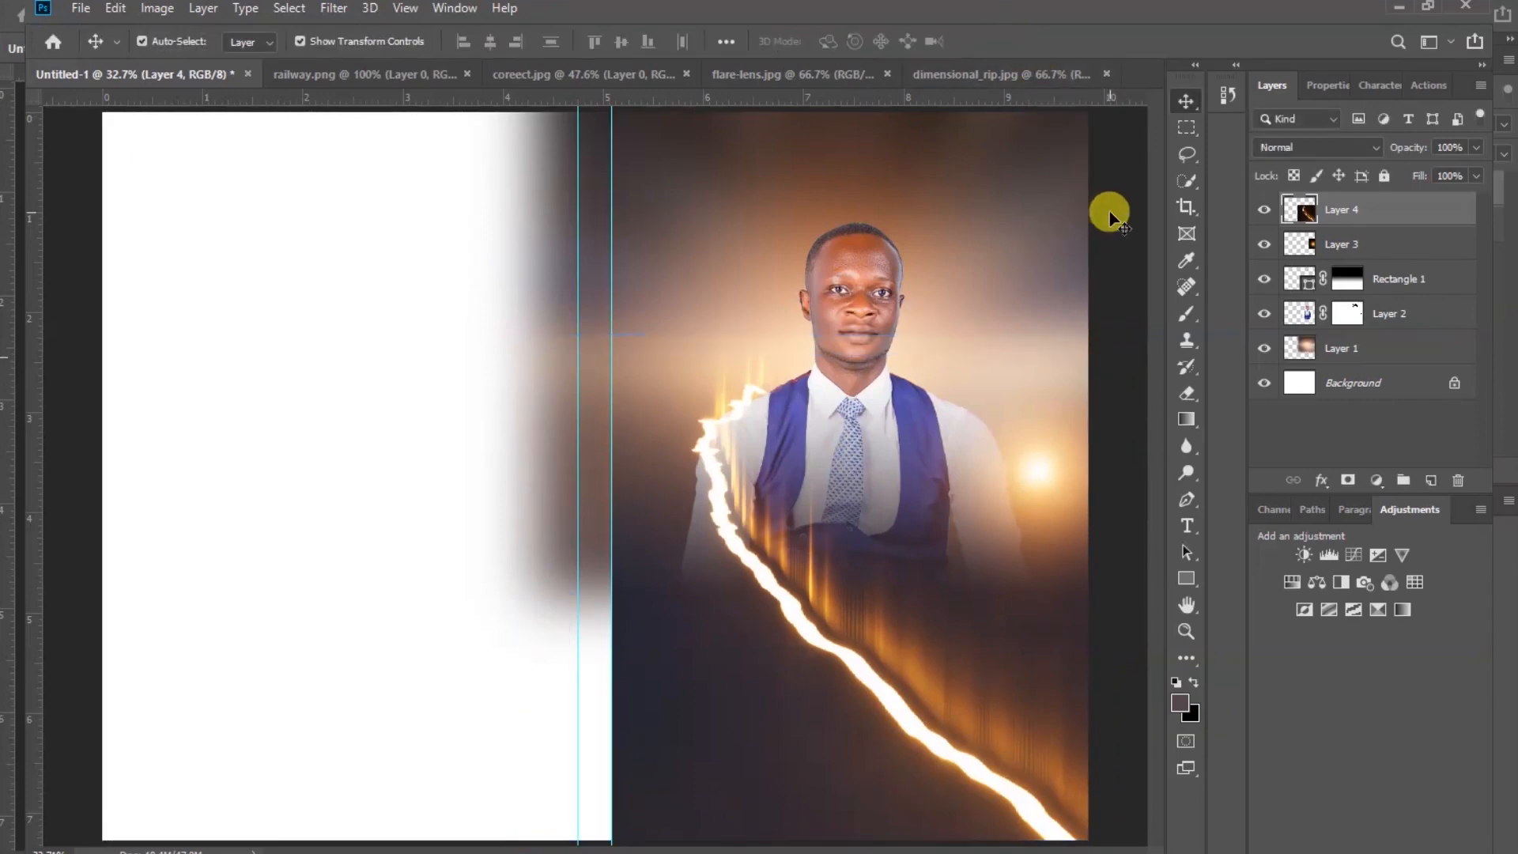
Nudge the portrait layer slightly upward
click(1108, 213)
click(859, 252)
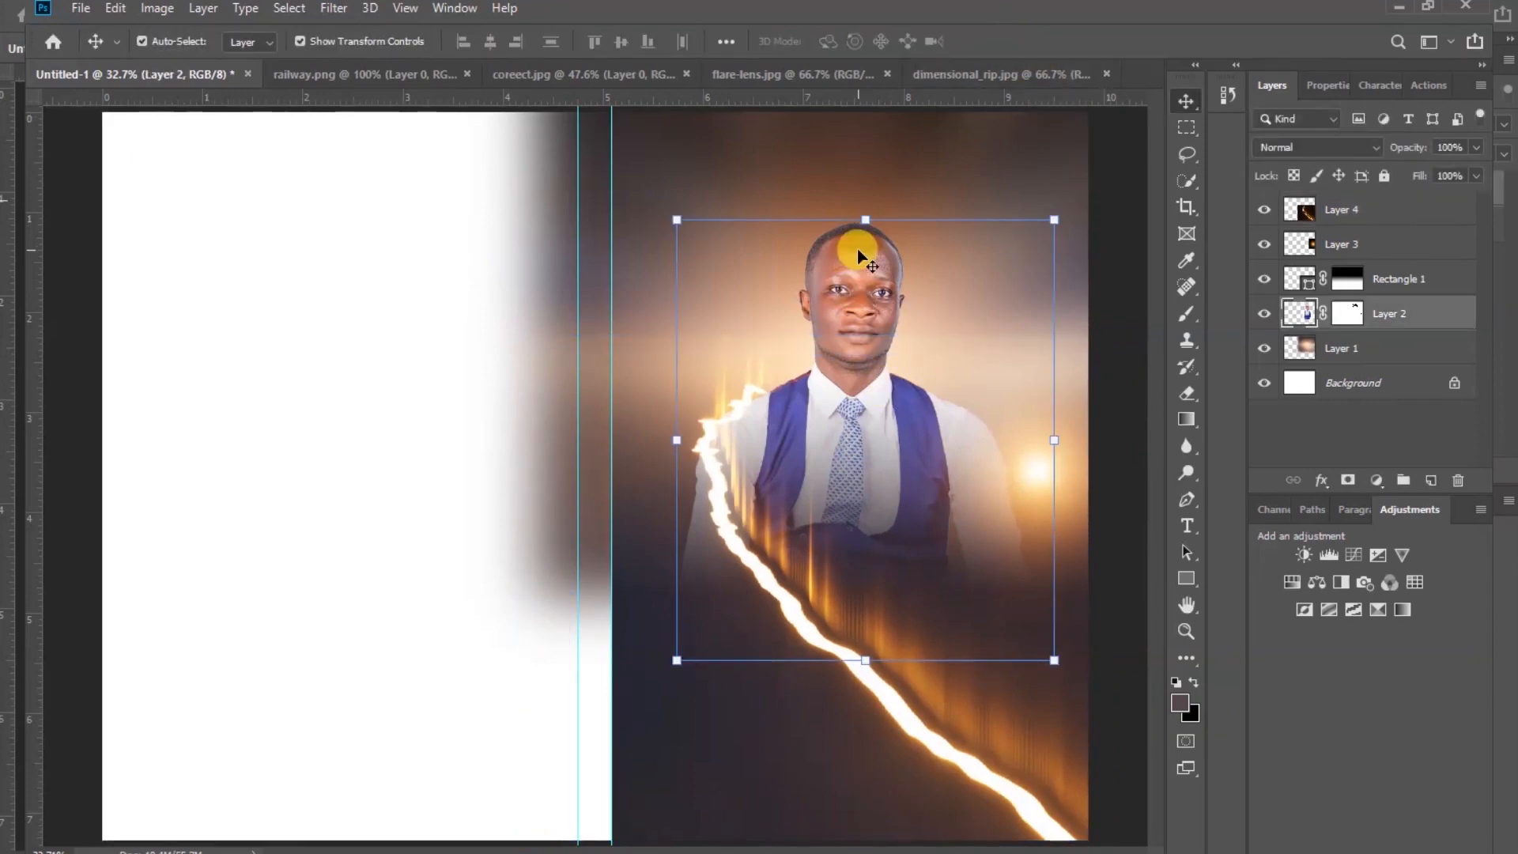
key(Up)
key(Up)
key(Up)
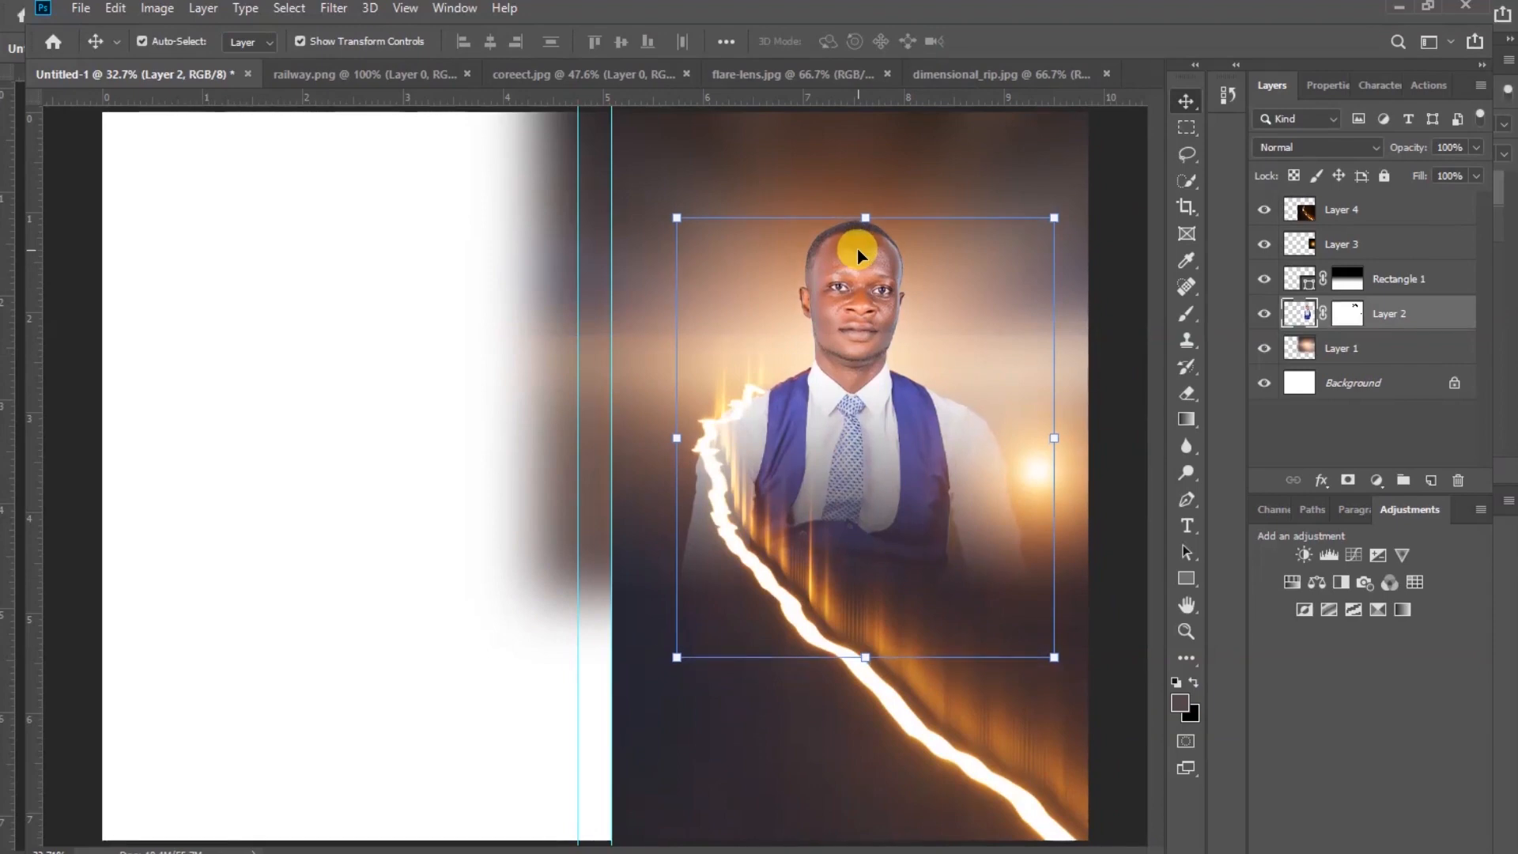
key(Down)
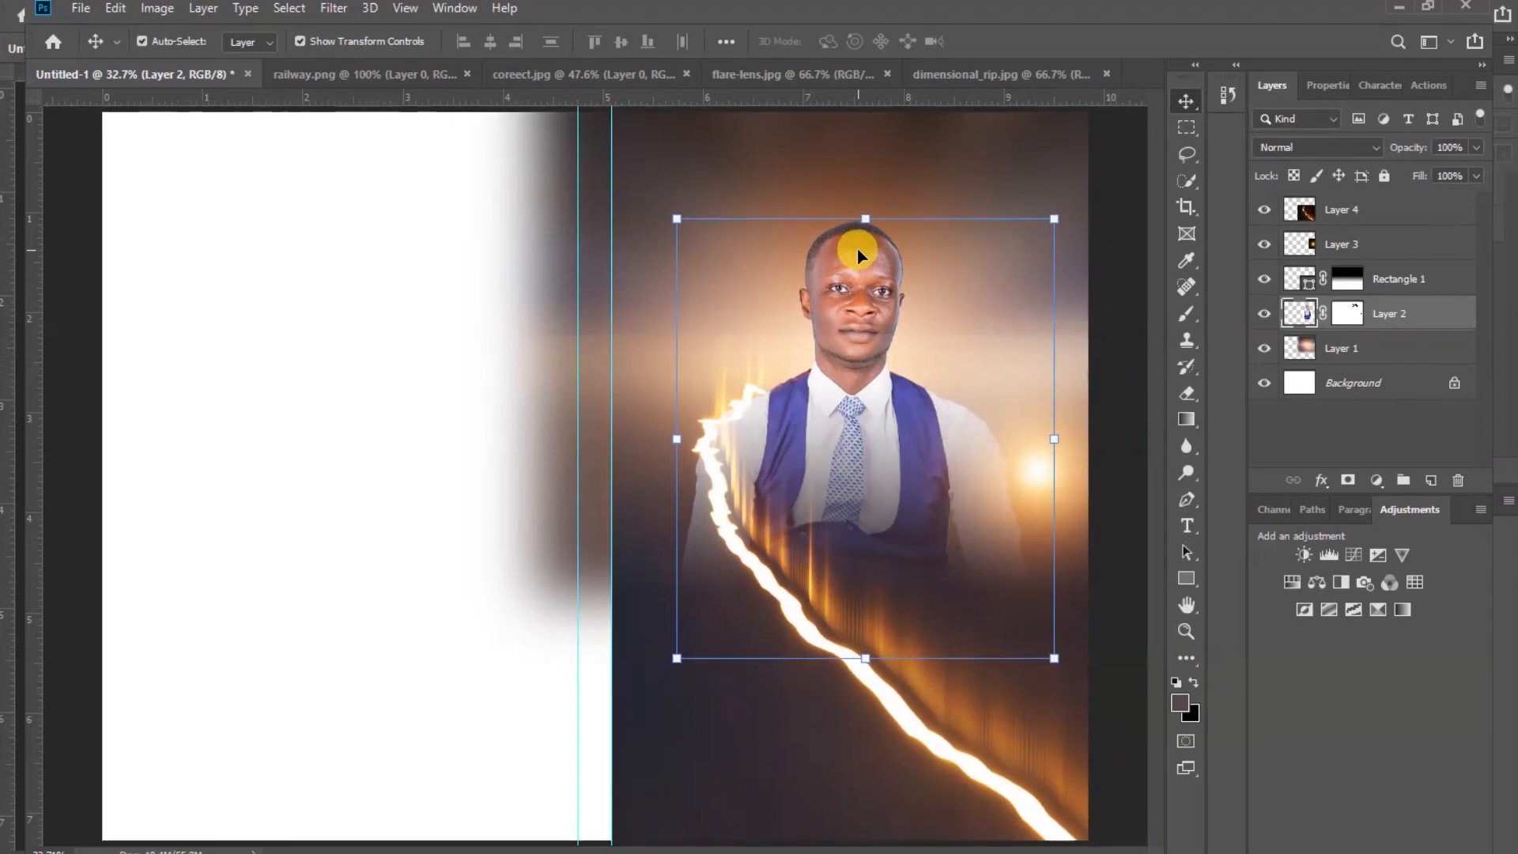
click(1113, 191)
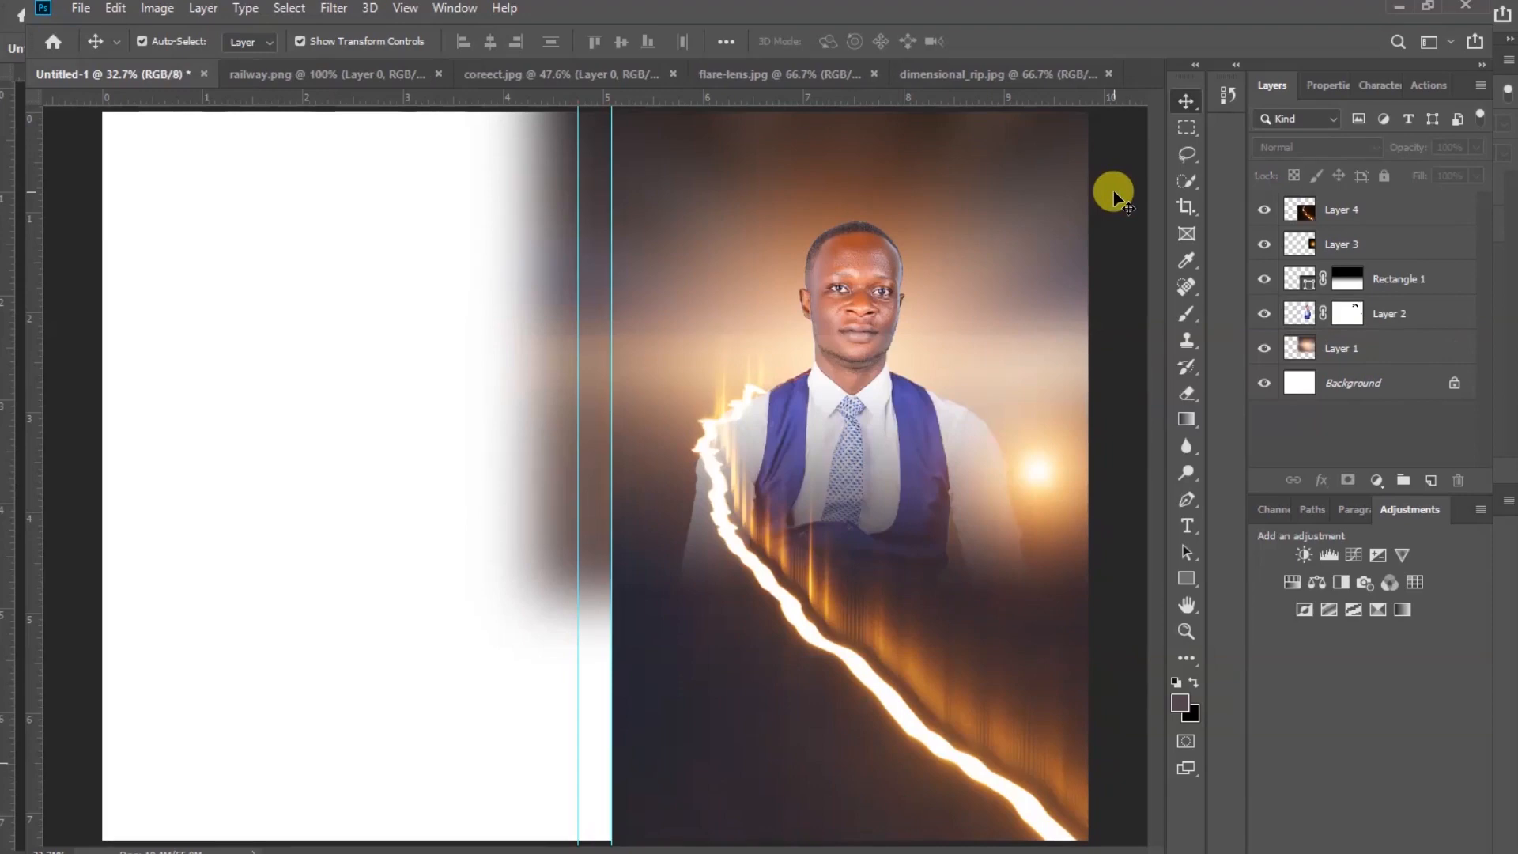
Add a layer mask to the rip layer and erase its upper part with a soft 0% hardness, 417 px eraser
click(904, 487)
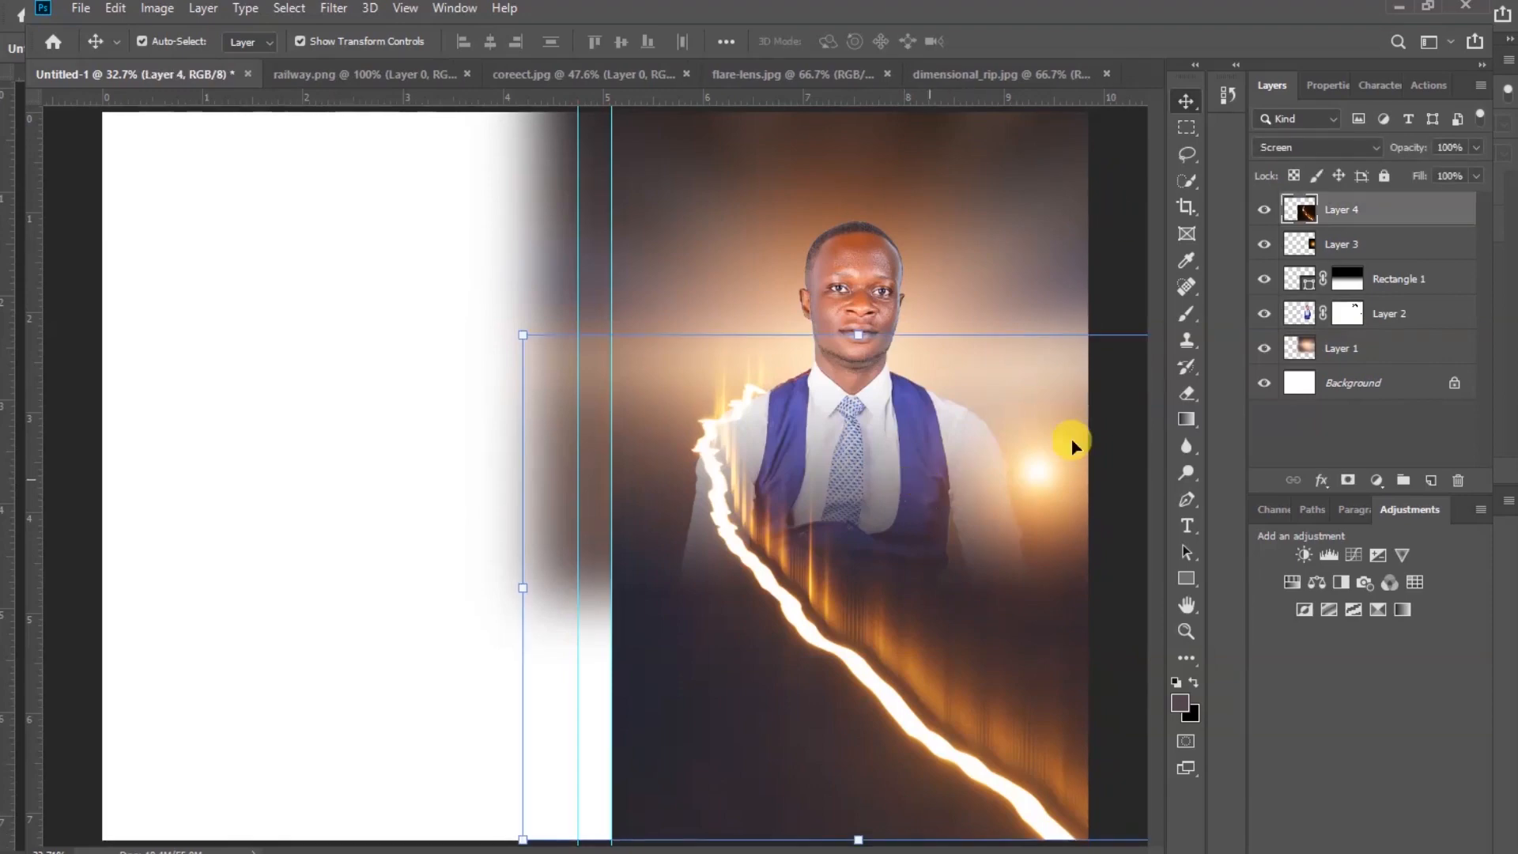
click(1348, 481)
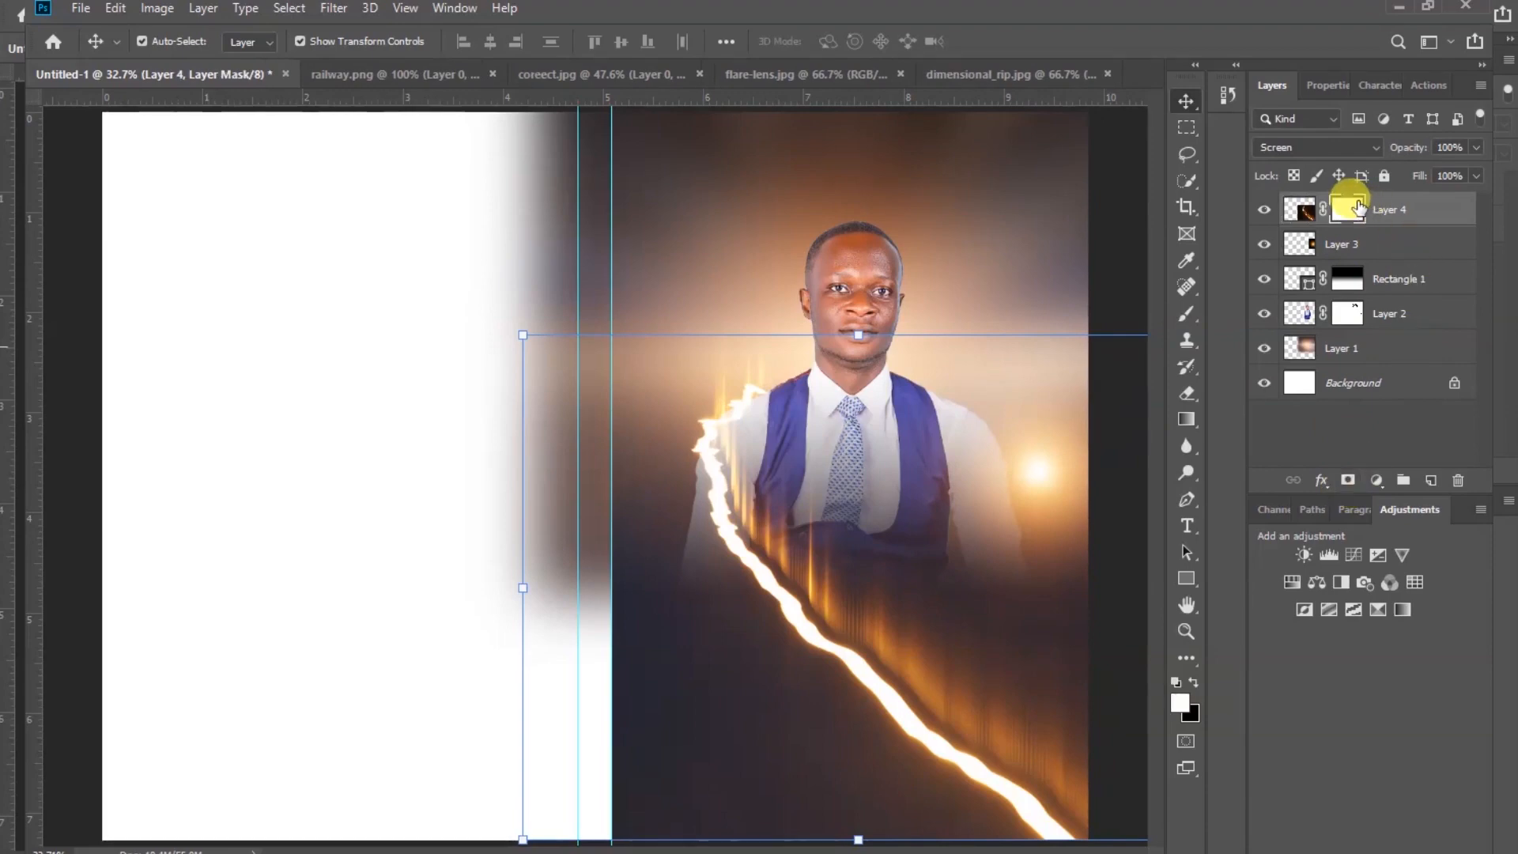
click(1191, 393)
click(1265, 393)
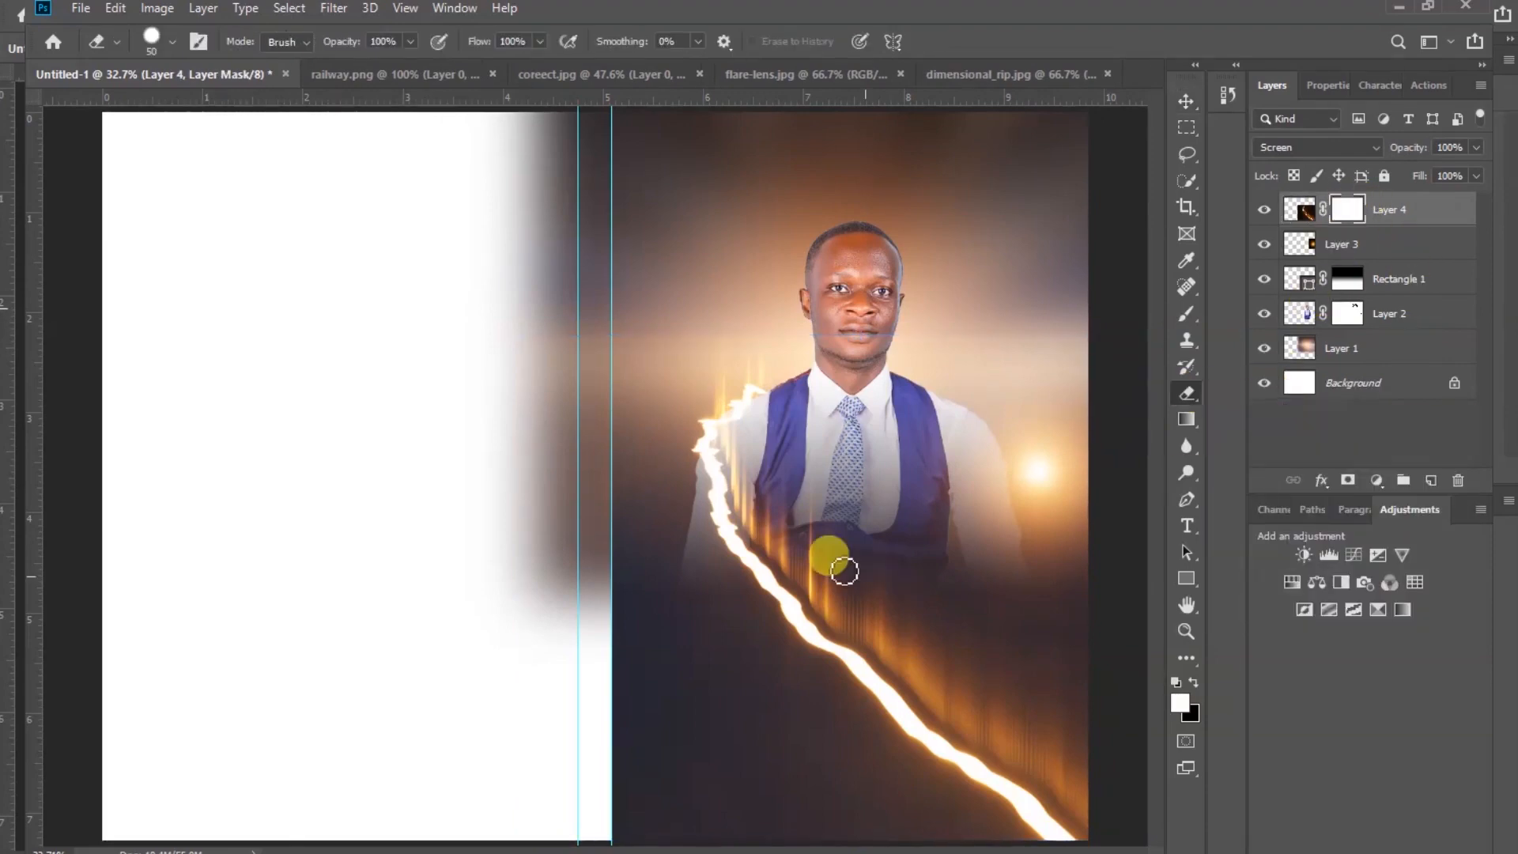
right_click(741, 514)
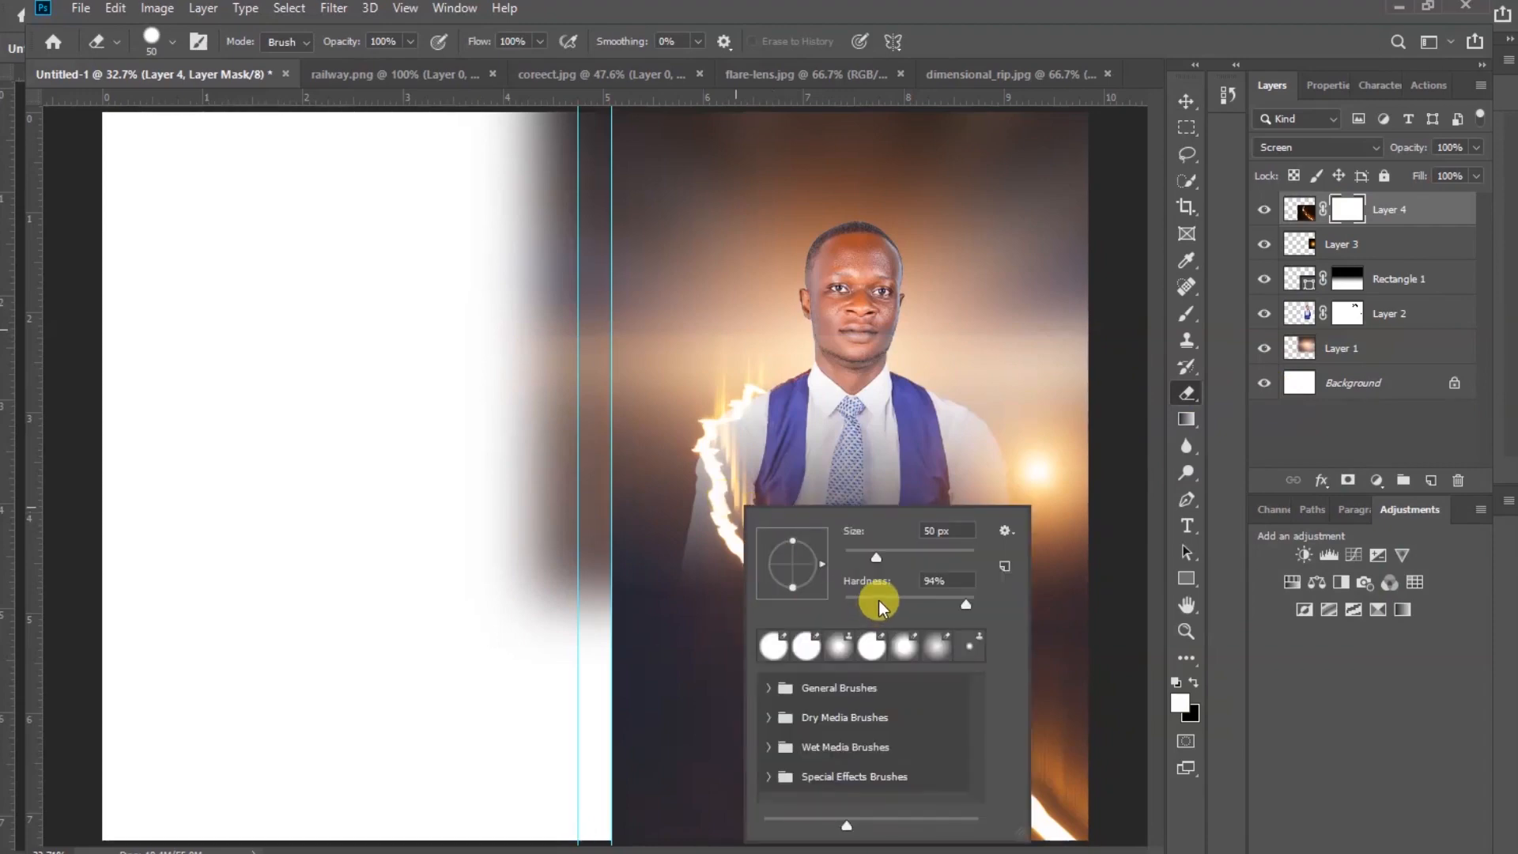
drag(880, 600, 827, 606)
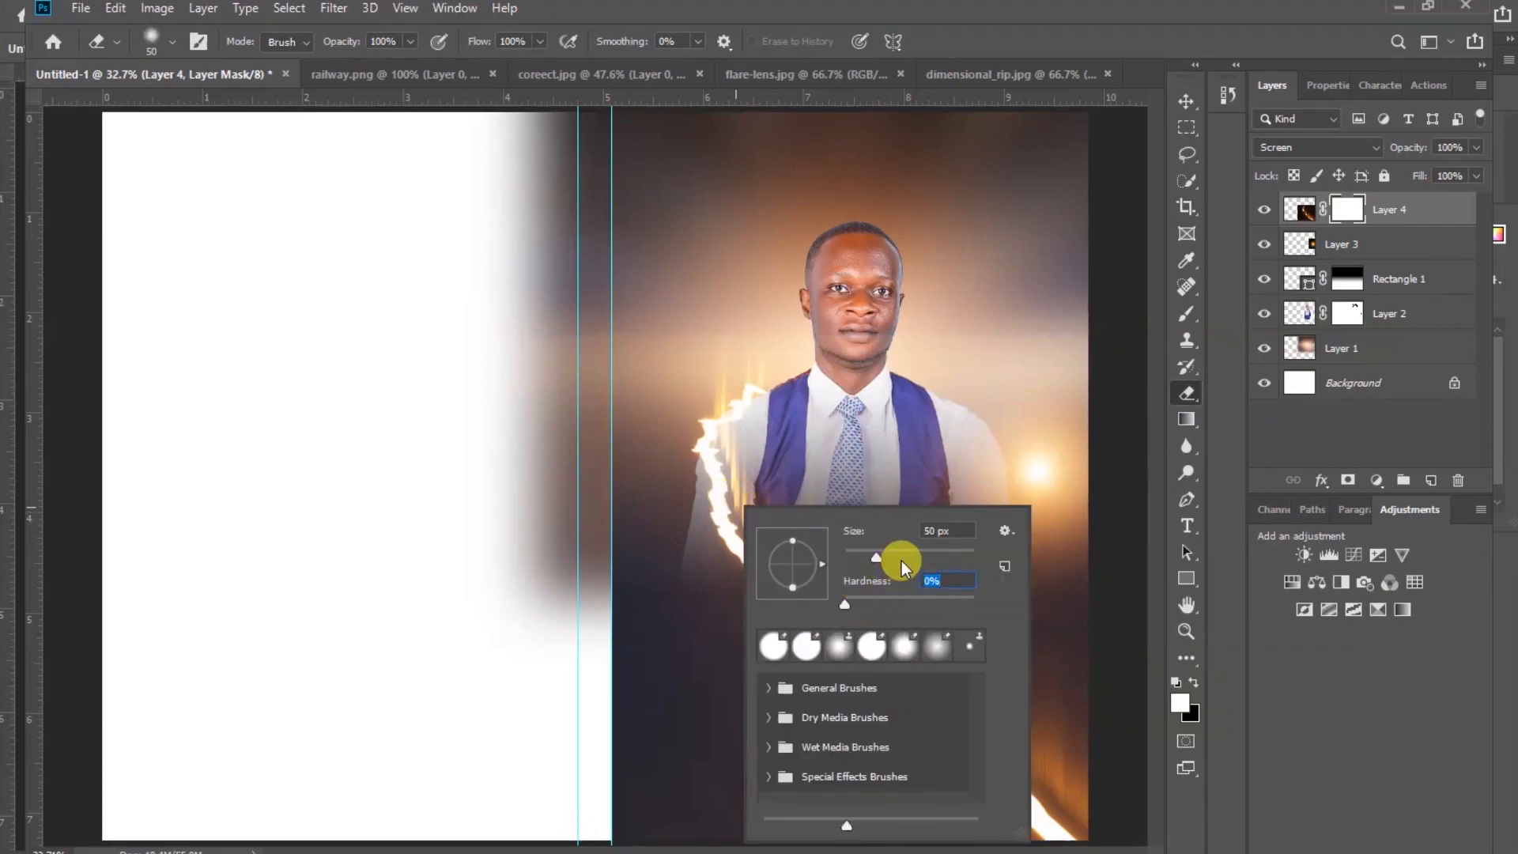
drag(889, 552, 952, 560)
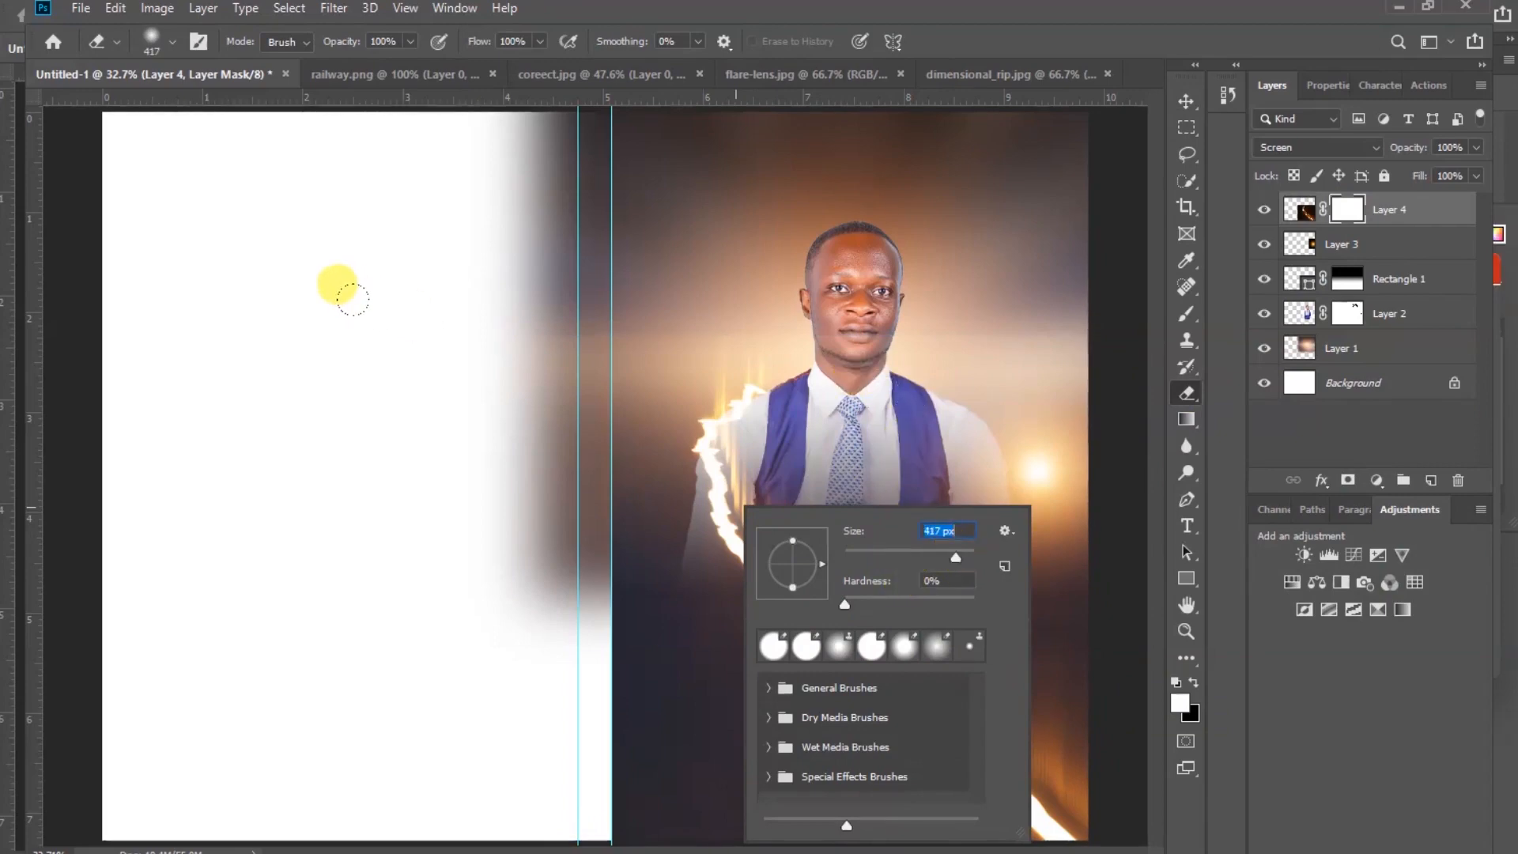
click(348, 292)
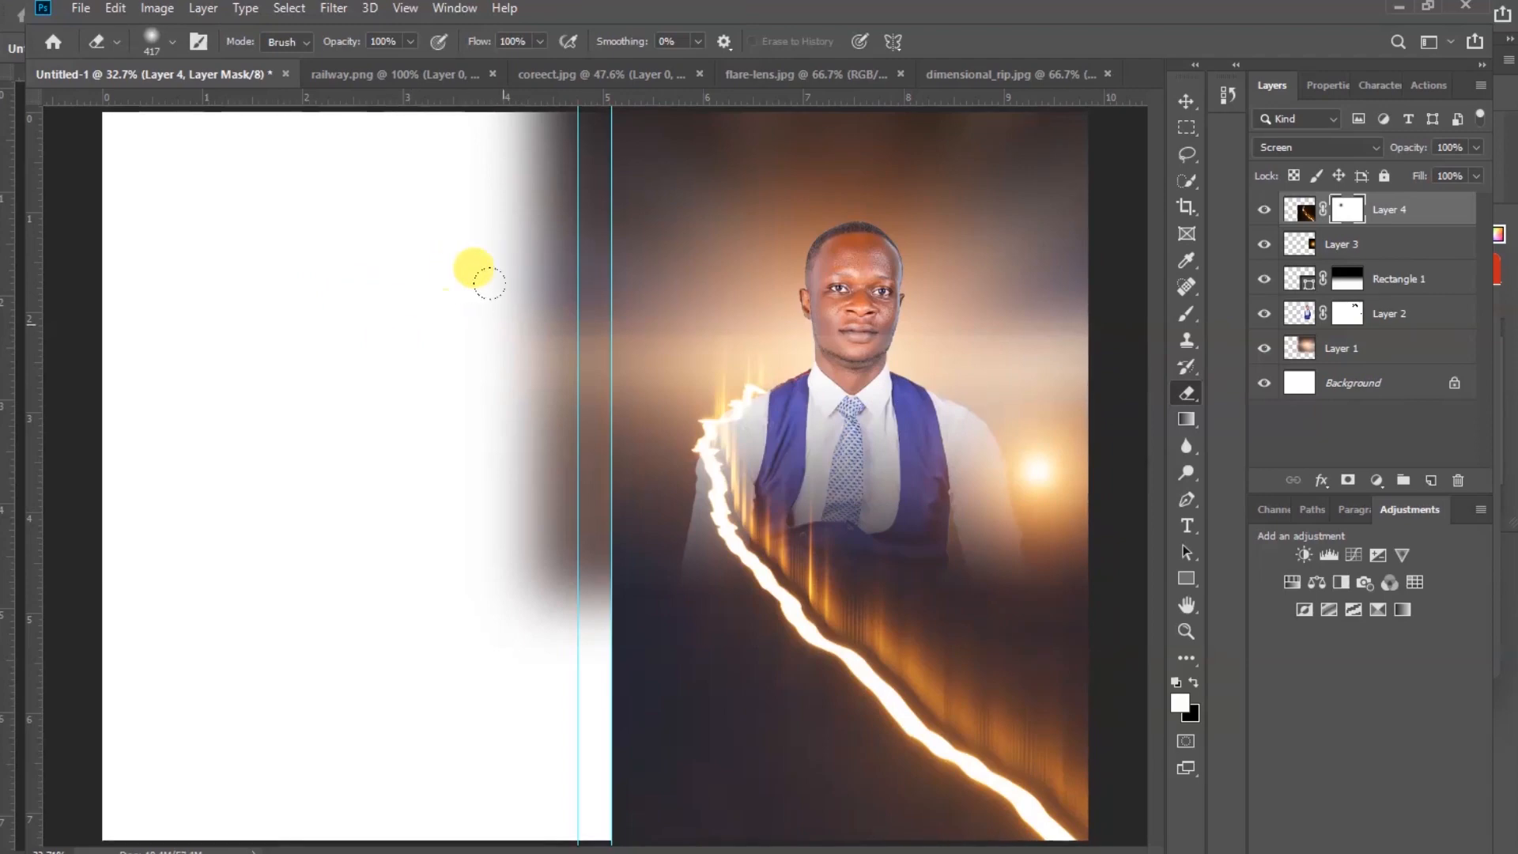
mouse_move(765, 261)
mouse_down()
mouse_move(1001, 275)
mouse_move(953, 270)
mouse_move(811, 295)
mouse_up()
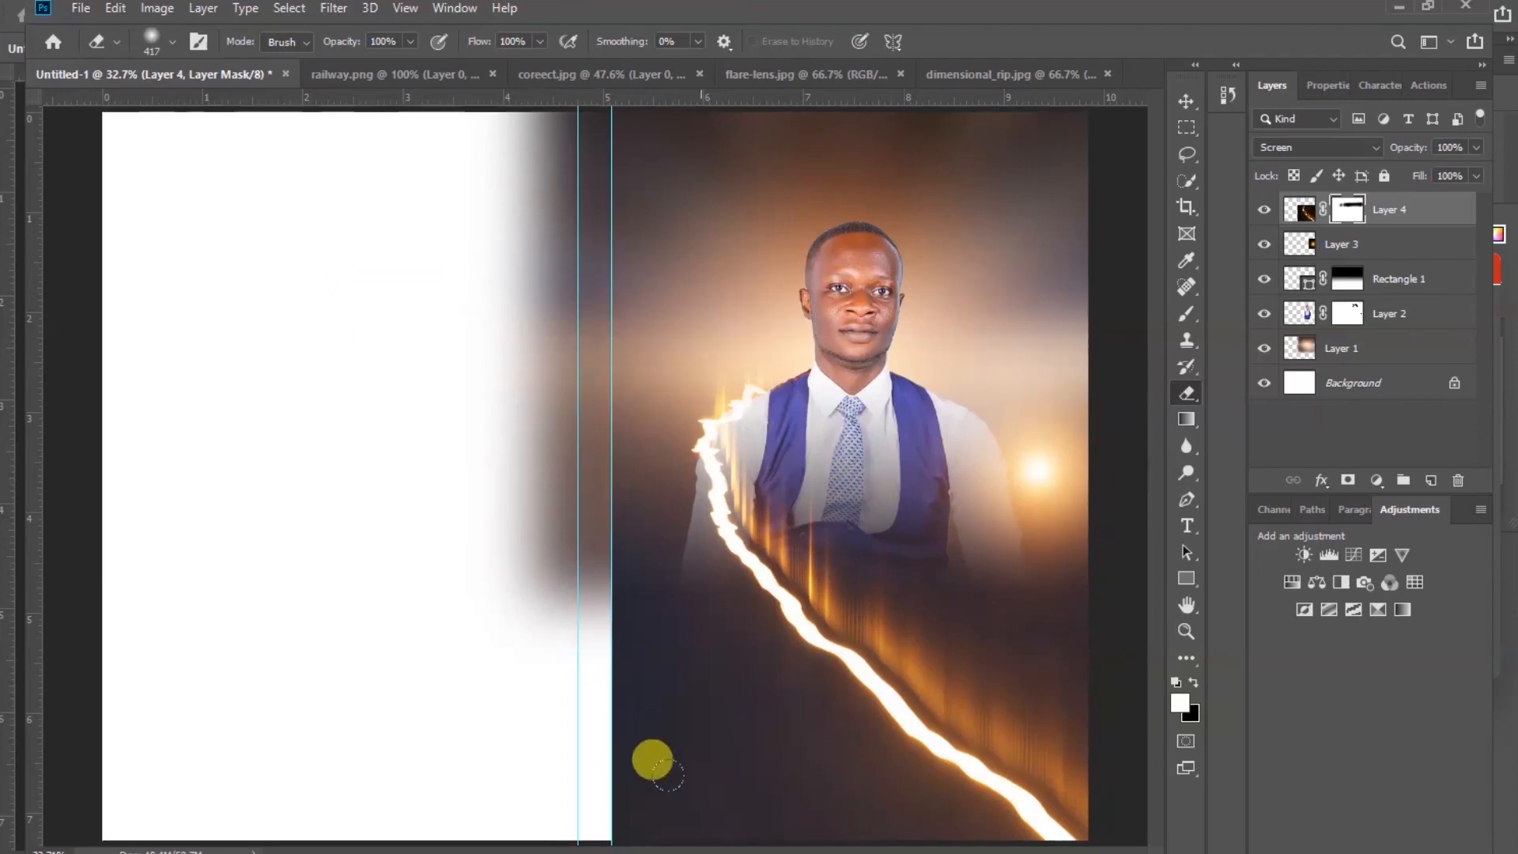
Enlarge the eraser to 800 px and erase the rip's lower-left area on its mask
key(bracketright)
key(bracketright)
key(bracketright)
key(bracketright)
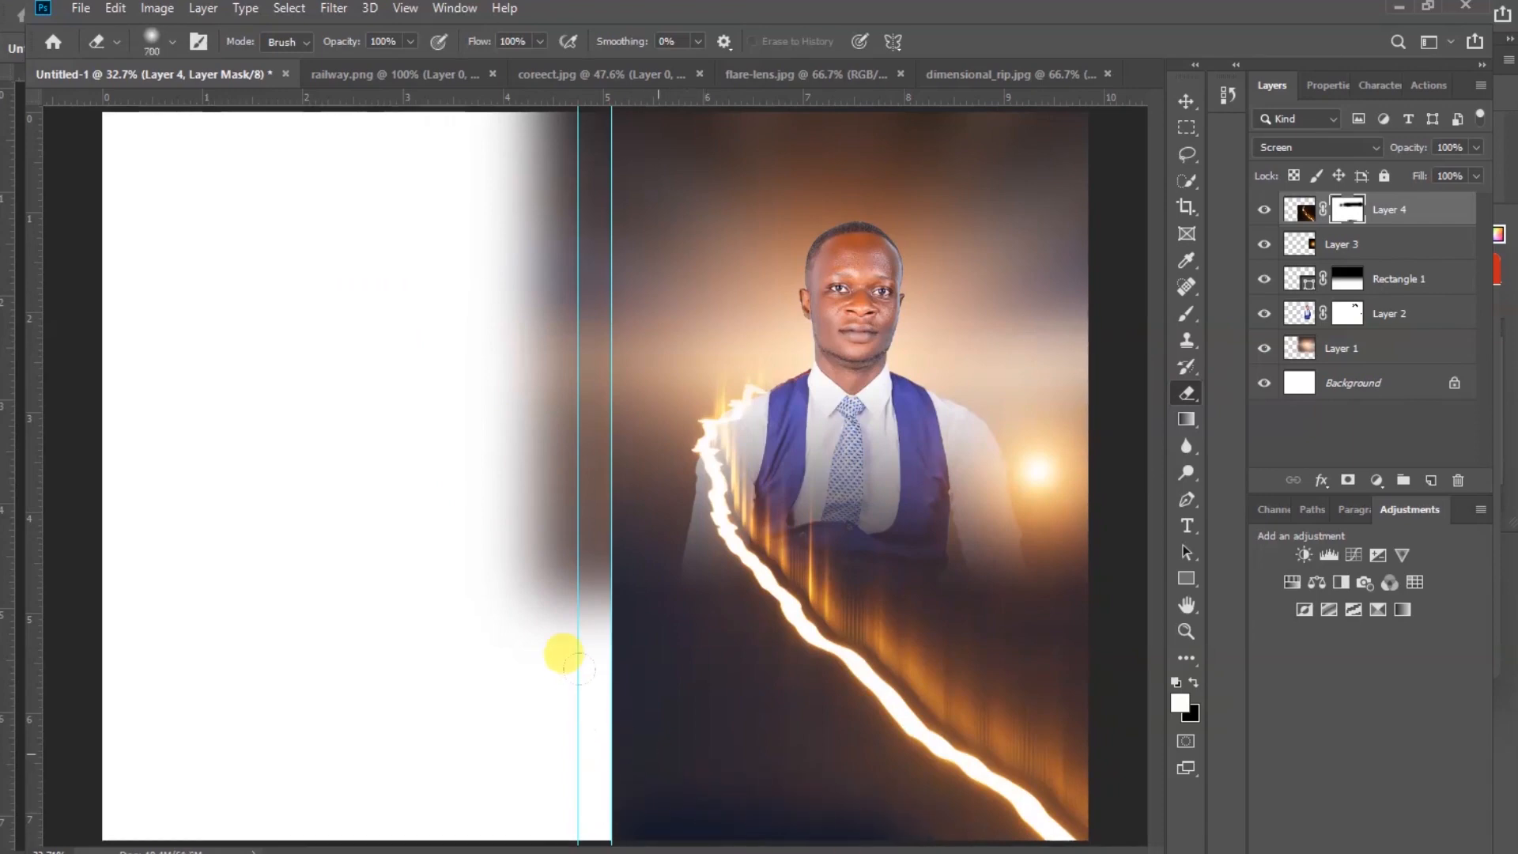
mouse_move(478, 531)
mouse_down()
mouse_move(579, 649)
mouse_move(684, 735)
mouse_up()
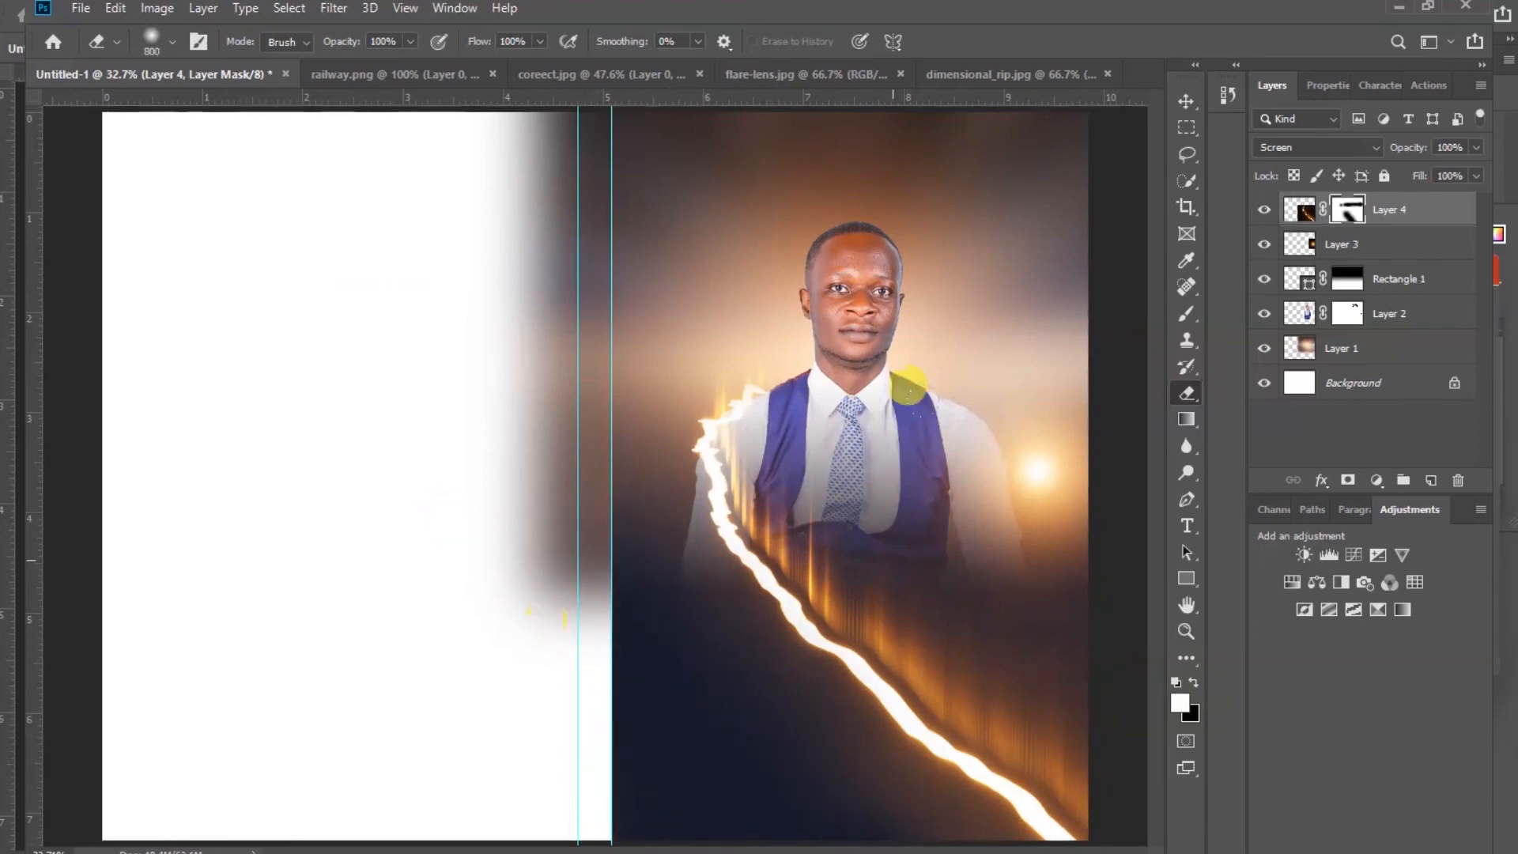
Erase the portrait layer's mask along its left edge with a 500 px soft eraser
click(1187, 100)
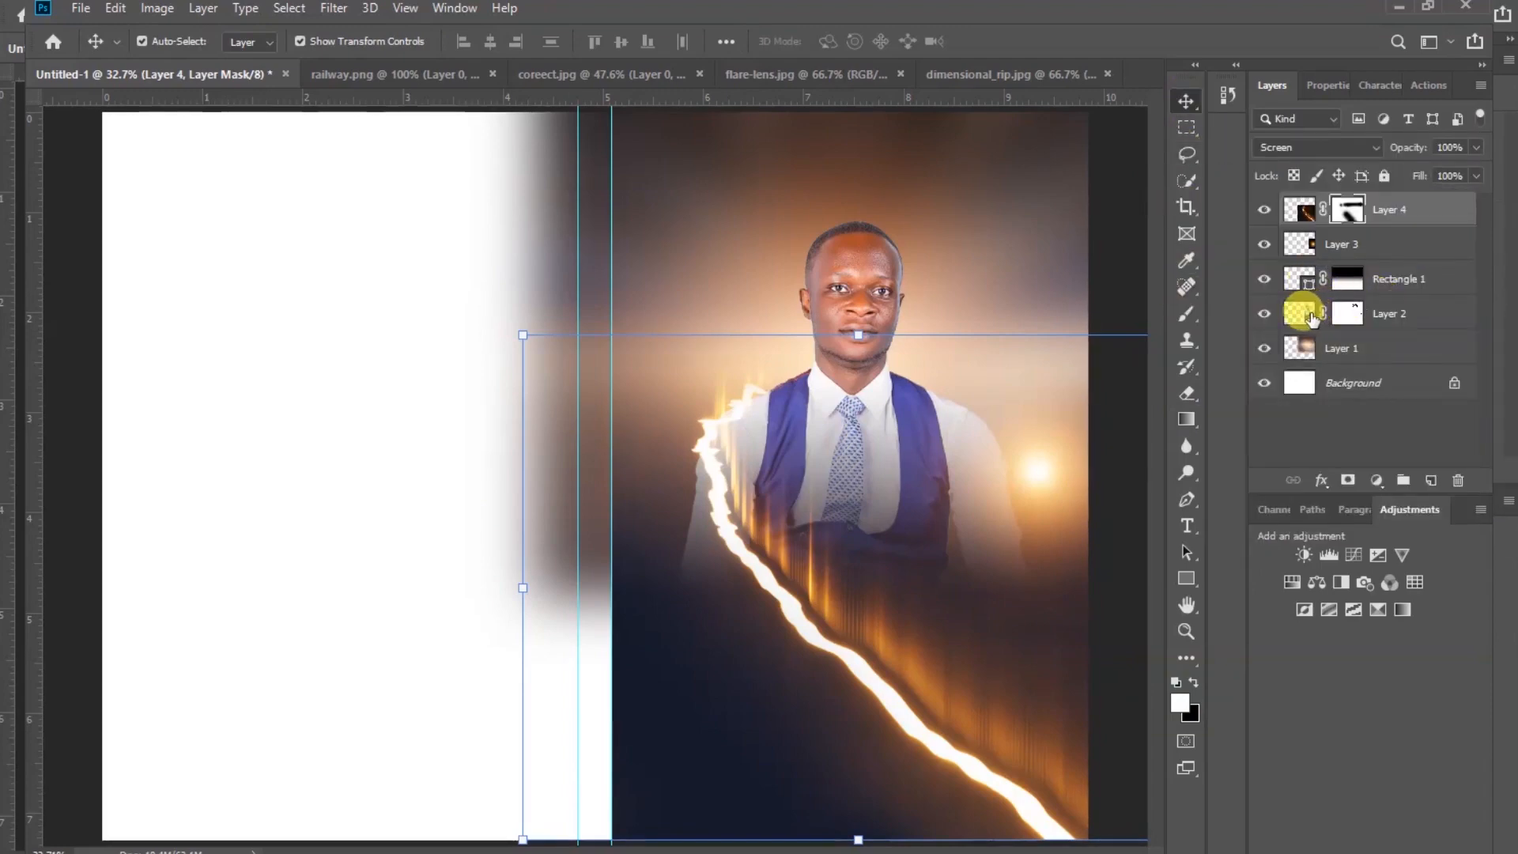
click(1346, 315)
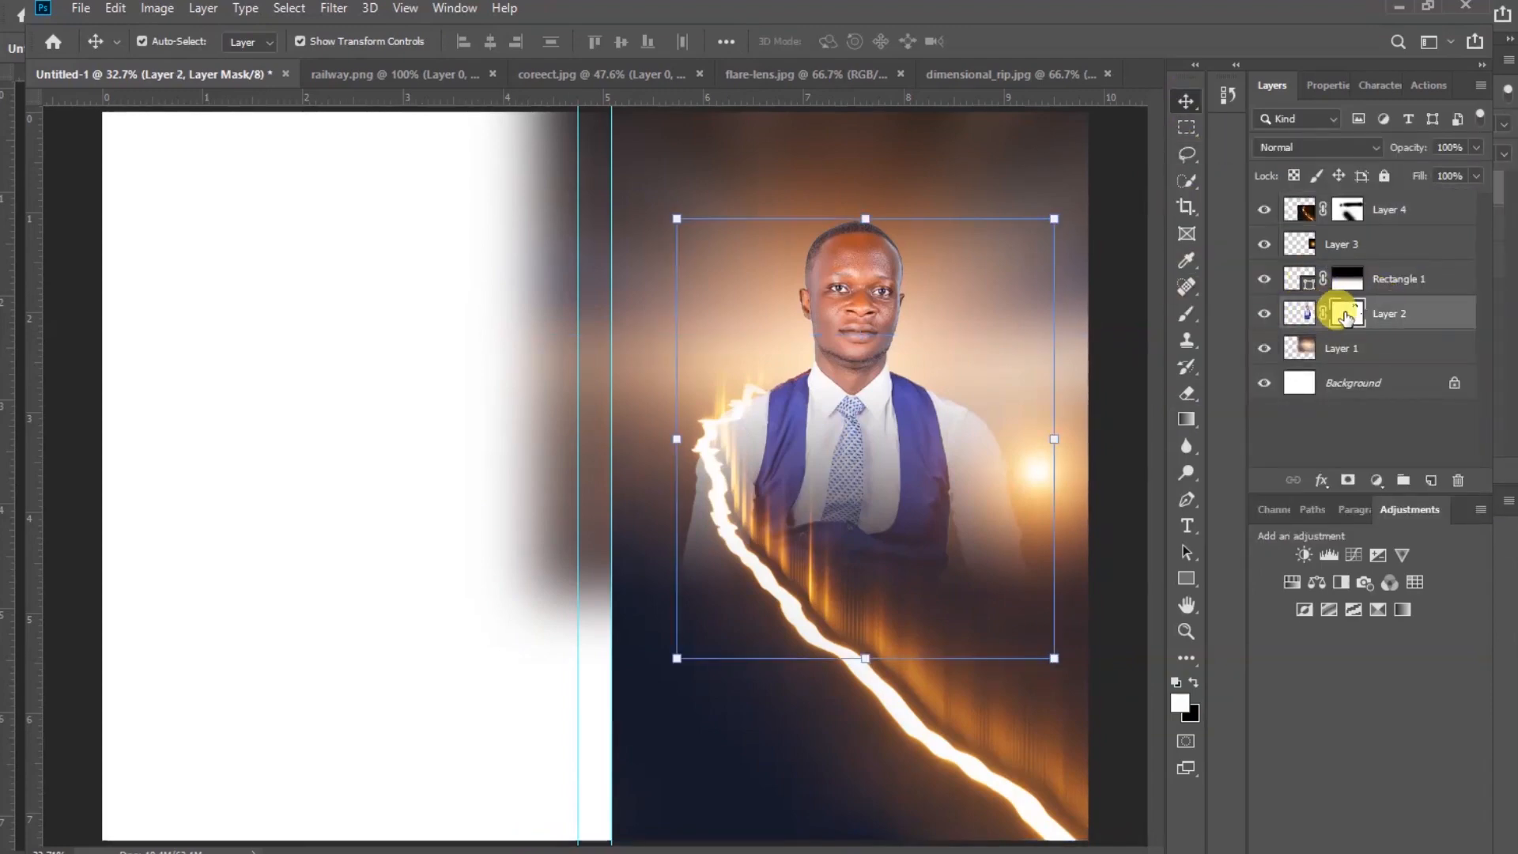
click(1191, 392)
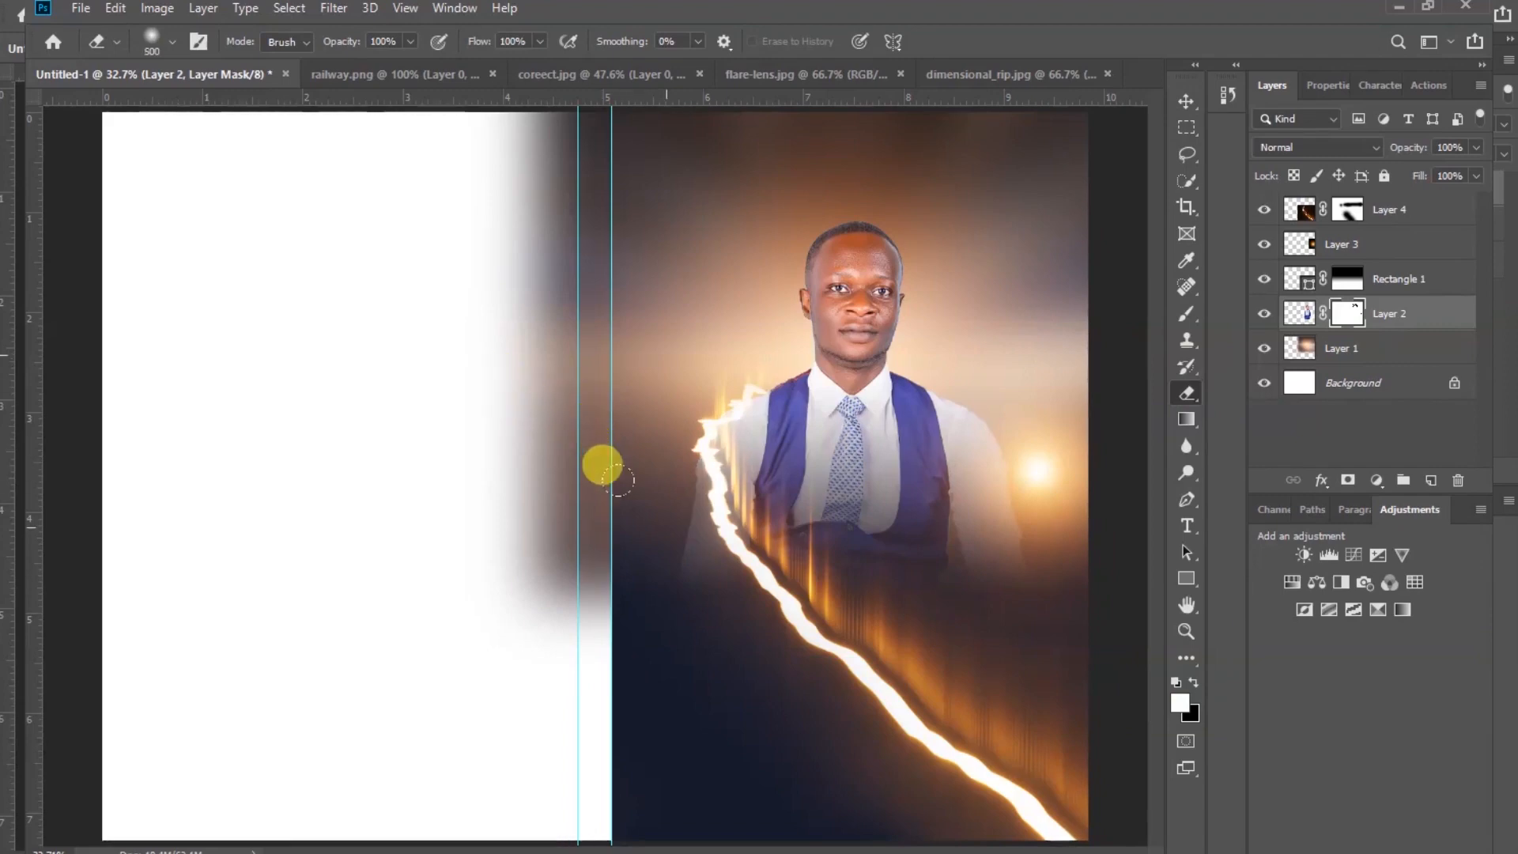
mouse_move(671, 595)
mouse_down()
mouse_move(739, 669)
mouse_move(586, 411)
mouse_move(688, 609)
mouse_move(746, 663)
mouse_up()
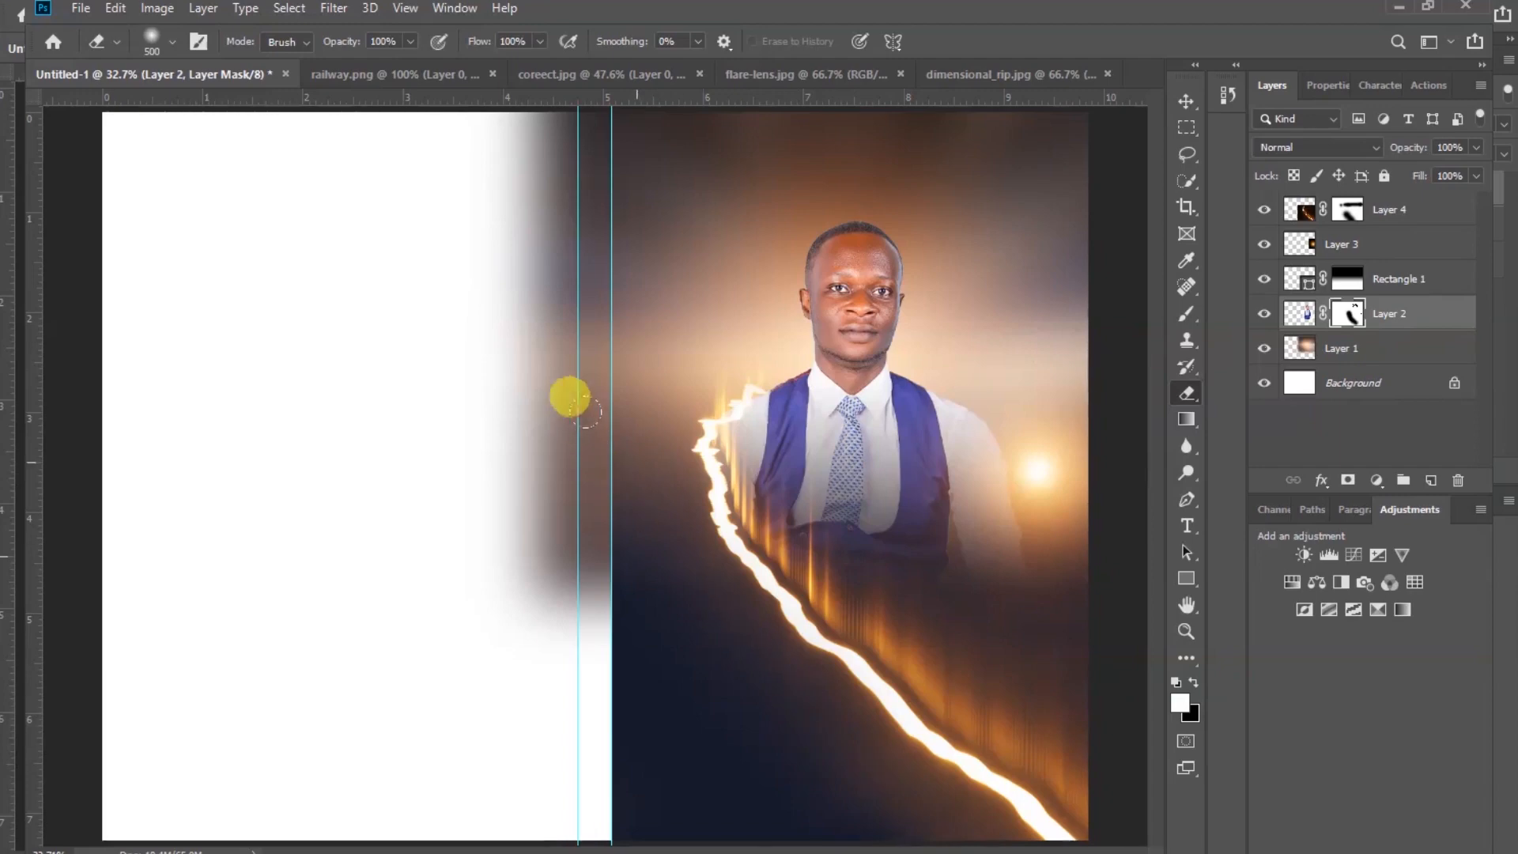
Add the heading text DISCIVERING THE UNSERCHABLE RICHES at the top of the front page
click(1183, 102)
click(1112, 414)
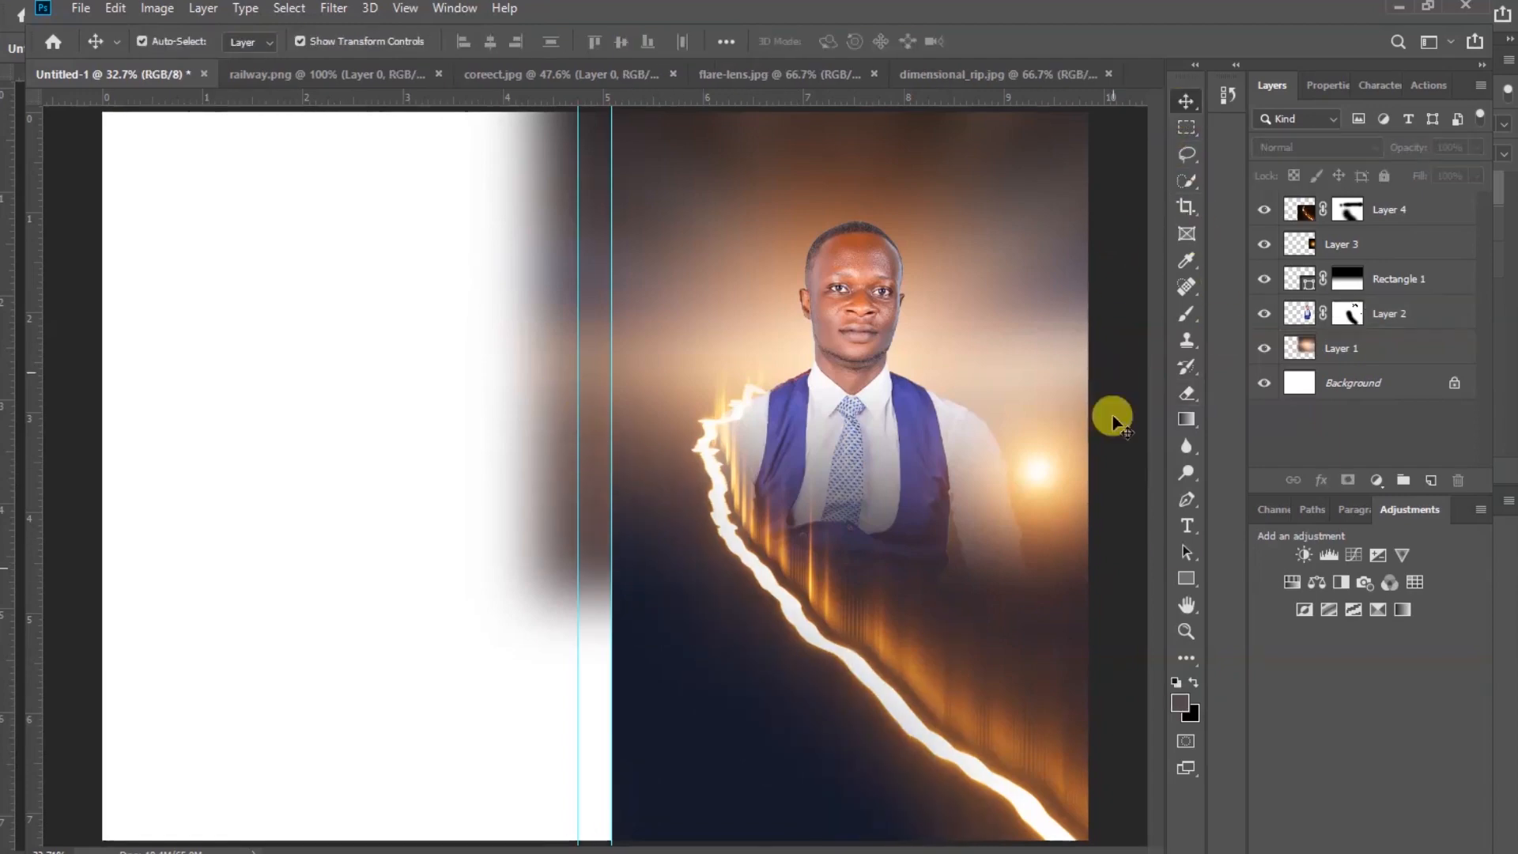
click(1187, 526)
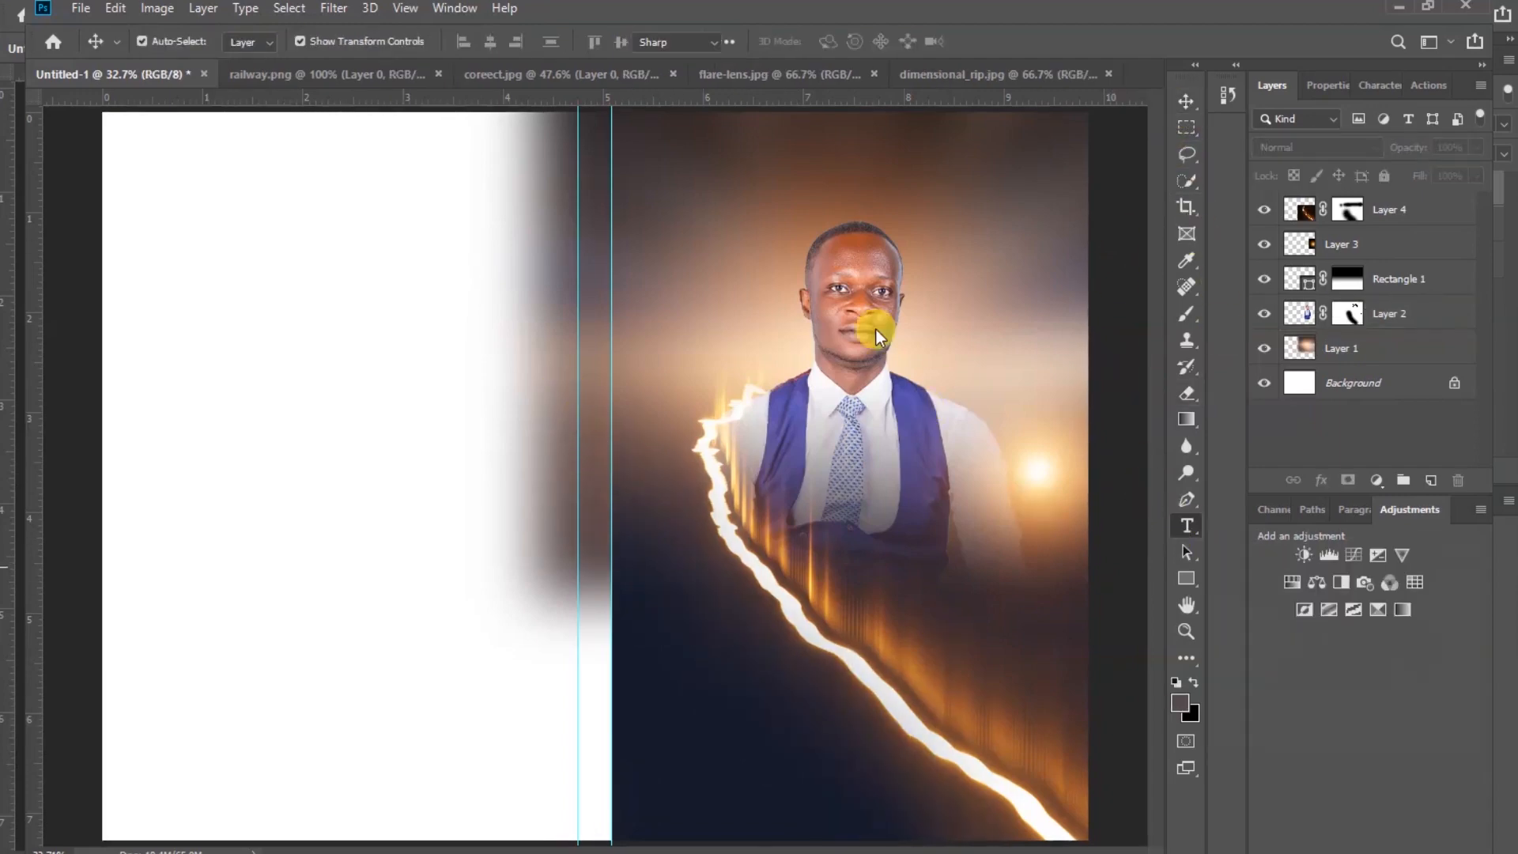
click(740, 149)
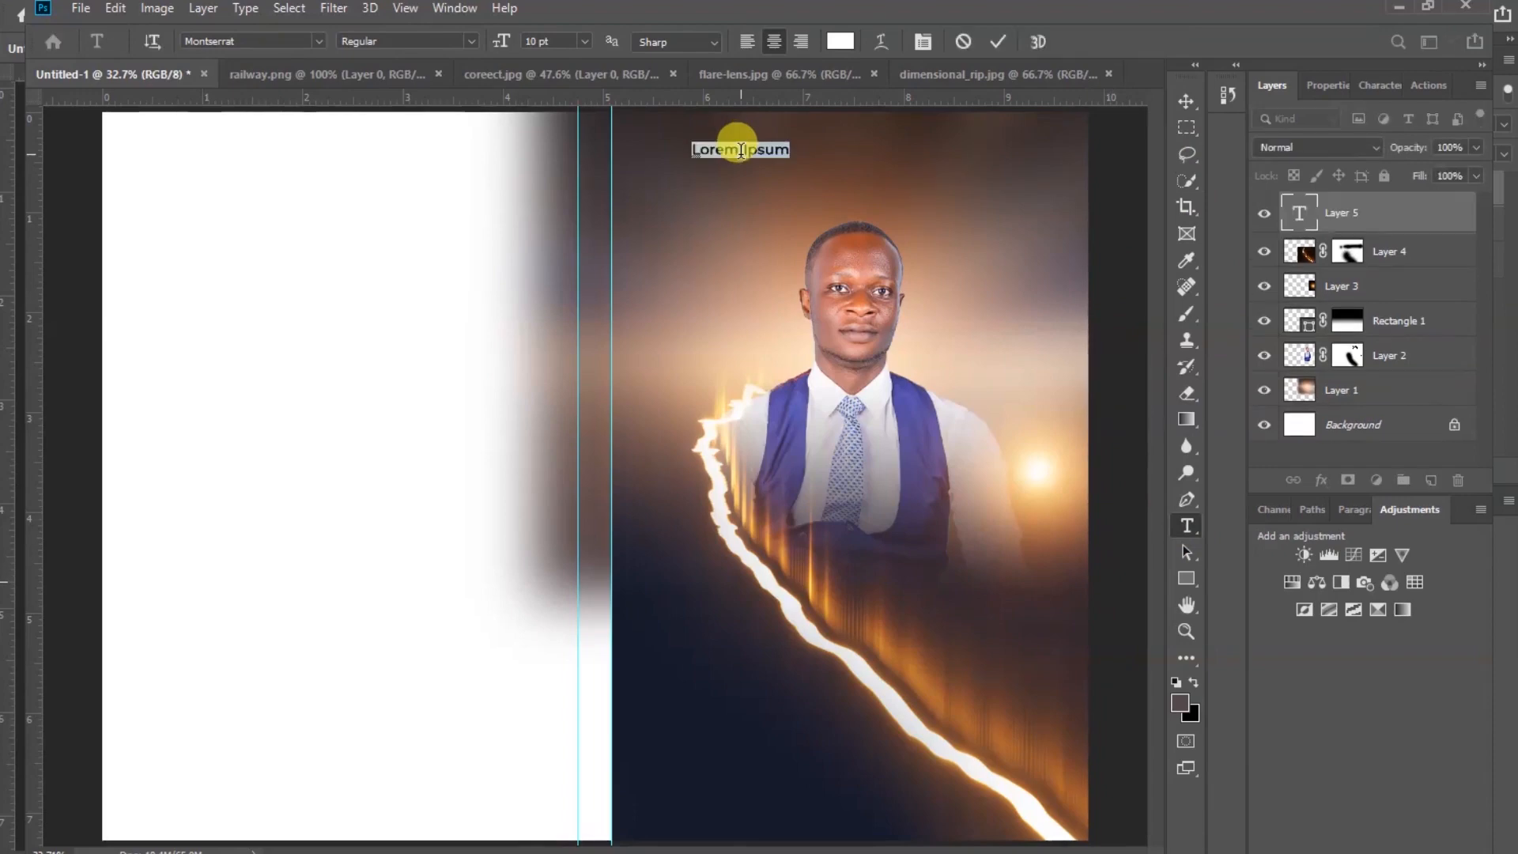
text(DISCIVERING)
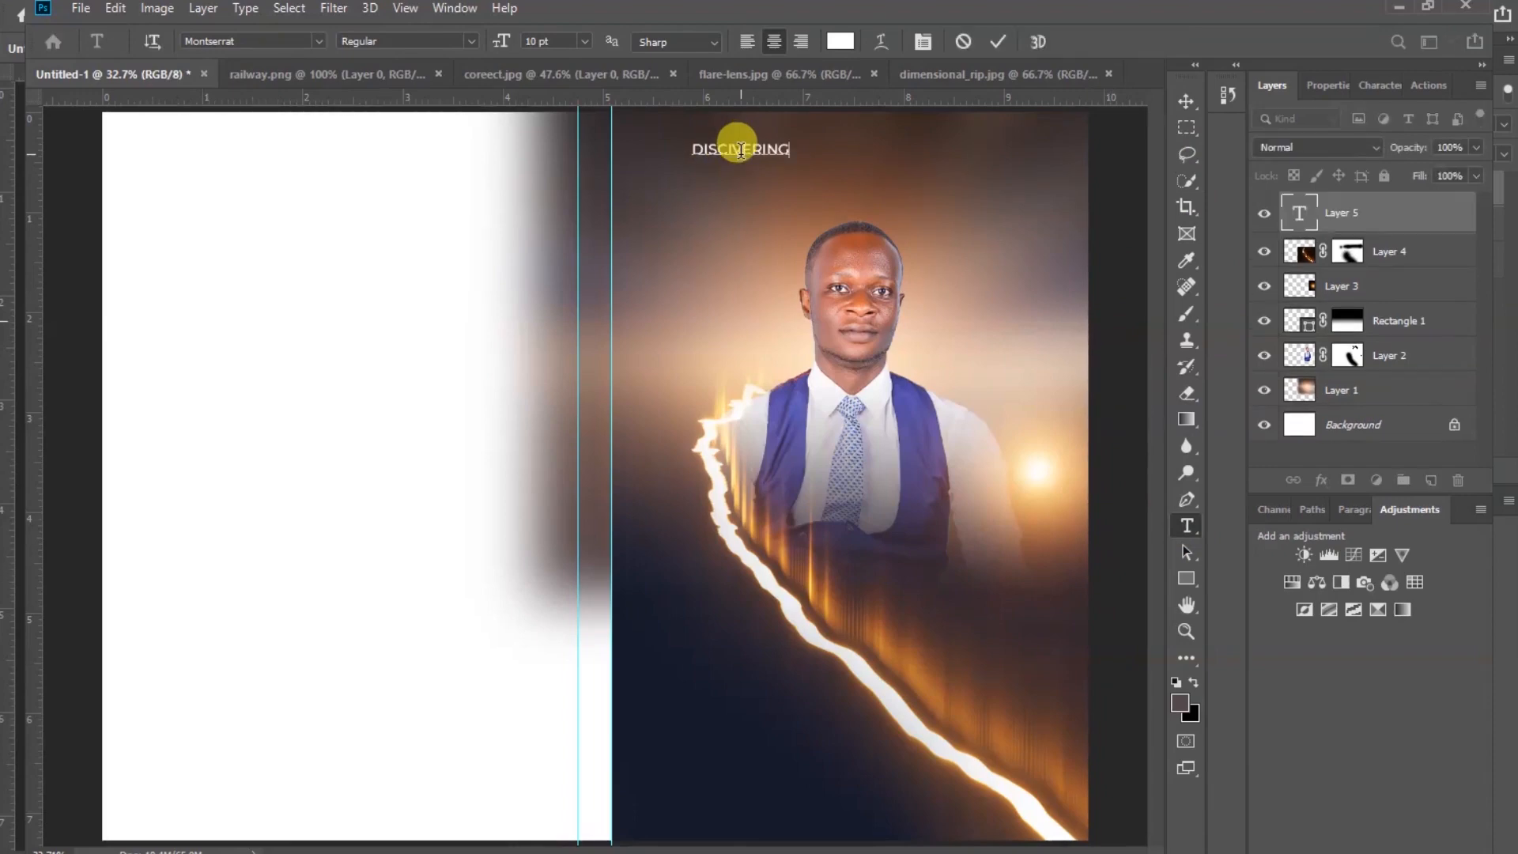
text( THE UNSERCHAB)
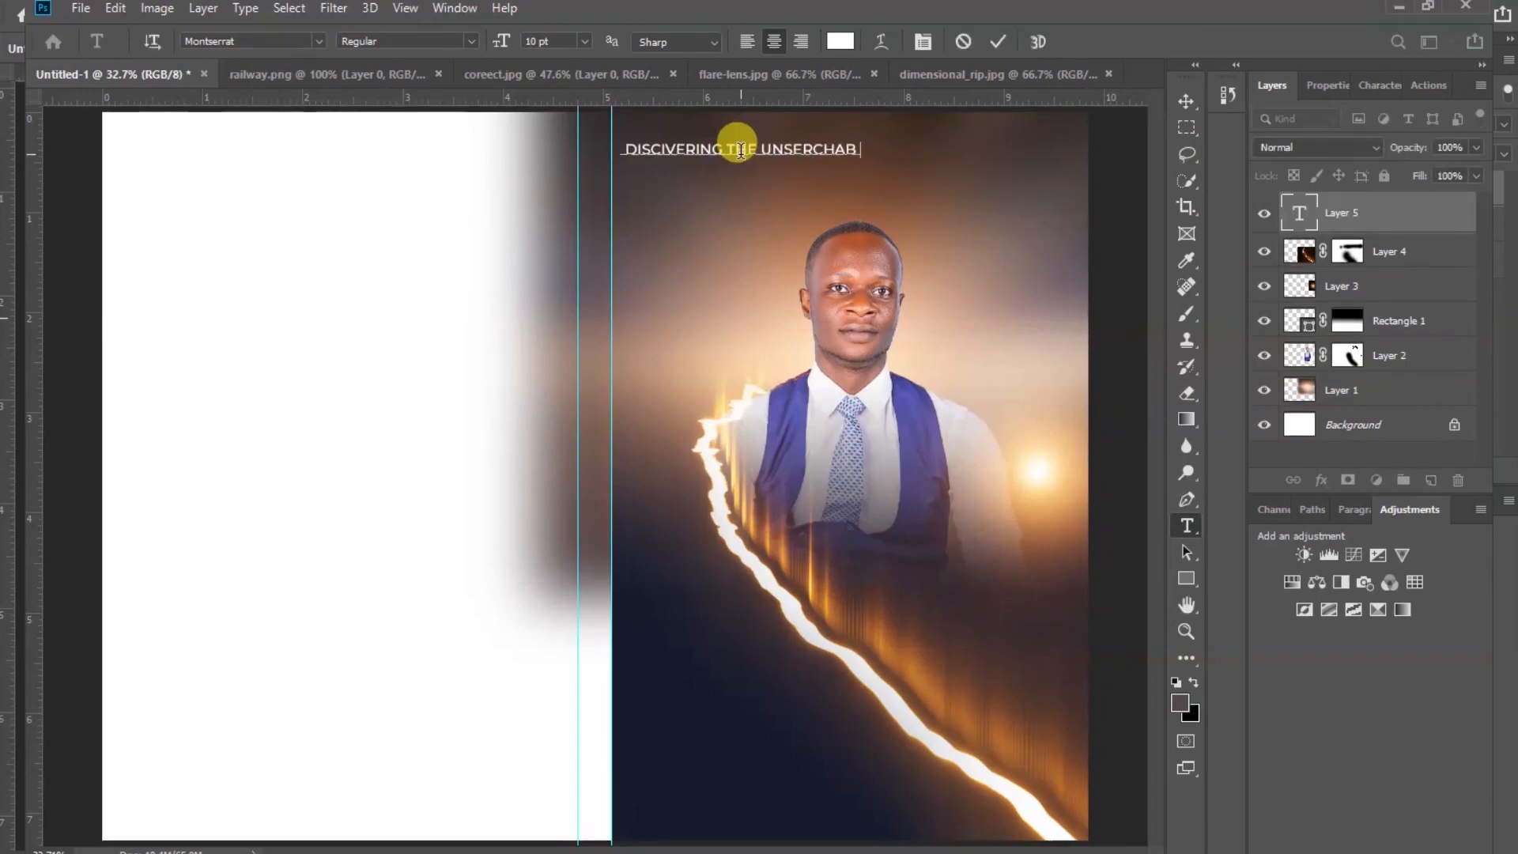
text(LE RICHES)
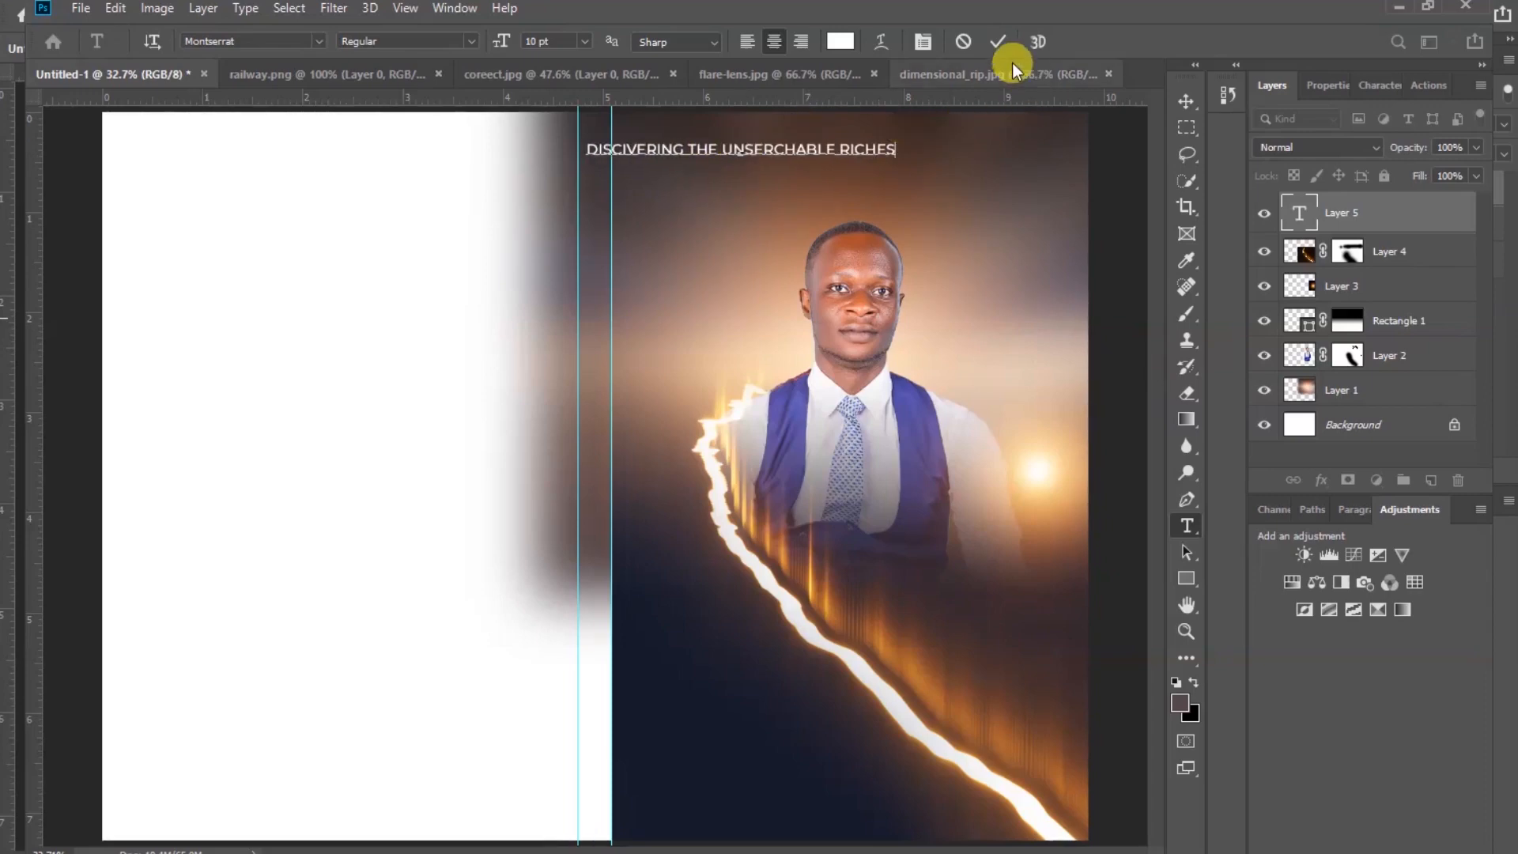
click(998, 41)
Centre the heading at the top of the front page and set its font style to Medium
click(1182, 105)
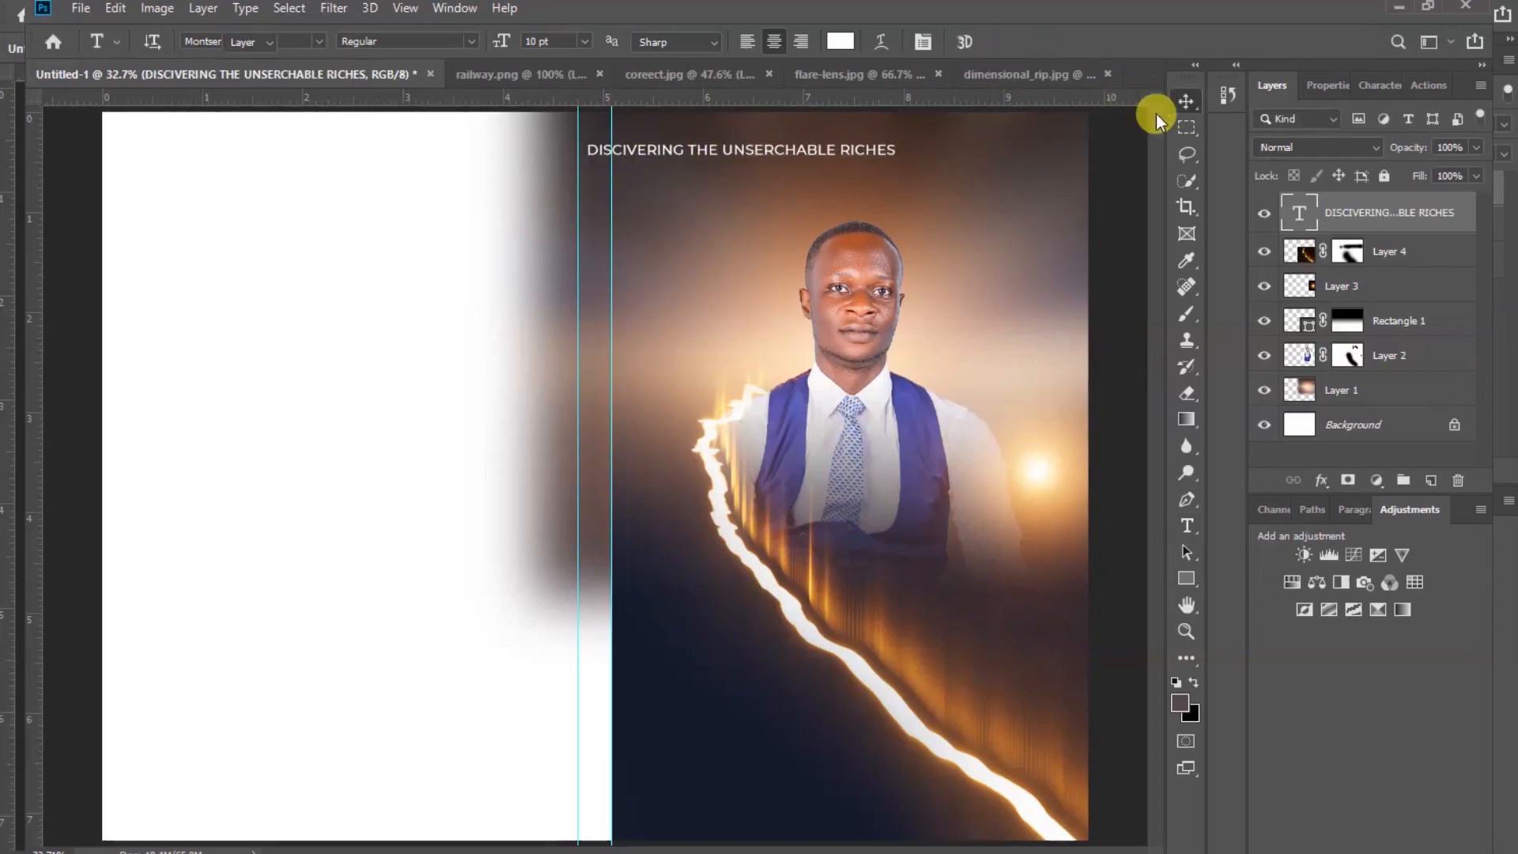
drag(848, 153, 922, 142)
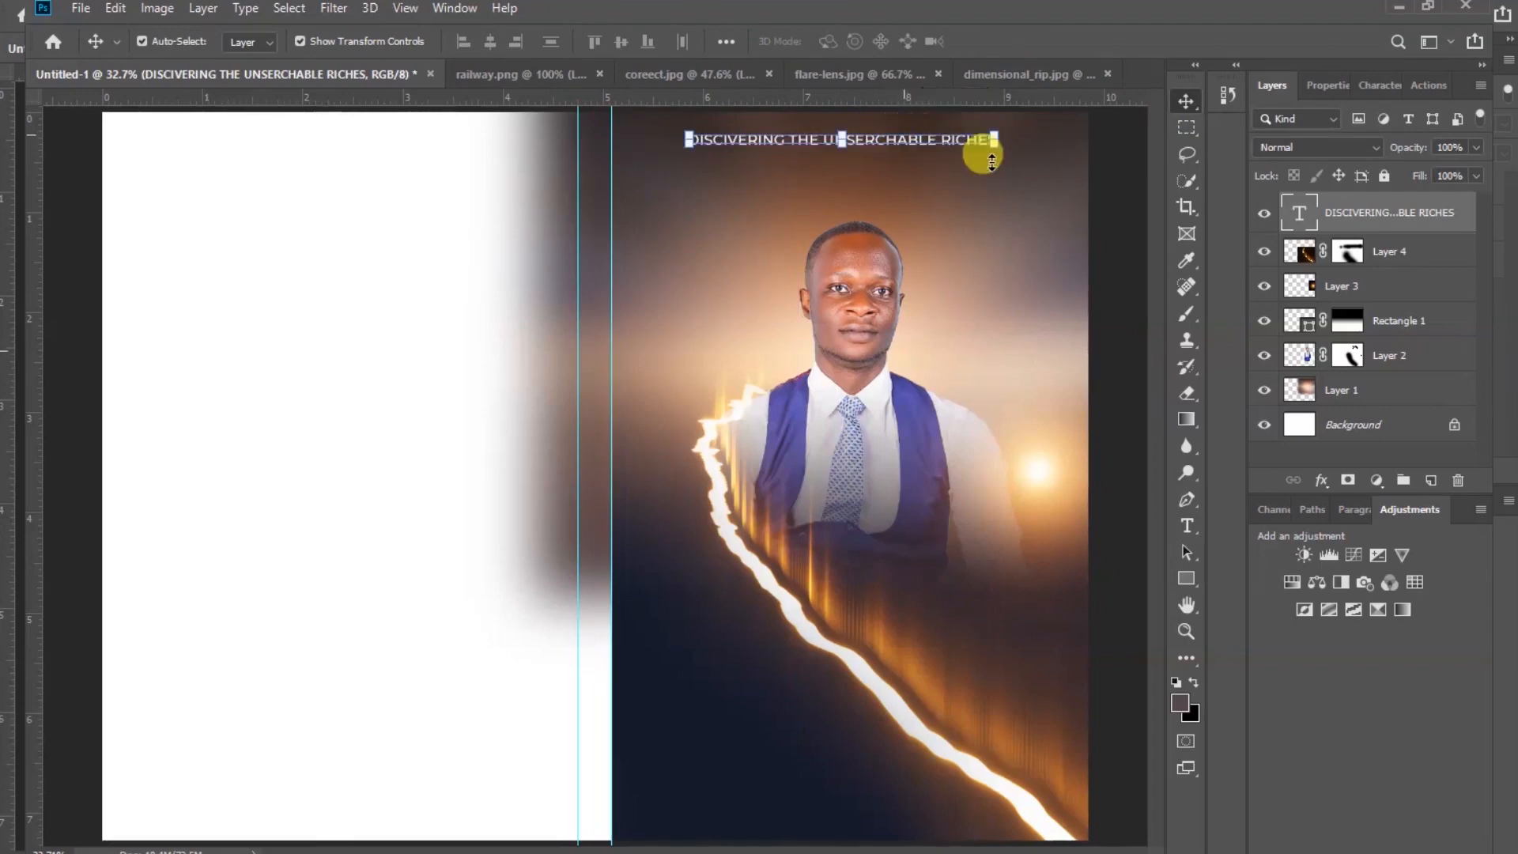
click(1330, 88)
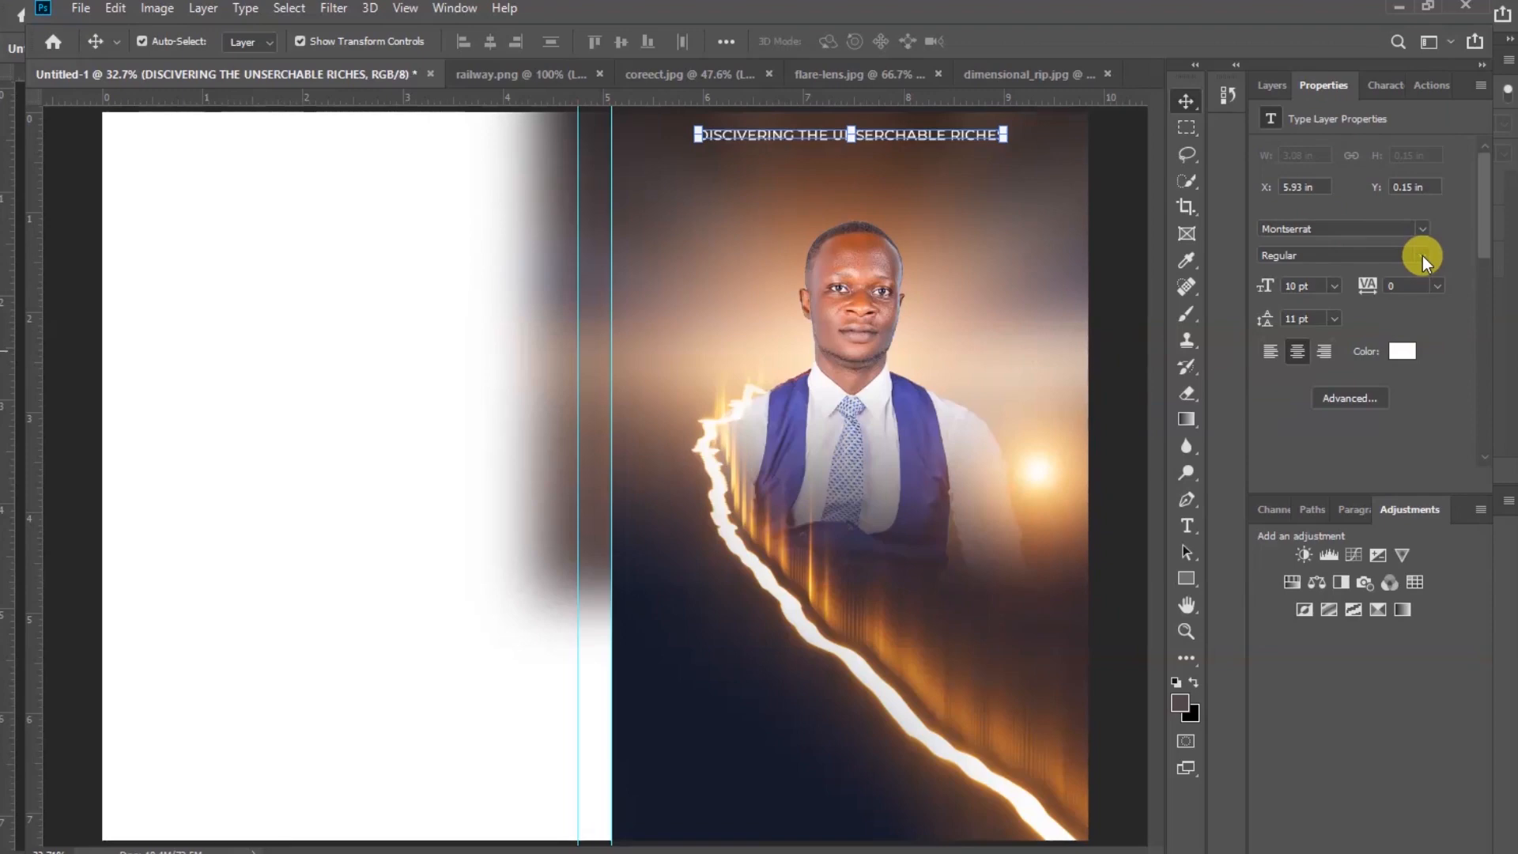
click(1421, 255)
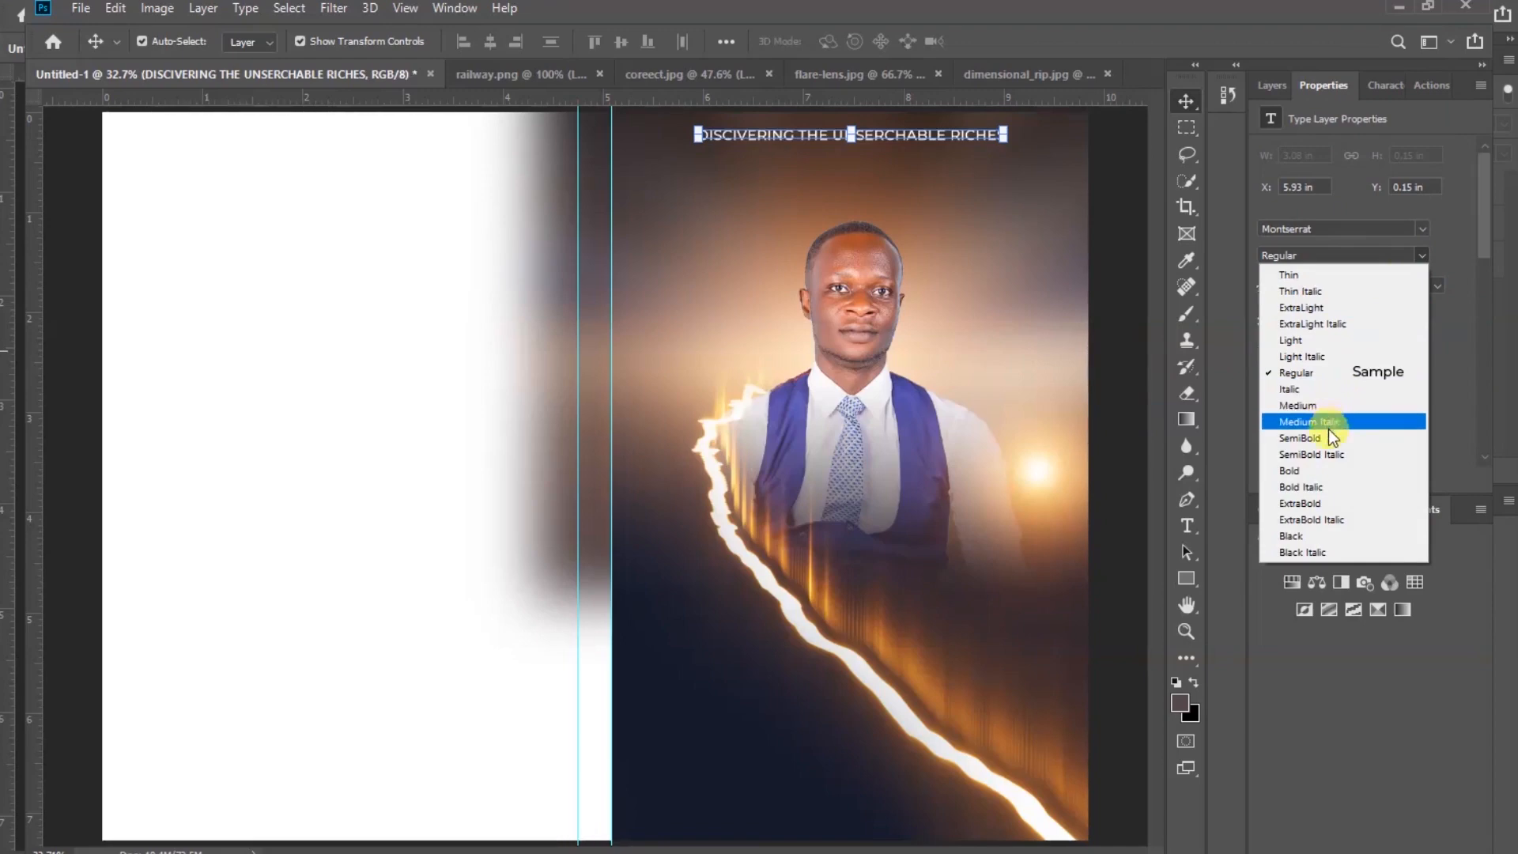
click(1327, 405)
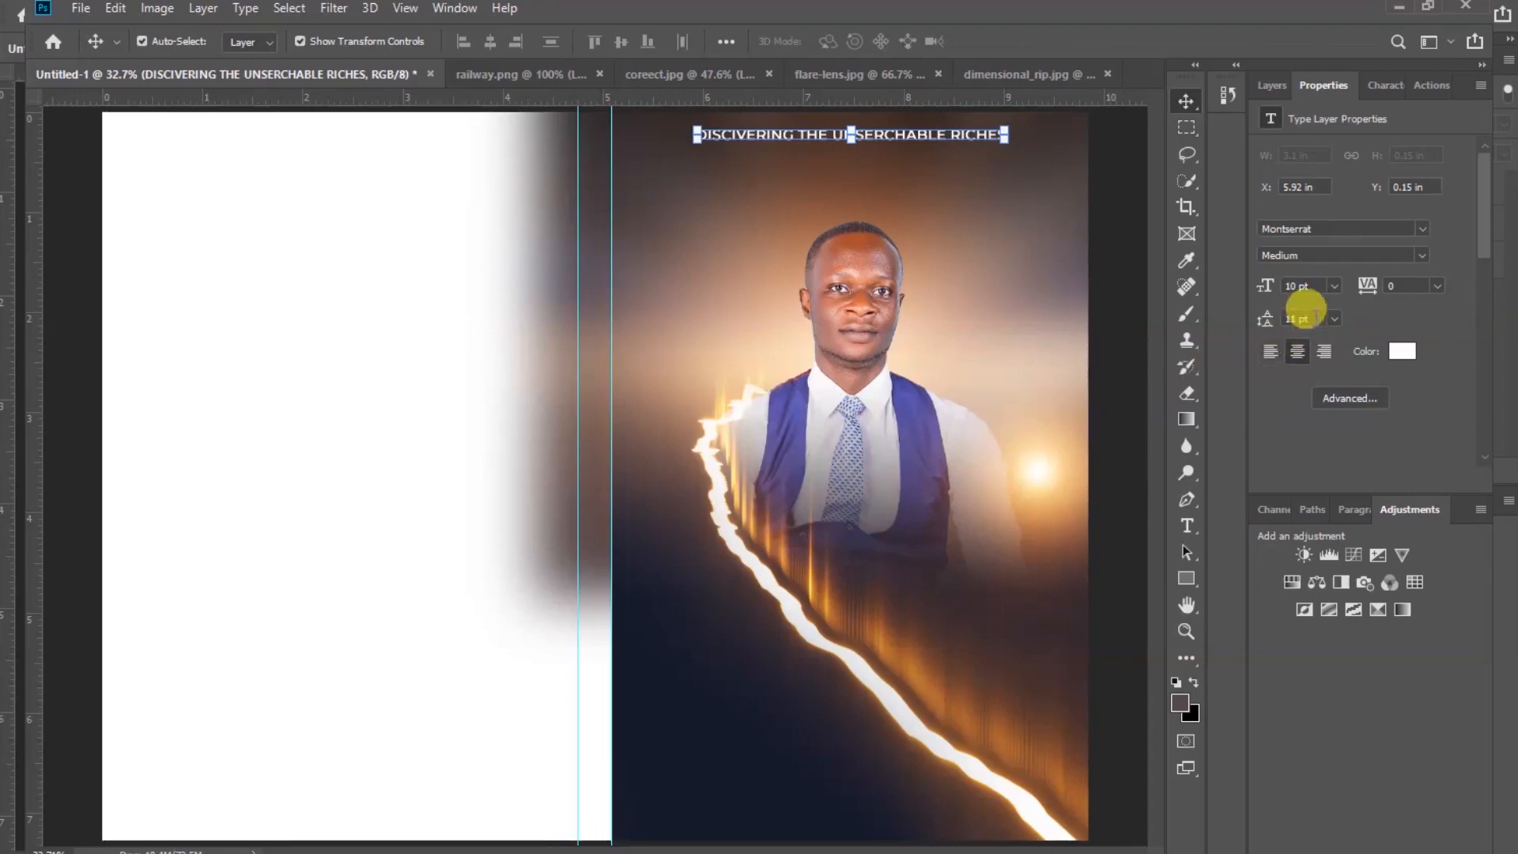
Set the heading's font size to 11 pt and nudge it slightly into place
click(1334, 287)
click(1322, 393)
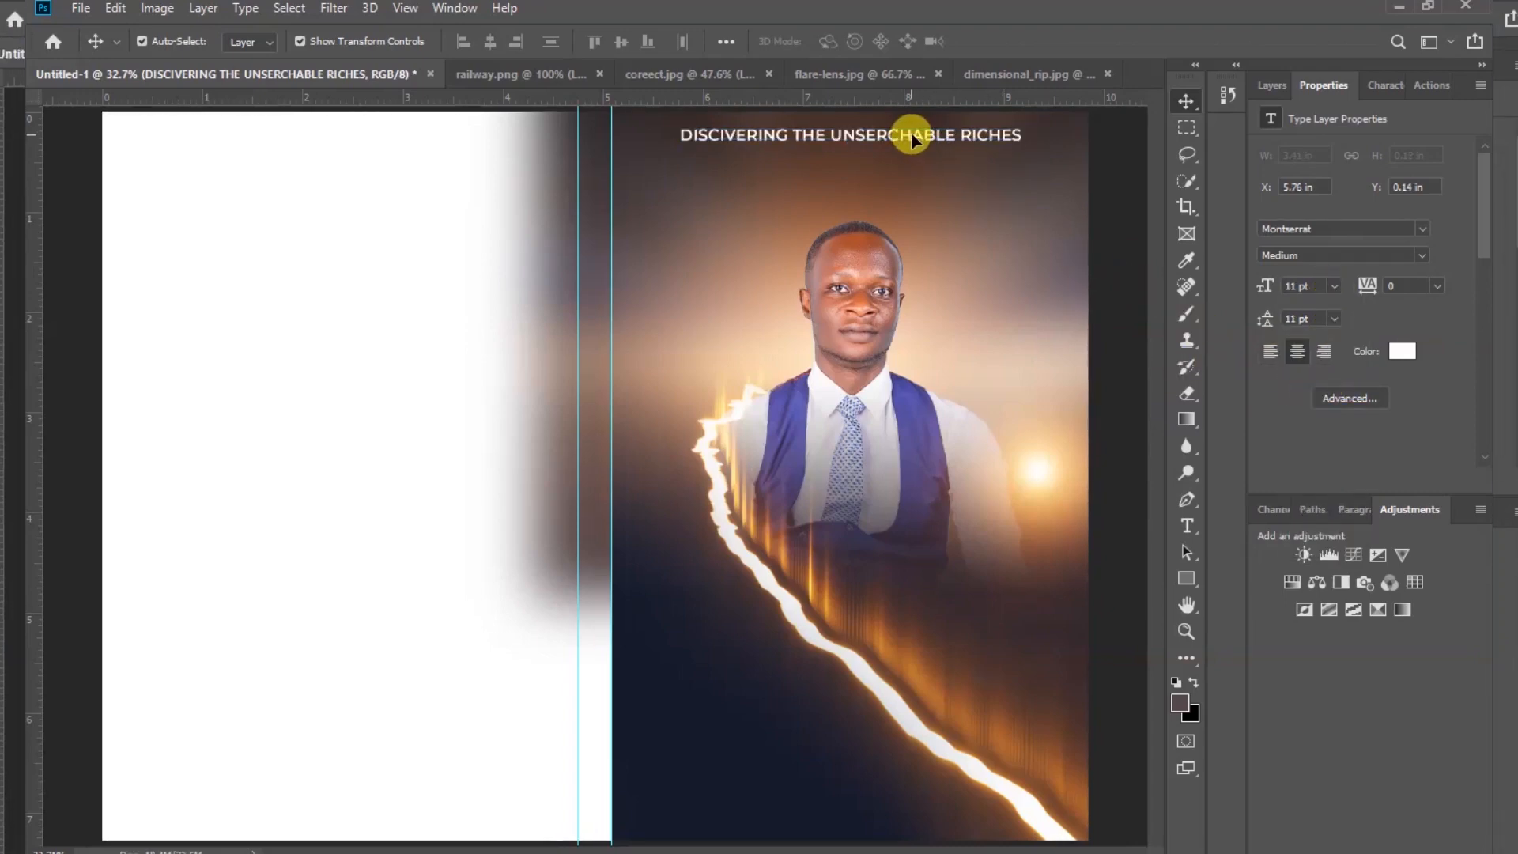
drag(913, 138, 924, 141)
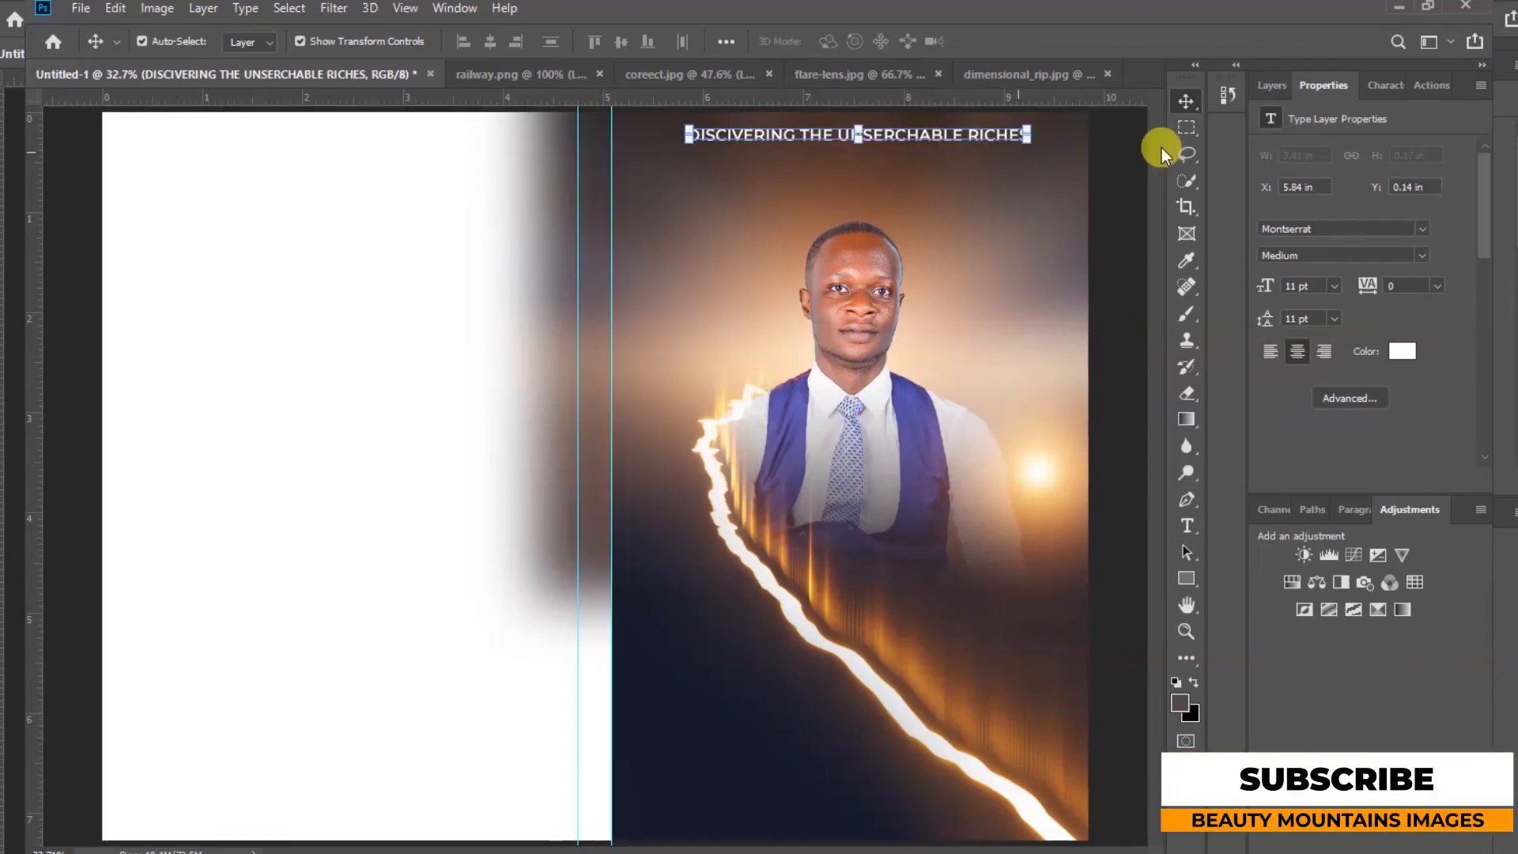
Duplicate the heading below itself and change the copy's text to HIGHJY RECOMMENDED FOR VISIONERS
click(1273, 85)
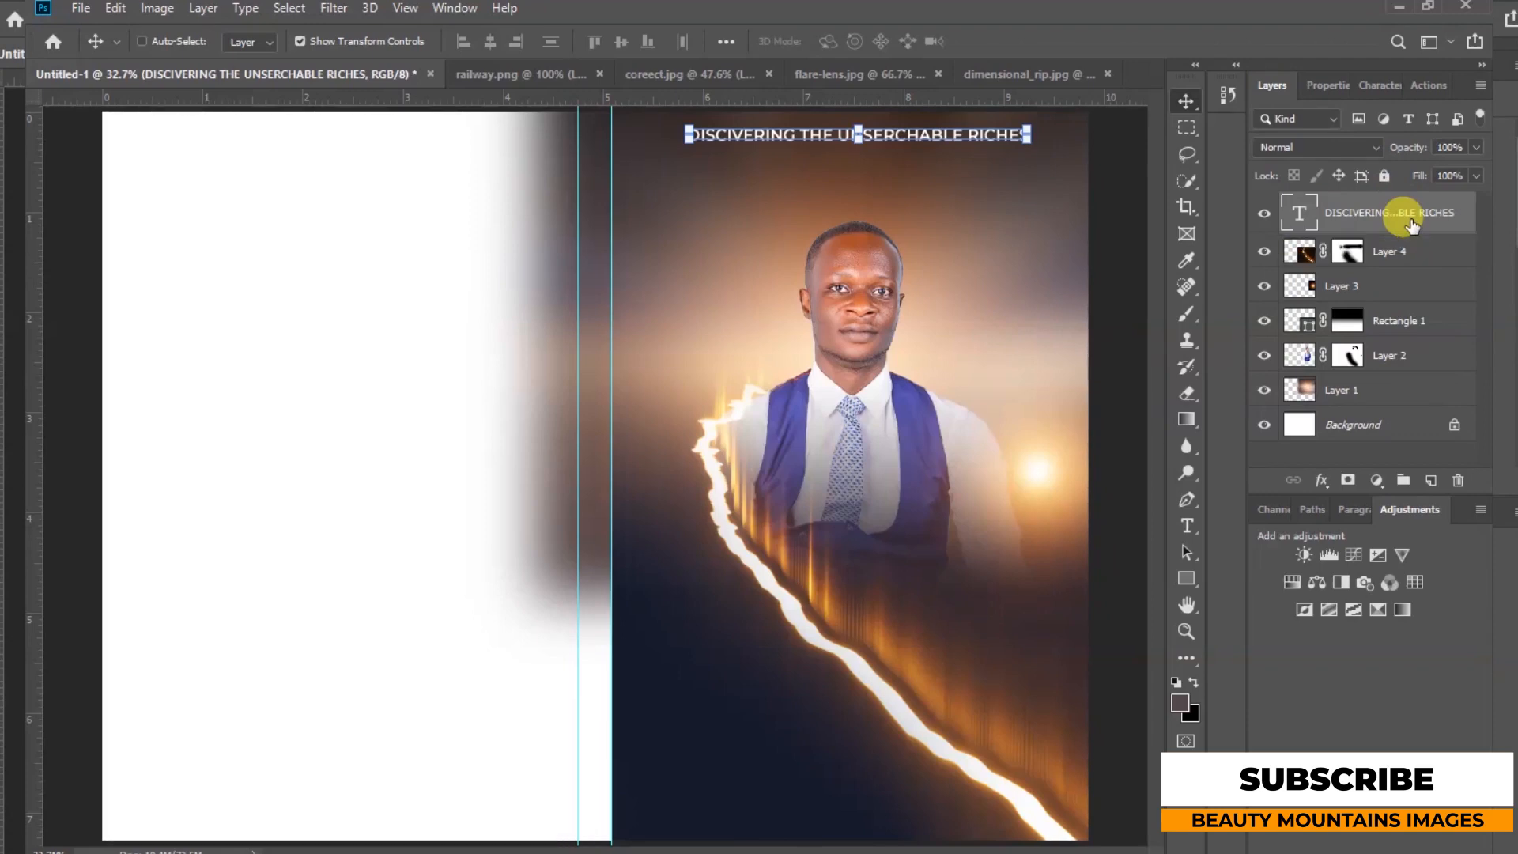
key(ctrl+j)
drag(915, 135, 935, 161)
double_click(927, 159)
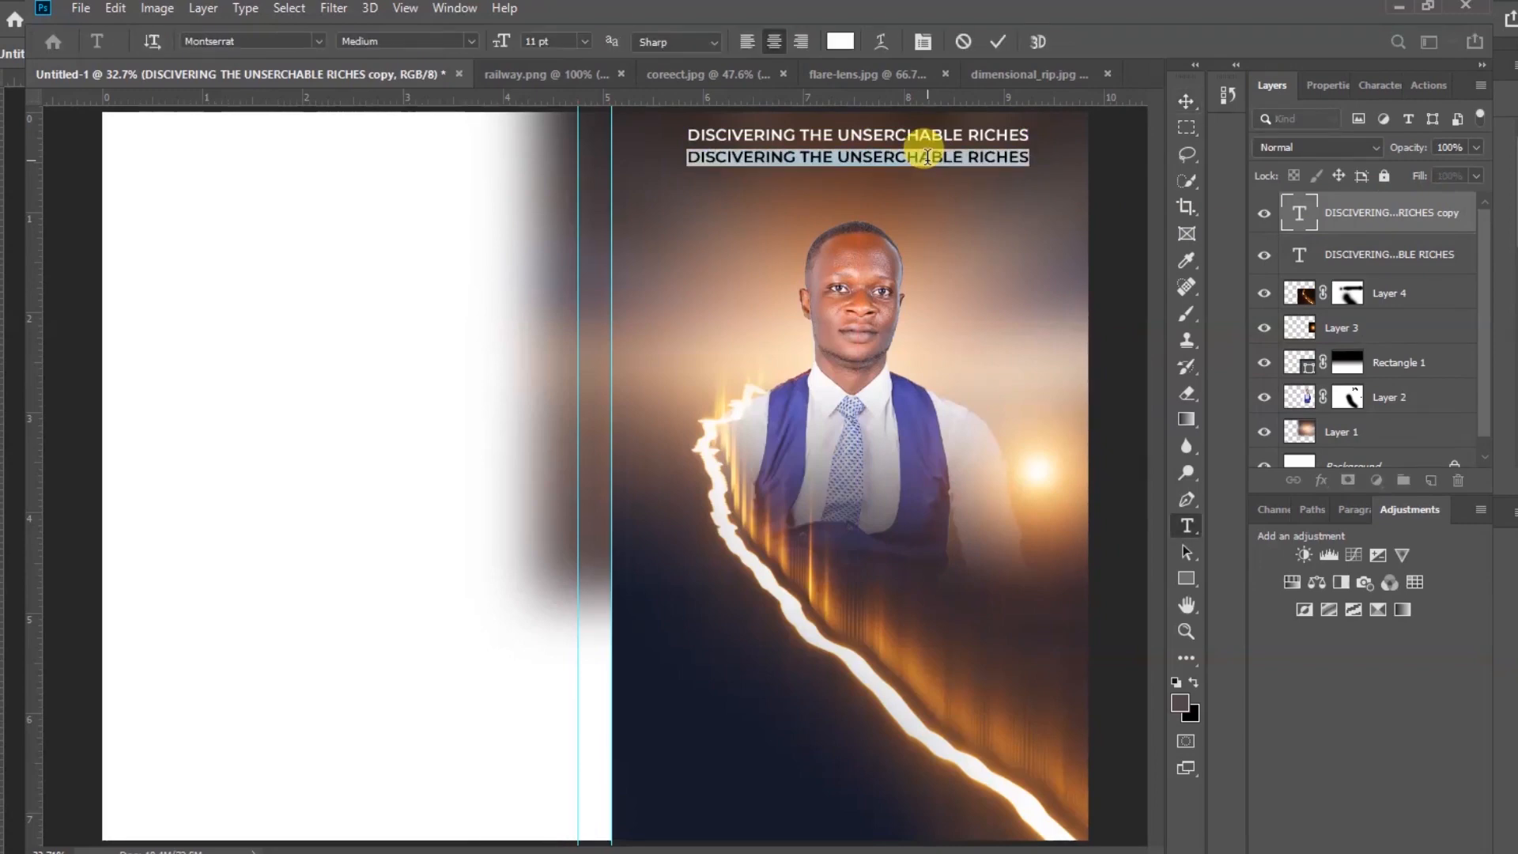
text(HI)
text(GHLY)
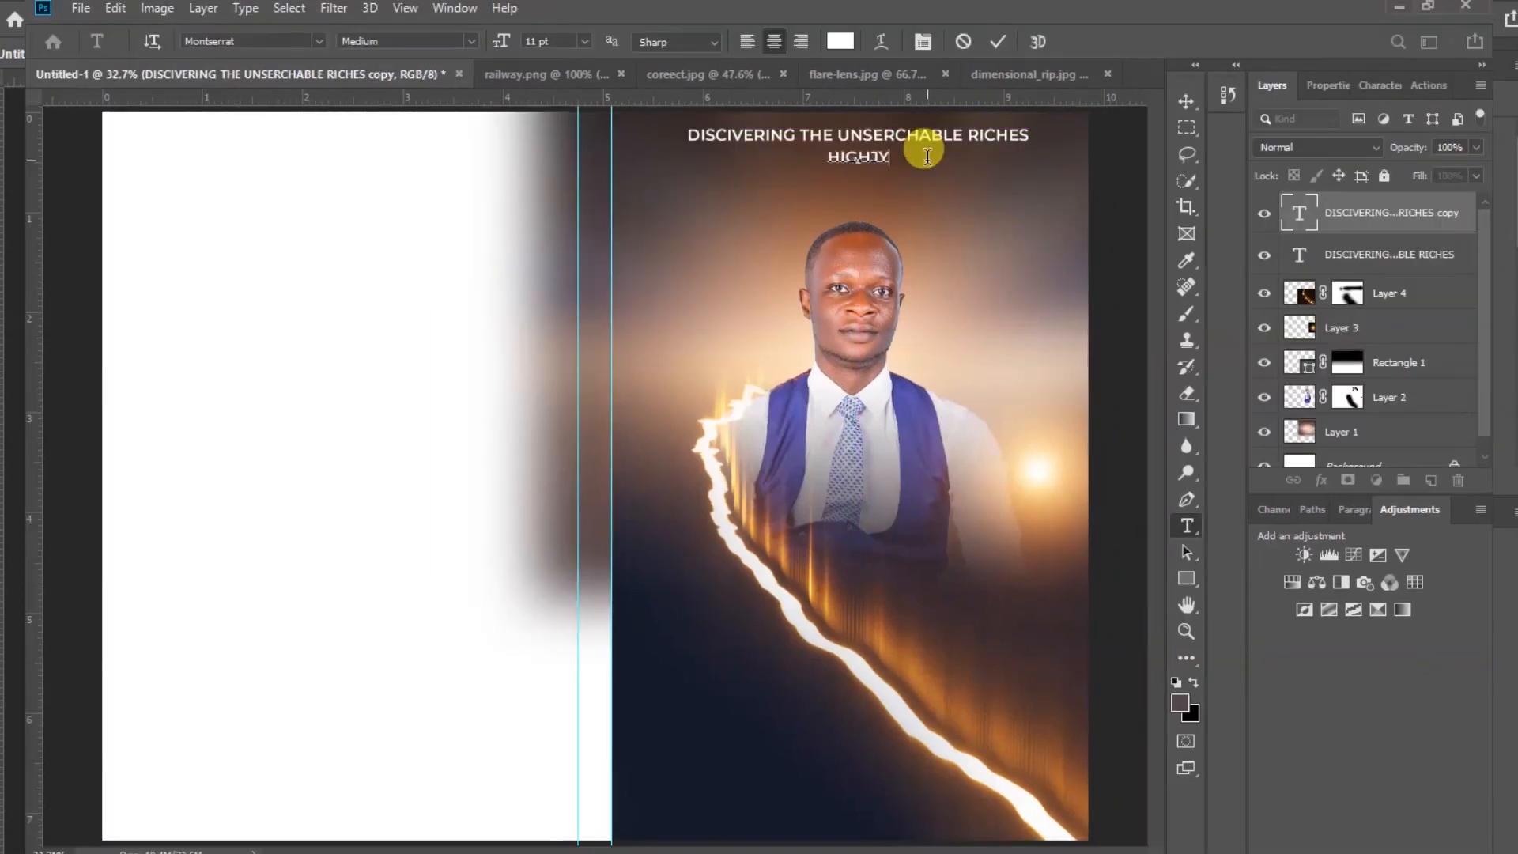
text( RECOMMENDED FOR)
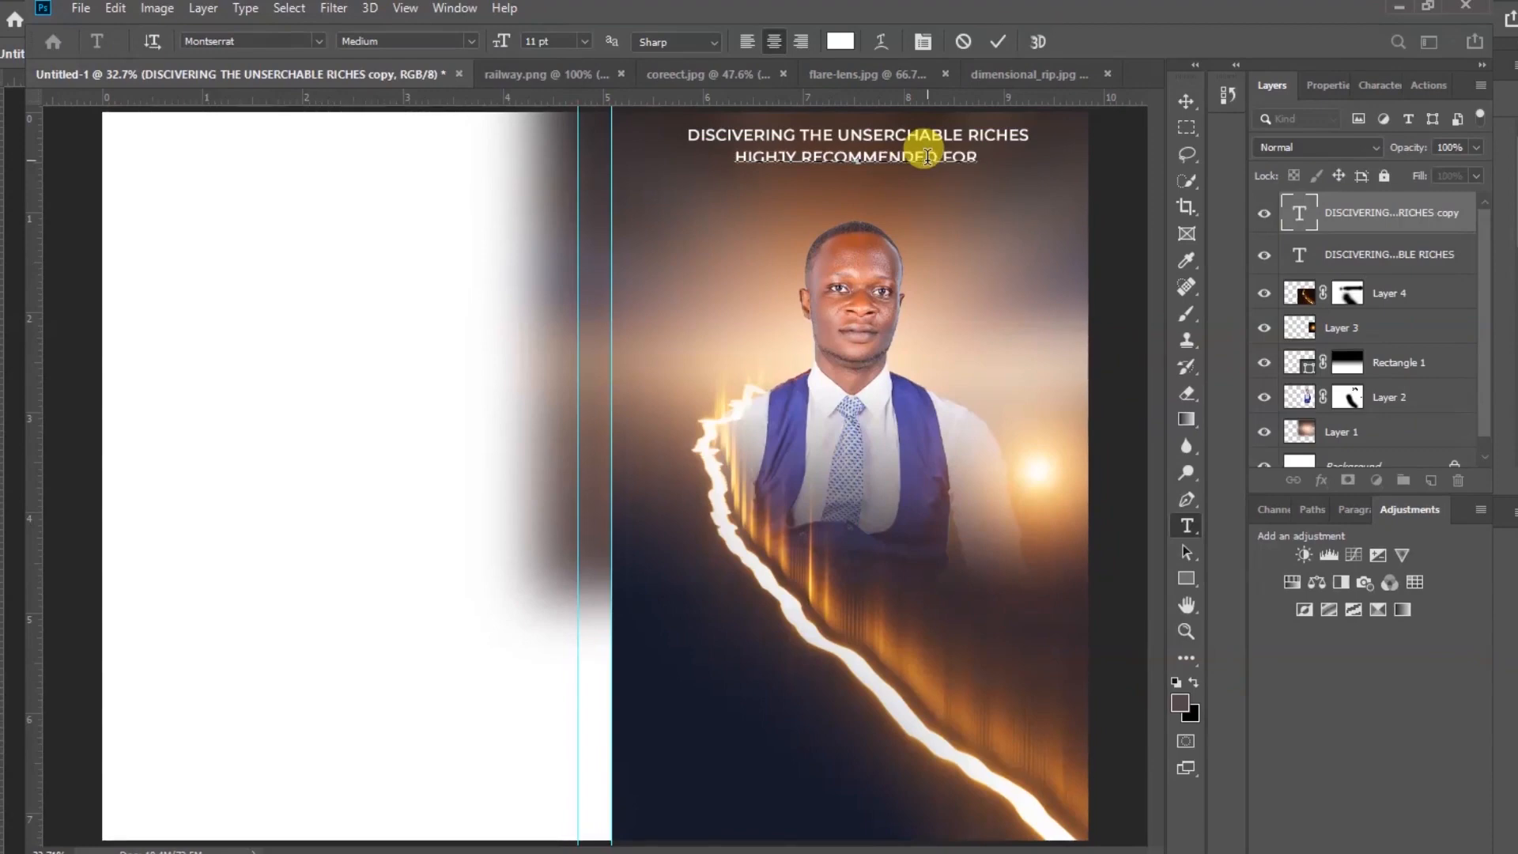
text( VISION)
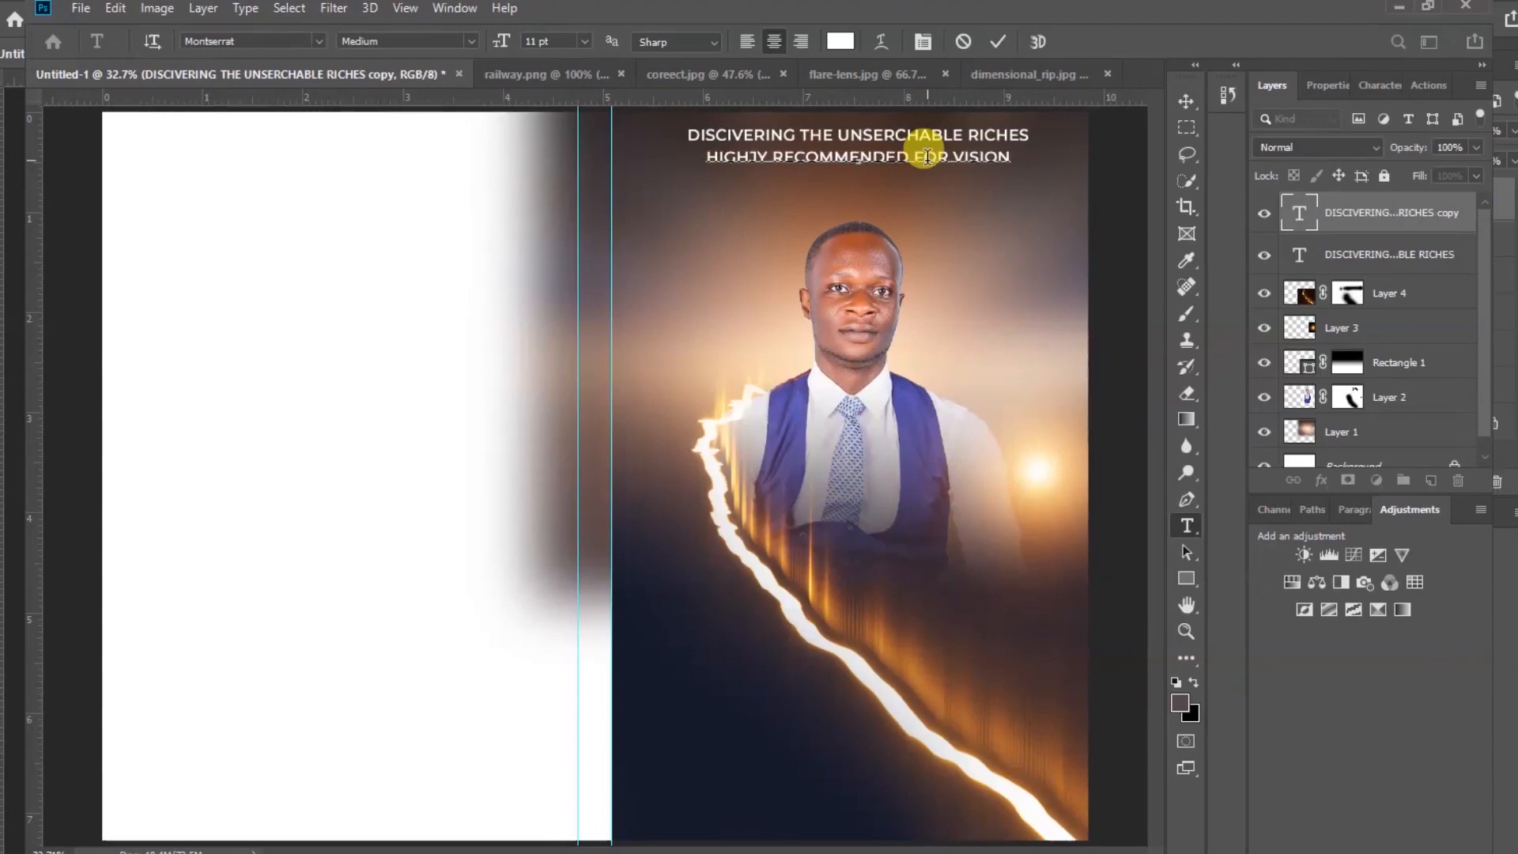
text(ERS)
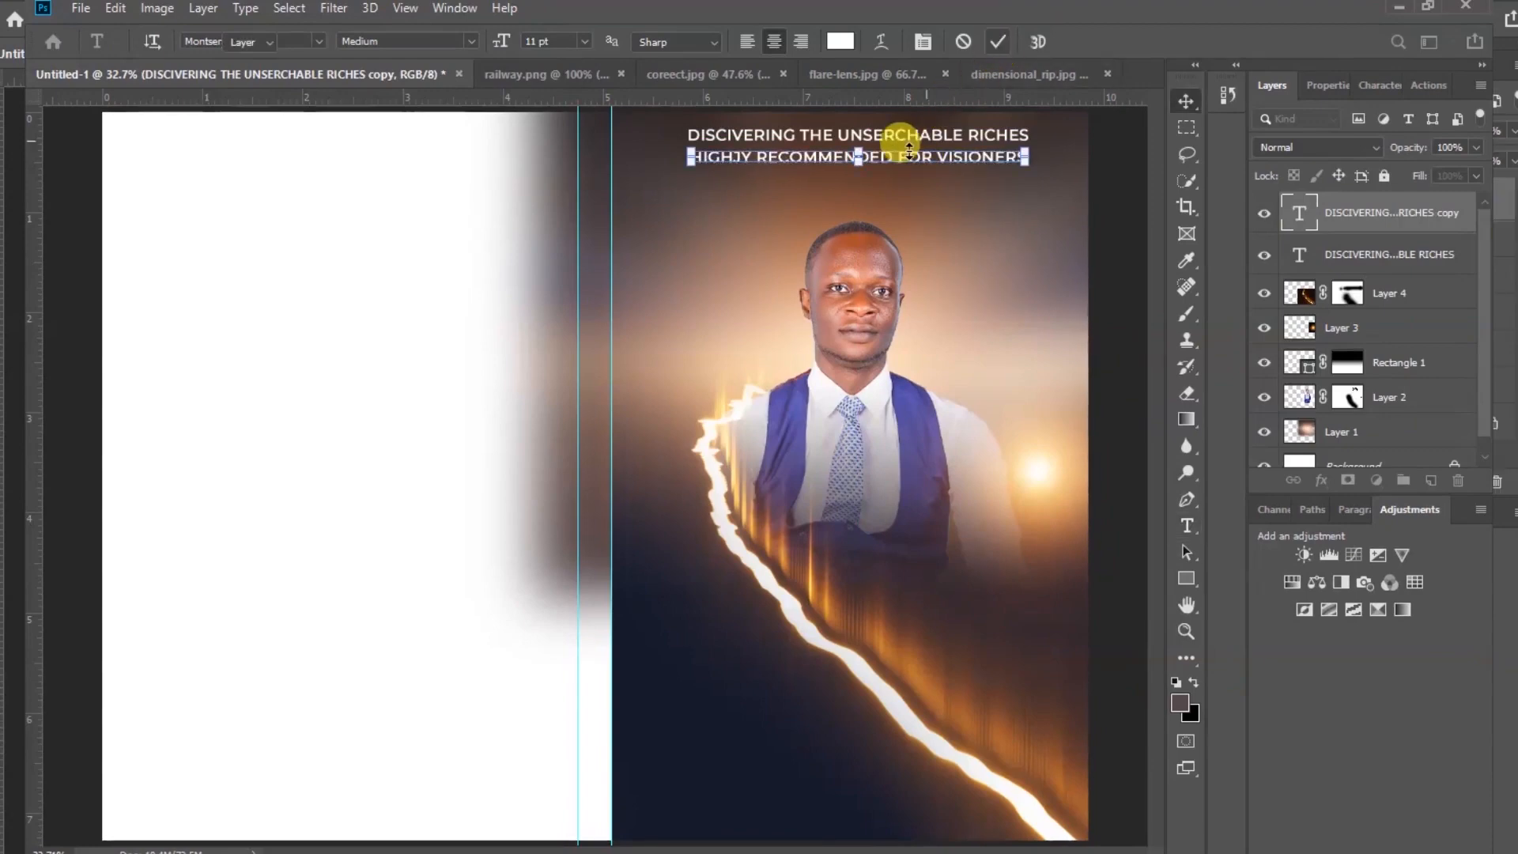
key(ctrl+Return)
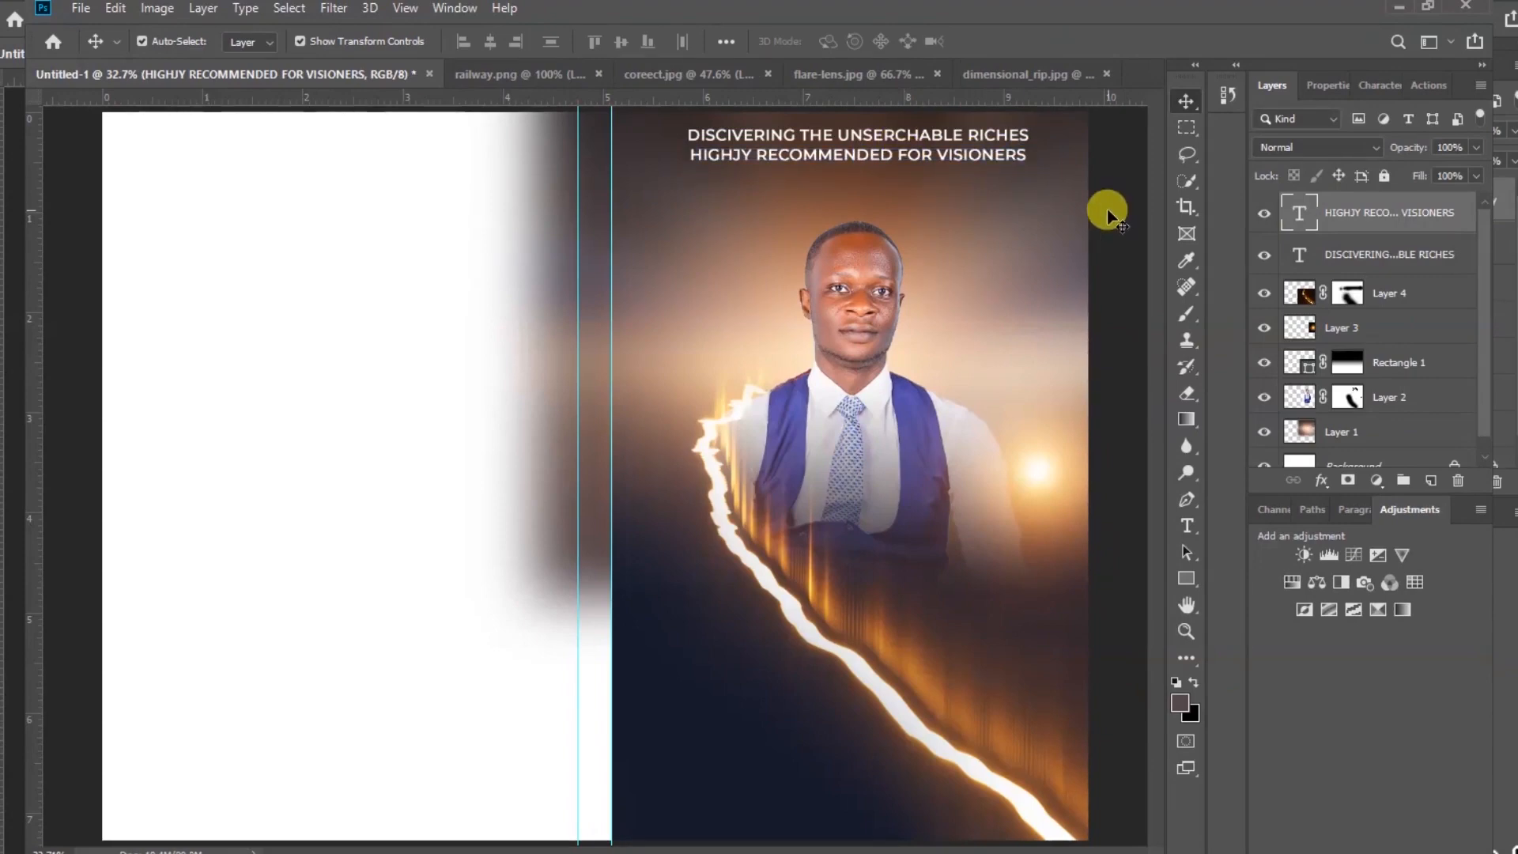
Duplicate the top heading, move the copy down to the lower part of the front page, and change its text to THE
click(1107, 209)
click(1377, 257)
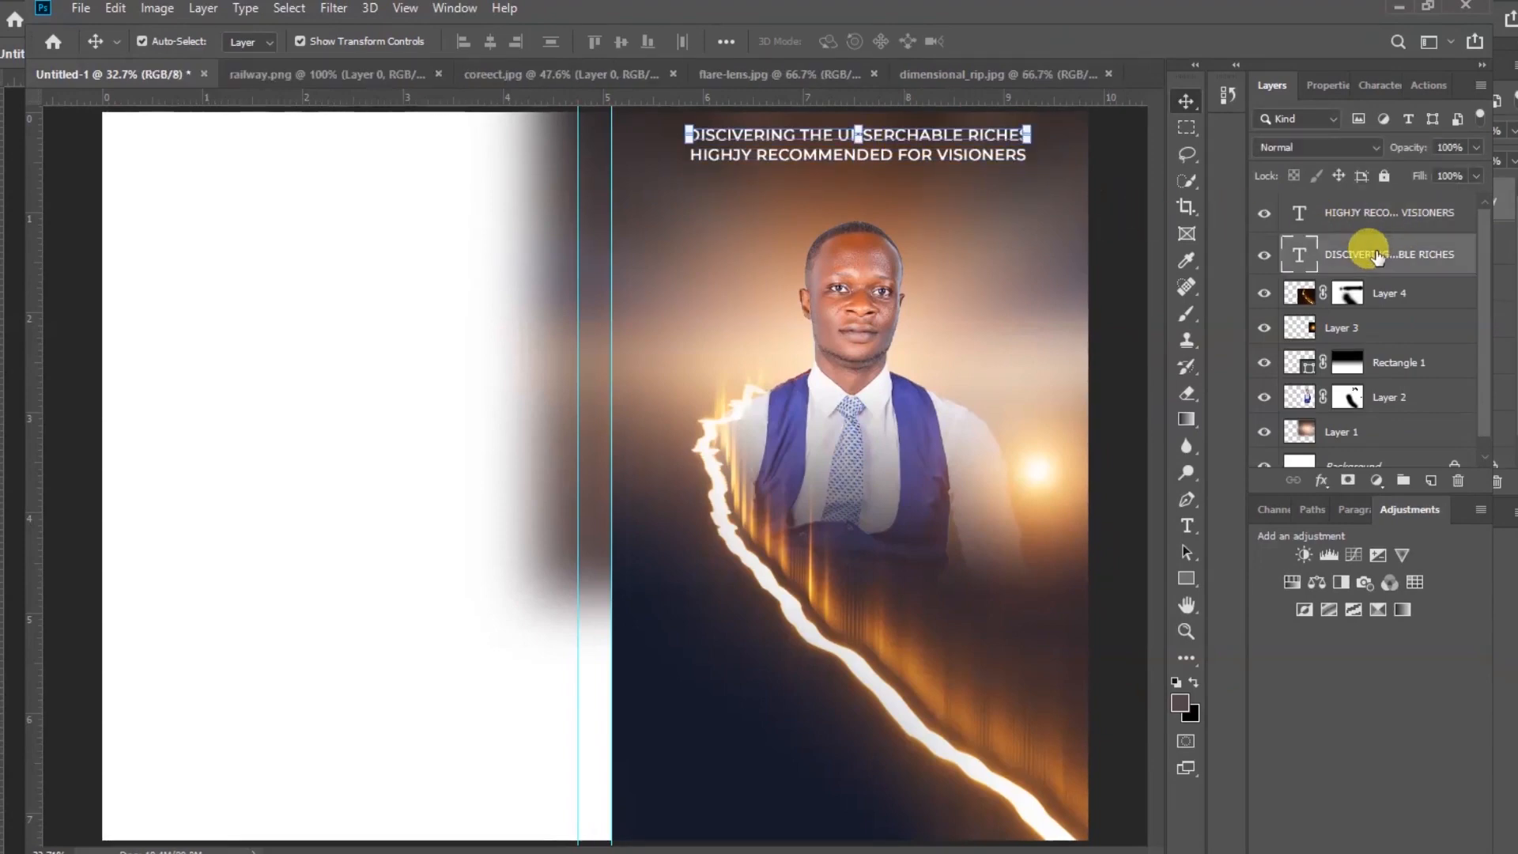
key(ctrl)
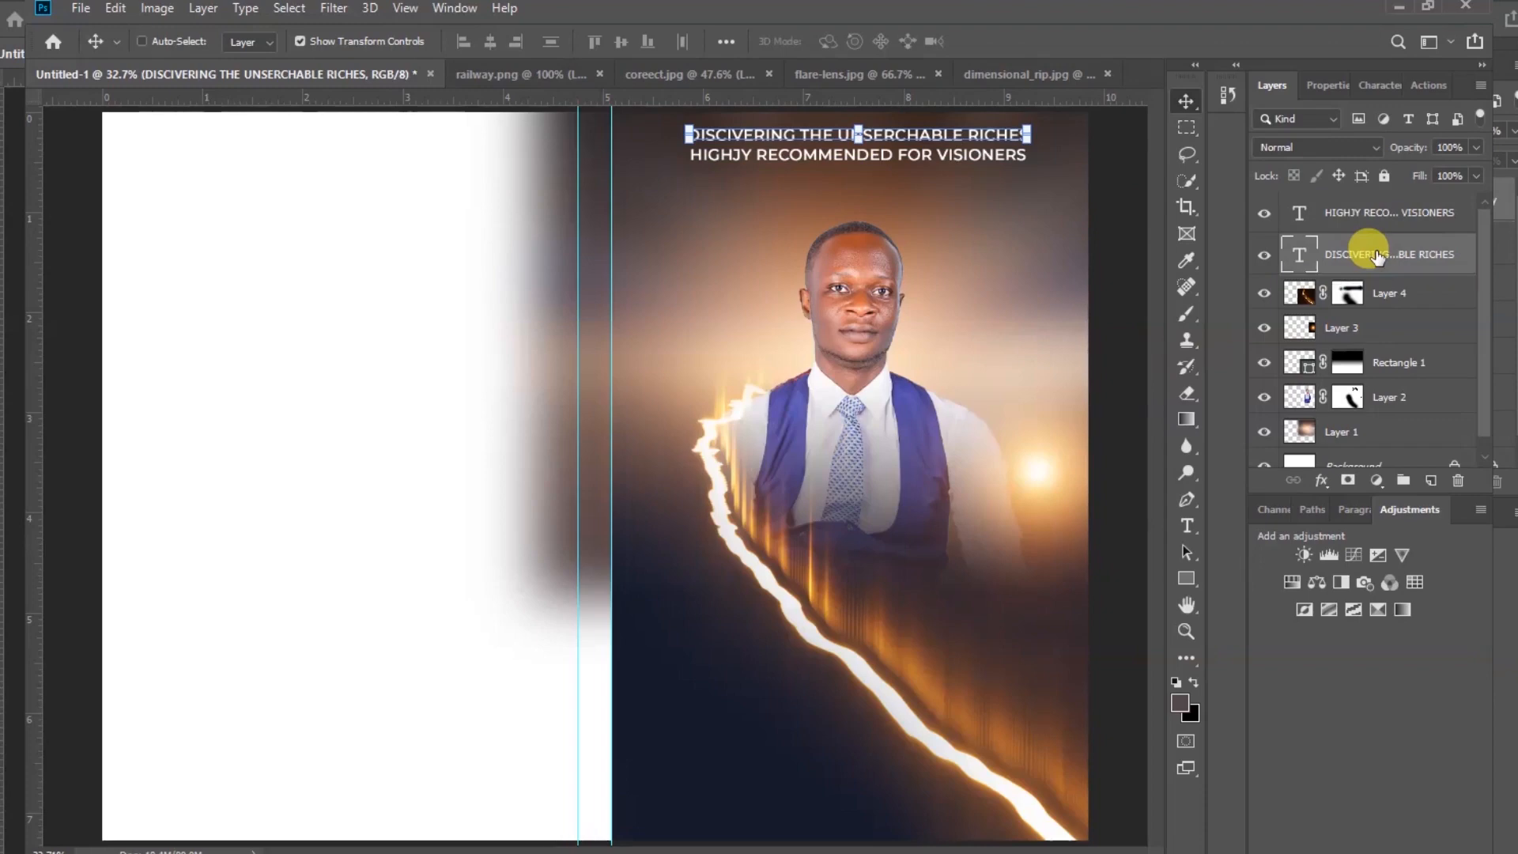
key(ctrl+j)
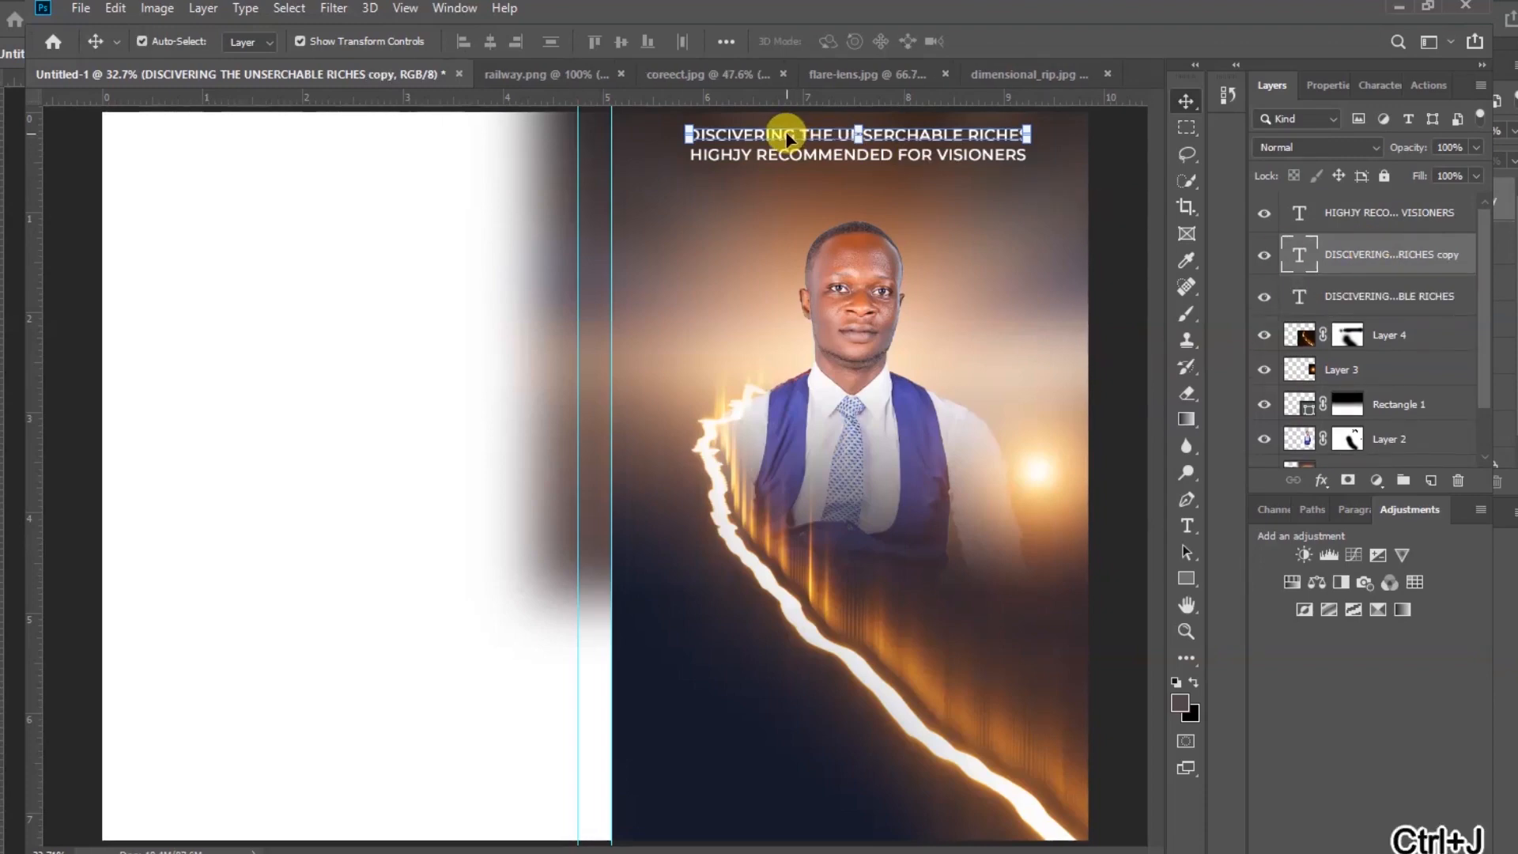
drag(788, 138, 721, 686)
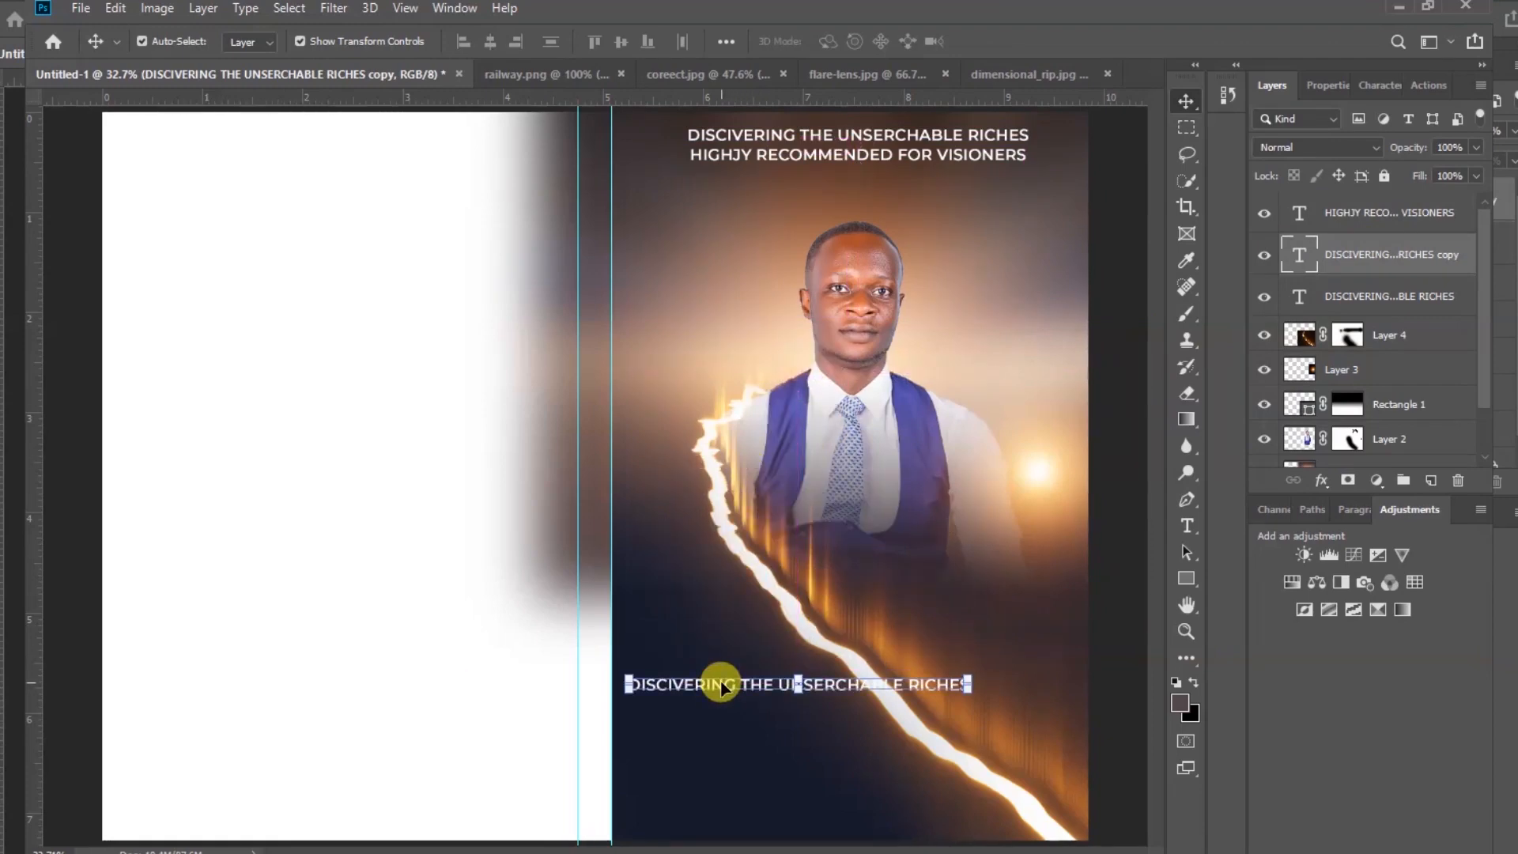
double_click(722, 687)
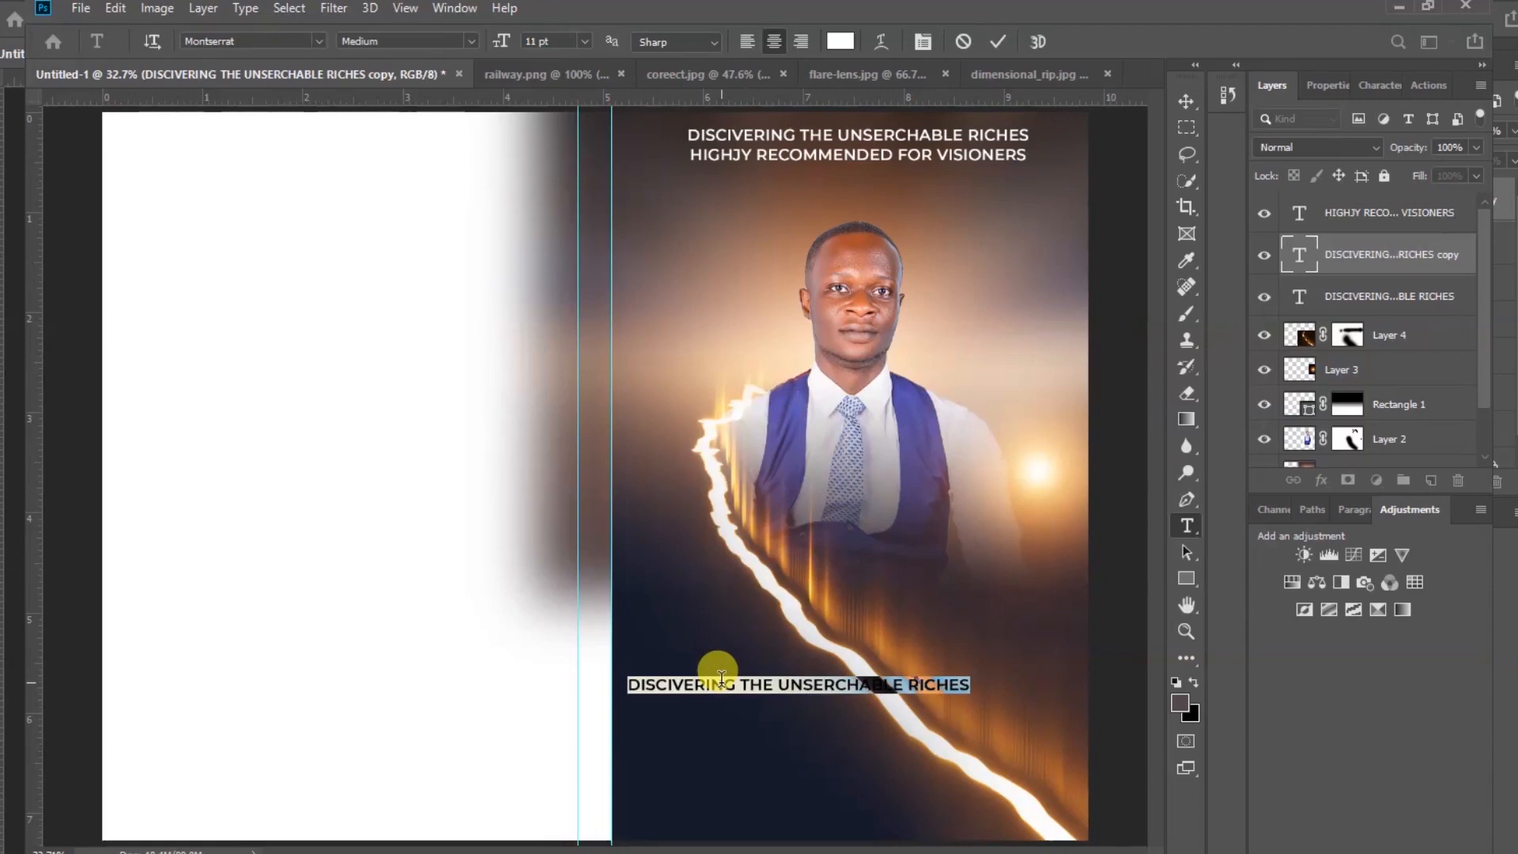
text(THE)
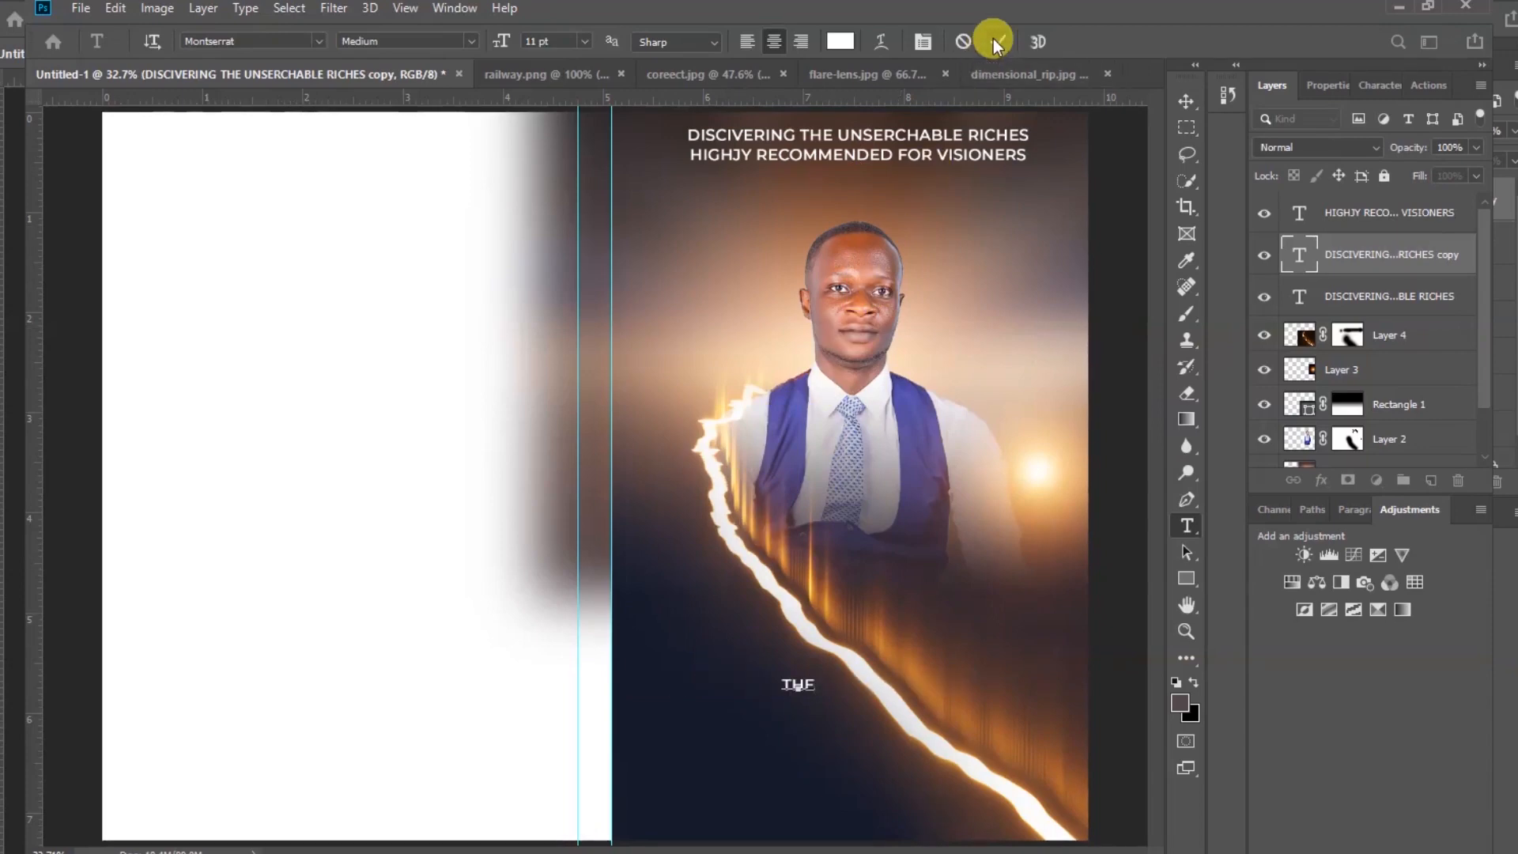
click(993, 39)
key(v)
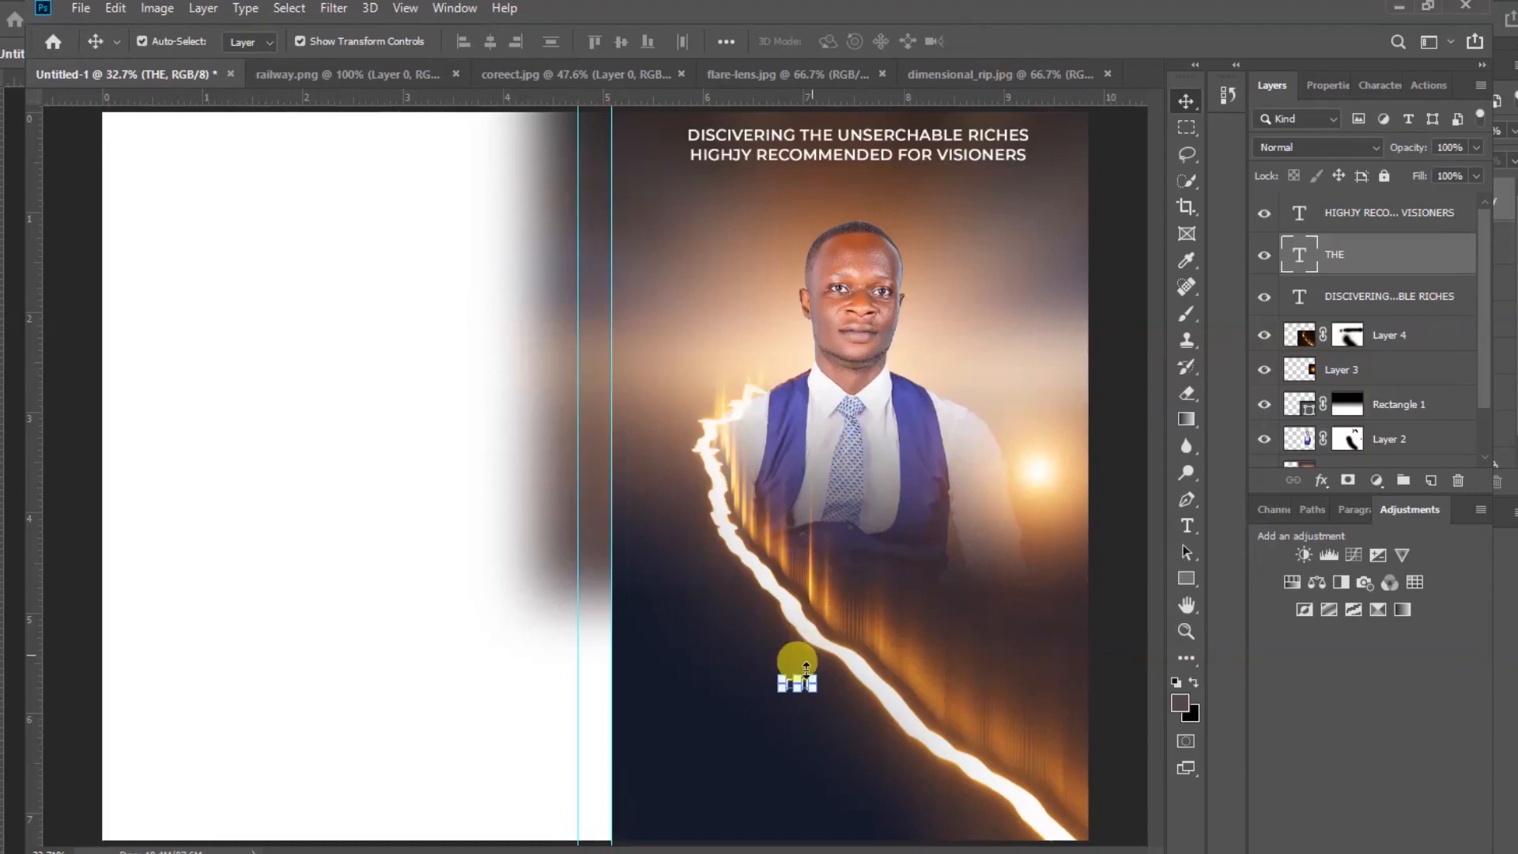
Enlarge the THE text to about 247% and set its font to ADAM.CG PRO
drag(783, 677, 692, 647)
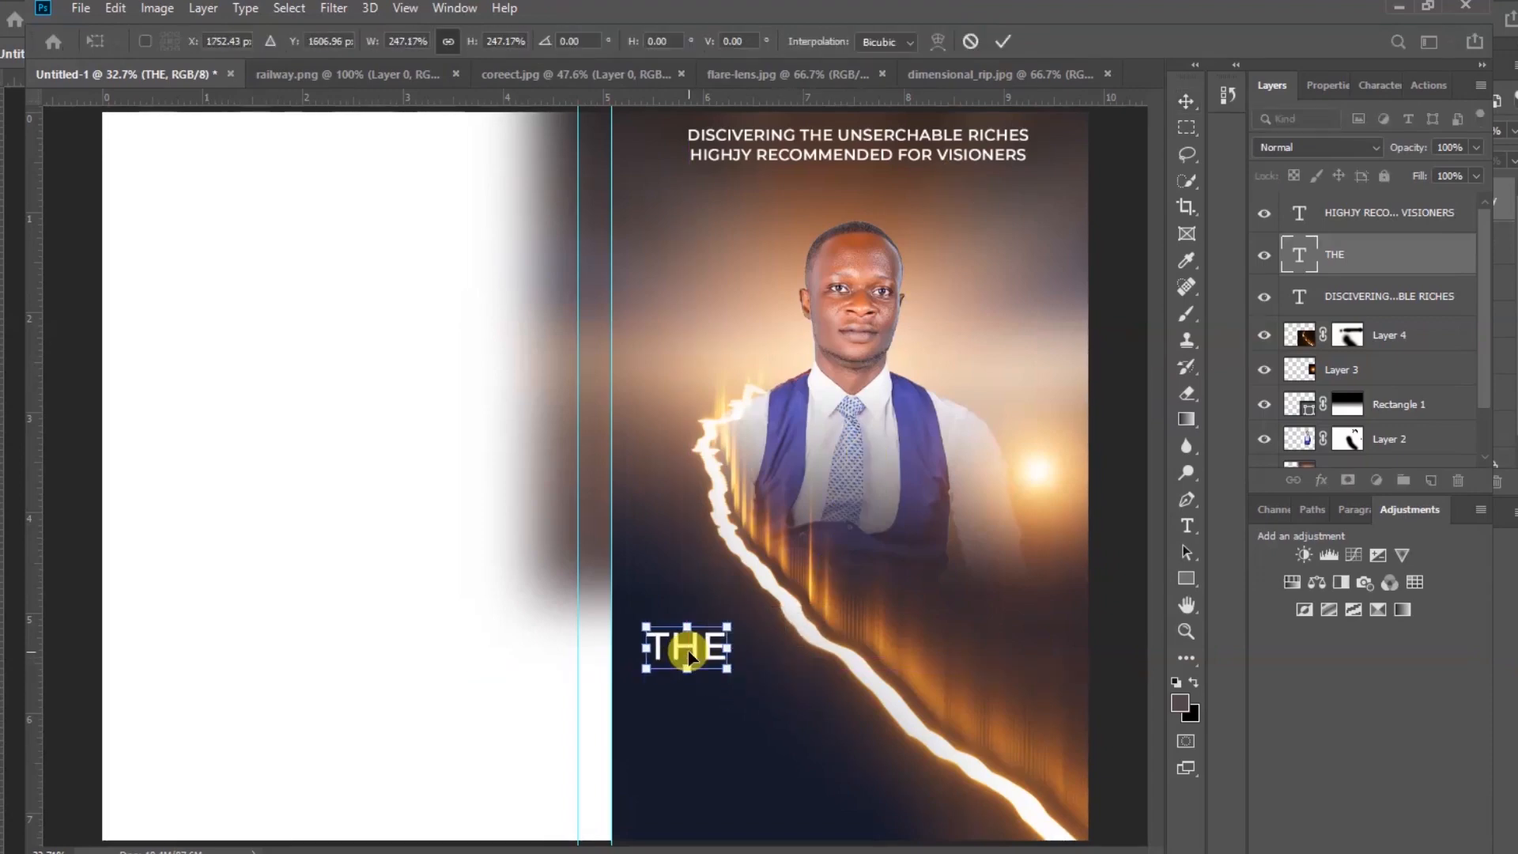
click(1003, 40)
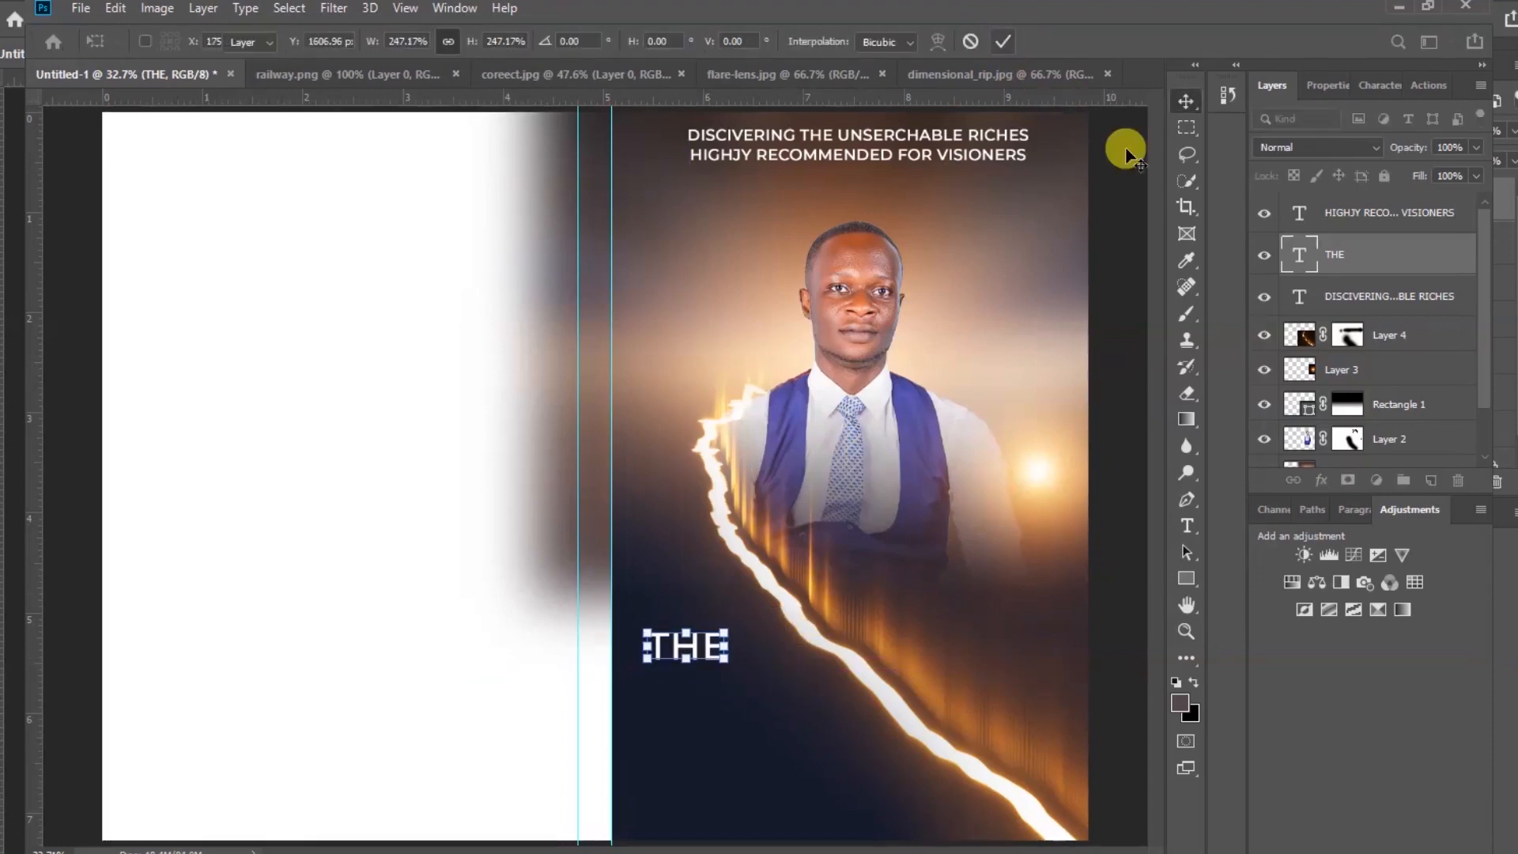
click(1321, 89)
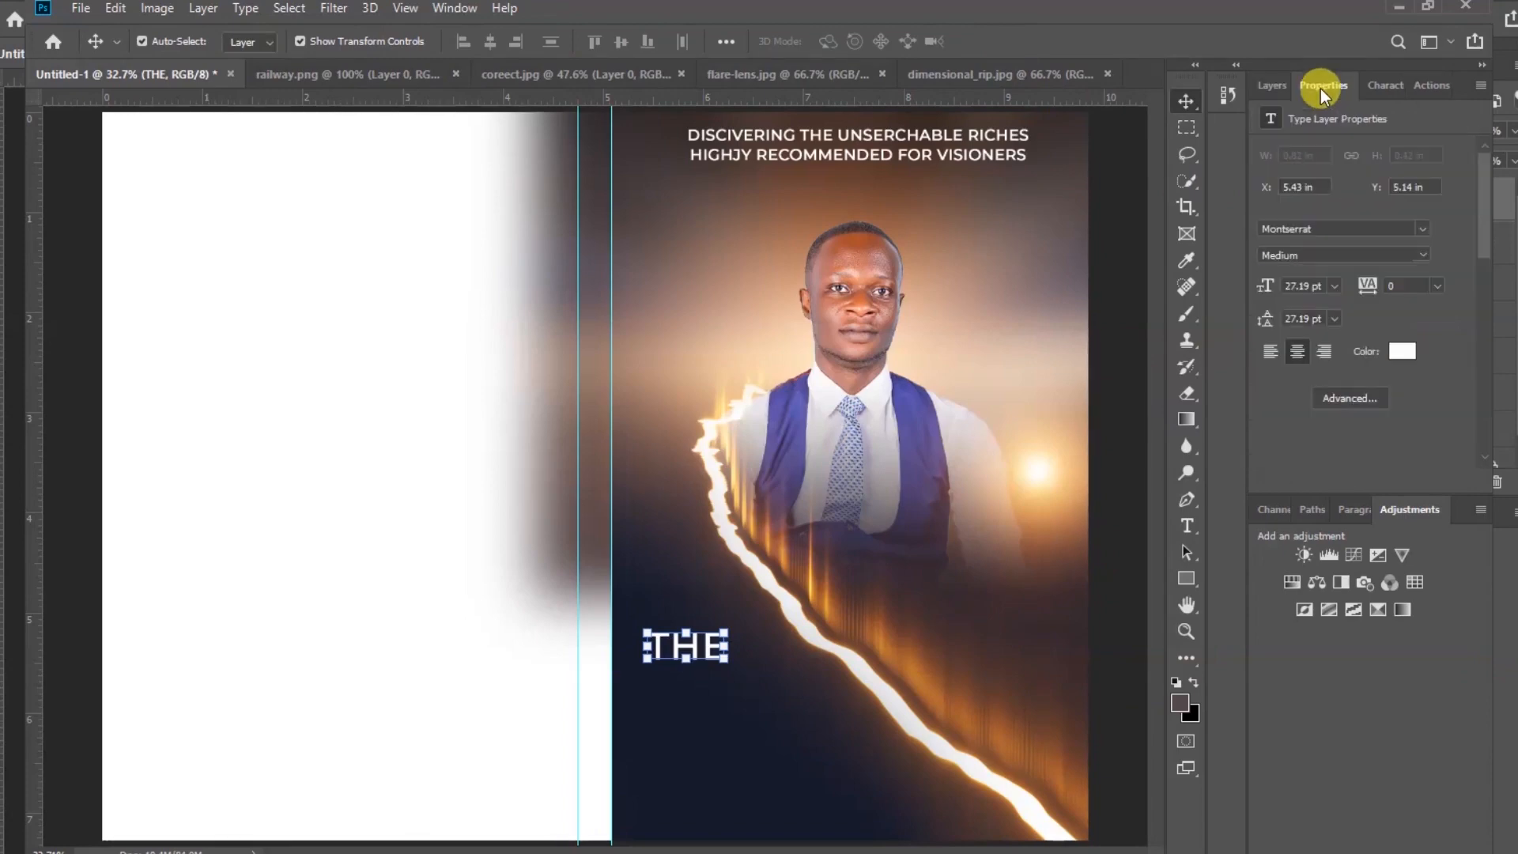
click(1423, 231)
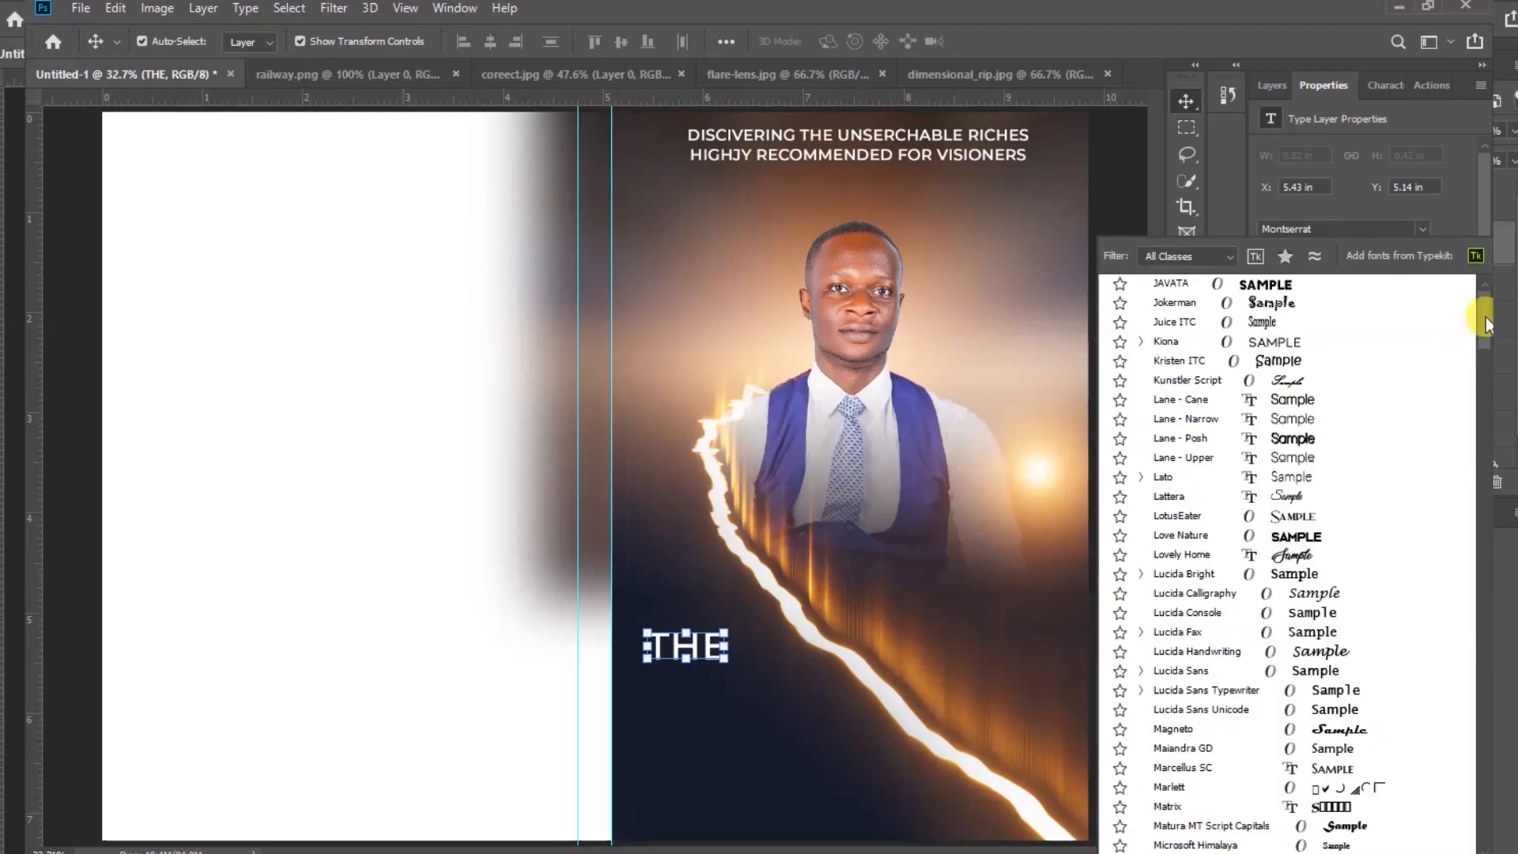
mouse_move(1487, 322)
mouse_down()
mouse_move(1486, 353)
mouse_move(1487, 311)
mouse_up()
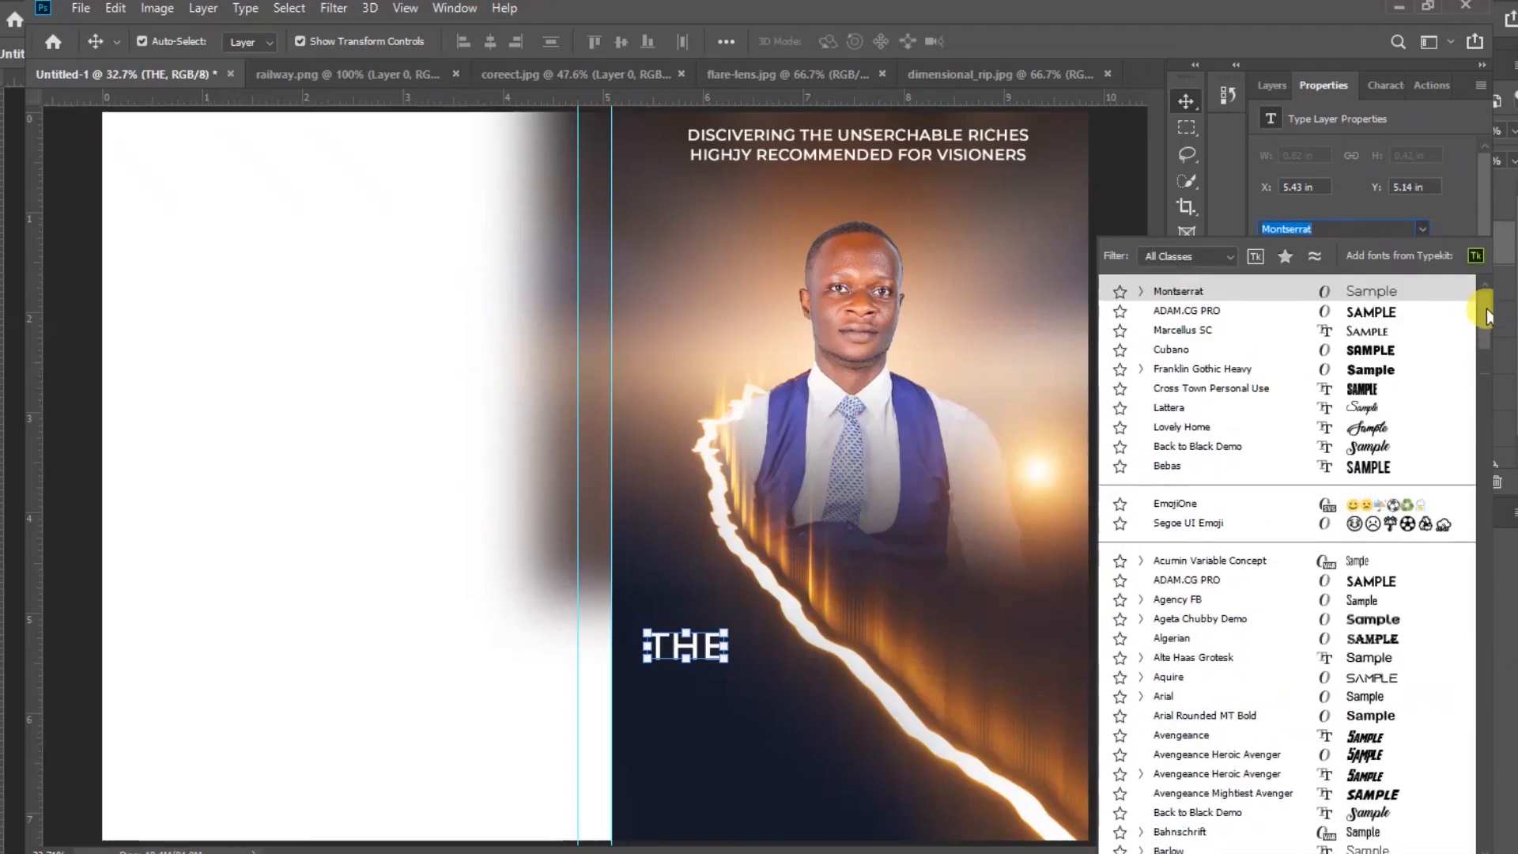
click(1195, 313)
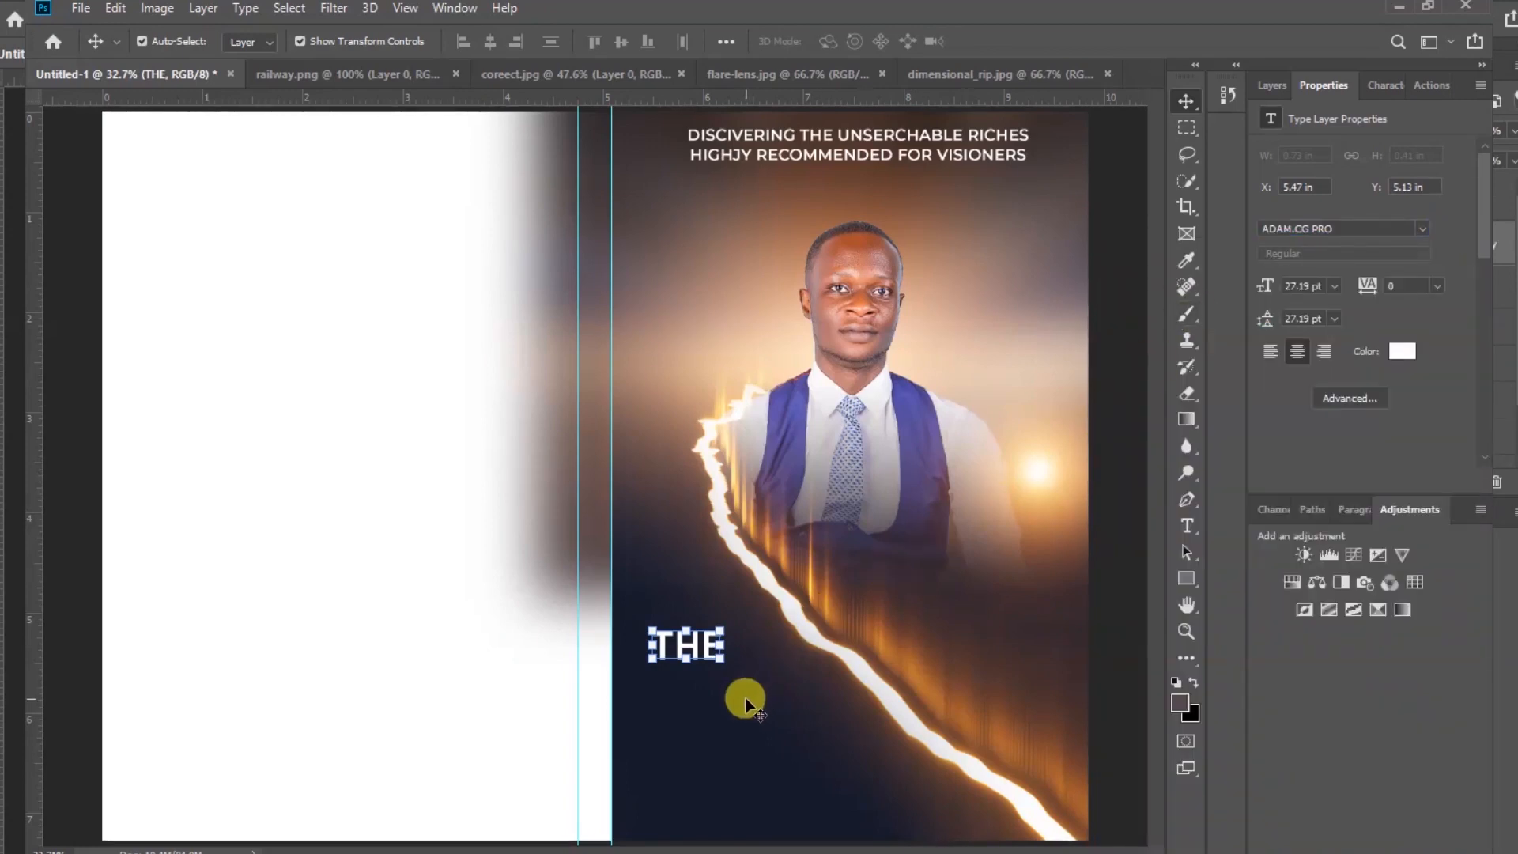
Scale THE up again to about 141% and position it at the lower left of the front page
click(716, 660)
mouse_move(696, 654)
mouse_down()
mouse_move(744, 678)
mouse_move(699, 641)
mouse_up()
click(715, 655)
click(1001, 42)
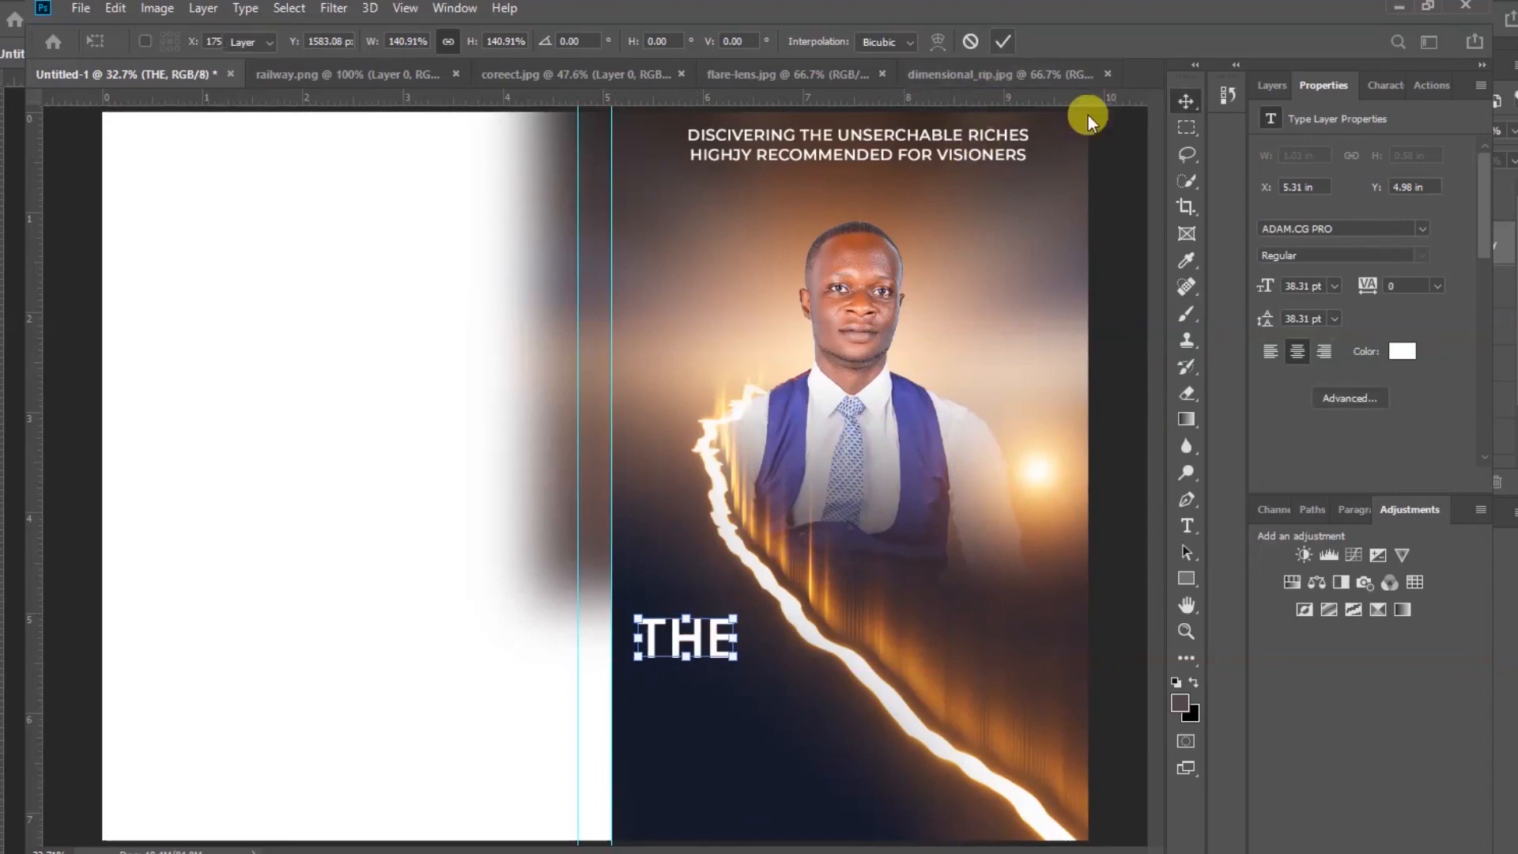
Duplicate THE just below itself and change the copy's text to GREAT
click(1388, 85)
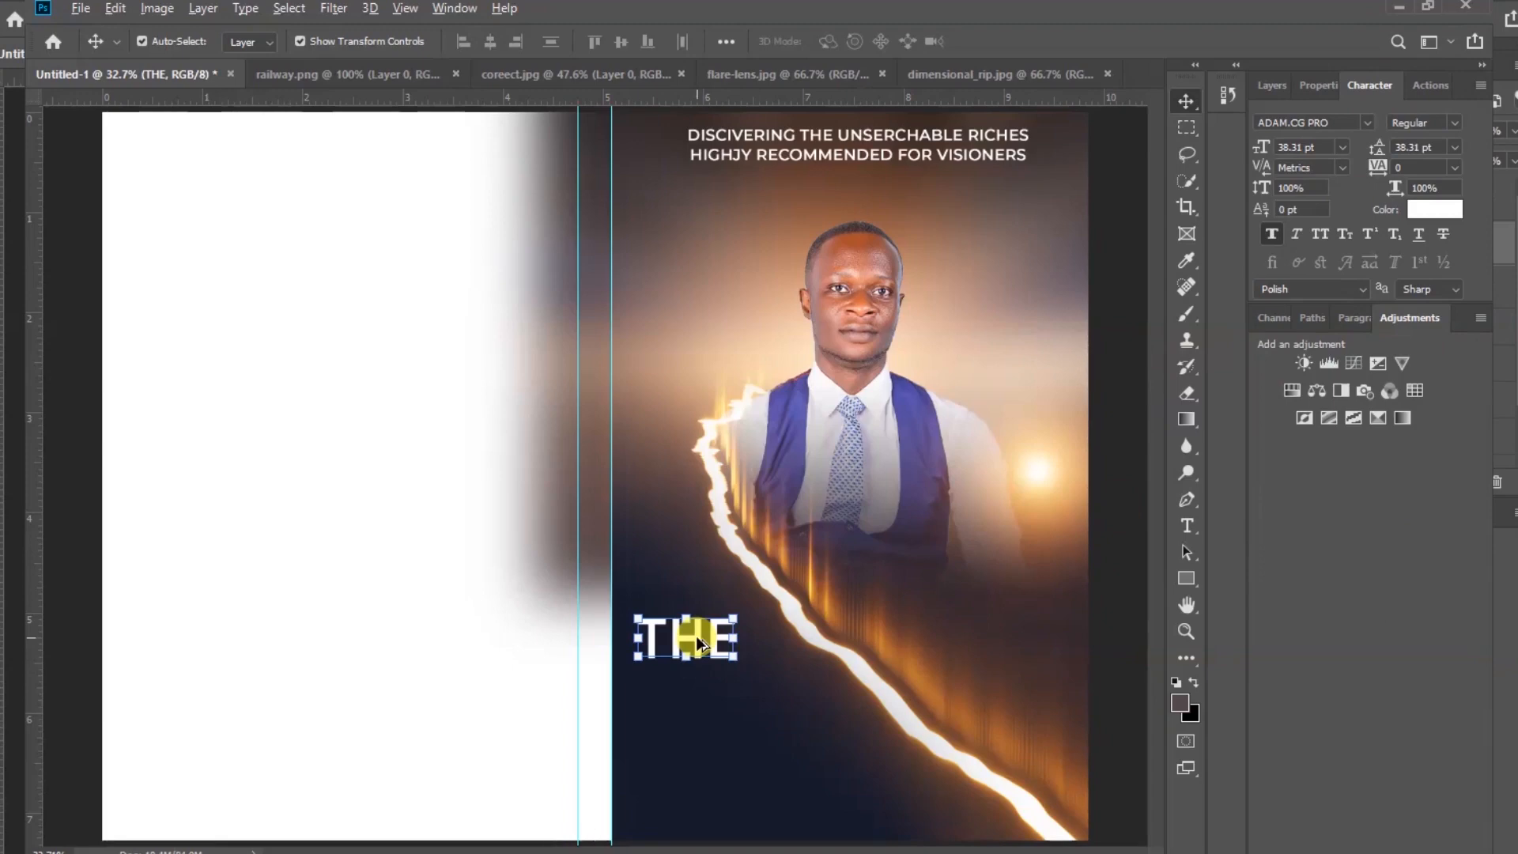
drag(693, 633, 697, 701)
double_click(697, 699)
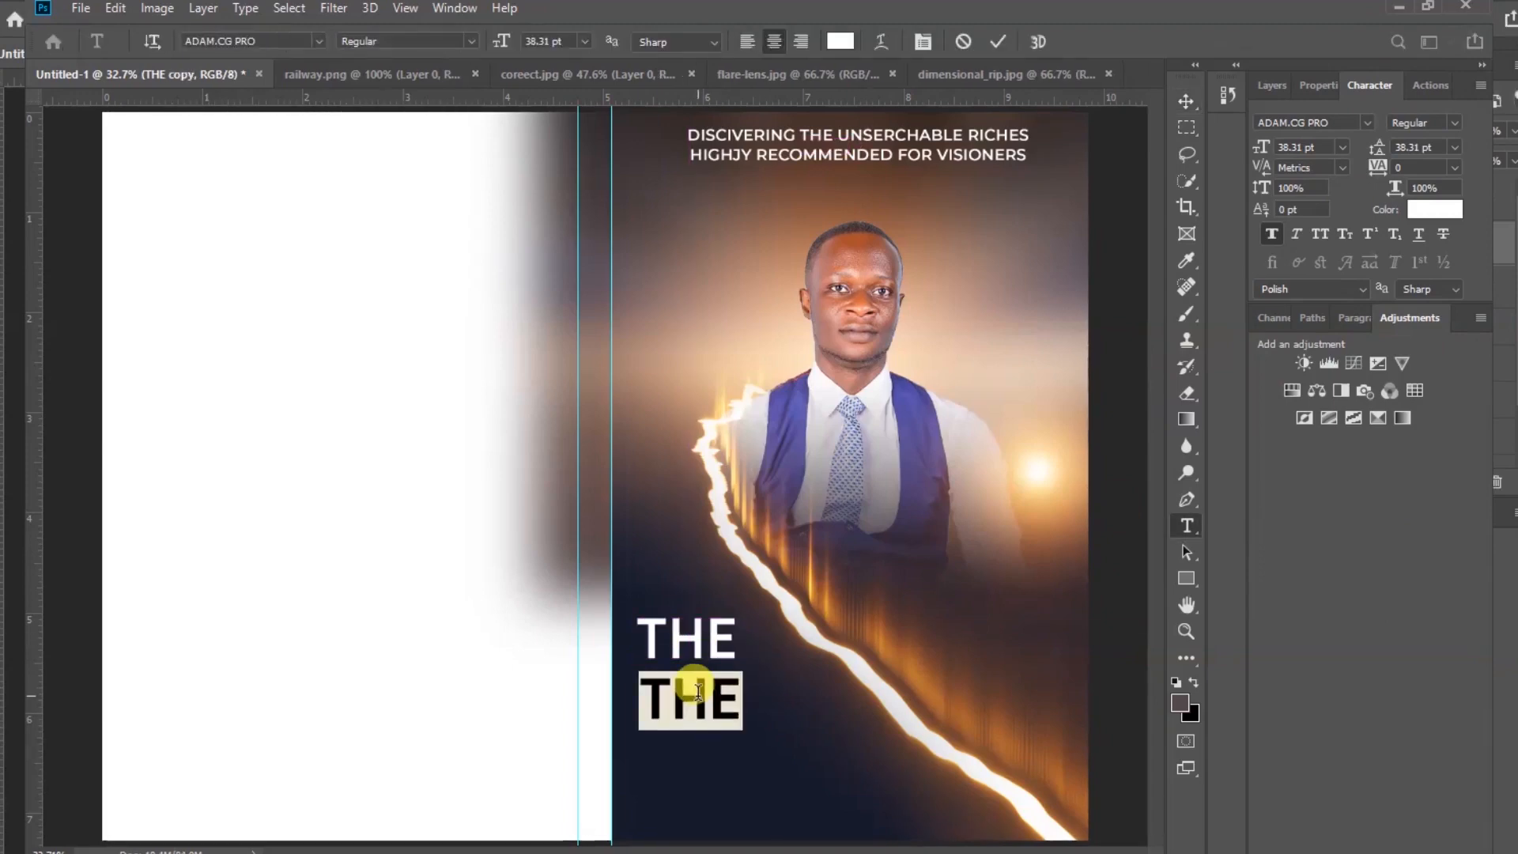
text(GREAT)
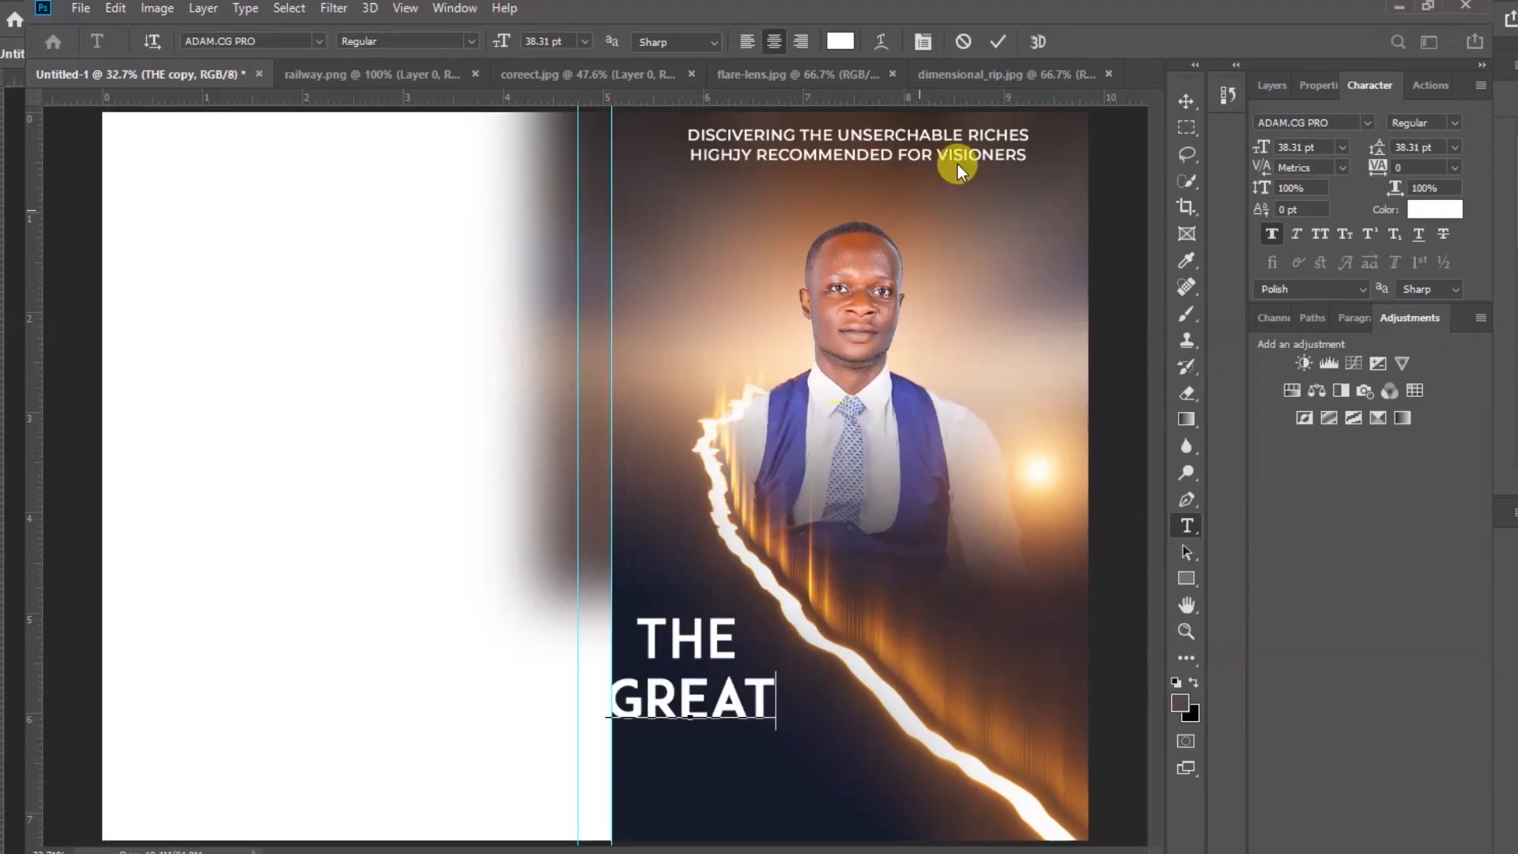
click(998, 41)
key(v)
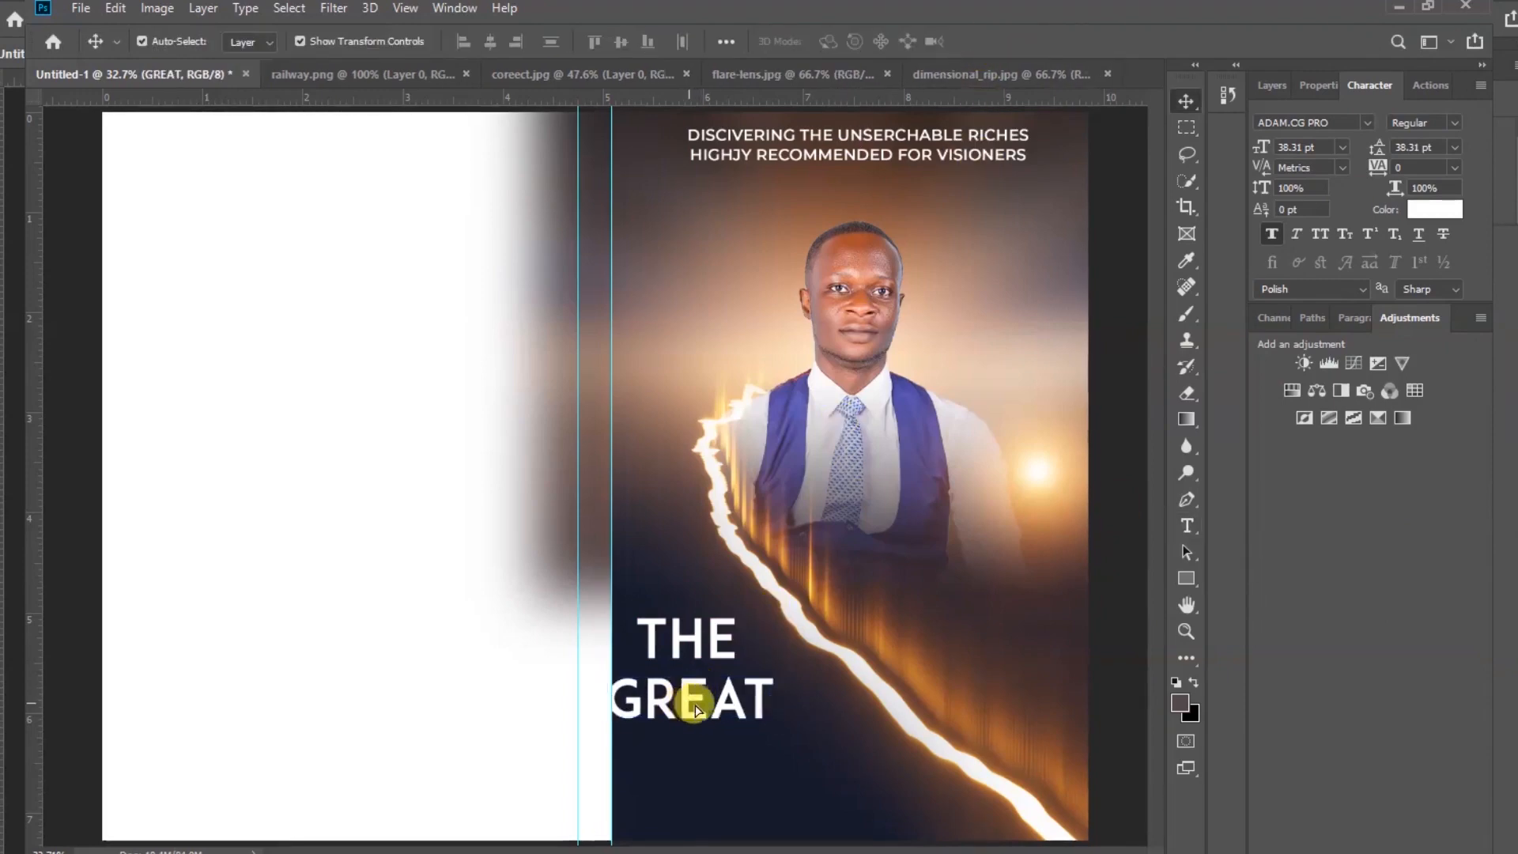
Duplicate GREAT below itself, change the copy's text to AMBITION, and align it with the lines above
drag(694, 708, 706, 758)
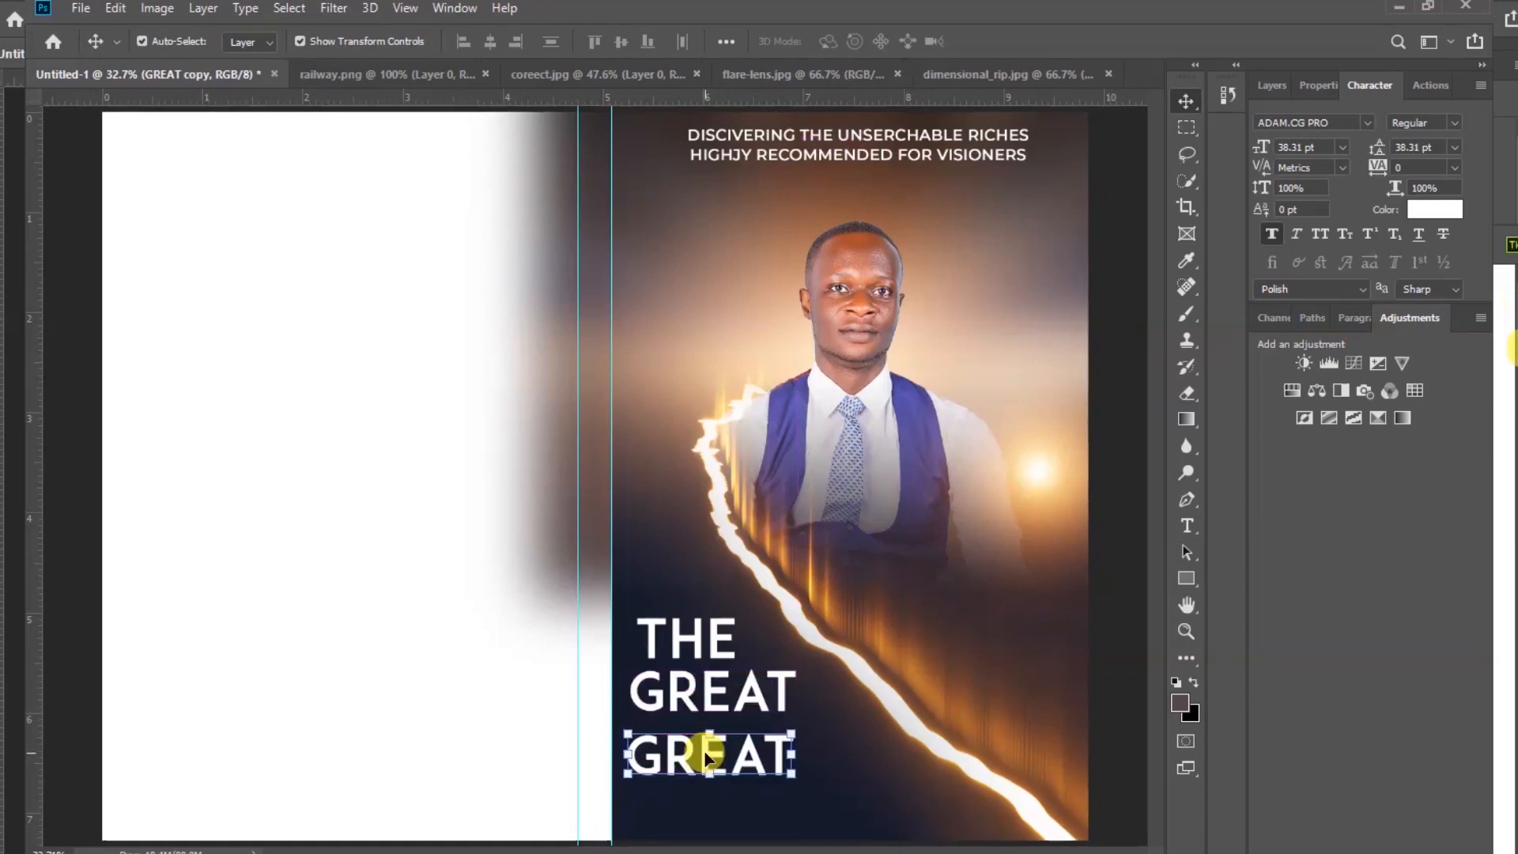
double_click(706, 758)
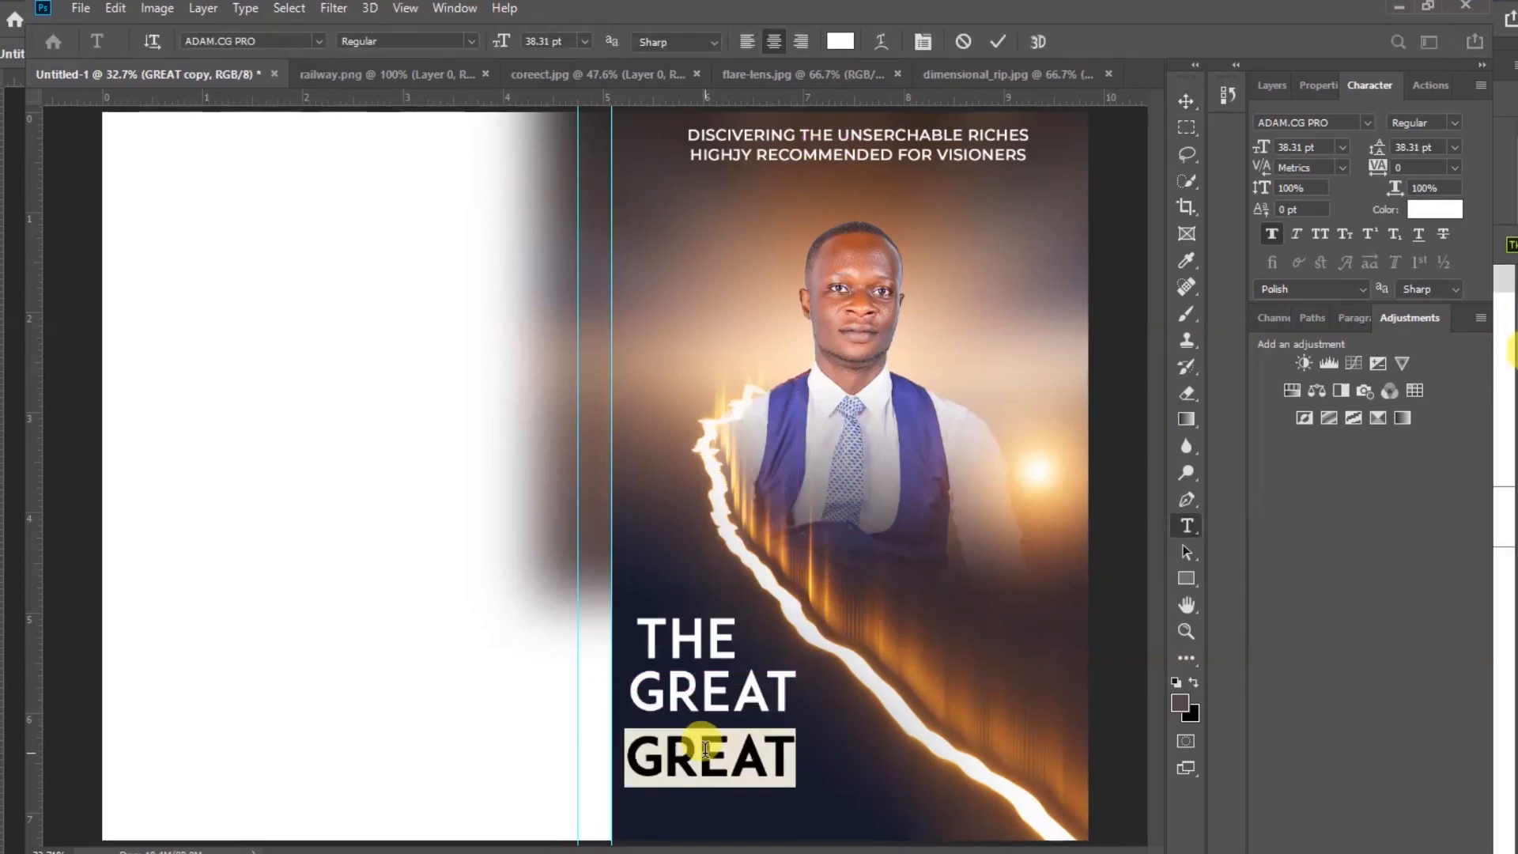
text(AMBITION)
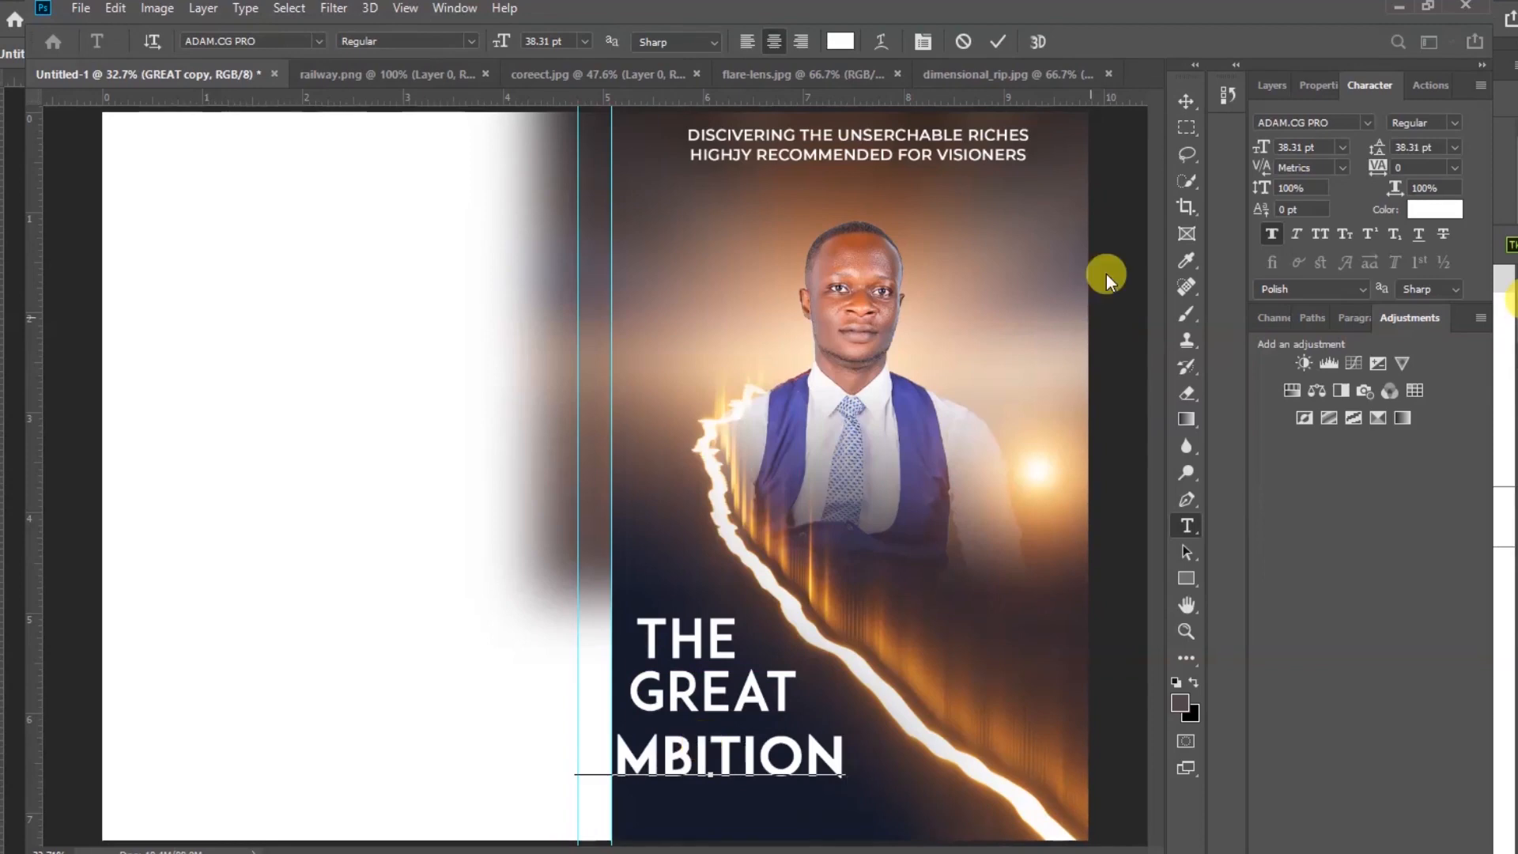
click(1186, 99)
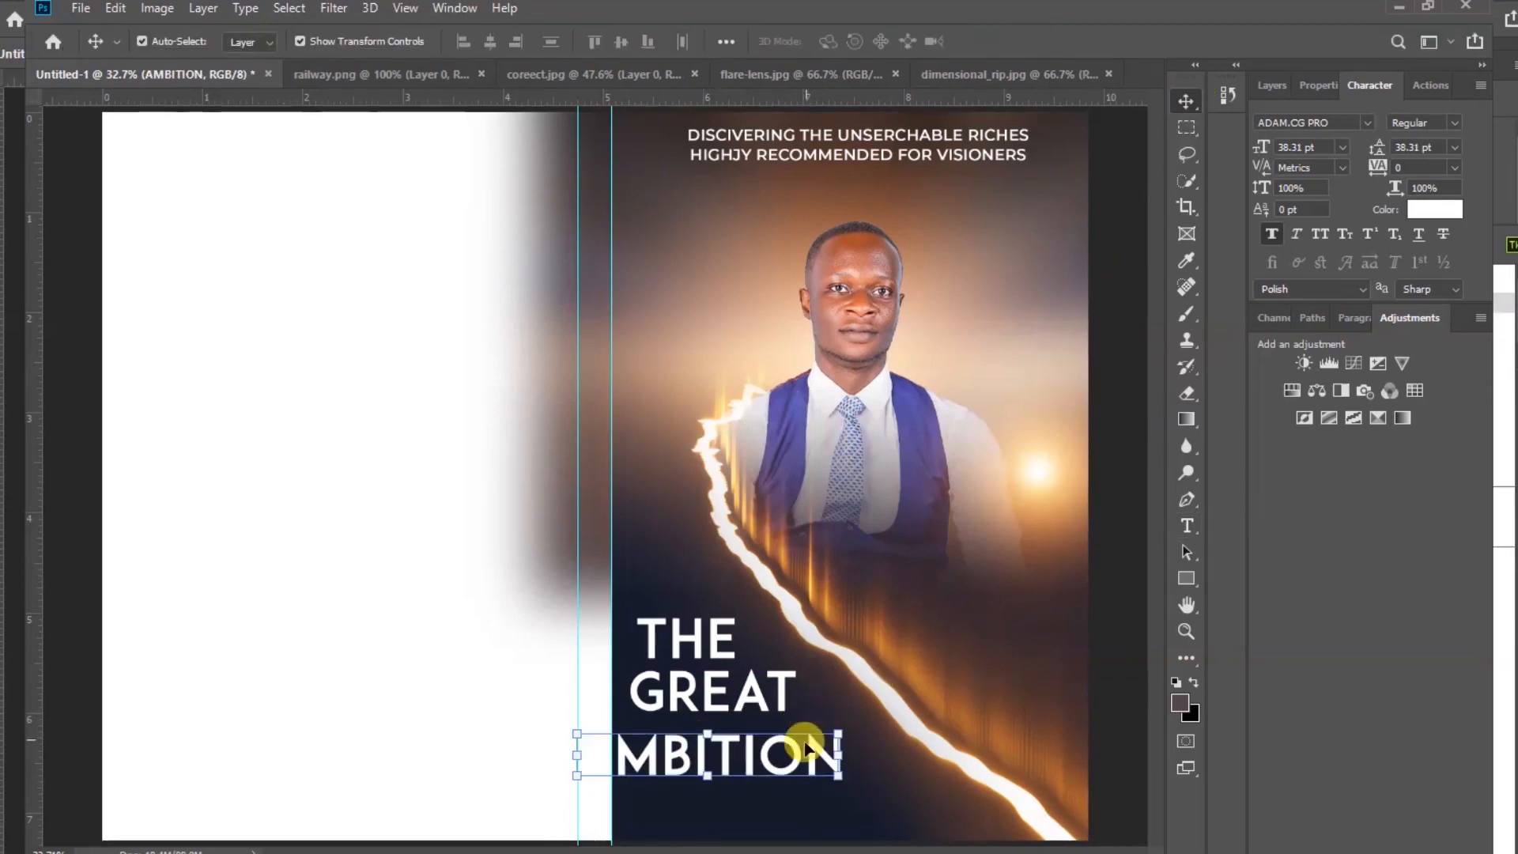
drag(790, 747, 853, 743)
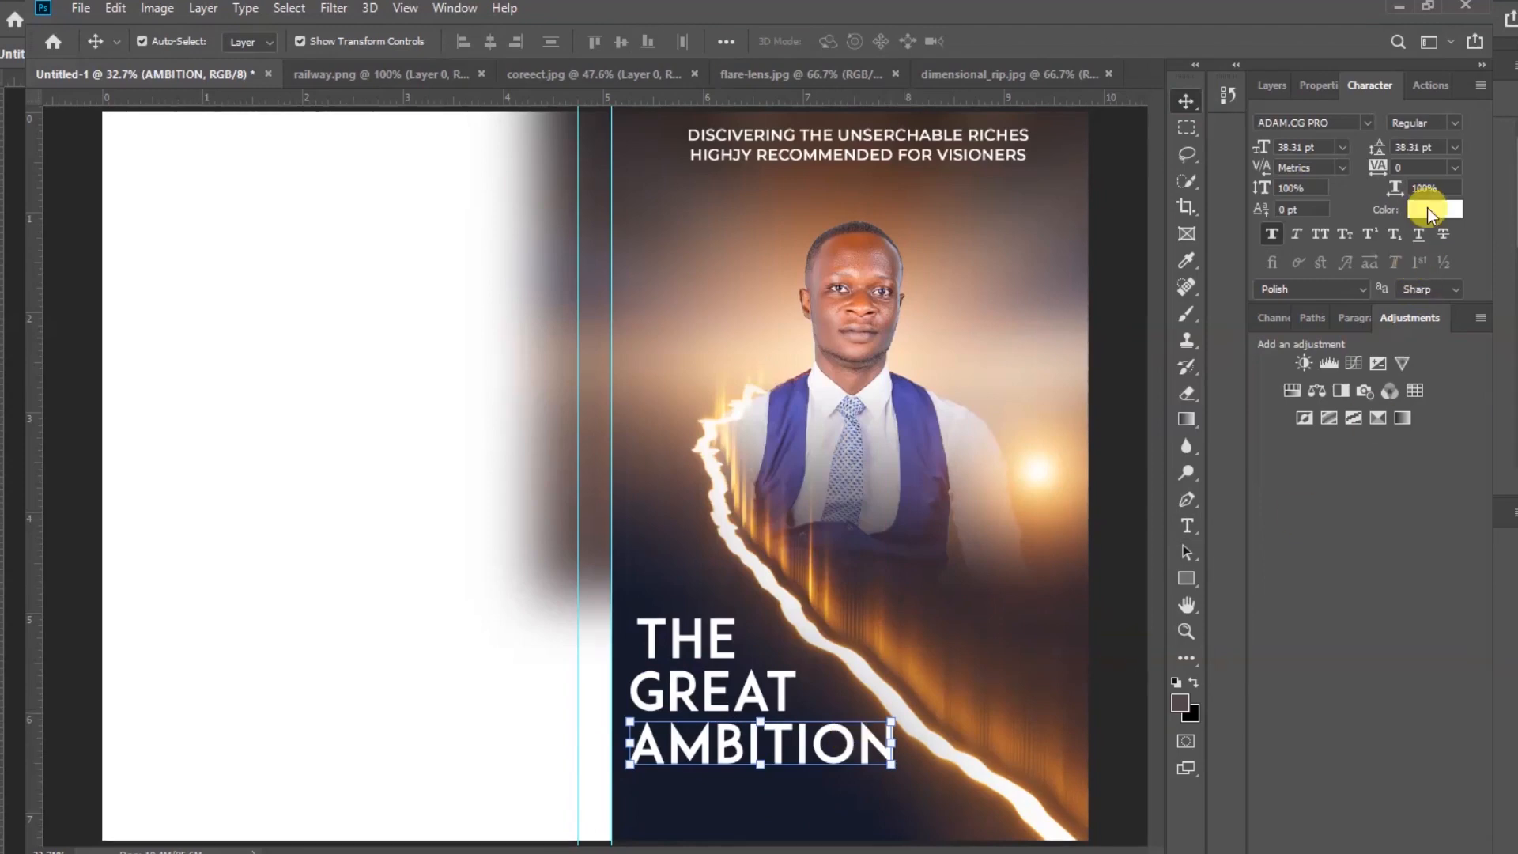
Set the AMBITION text colour to yellow-orange ffc000
click(1427, 207)
click(1222, 561)
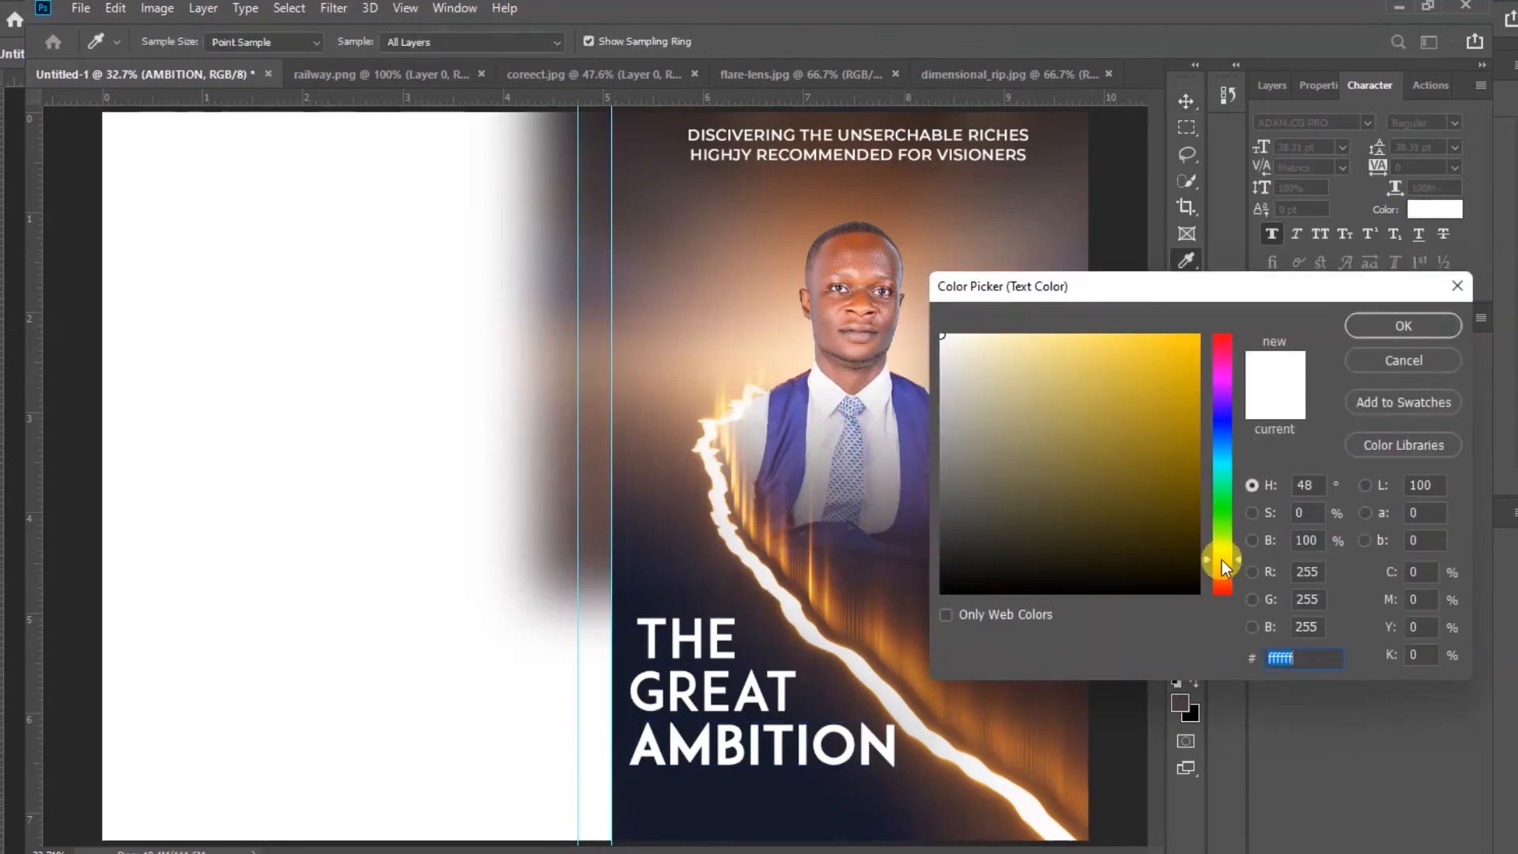
drag(1183, 353, 1210, 321)
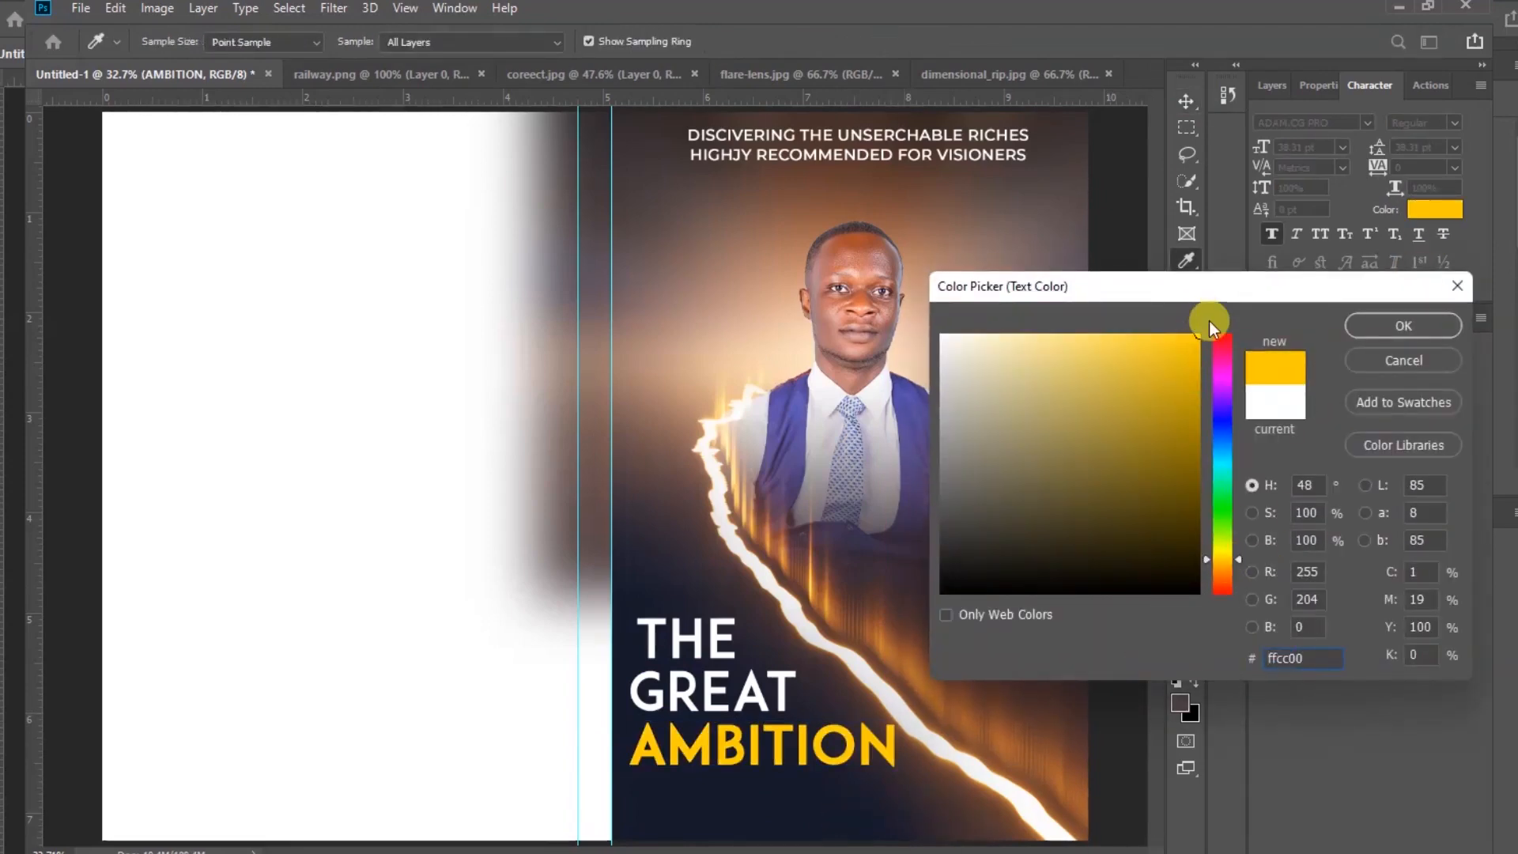
click(1223, 562)
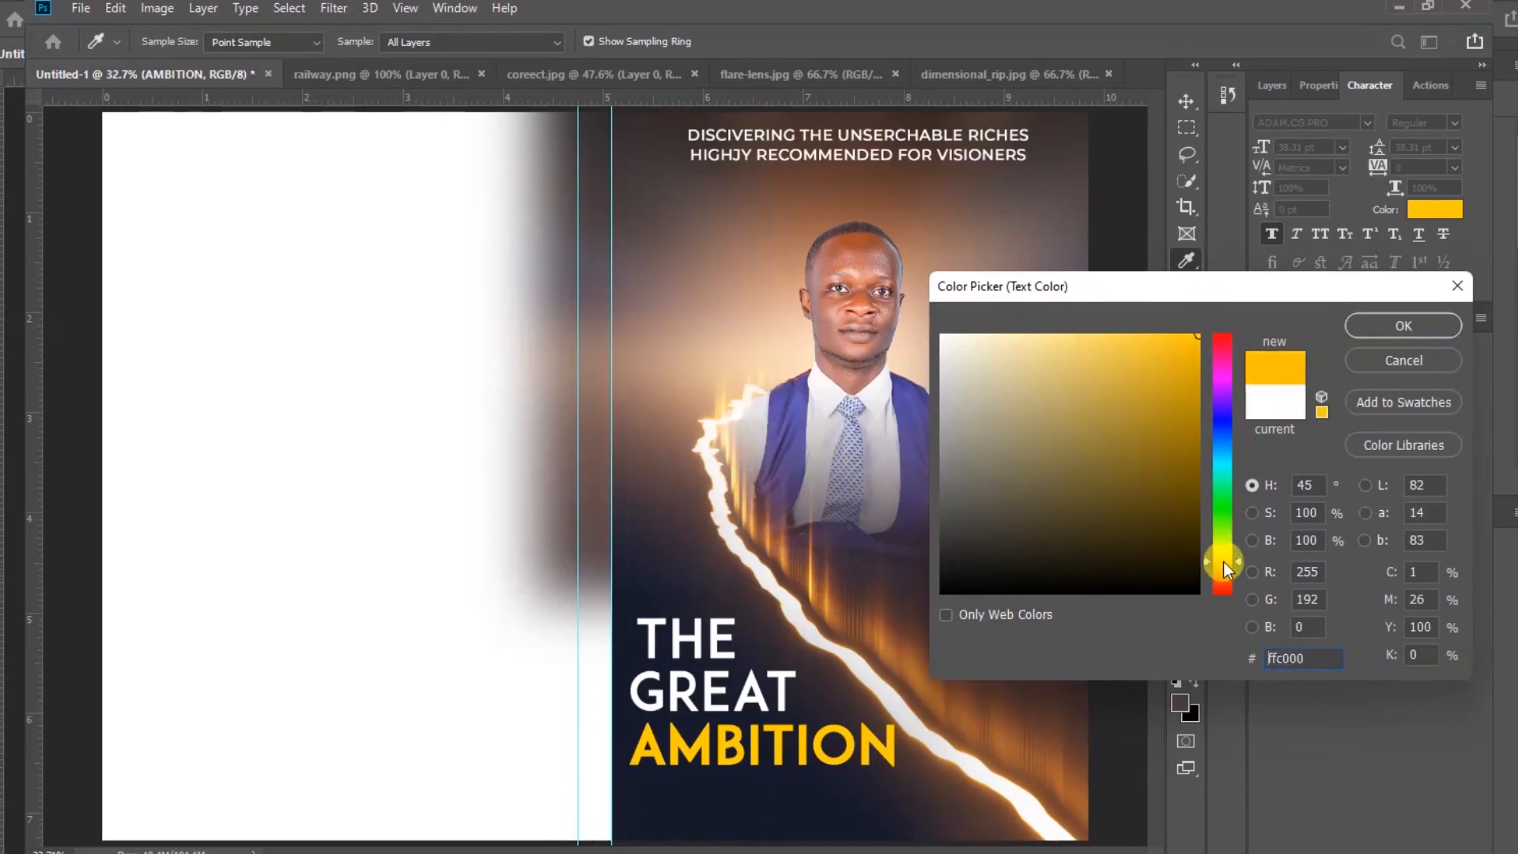
click(1394, 324)
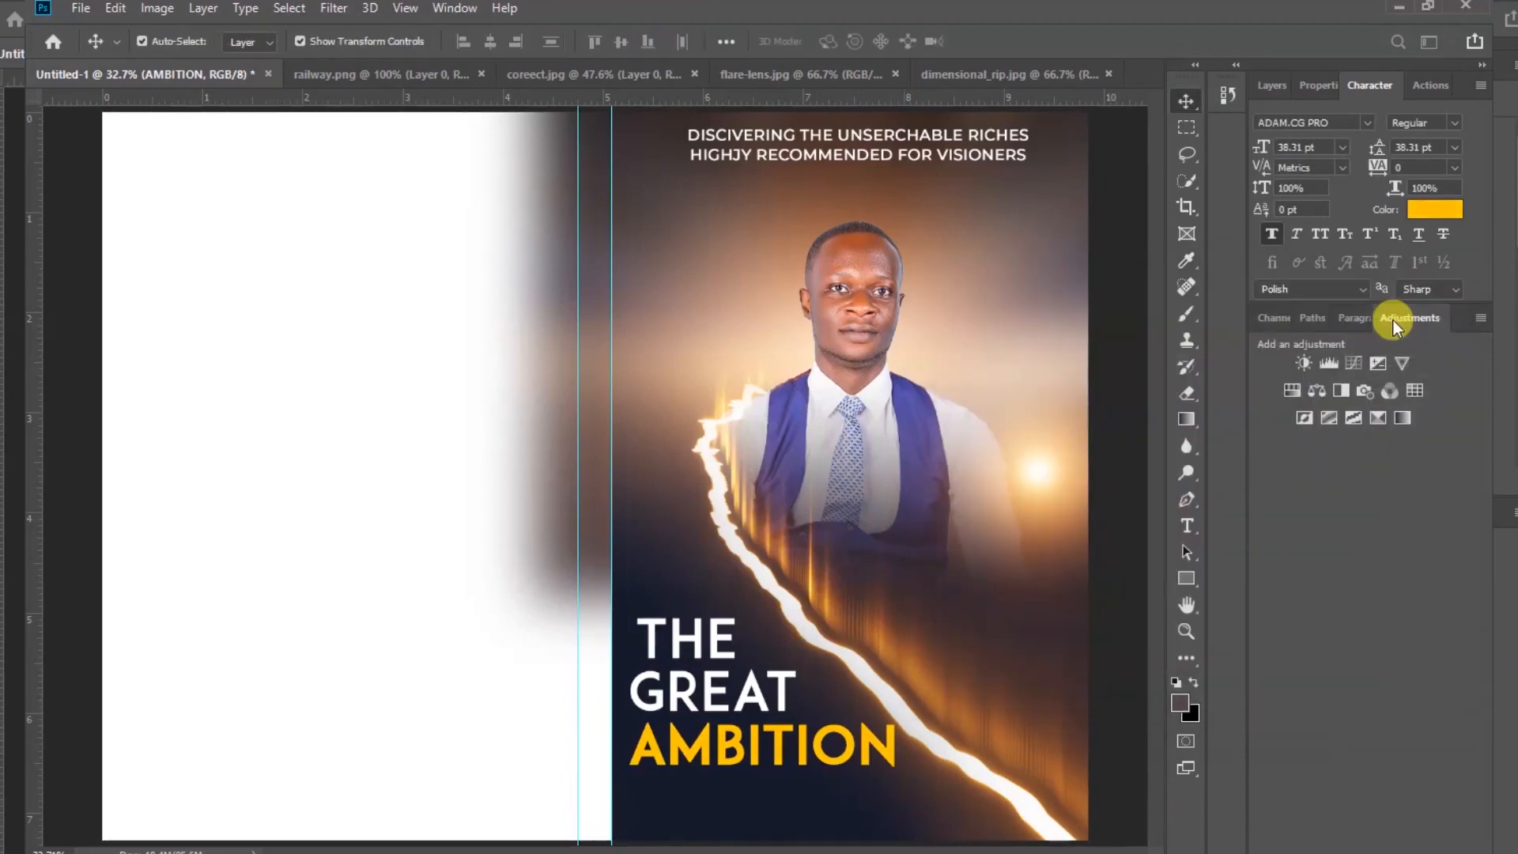
Select all three title lines and scale them down together to about 87%
key(v)
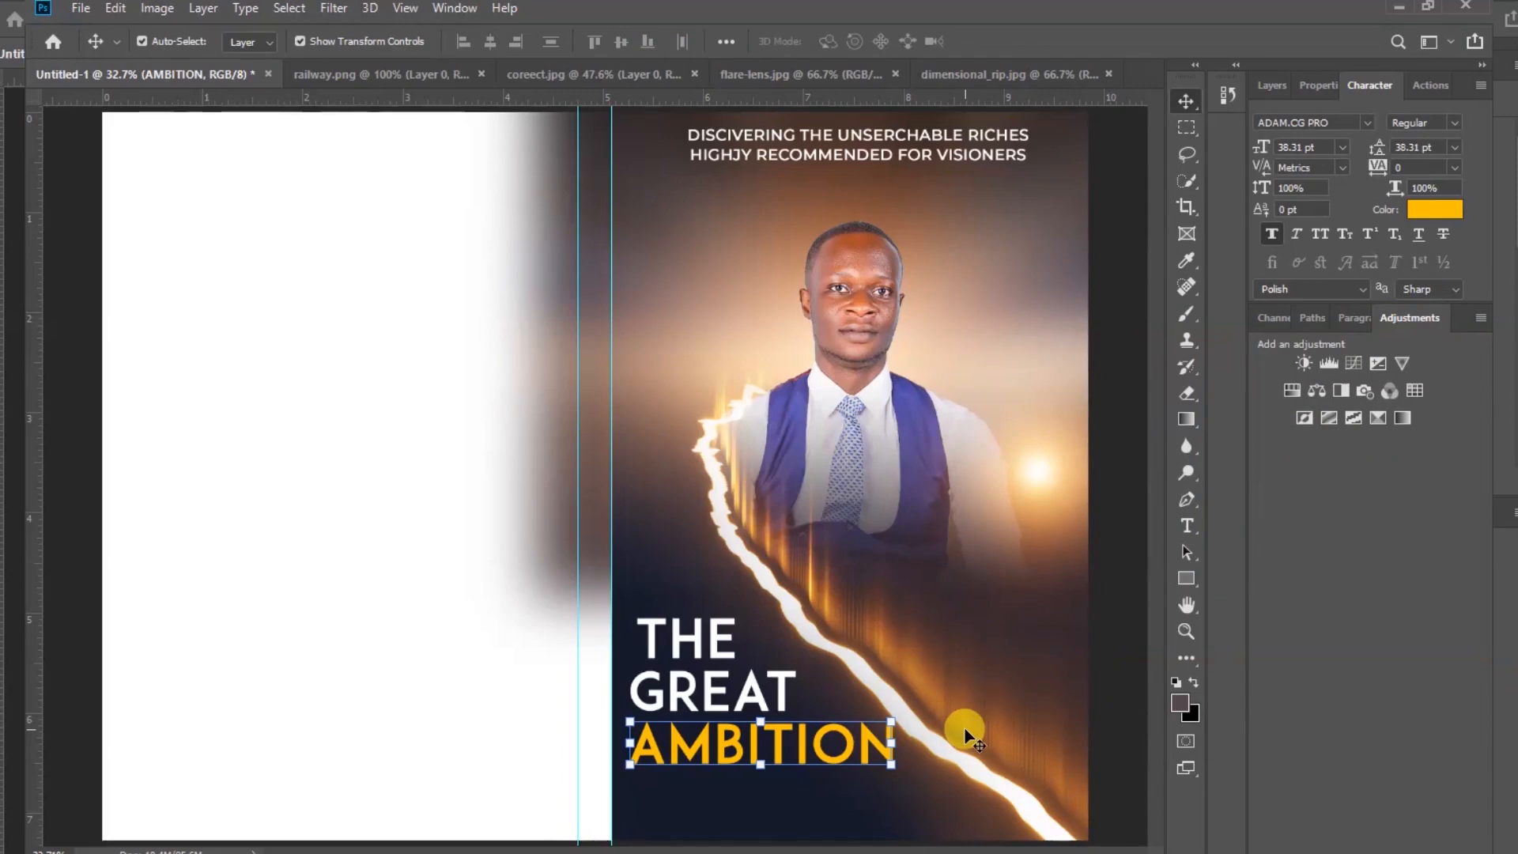
shift+click(709, 661)
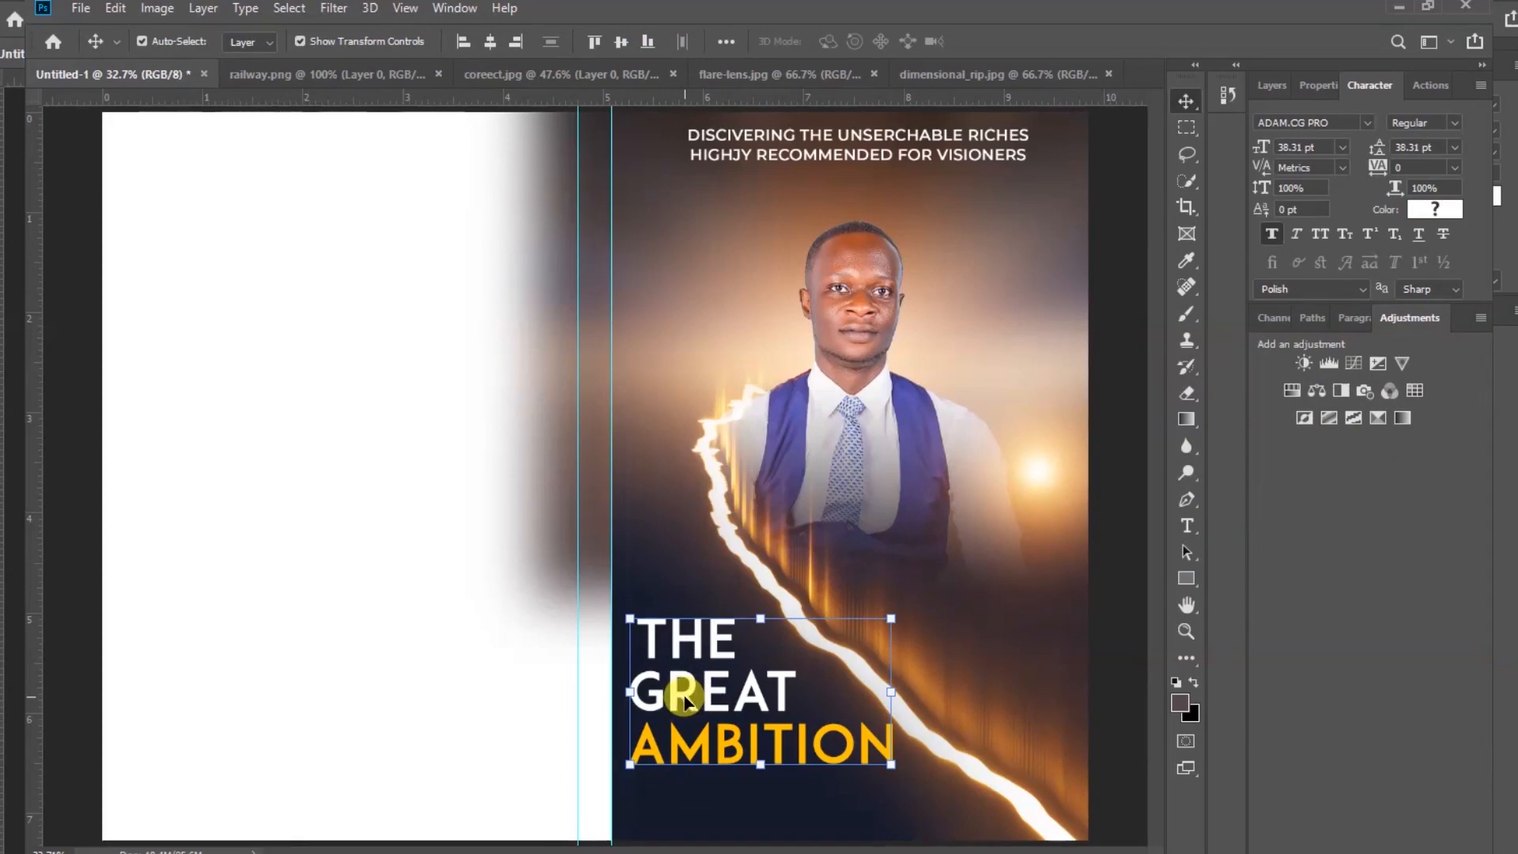
drag(891, 691, 862, 695)
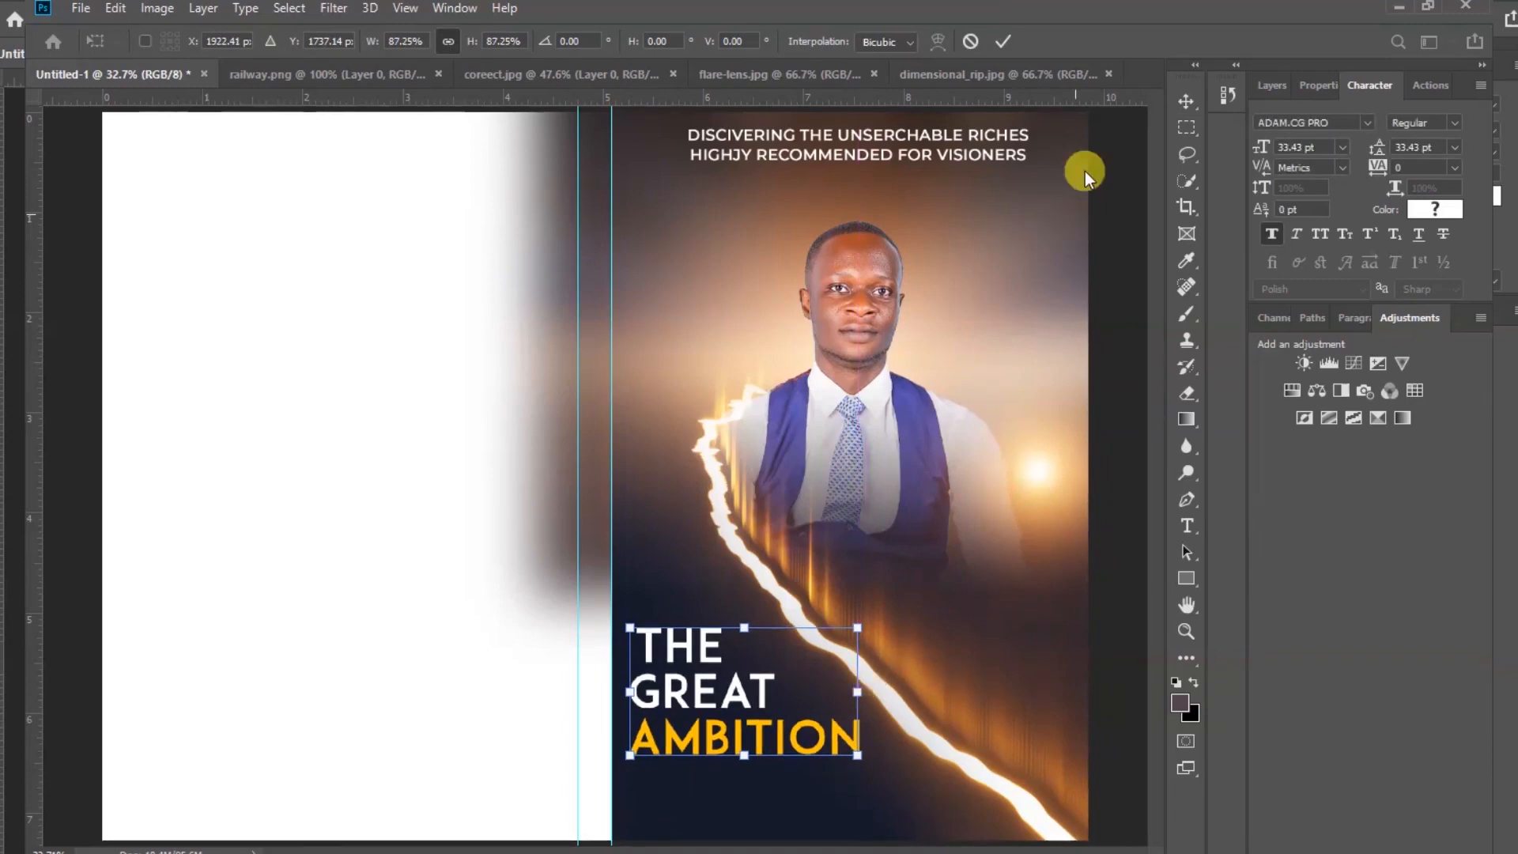
click(1006, 43)
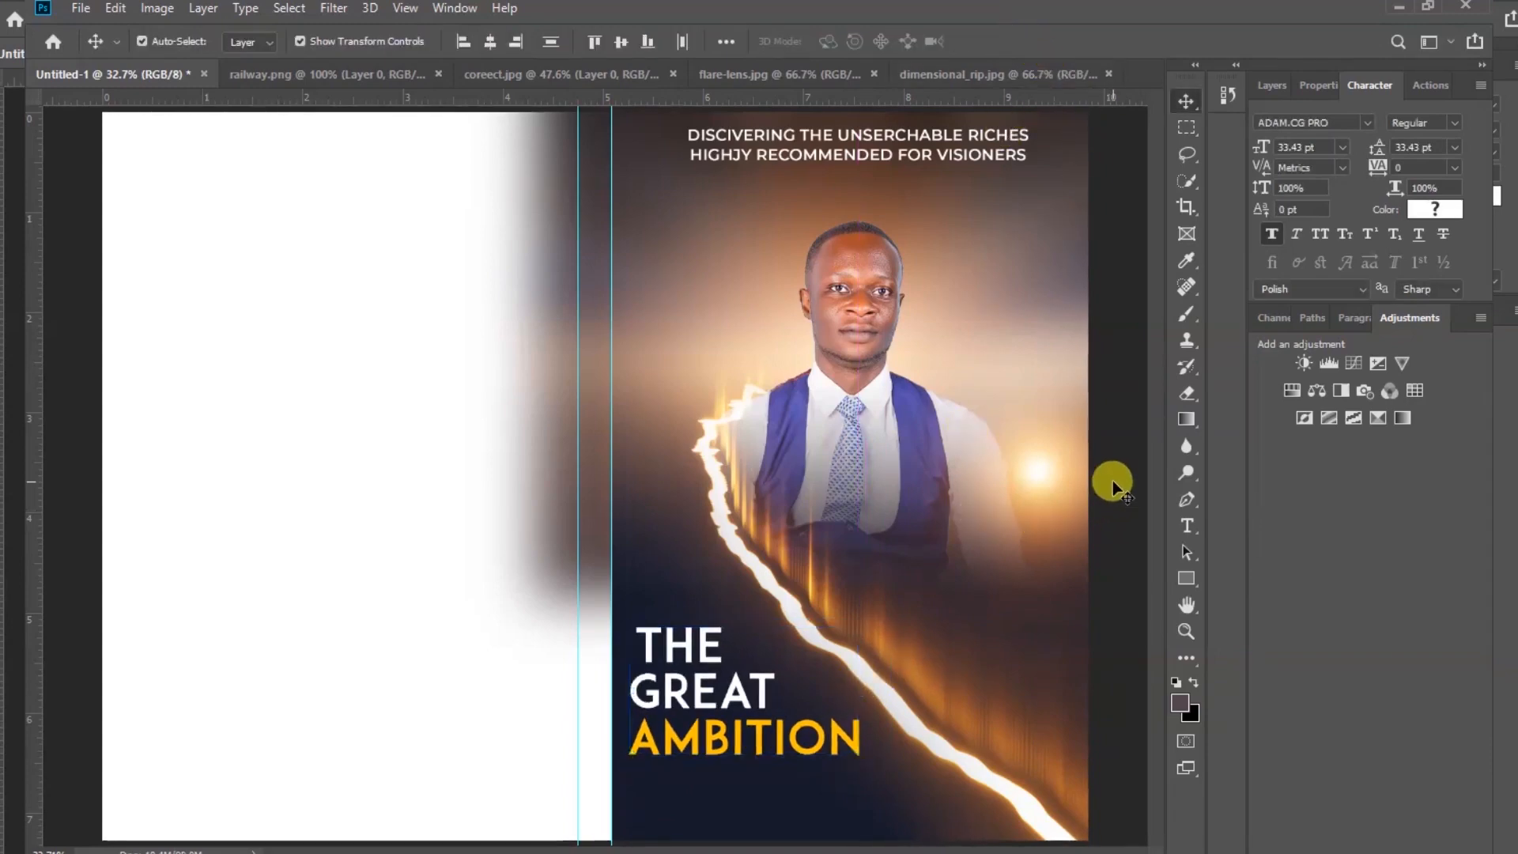
click(688, 653)
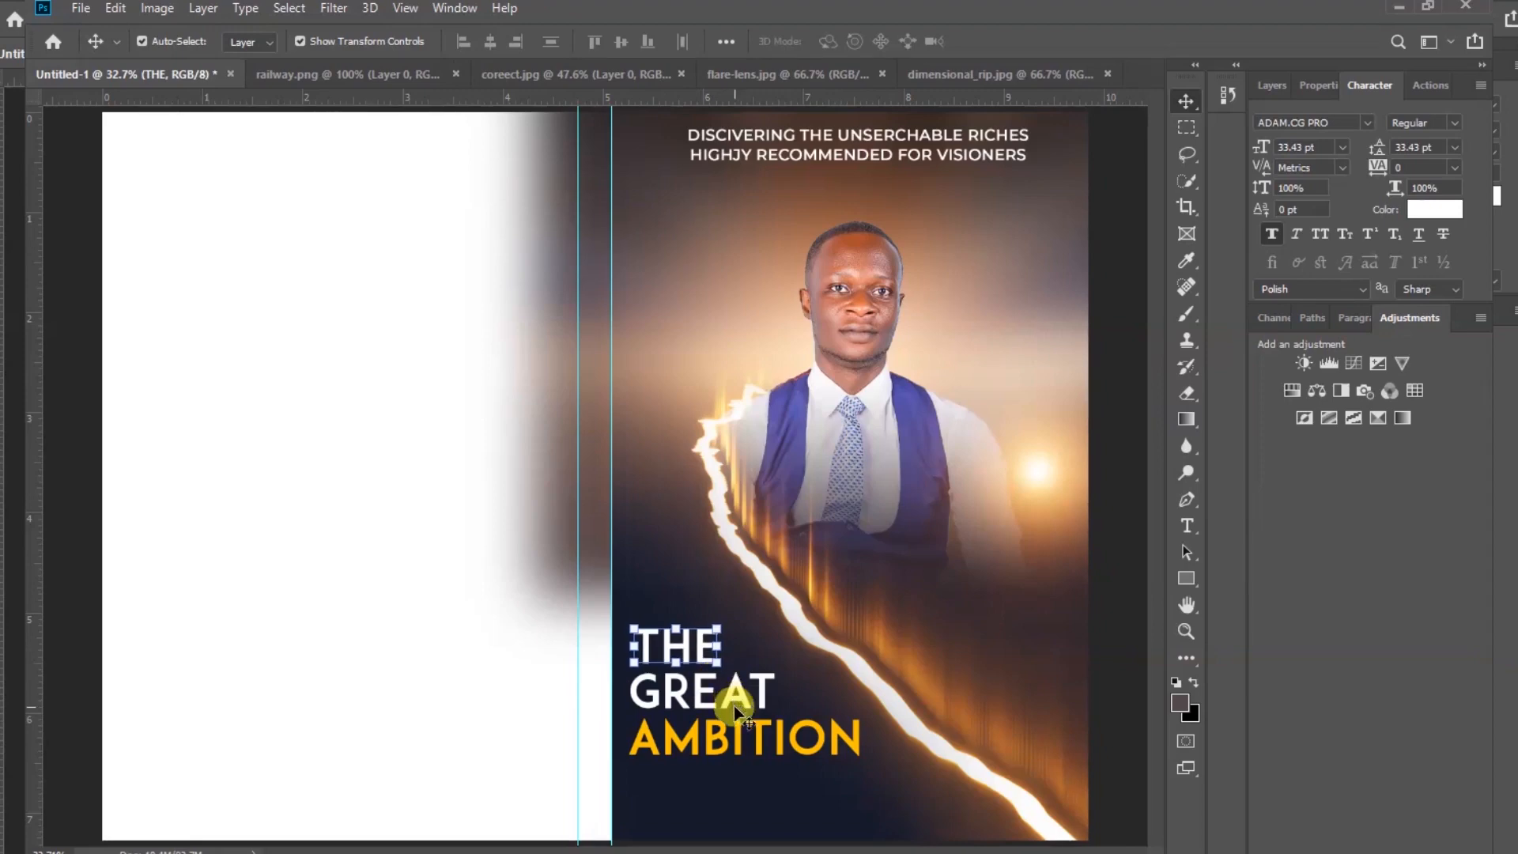
click(736, 698)
click(783, 751)
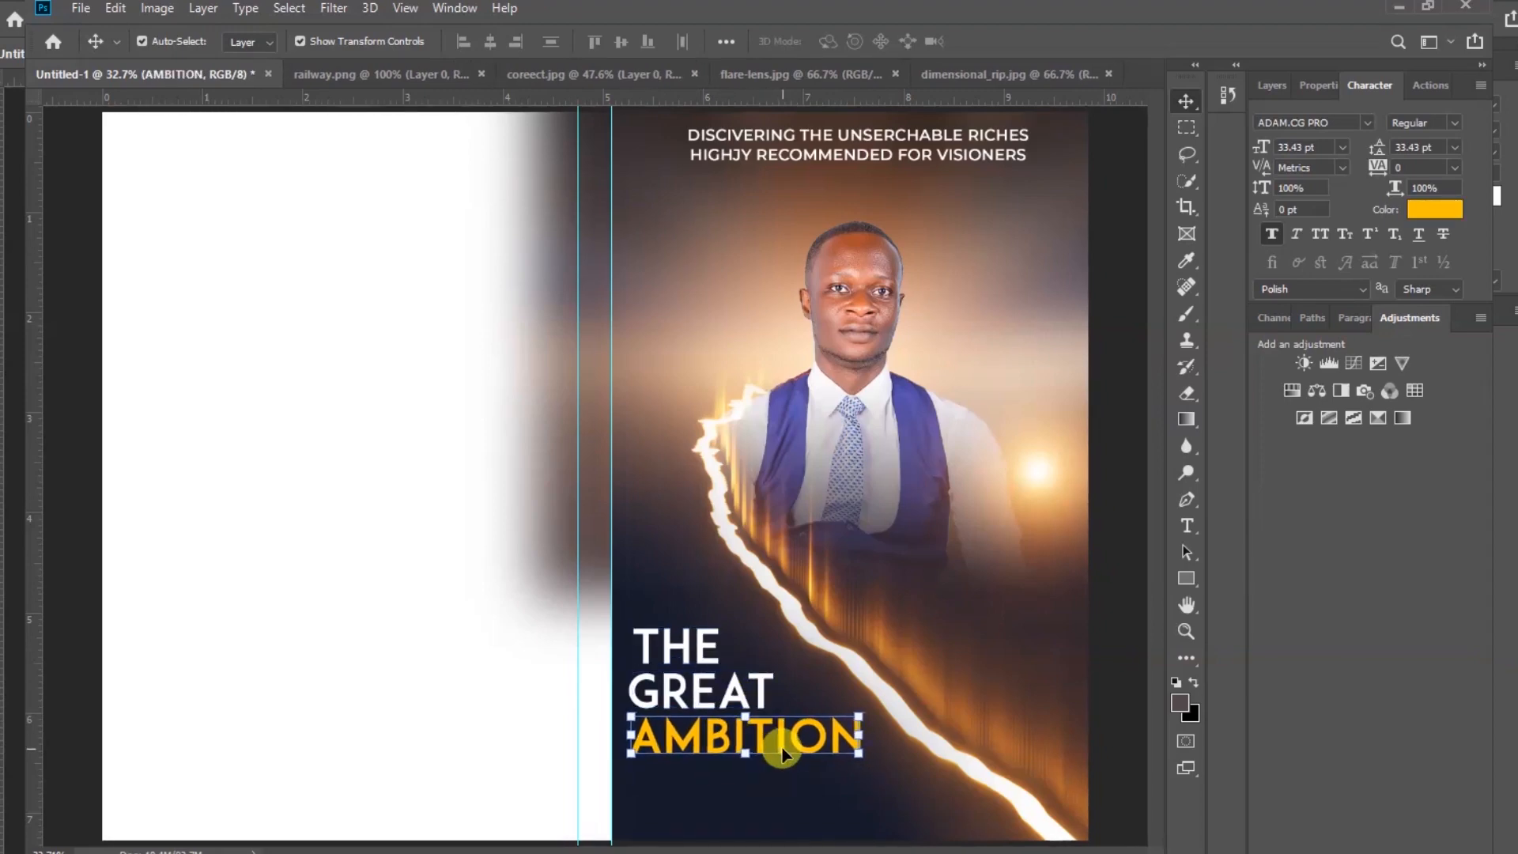
click(441, 571)
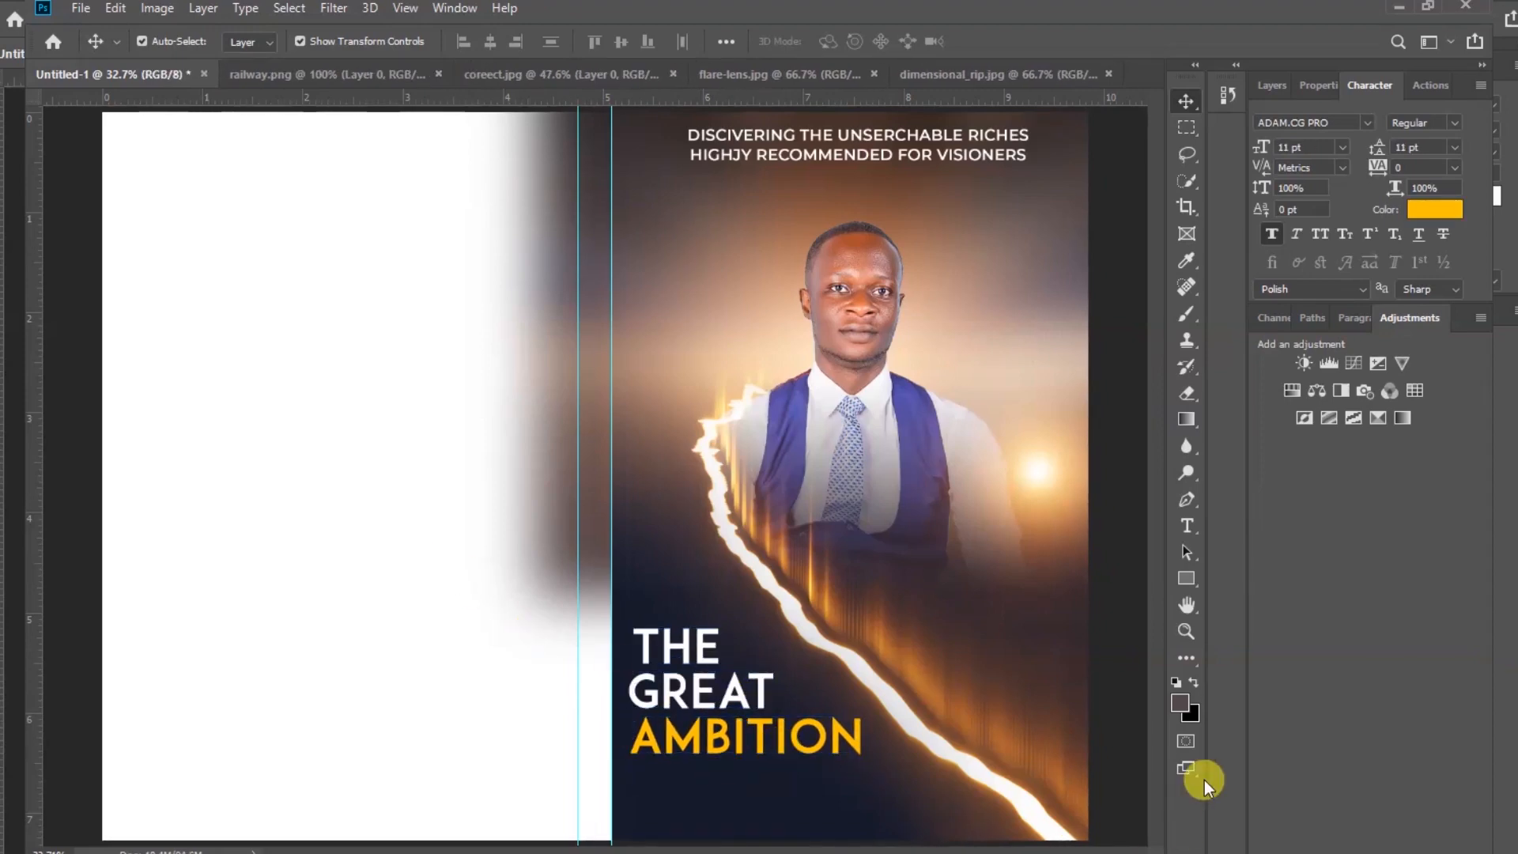
Draw a thin rectangle about 697 by 13 px just beneath the AMBITION line
click(1187, 581)
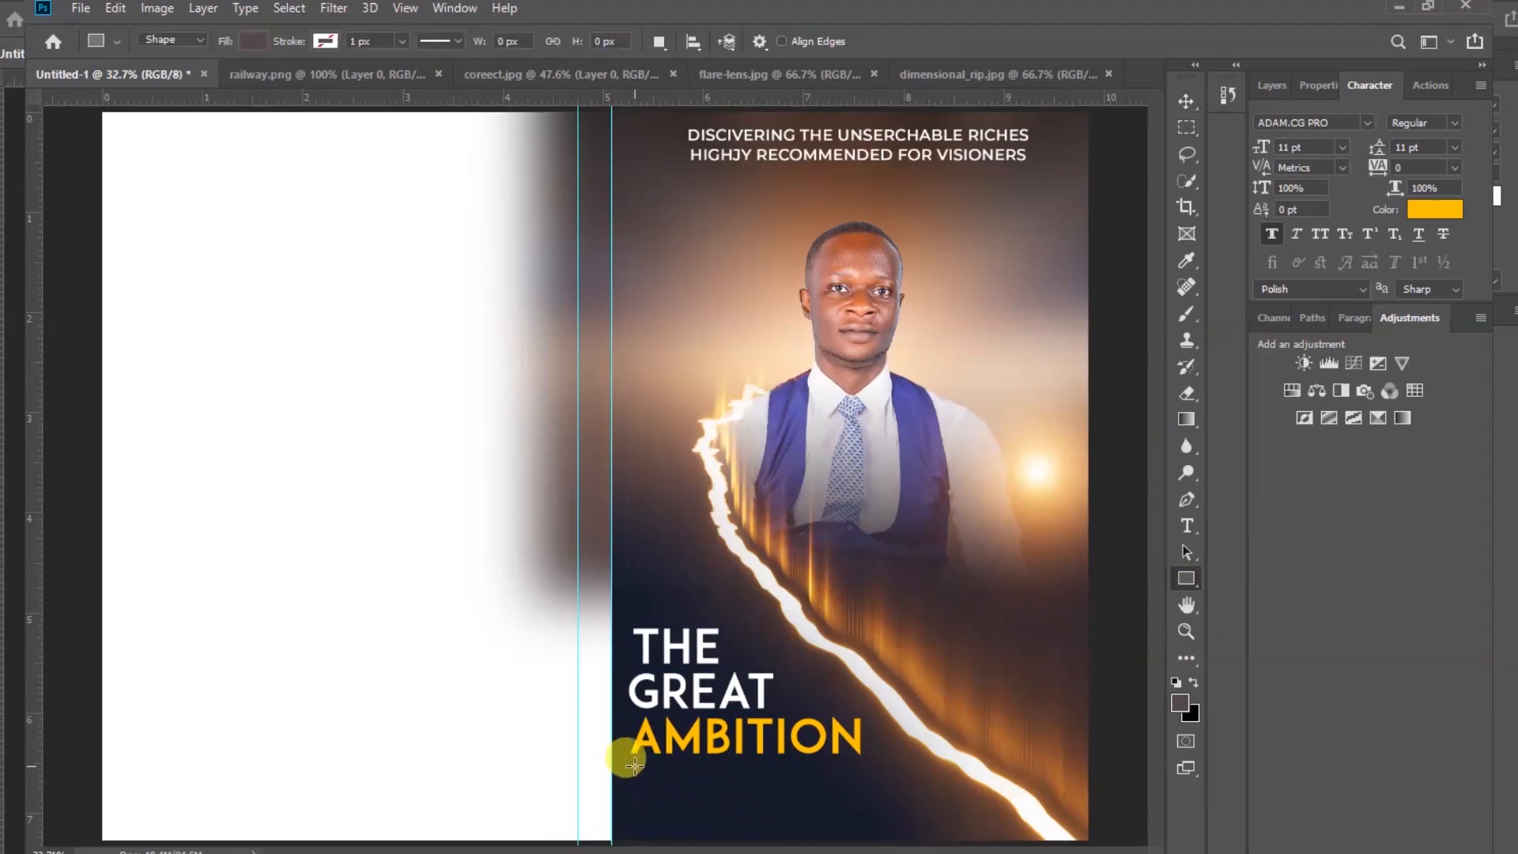
drag(633, 764, 864, 766)
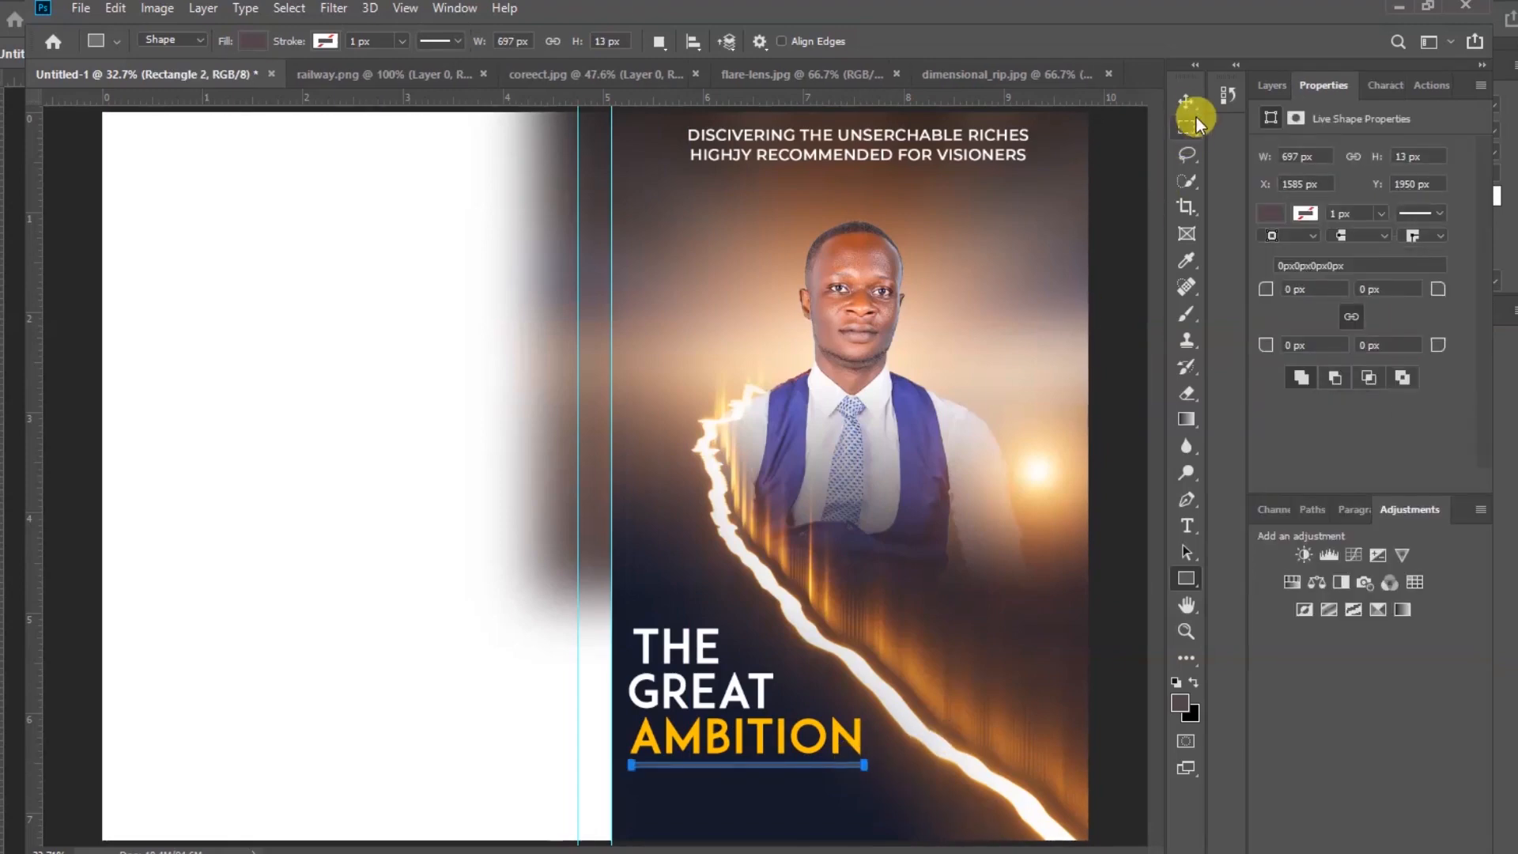
click(1185, 104)
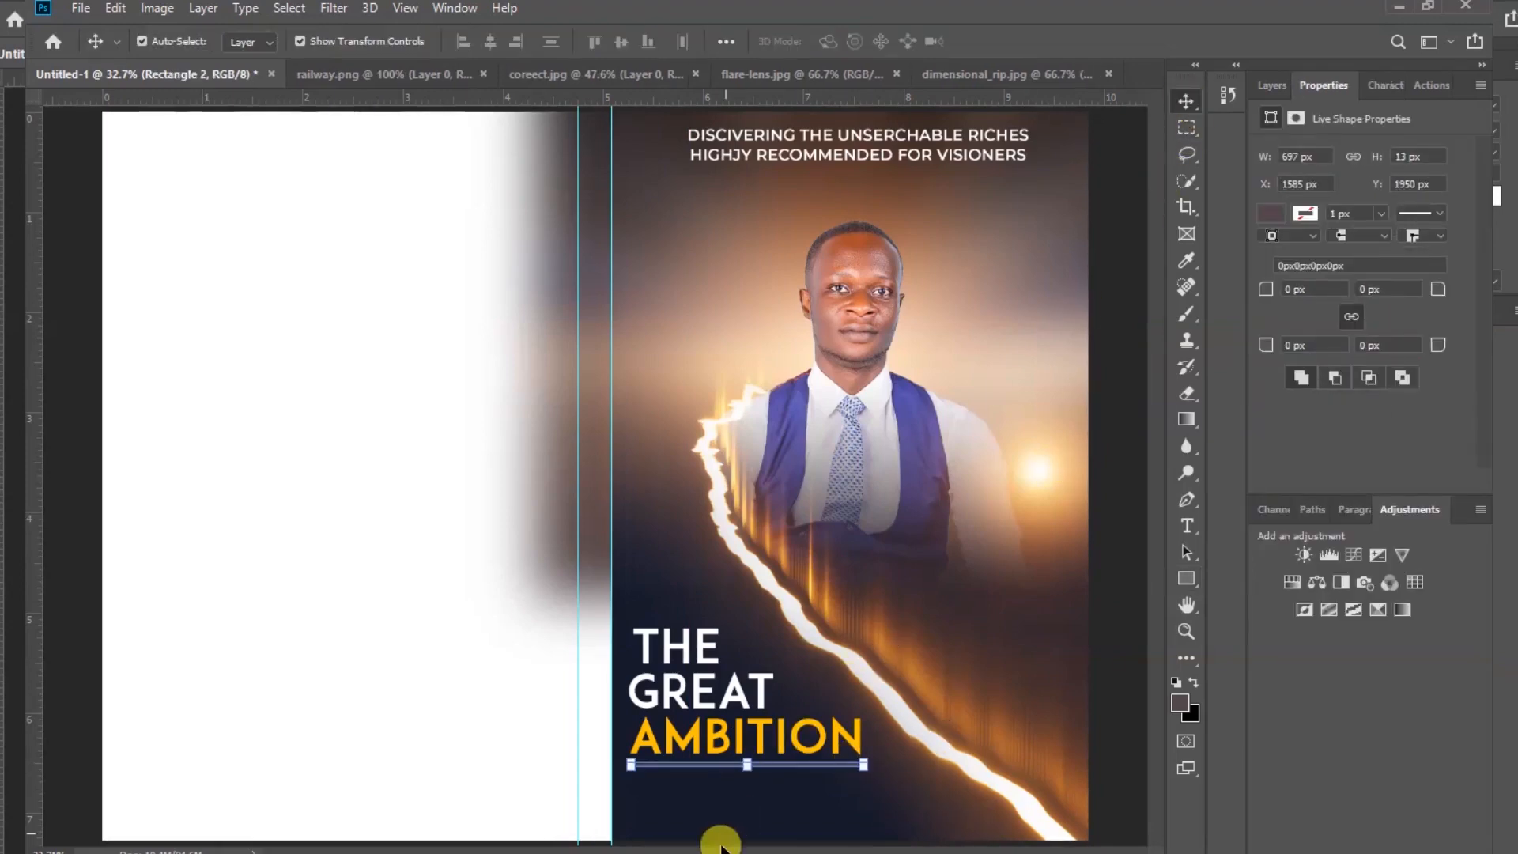
Set the rectangle's fill colour to ffc000 by sampling the AMBITION text
scroll(794, 827, up, 3)
scroll(796, 826, up, 3)
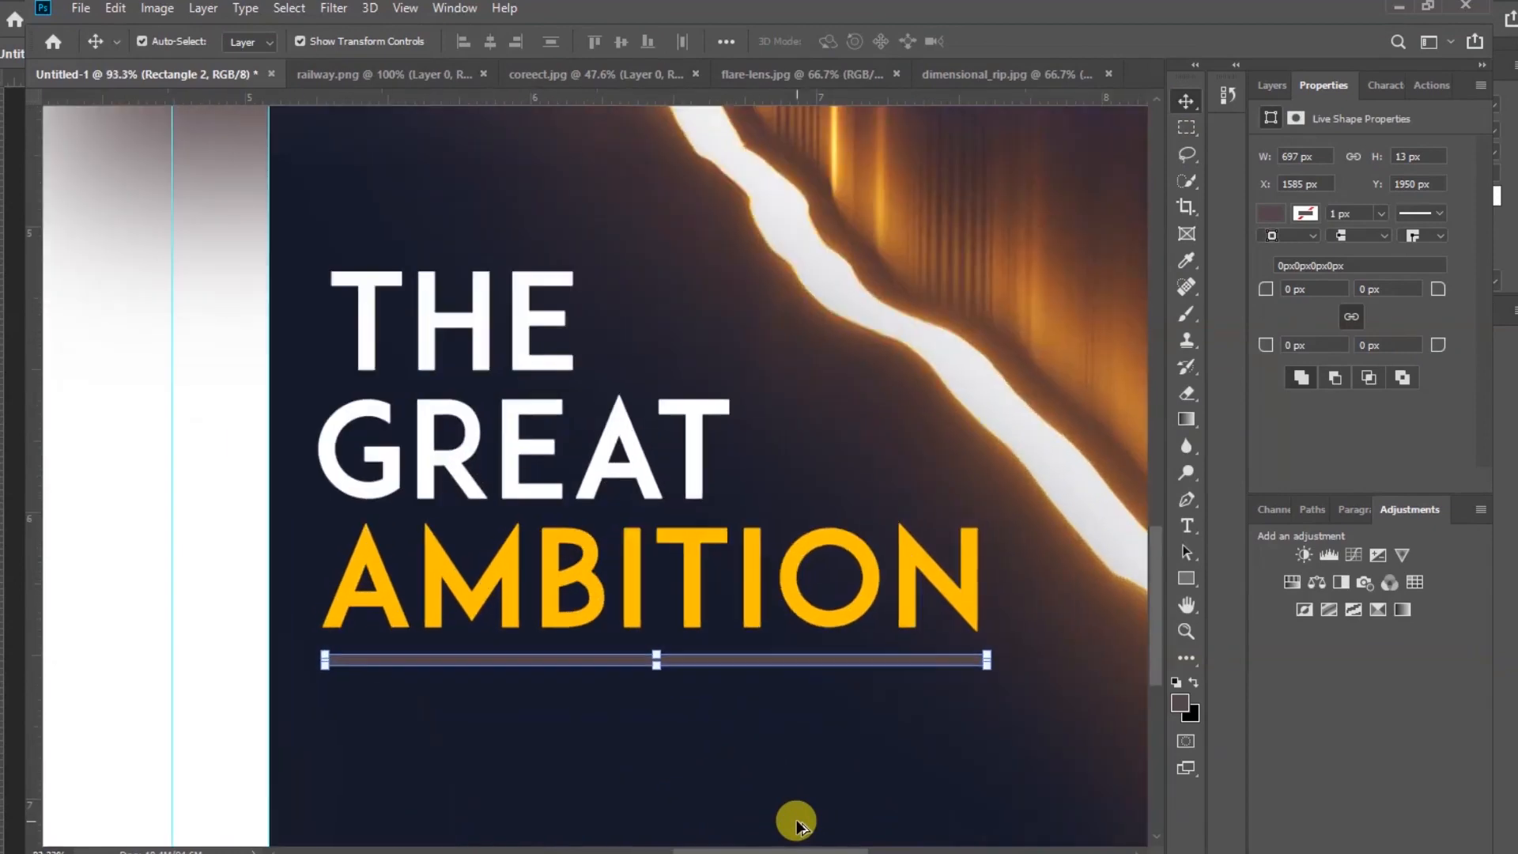
drag(804, 803, 667, 552)
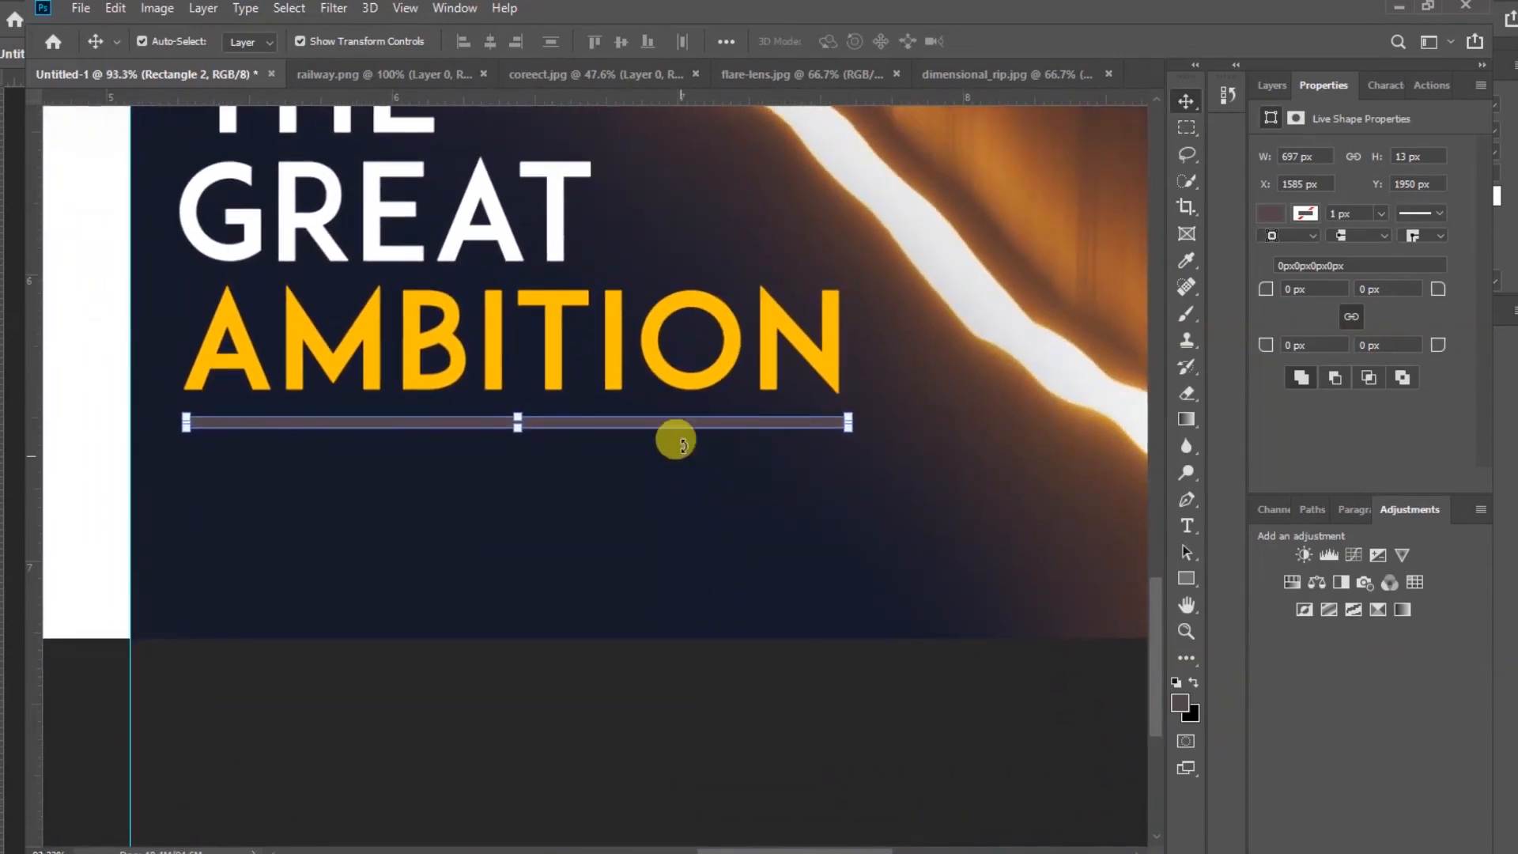
click(1270, 214)
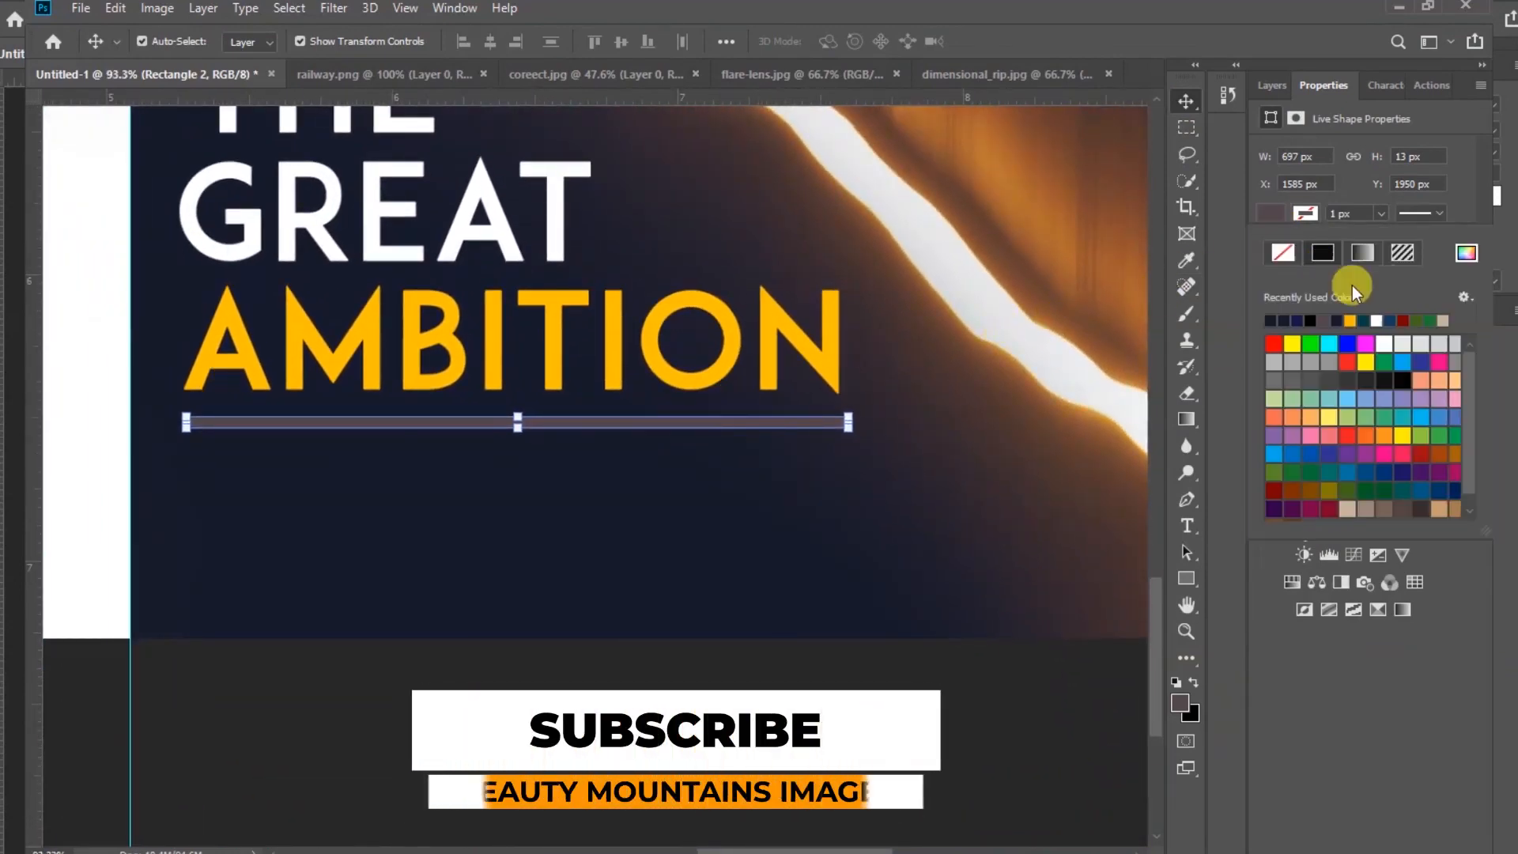
click(1465, 253)
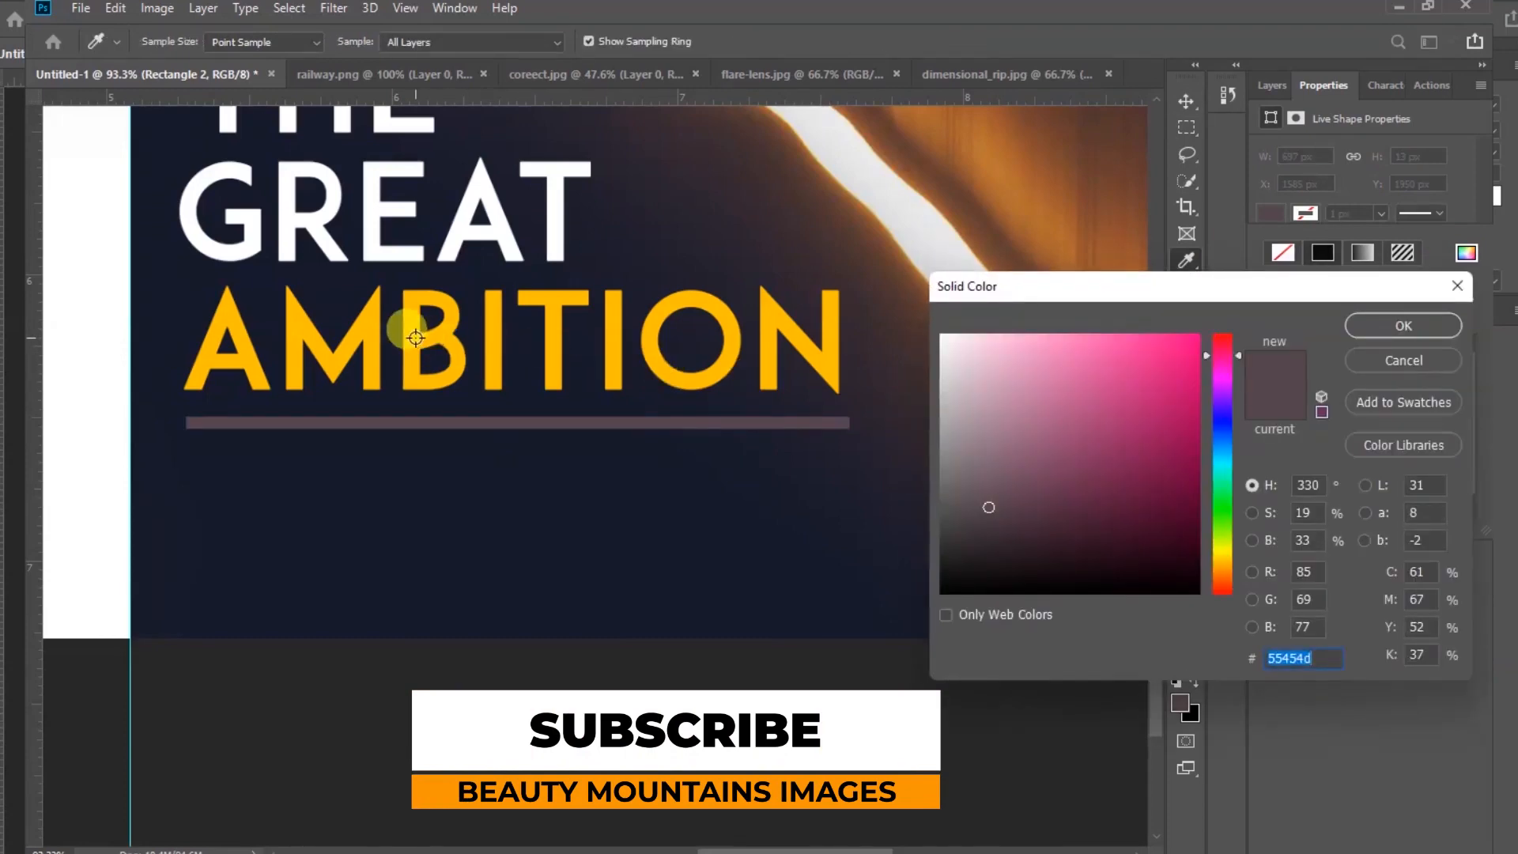
click(417, 345)
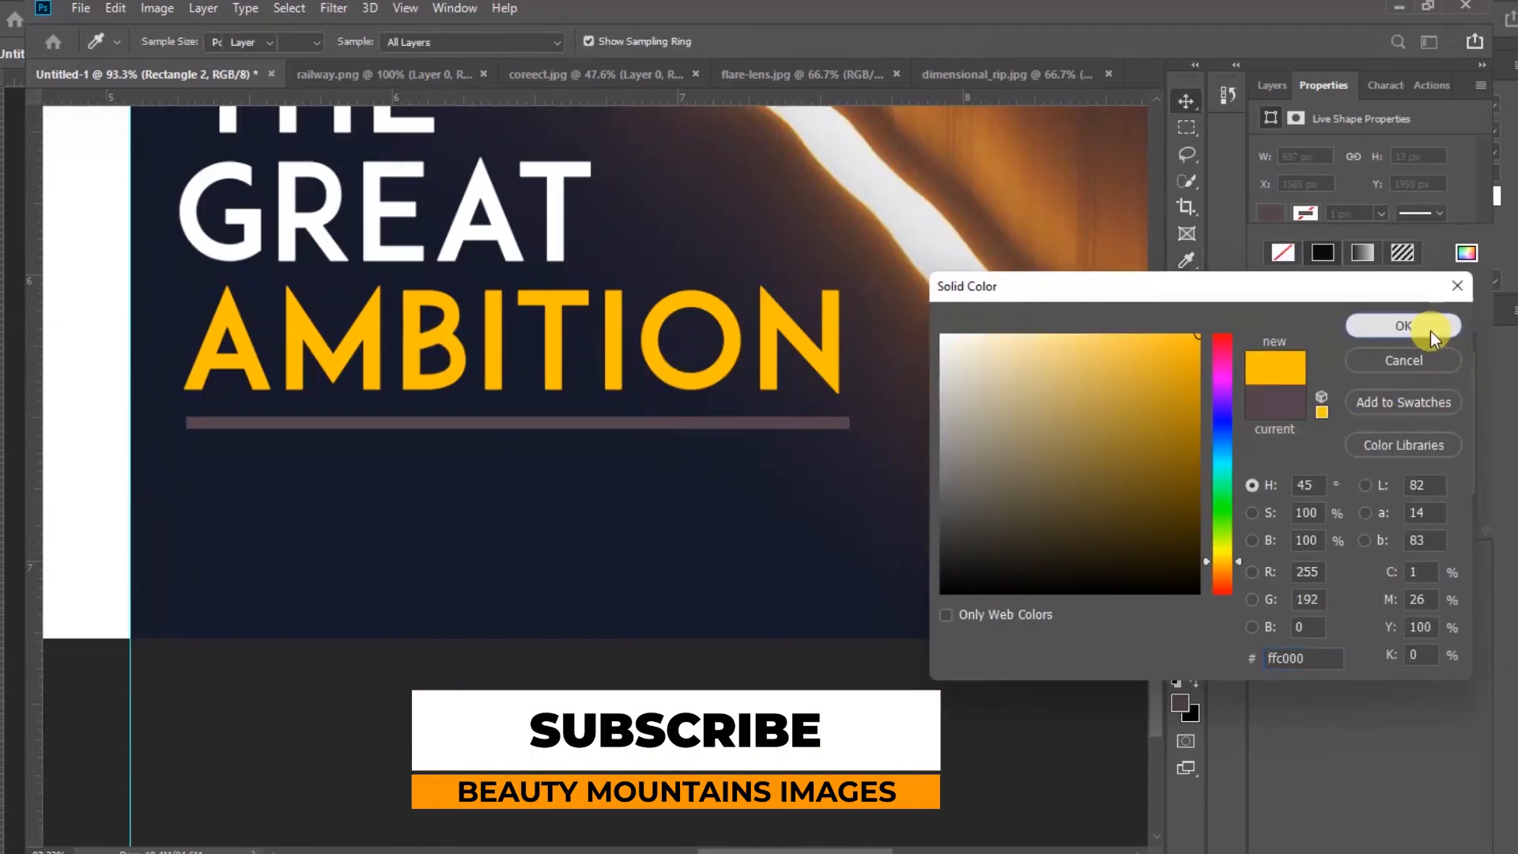
click(1430, 330)
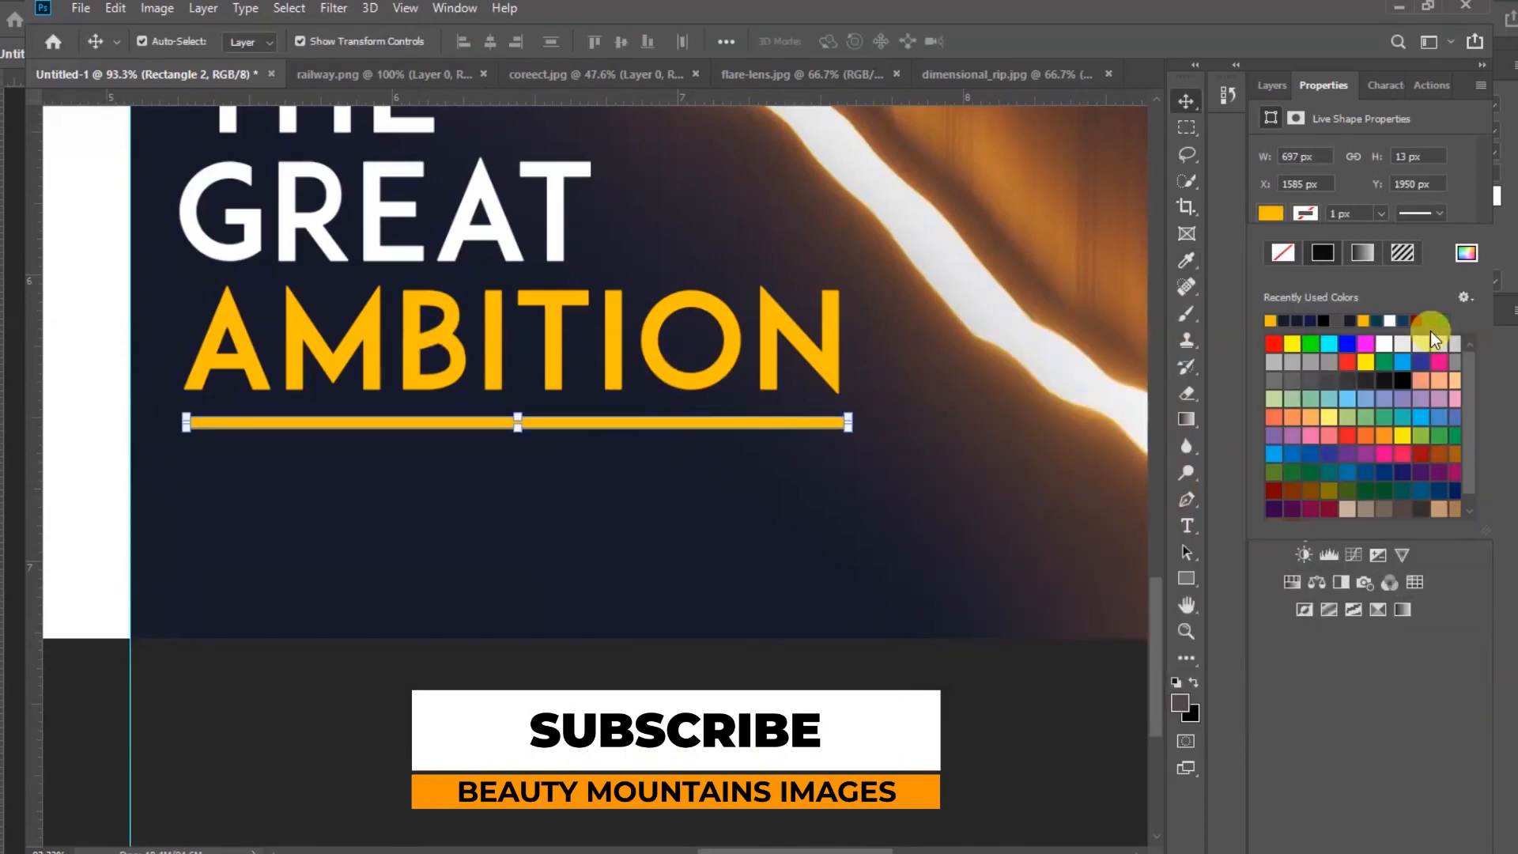
Remove the rectangle's fill and give it a yellow stroke from the recent colours instead
click(1268, 214)
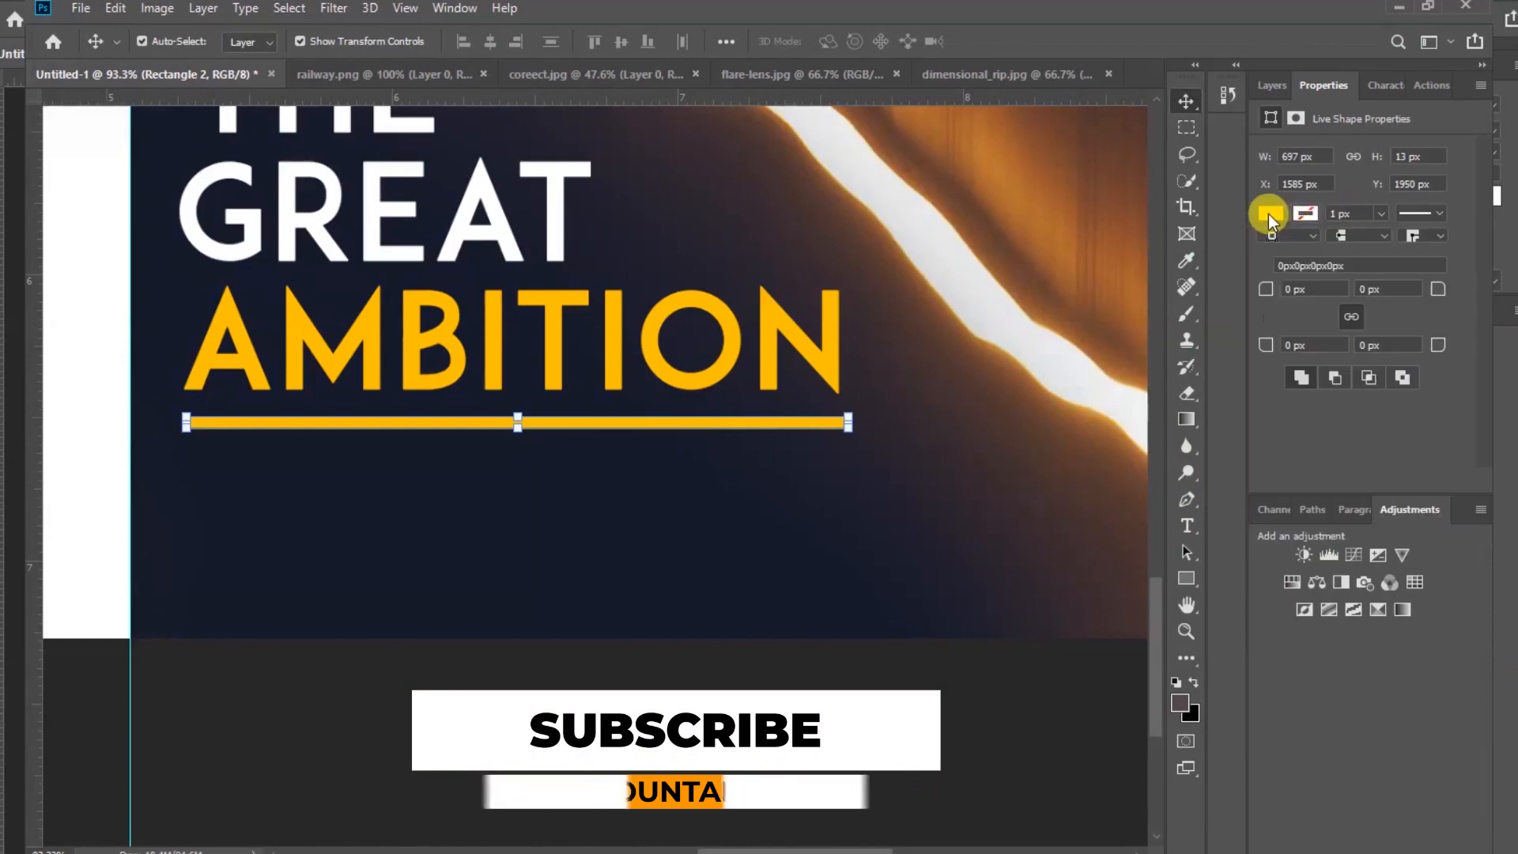
click(1268, 213)
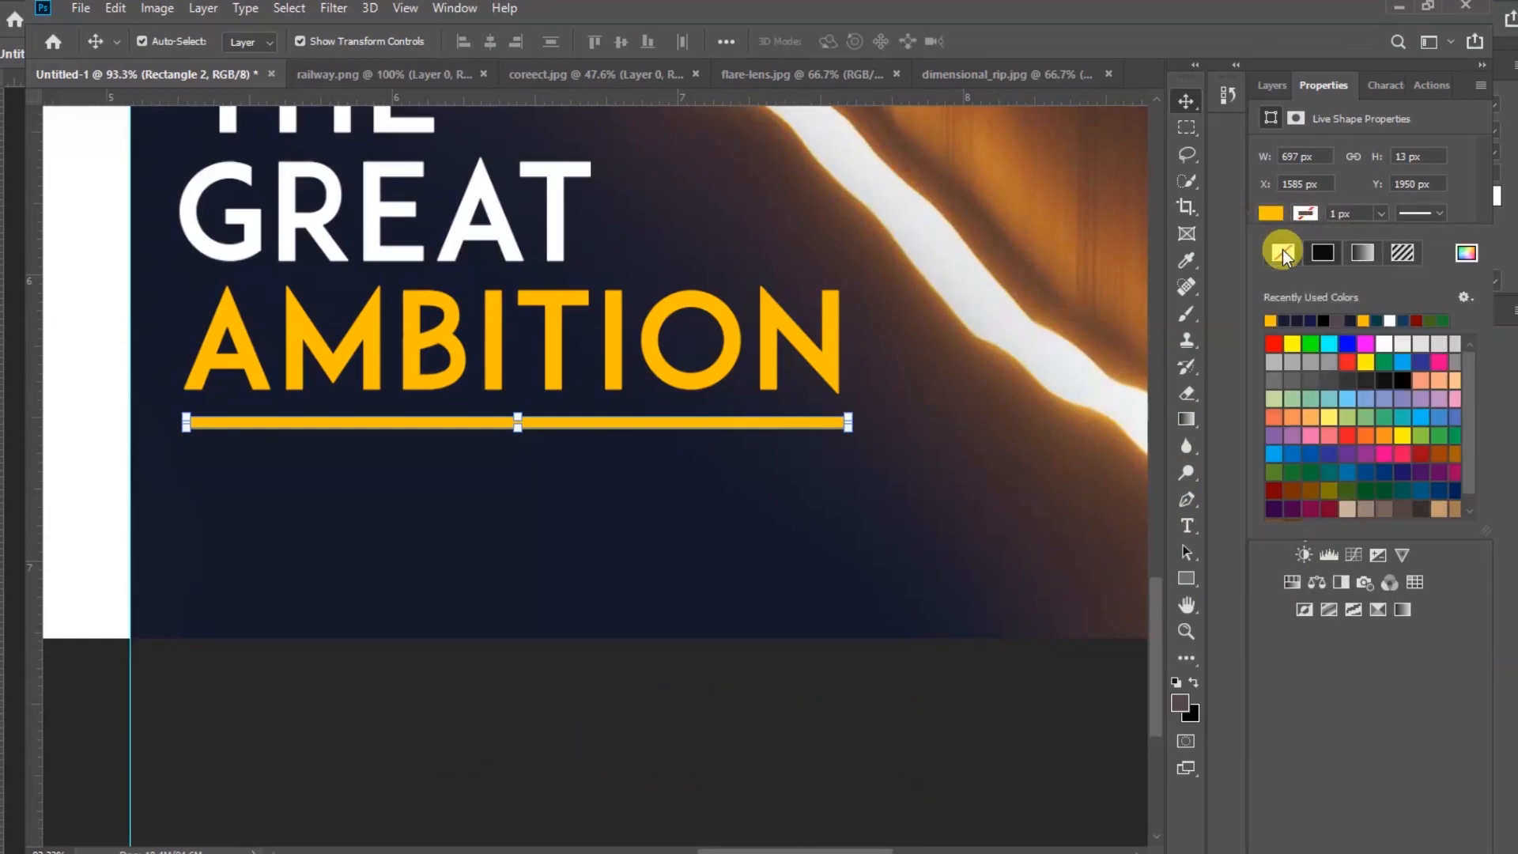
click(1282, 250)
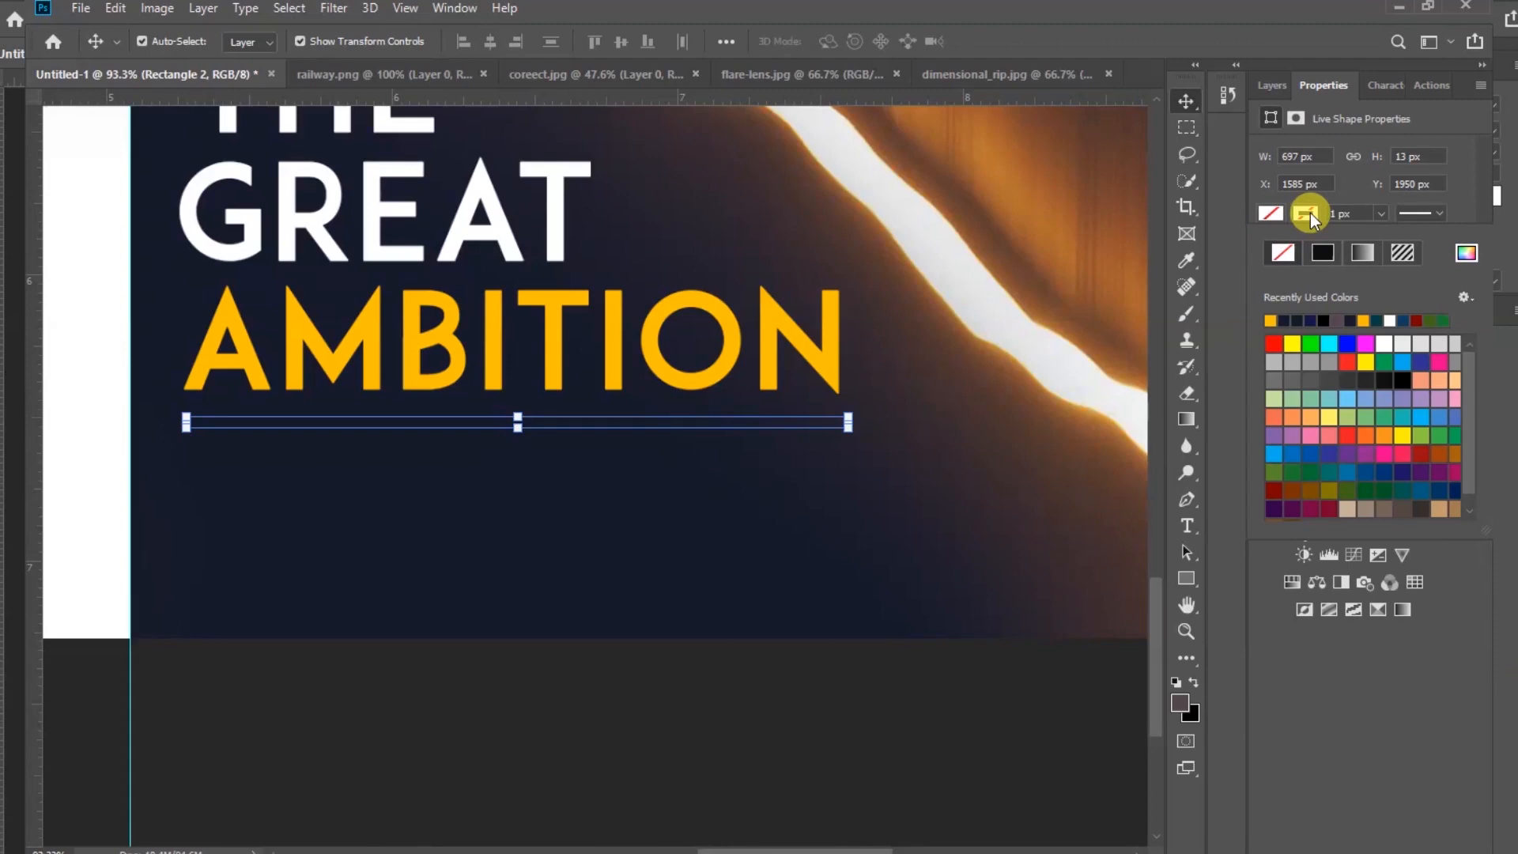
click(1311, 212)
click(1271, 320)
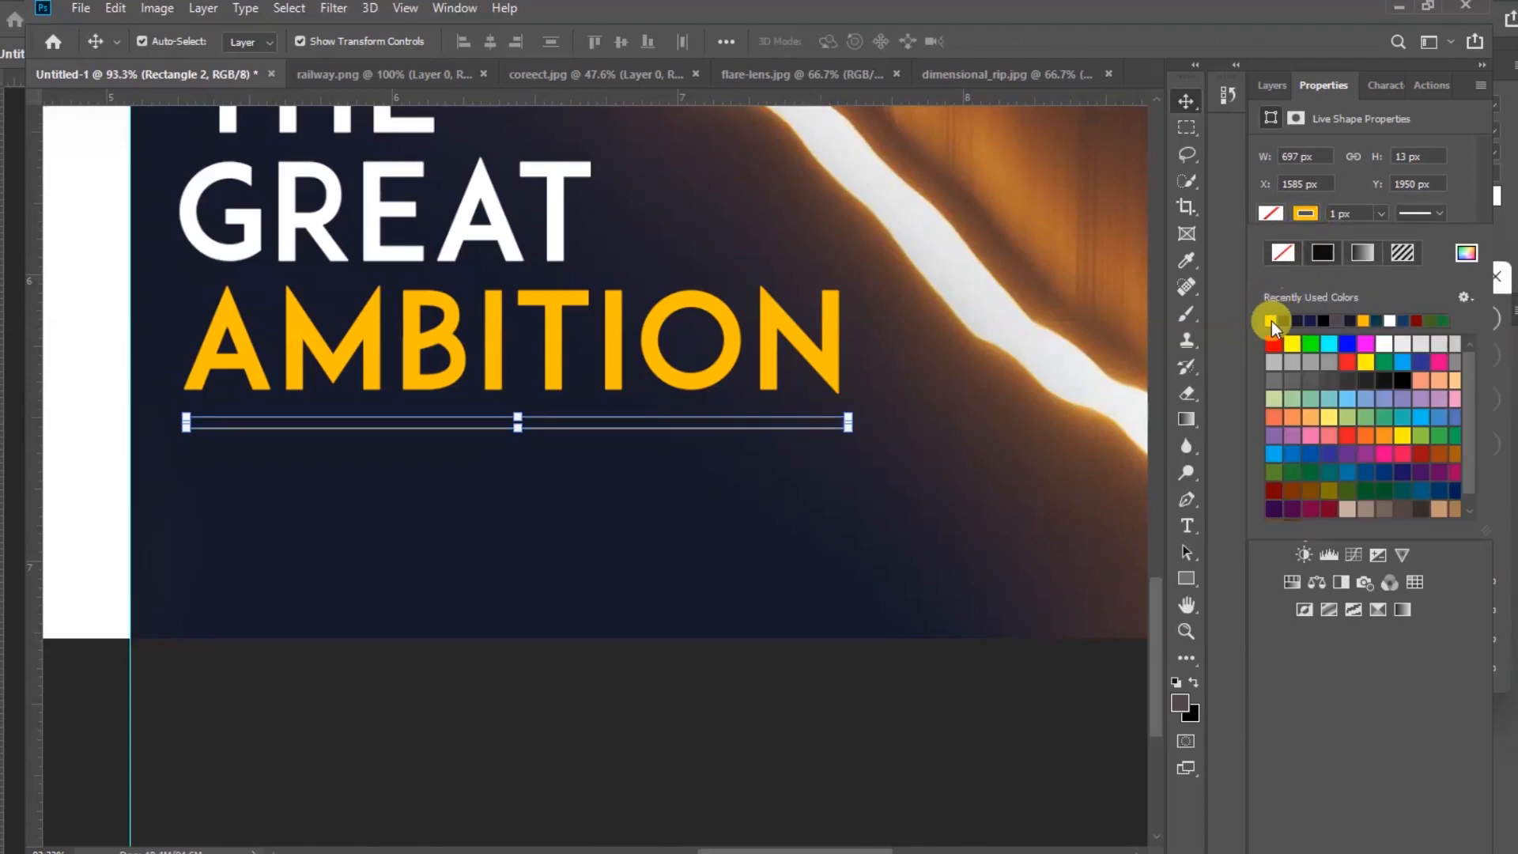
Make the rectangle's stroke dashed and set its width to about 7.41 px
click(1438, 212)
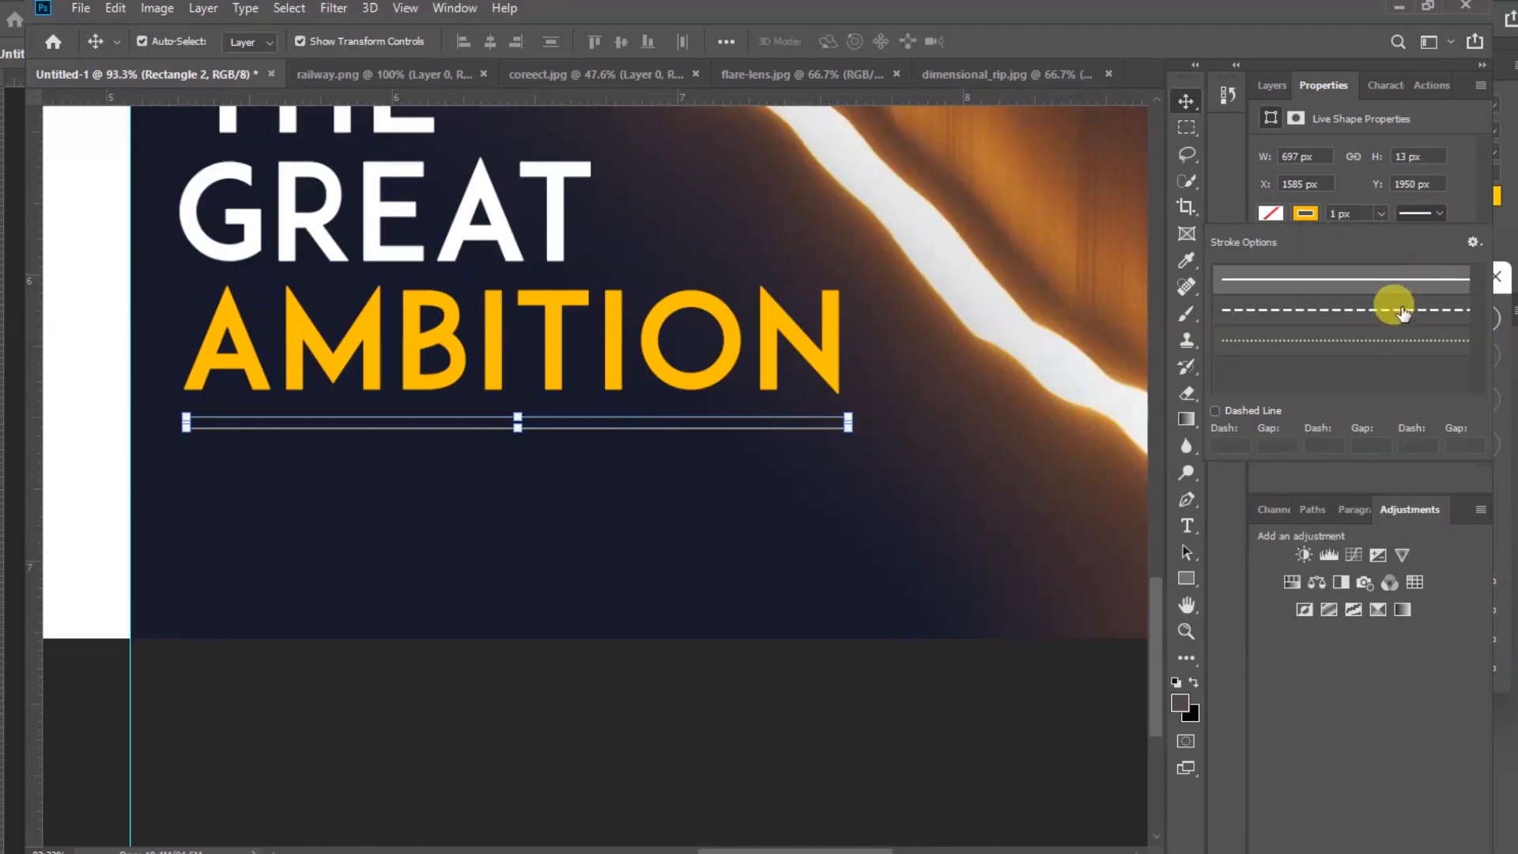
click(1407, 310)
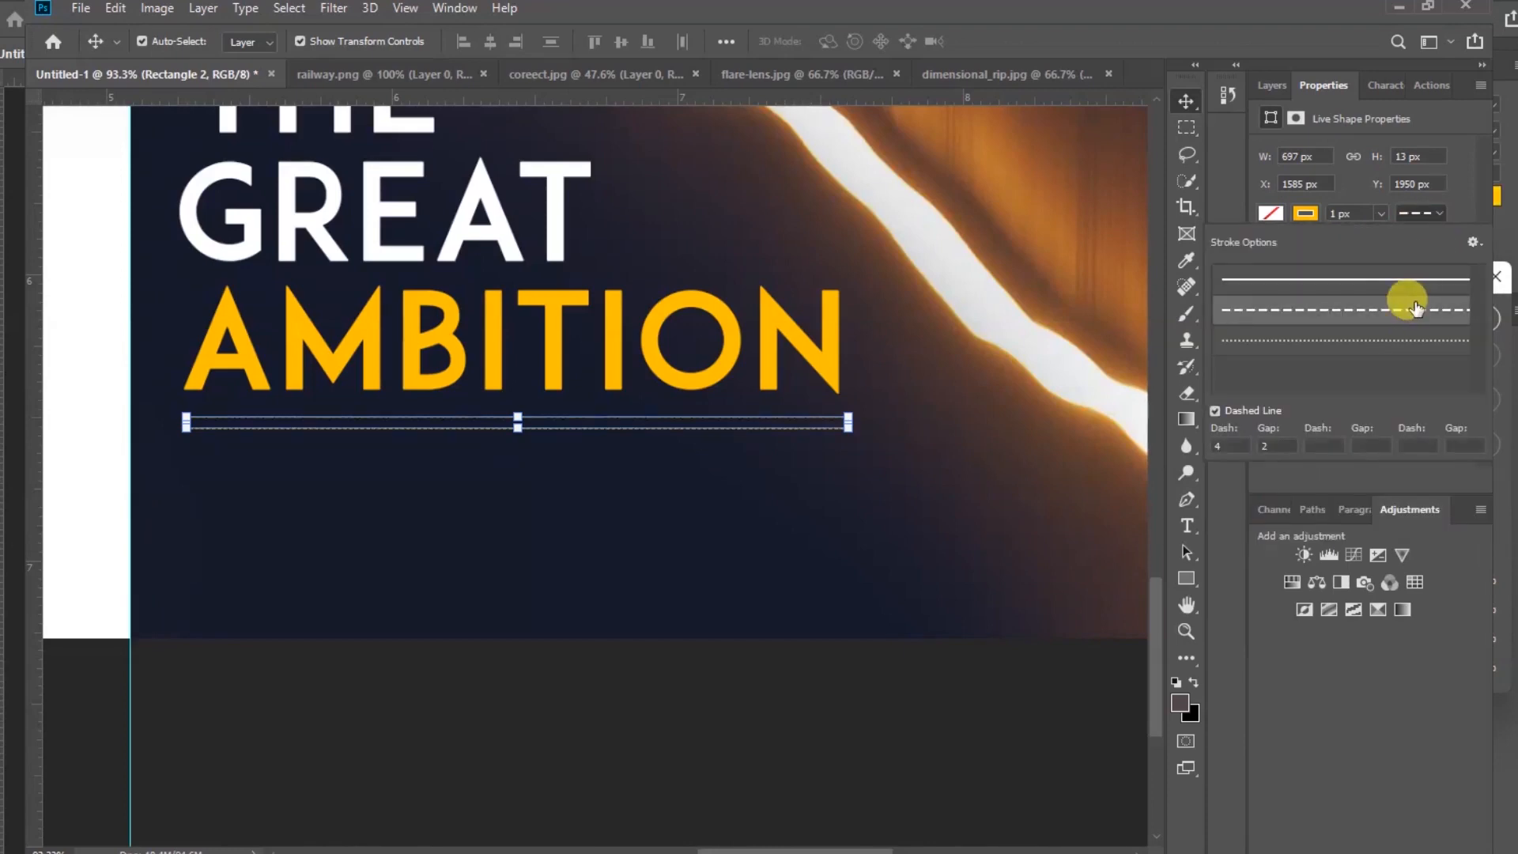
click(1383, 212)
click(1383, 213)
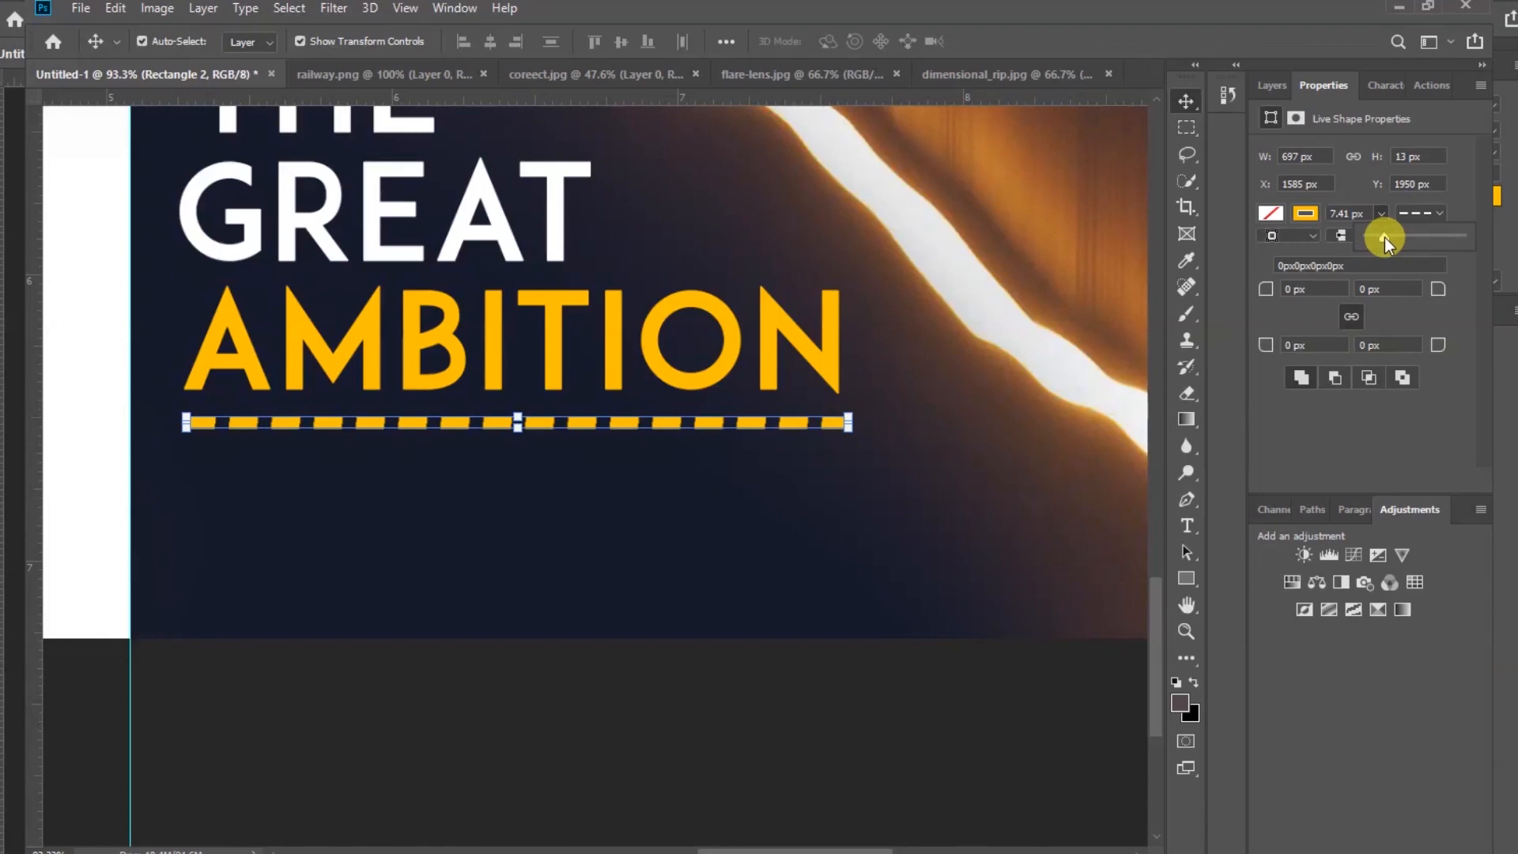
Nudge the dashed line up by about one pixel with a transform and commit it
click(651, 518)
scroll(585, 427, up, 2)
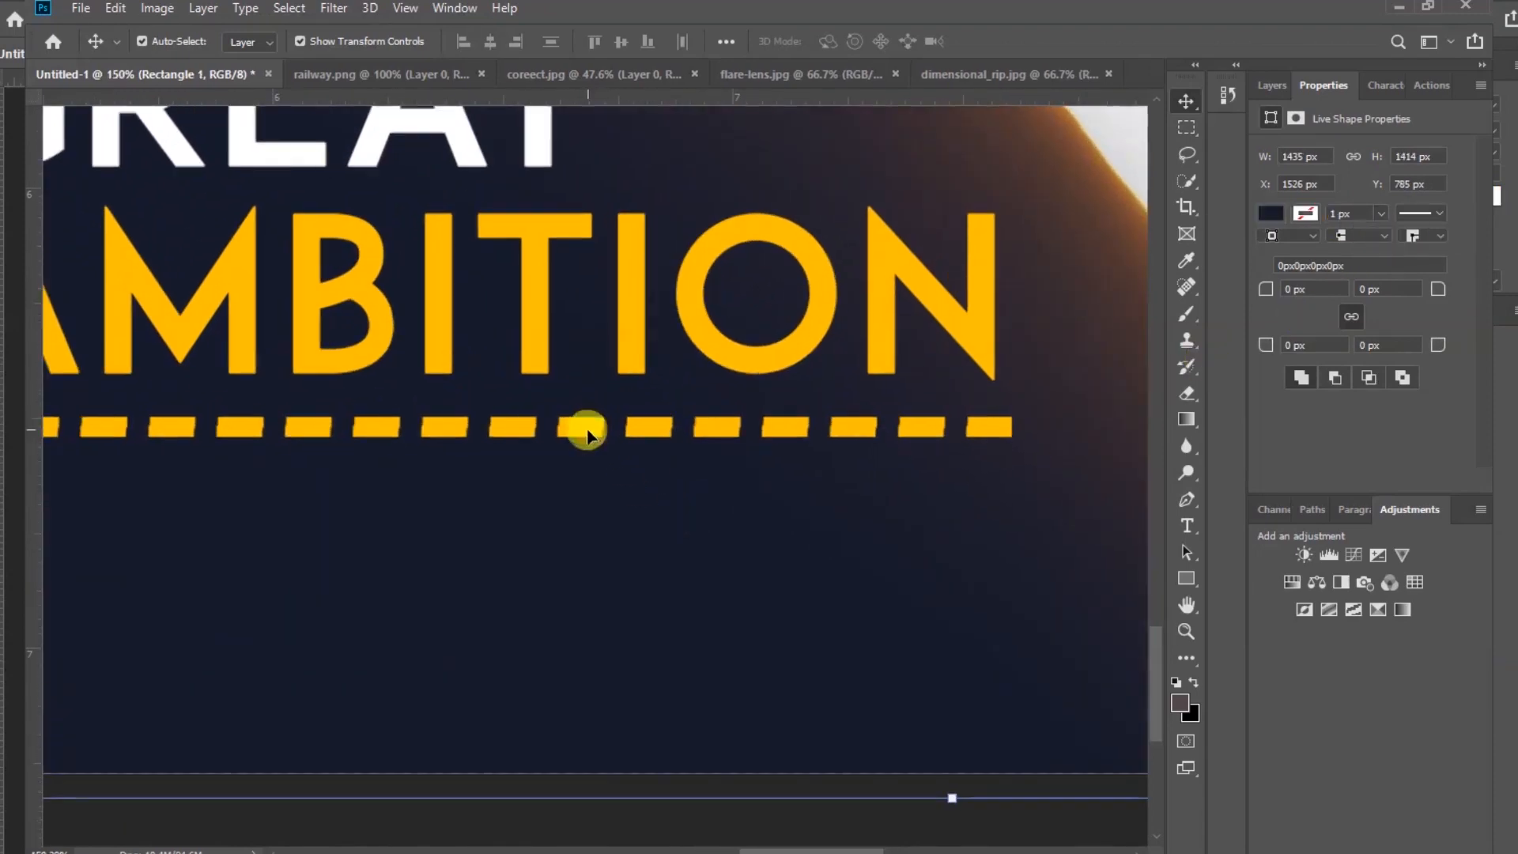
click(478, 435)
scroll(476, 424, up, 5)
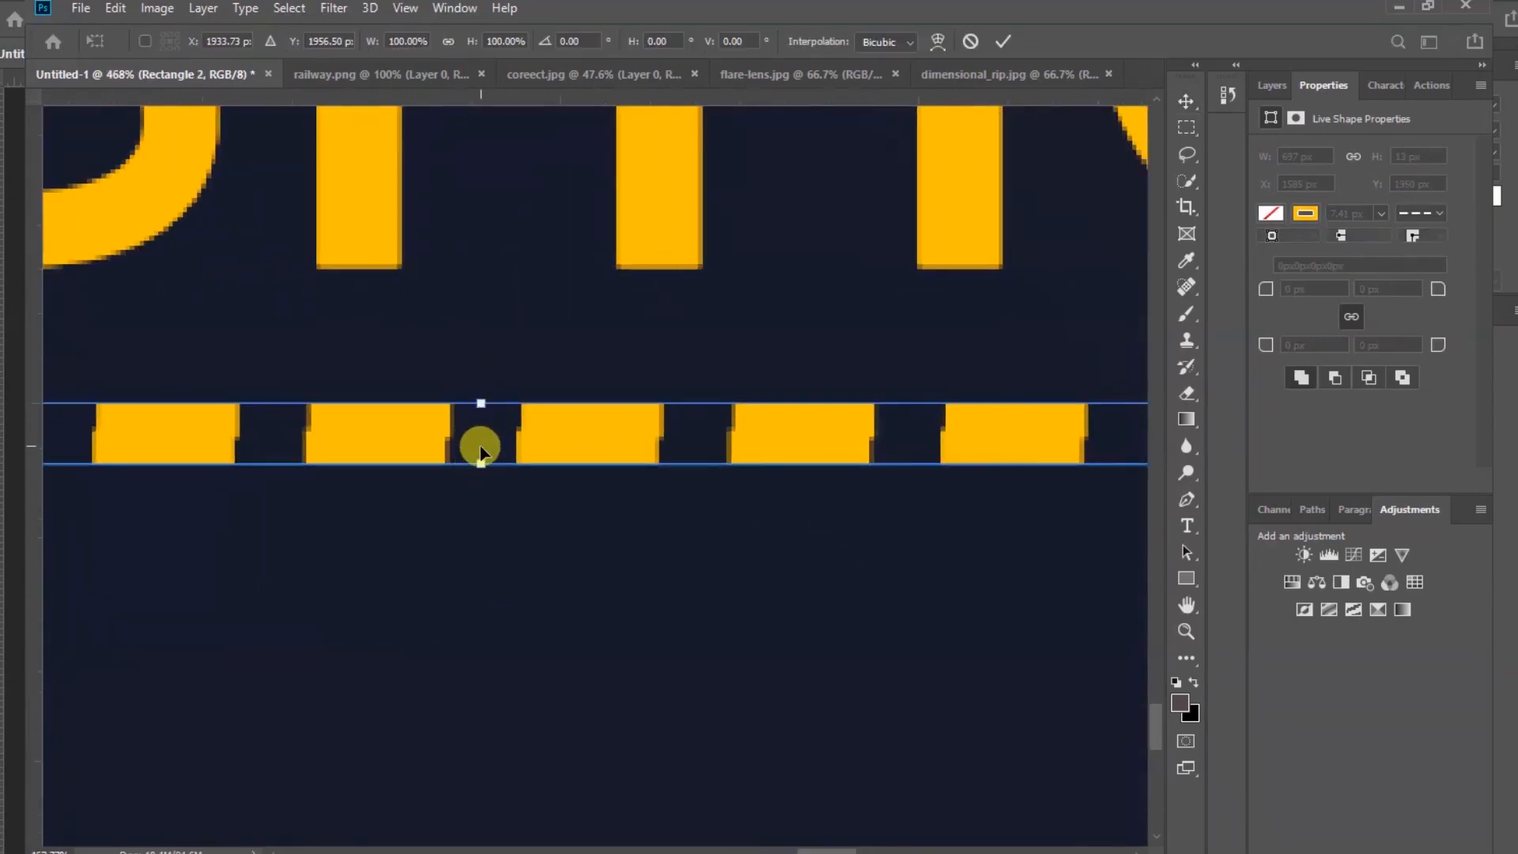
drag(478, 458, 479, 449)
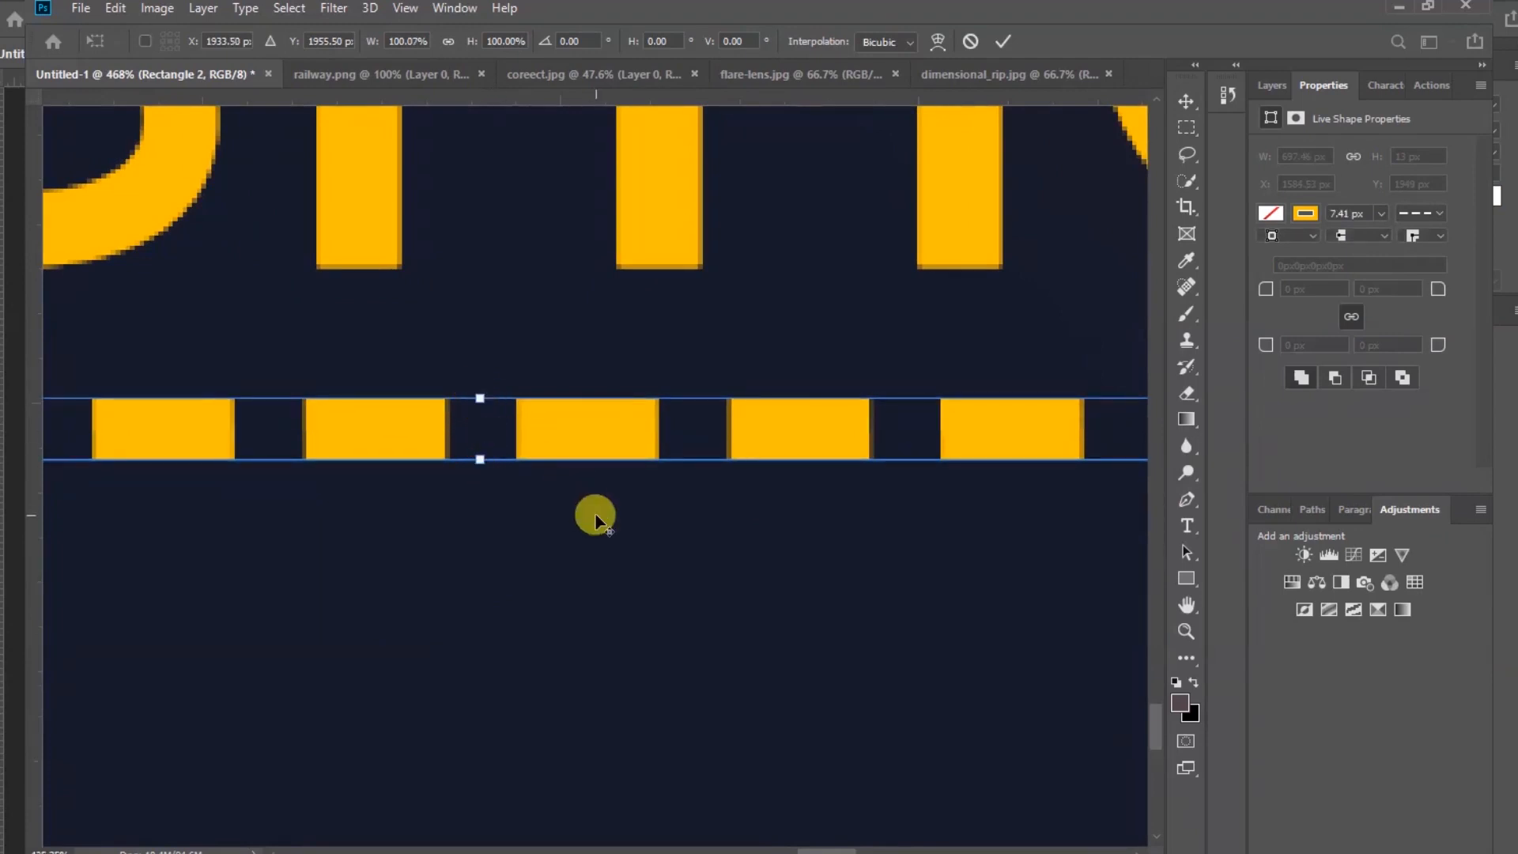
scroll(596, 514, down, 8)
scroll(595, 514, down, 1)
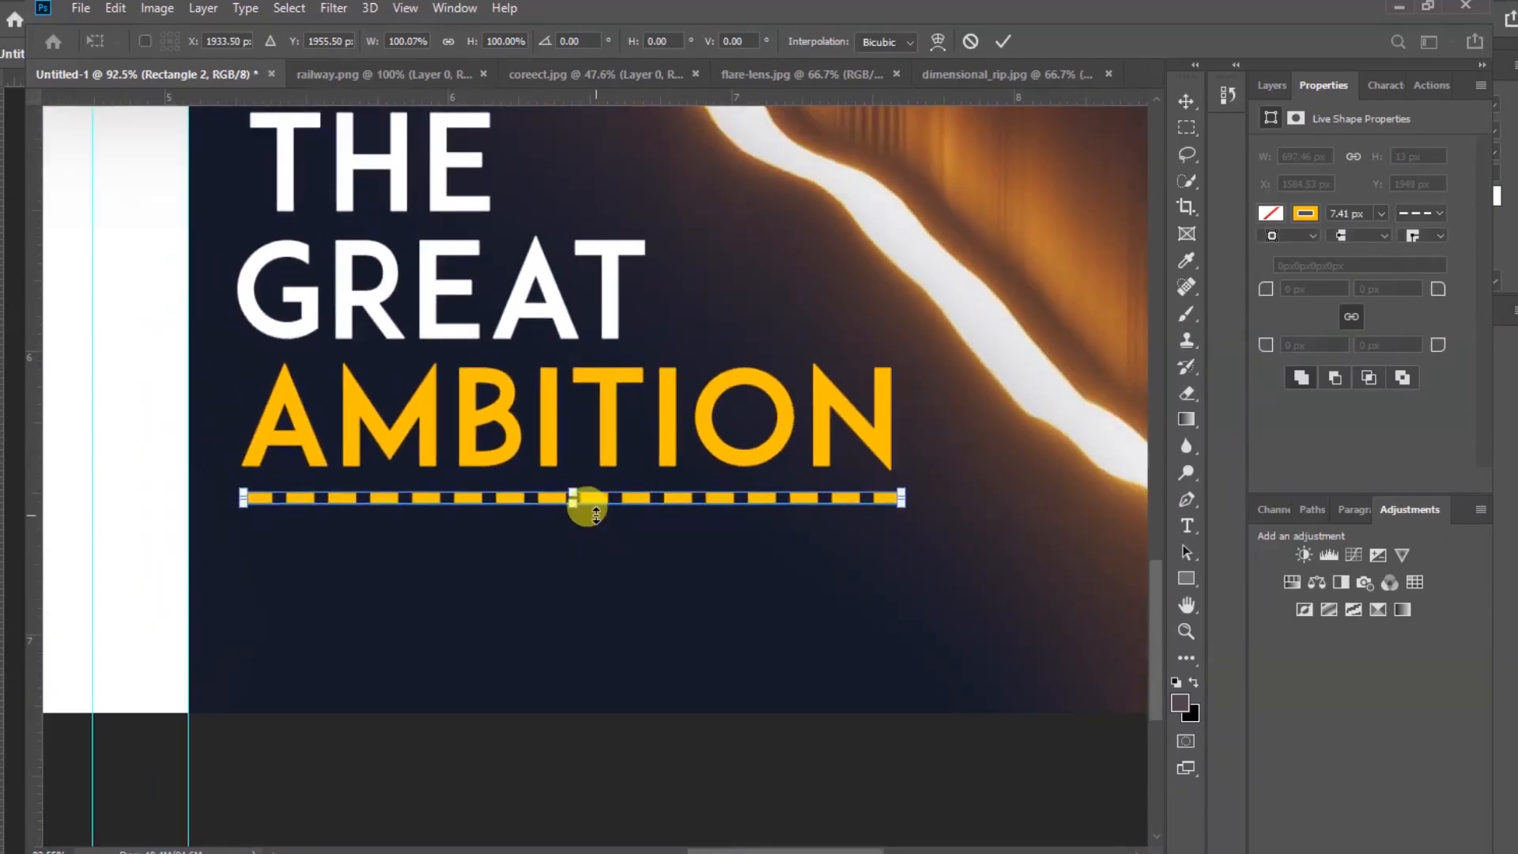
click(1003, 41)
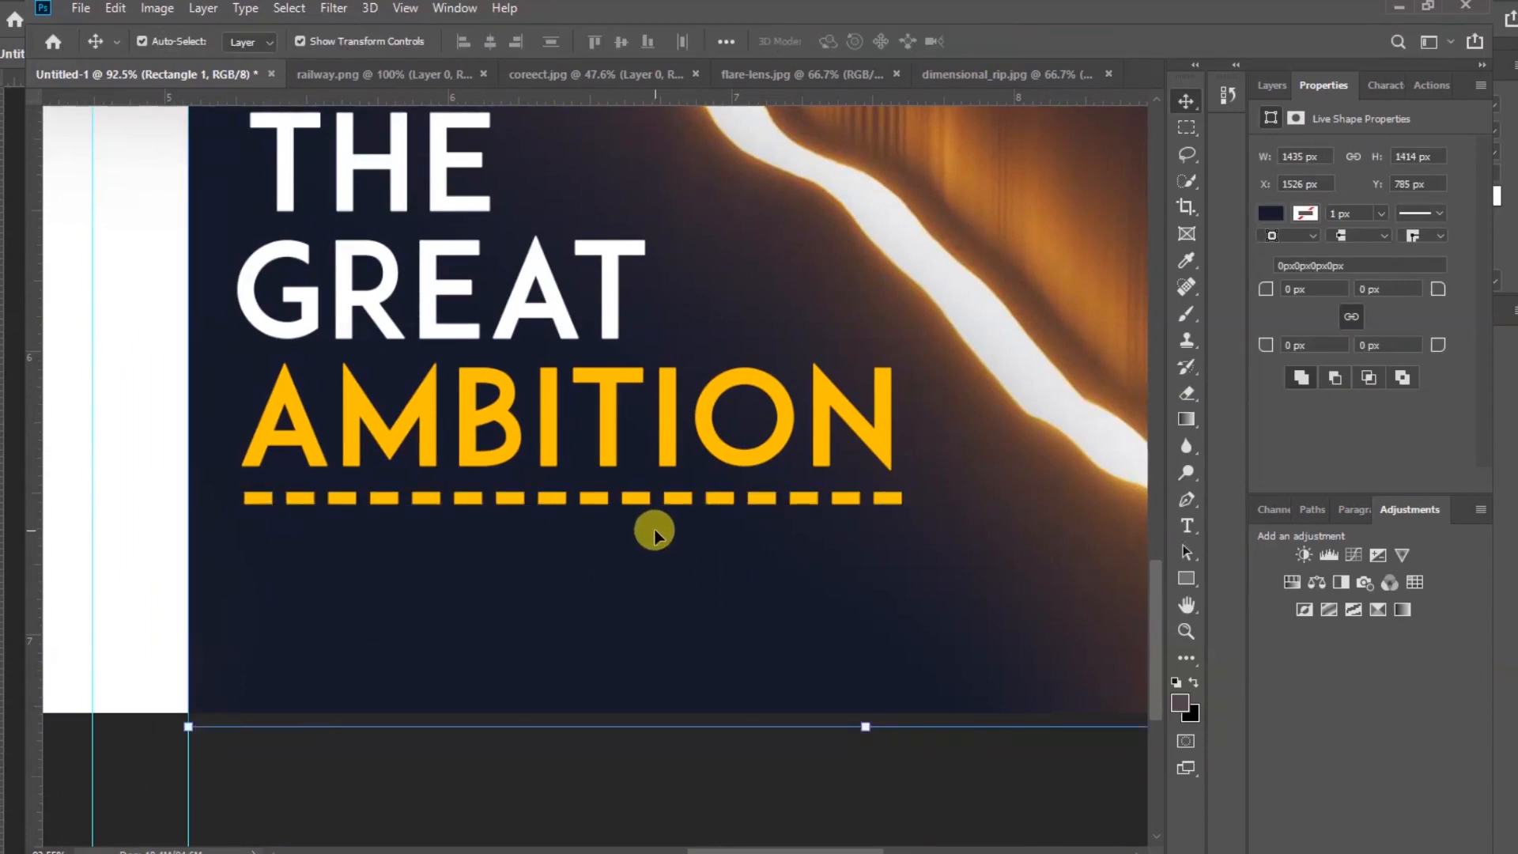
Duplicate GREAT below the dashed line and change the copy's text to the author's full name
drag(536, 269, 558, 583)
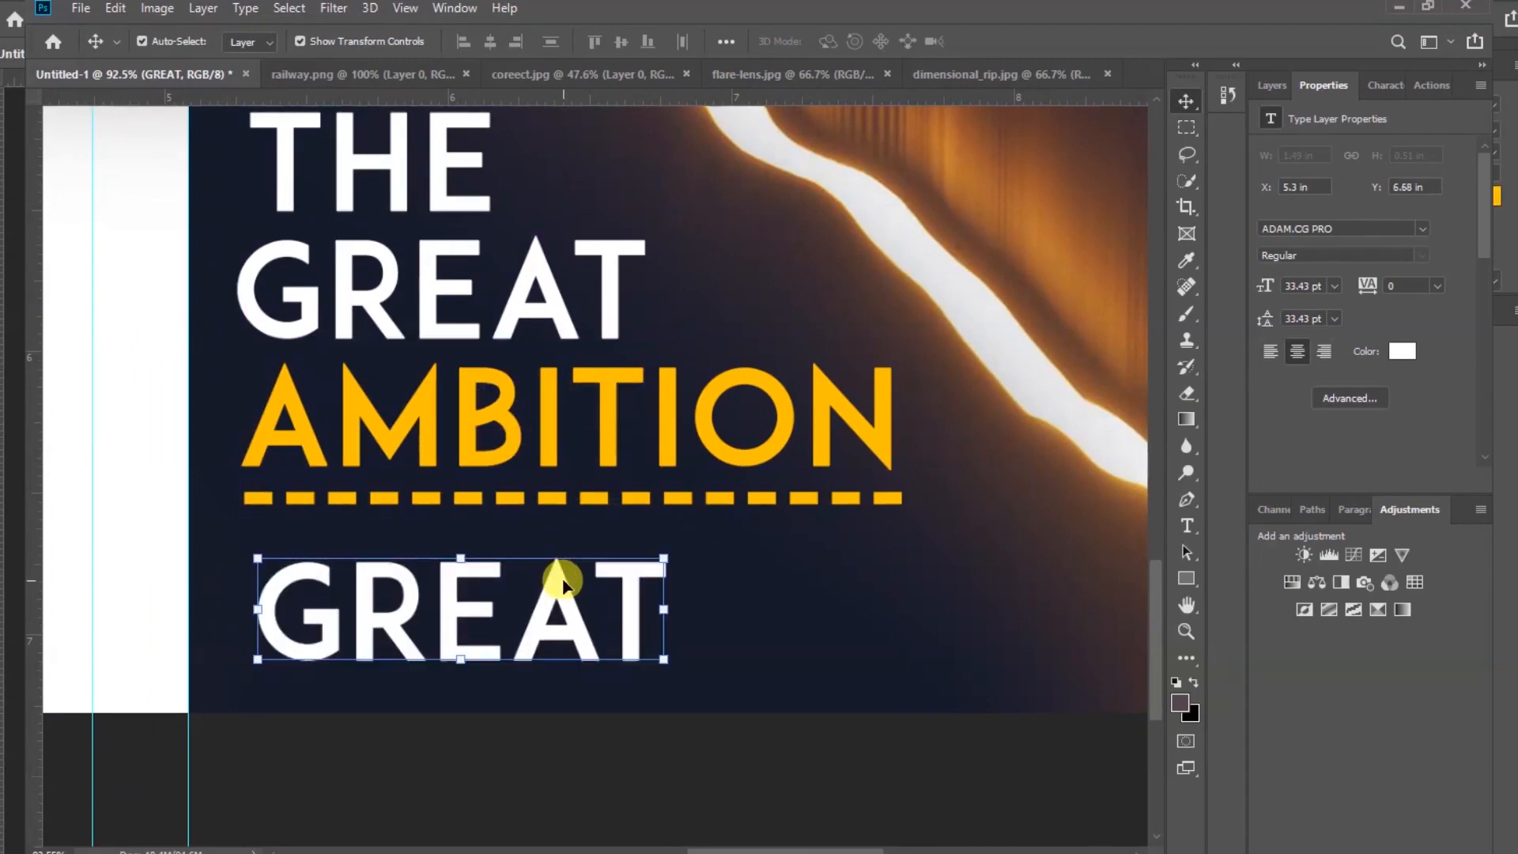
key(t)
double_click(559, 575)
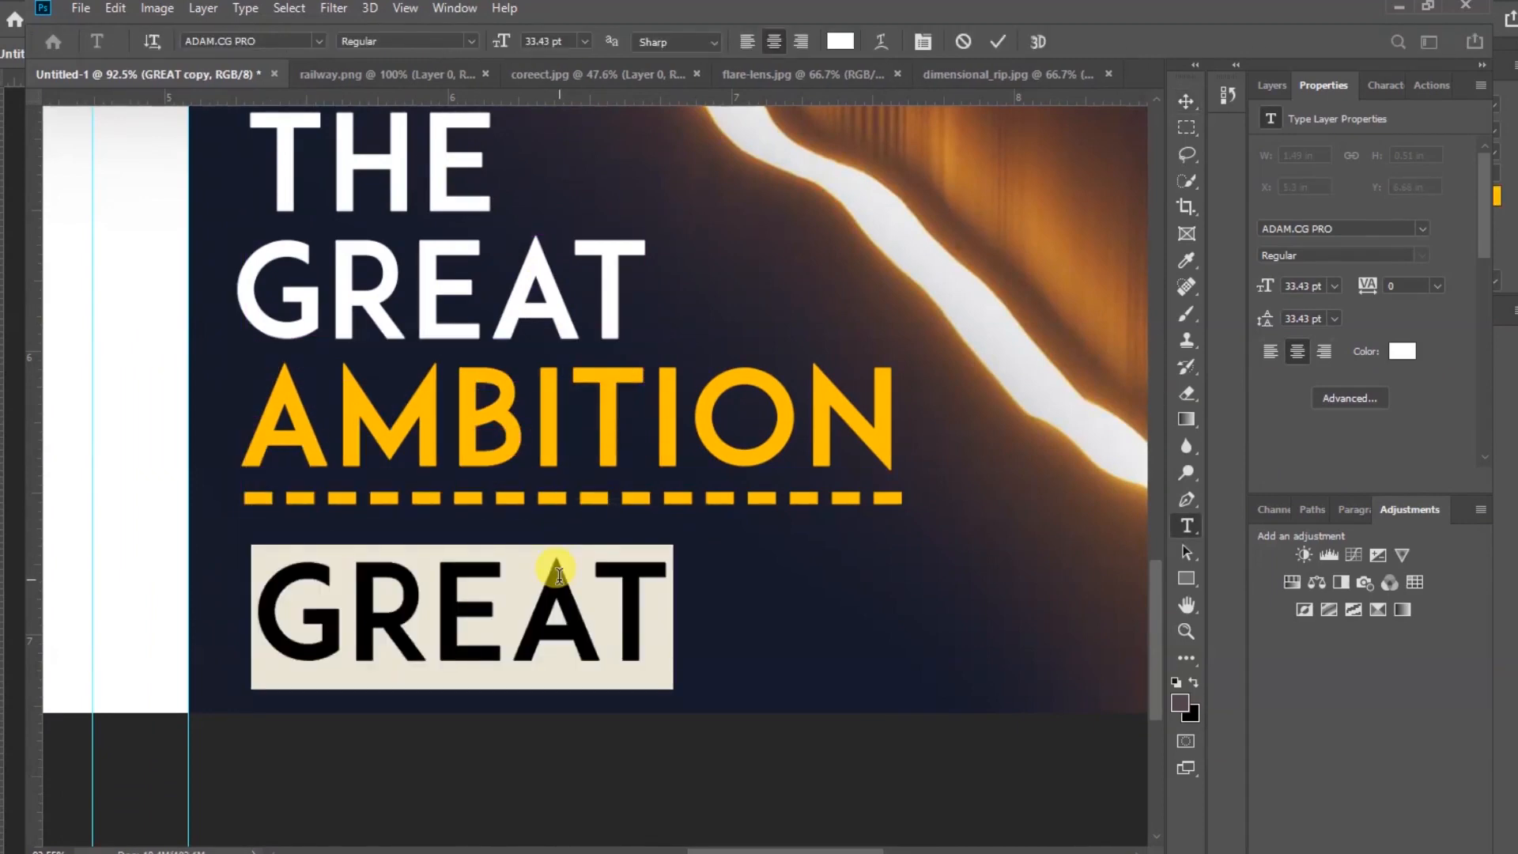
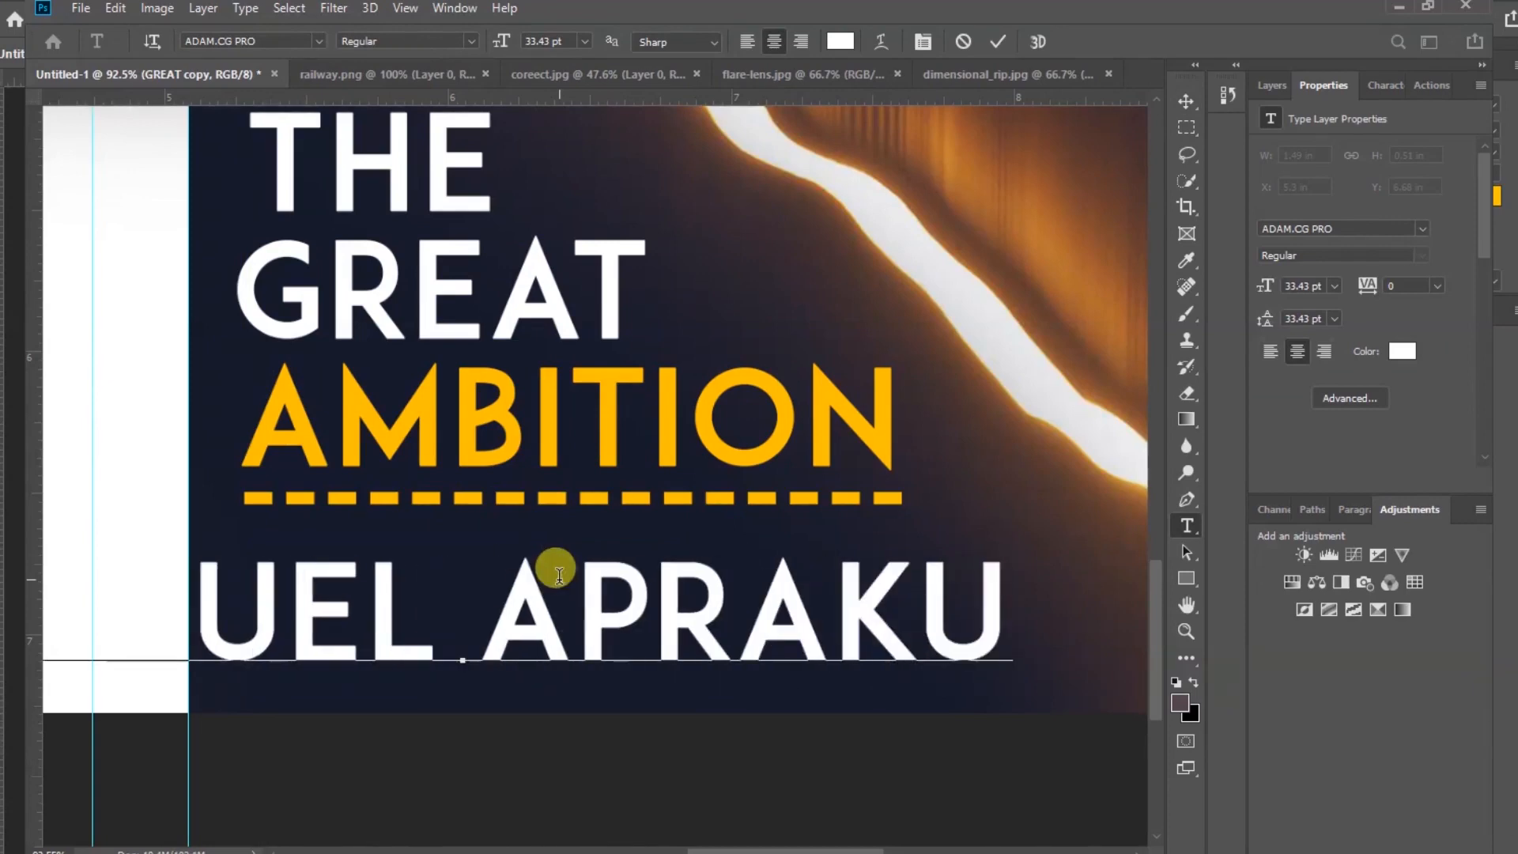
click(1000, 42)
key(v)
click(999, 42)
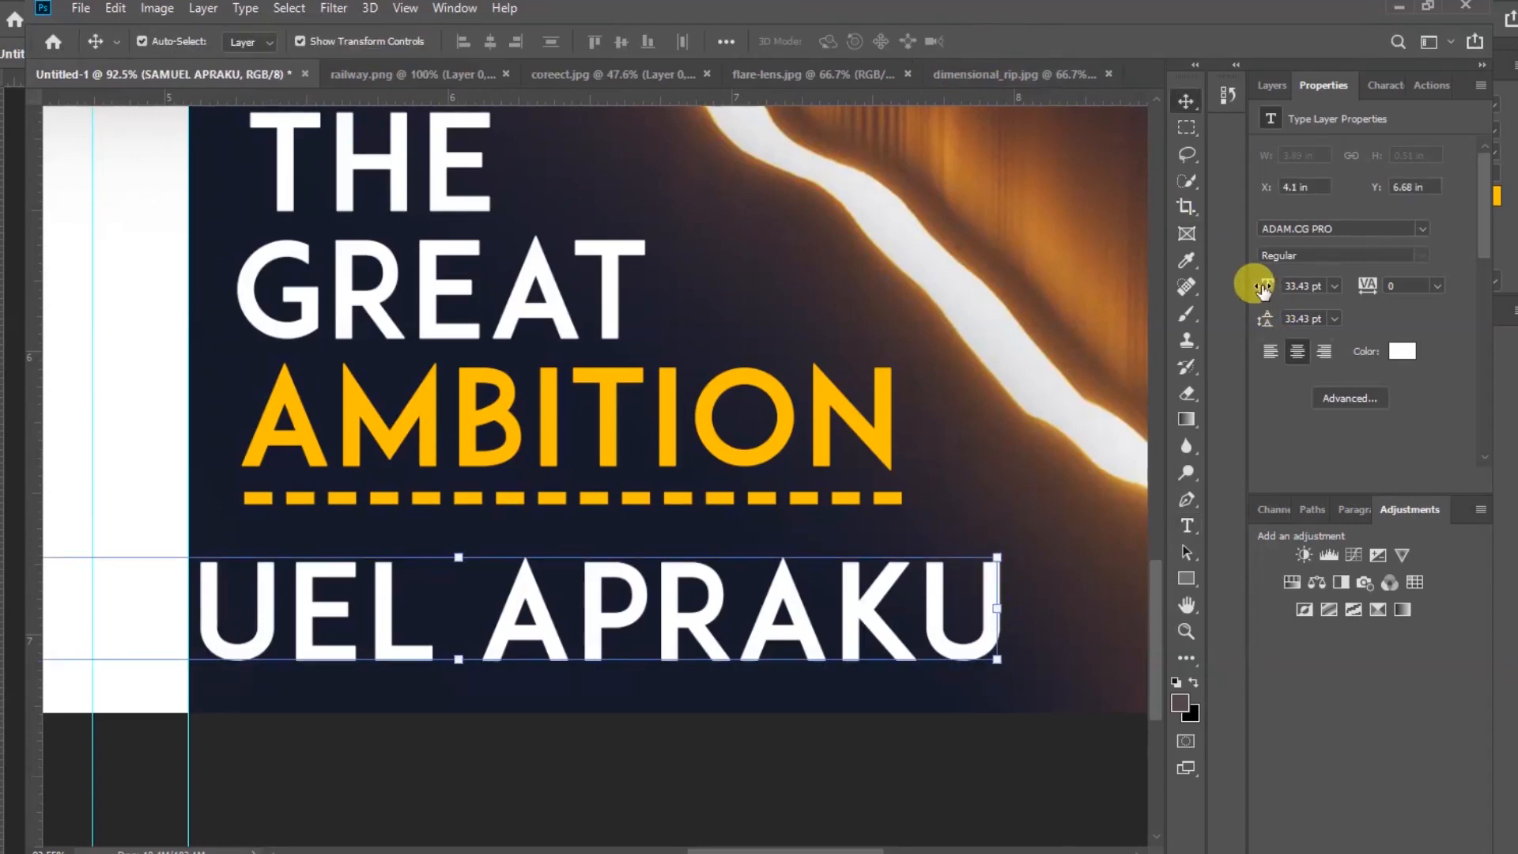
Set the name text to 18 pt, then move and scale it to about 20 pt beneath the dashed line
mouse_move(1265, 286)
mouse_down()
mouse_move(1236, 279)
mouse_move(1289, 288)
mouse_up()
click(1335, 286)
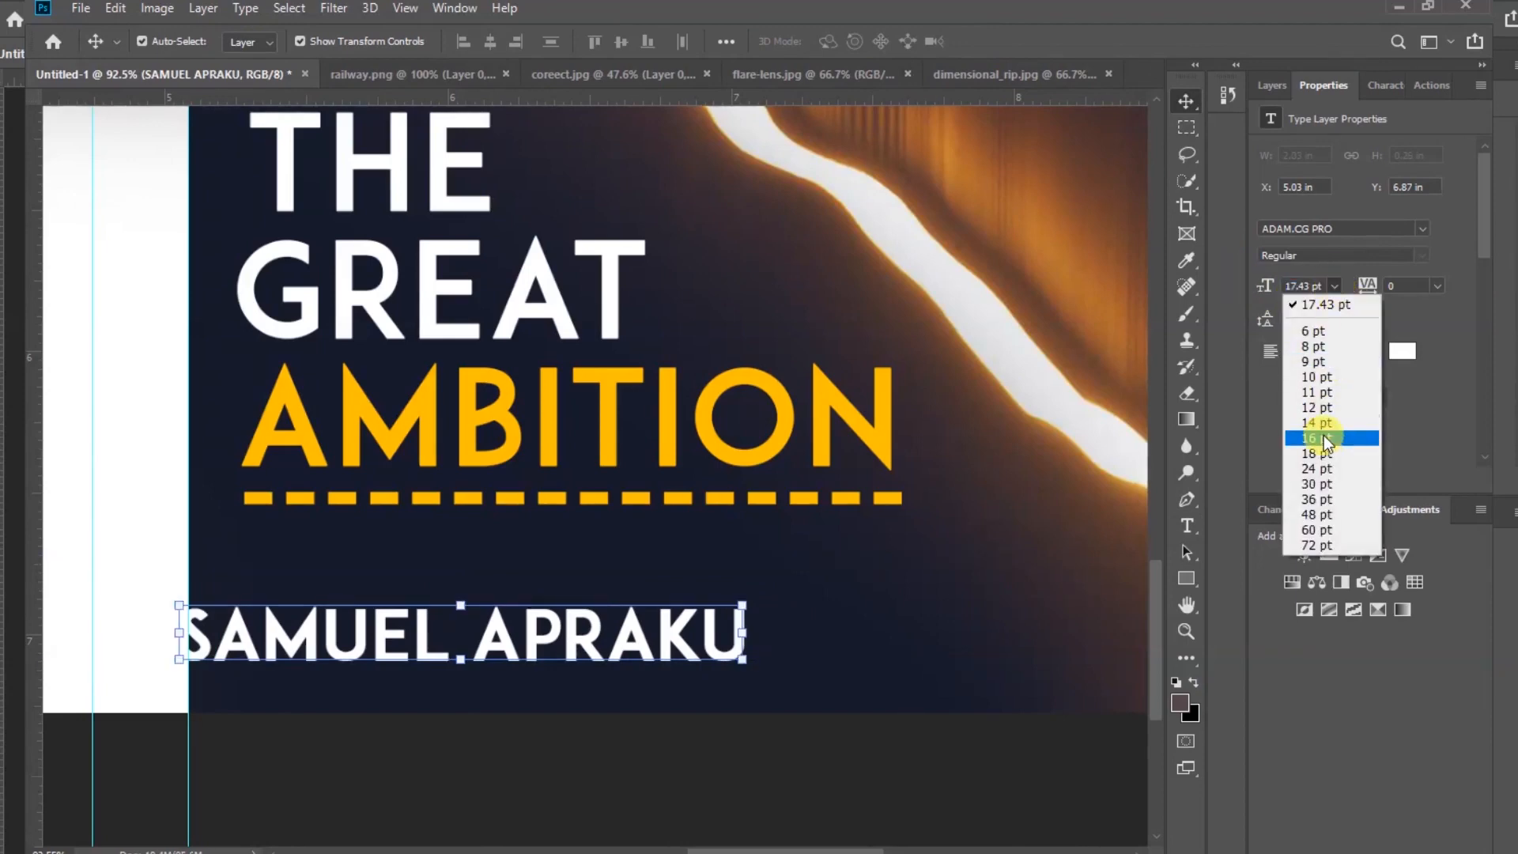
click(1324, 437)
drag(702, 610, 702, 603)
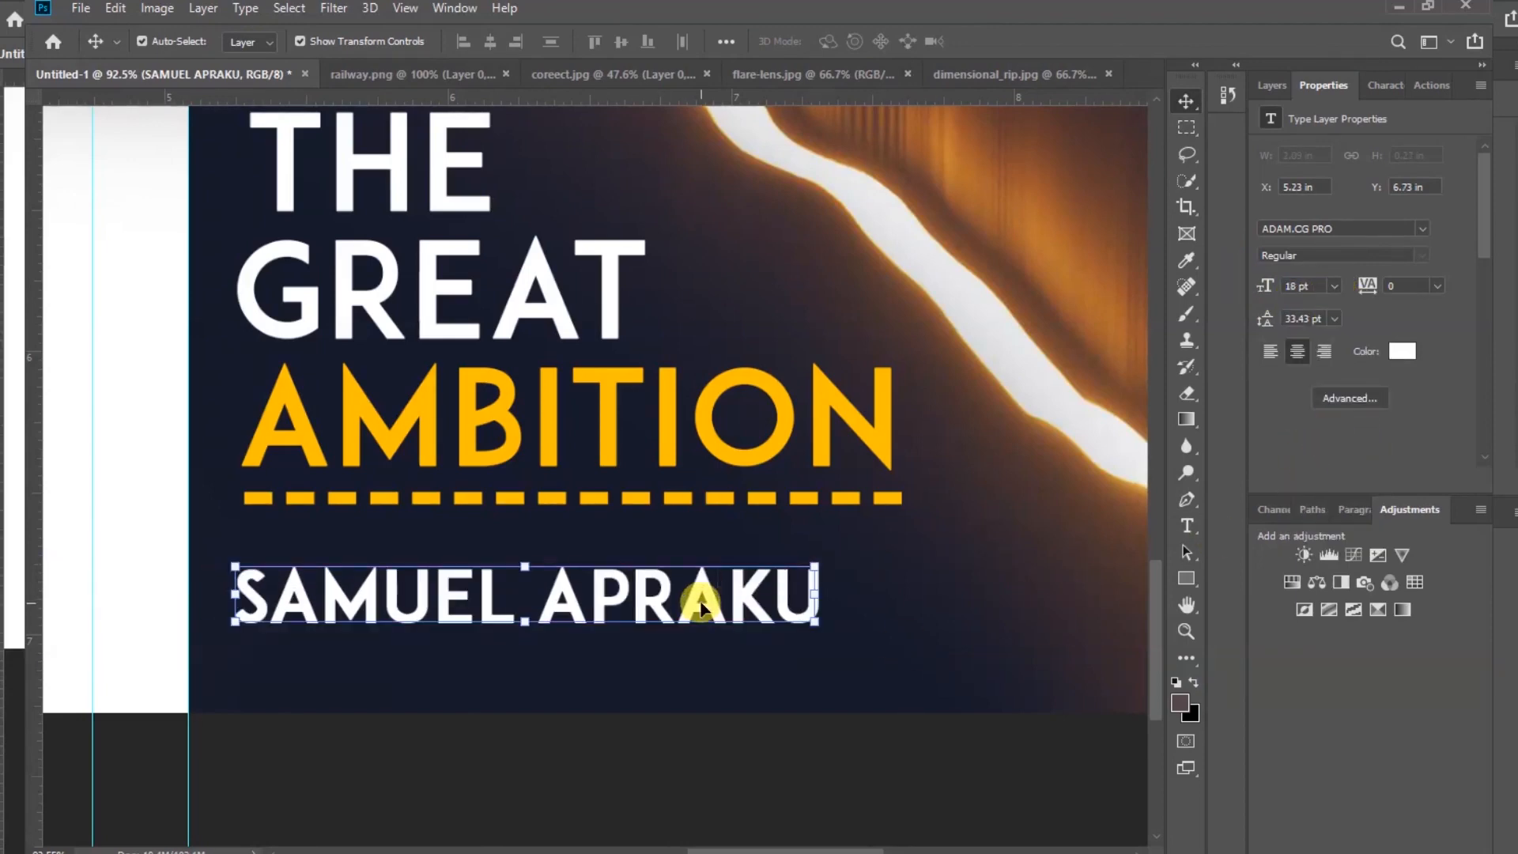
drag(815, 593, 902, 606)
click(1011, 41)
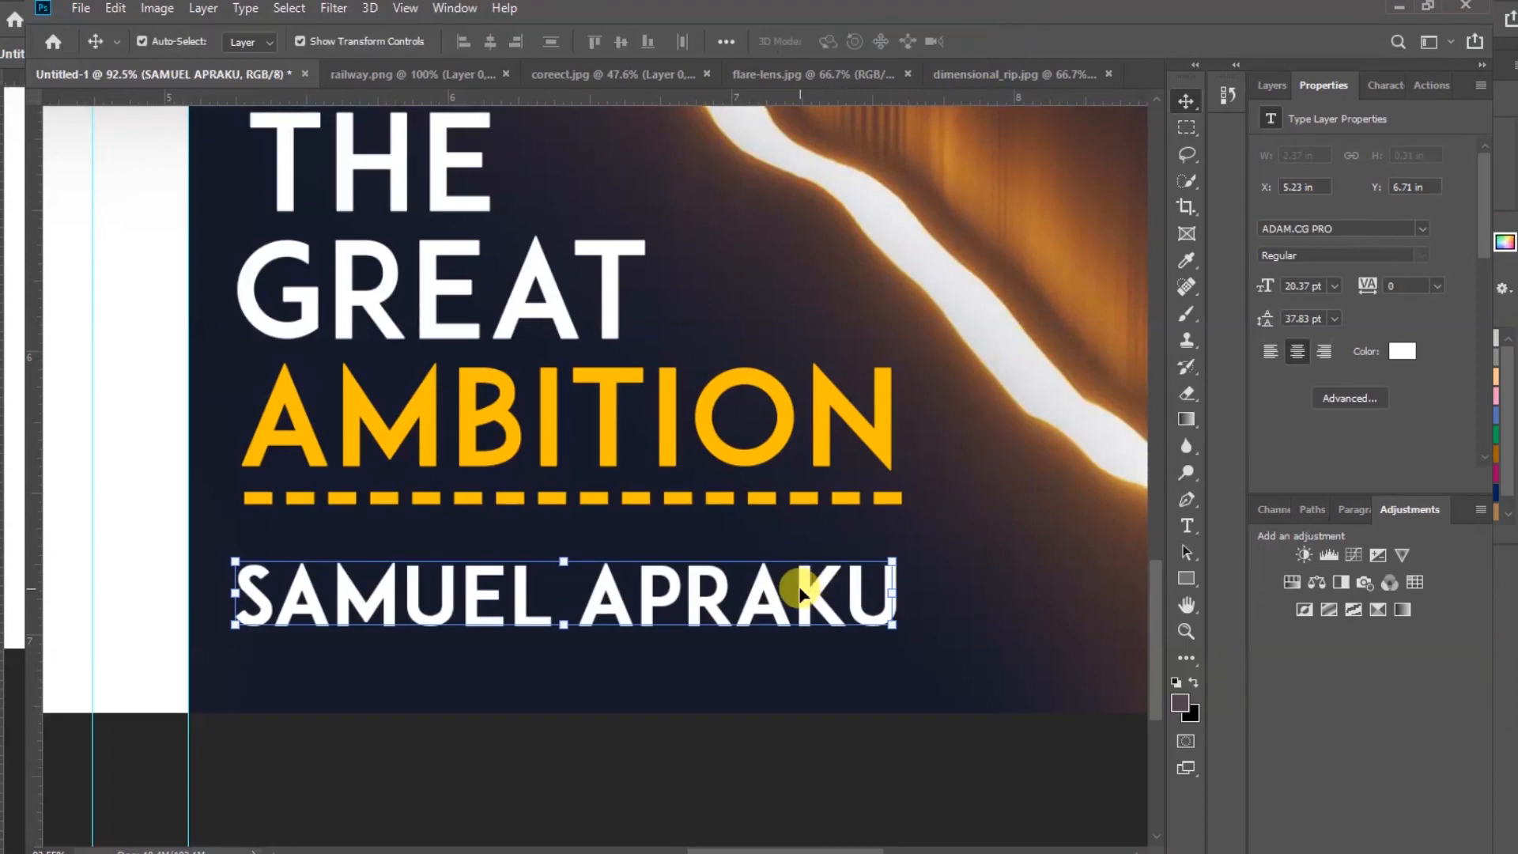
Change the name text's font to Marcellus SC
click(1421, 229)
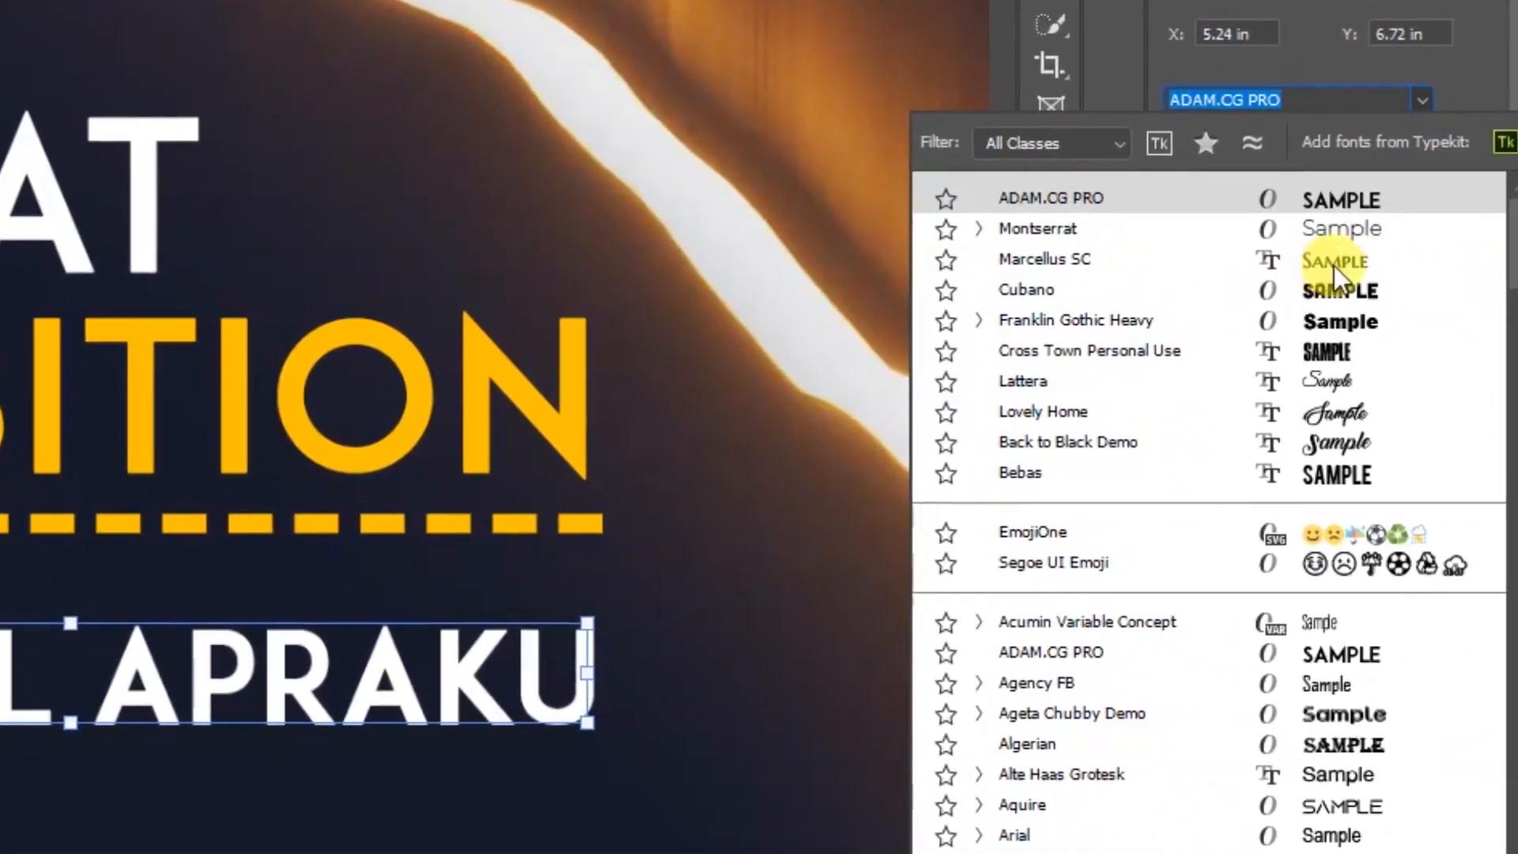
click(1014, 261)
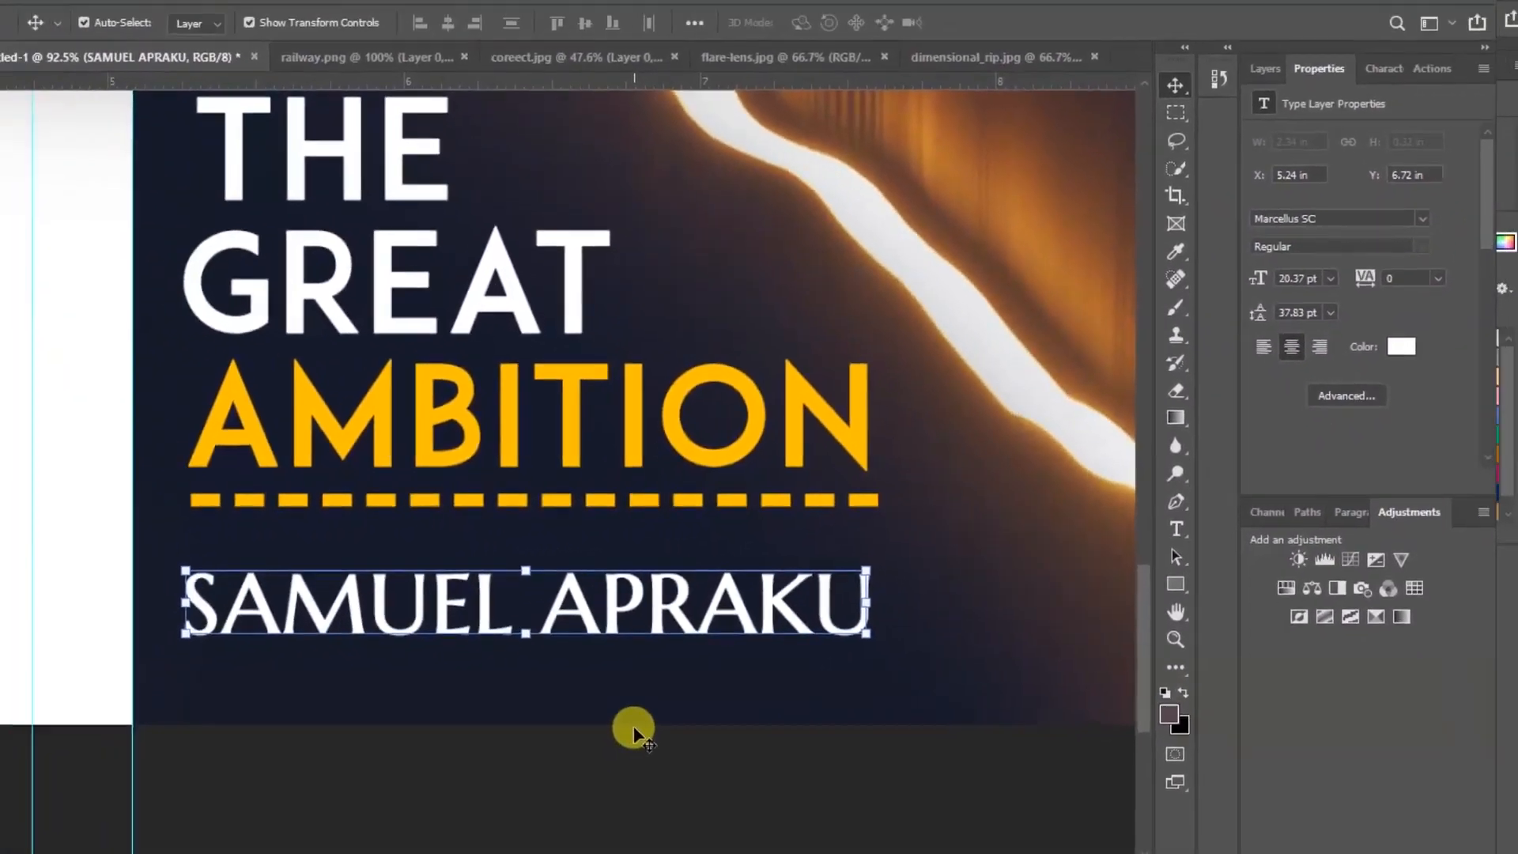
click(635, 731)
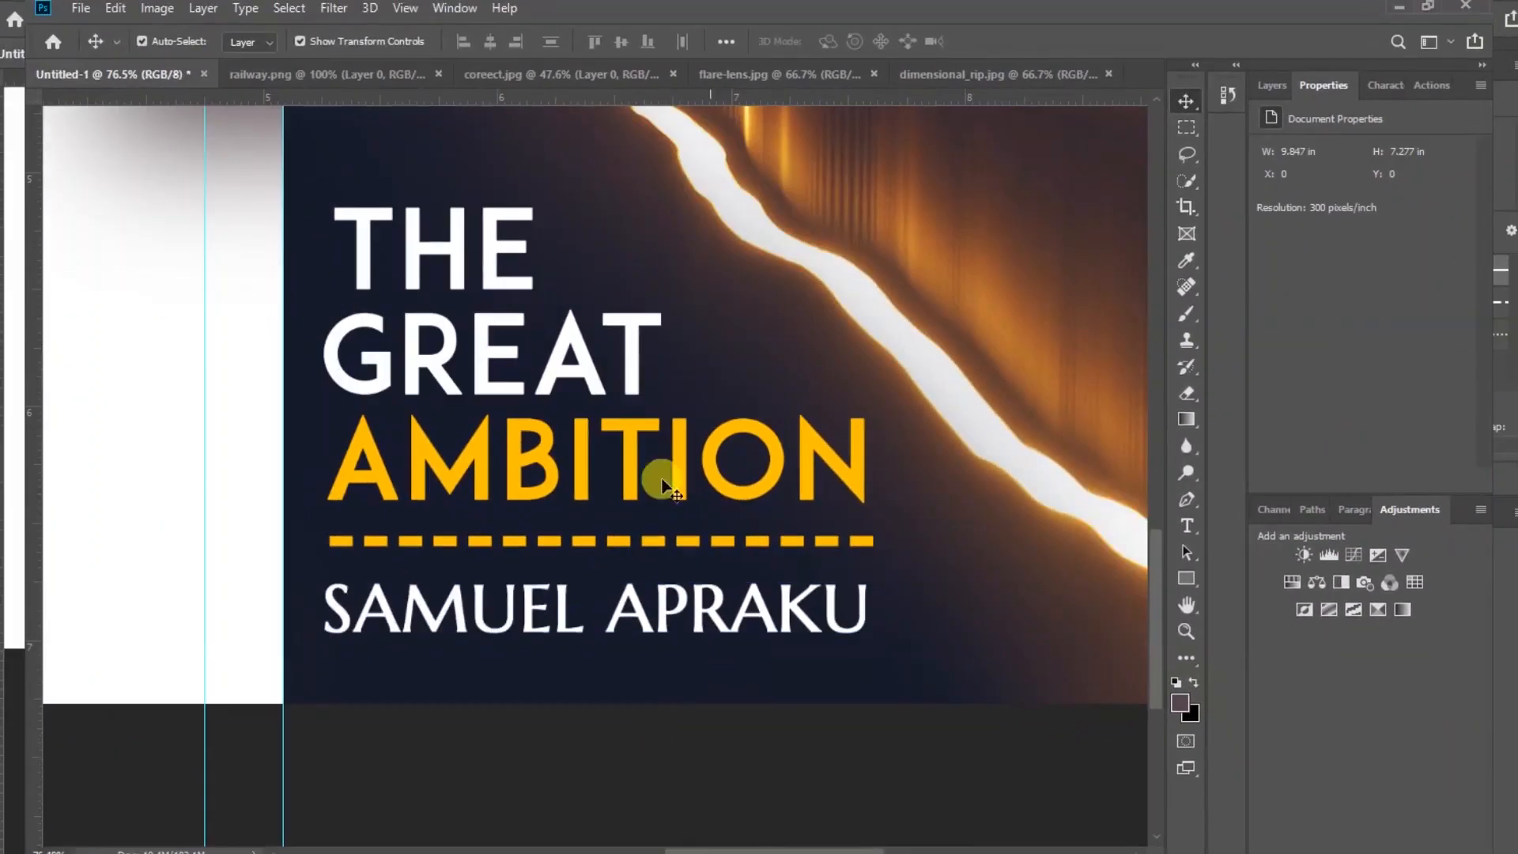
Draw a rectangle about 1435 by 2200 px covering the whole back page
click(399, 11)
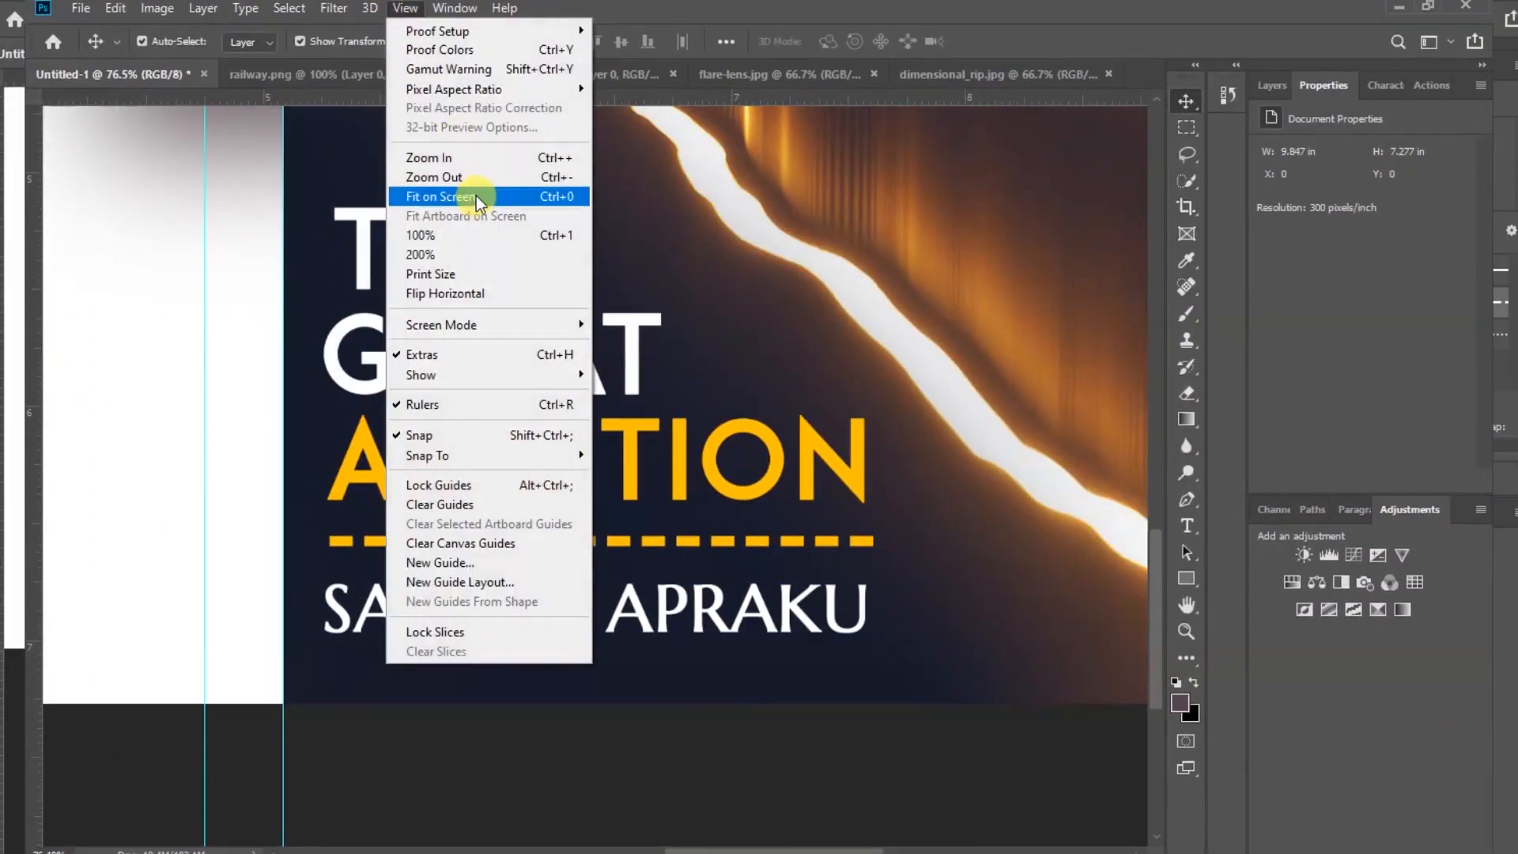
click(478, 198)
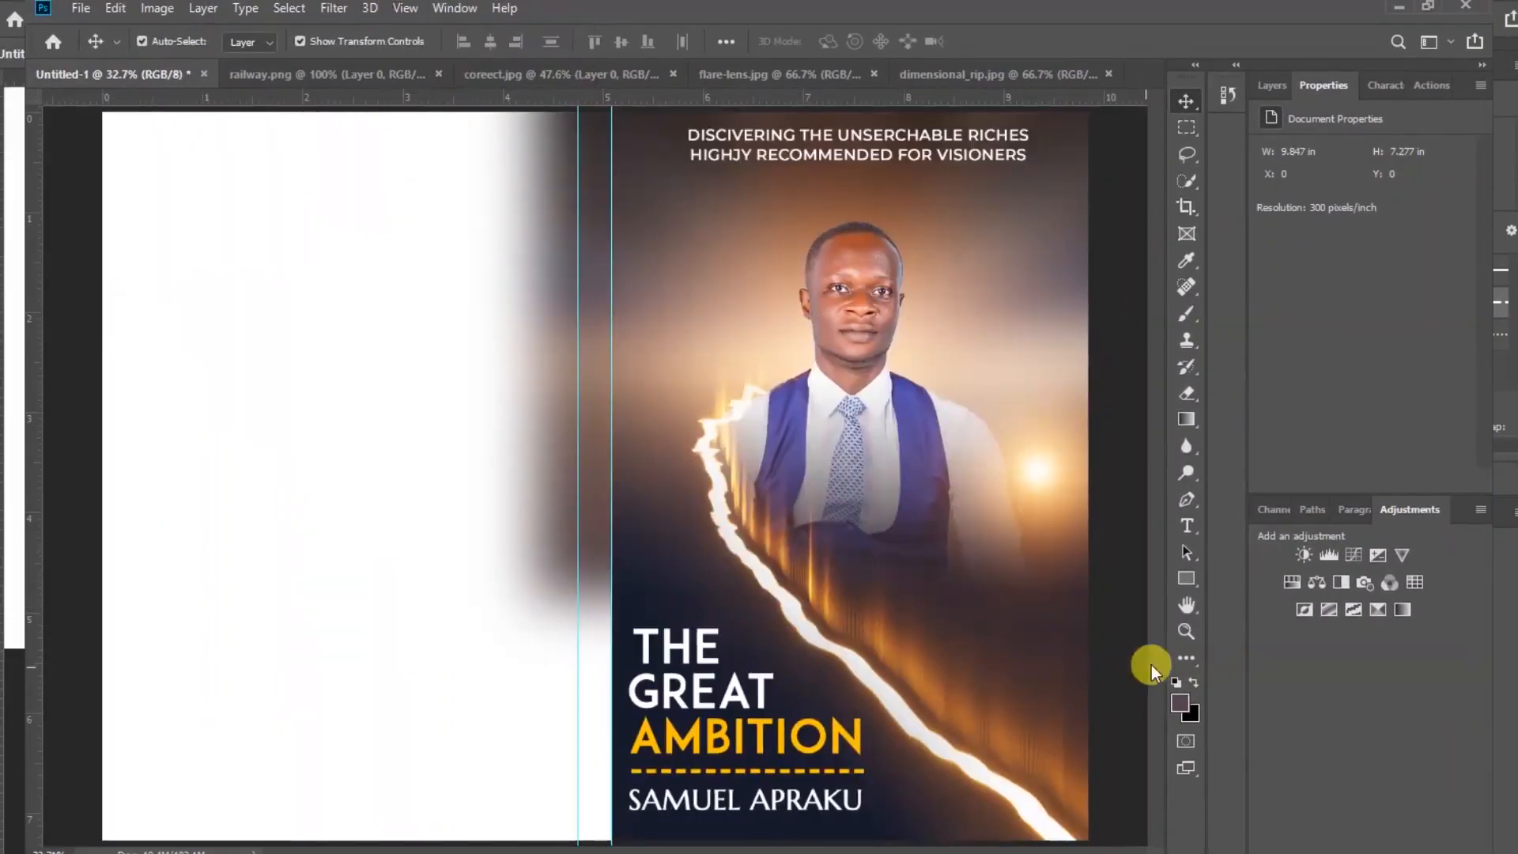
click(1187, 580)
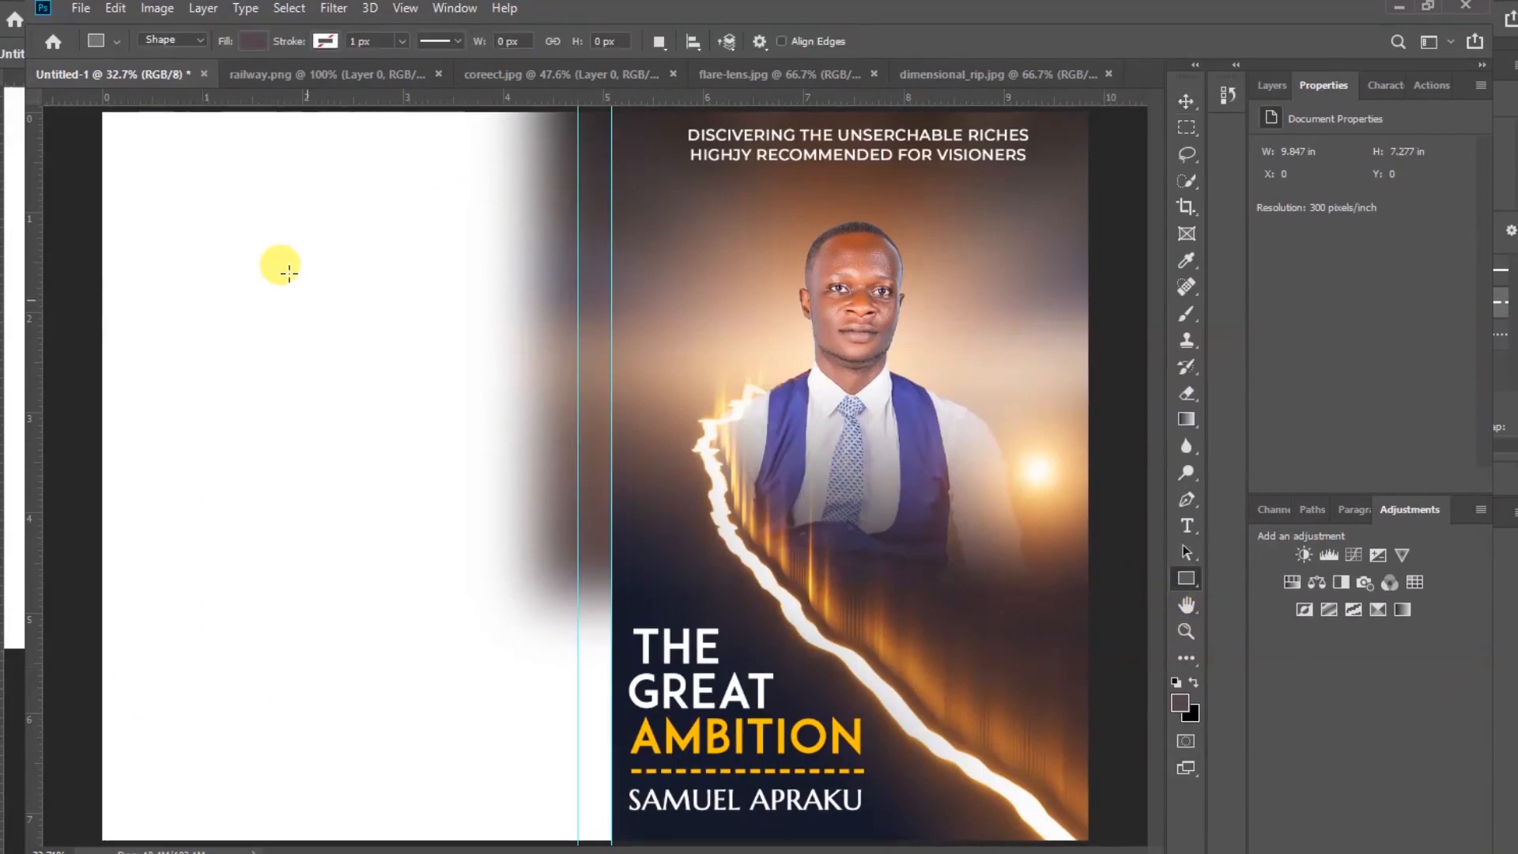
drag(100, 111, 578, 841)
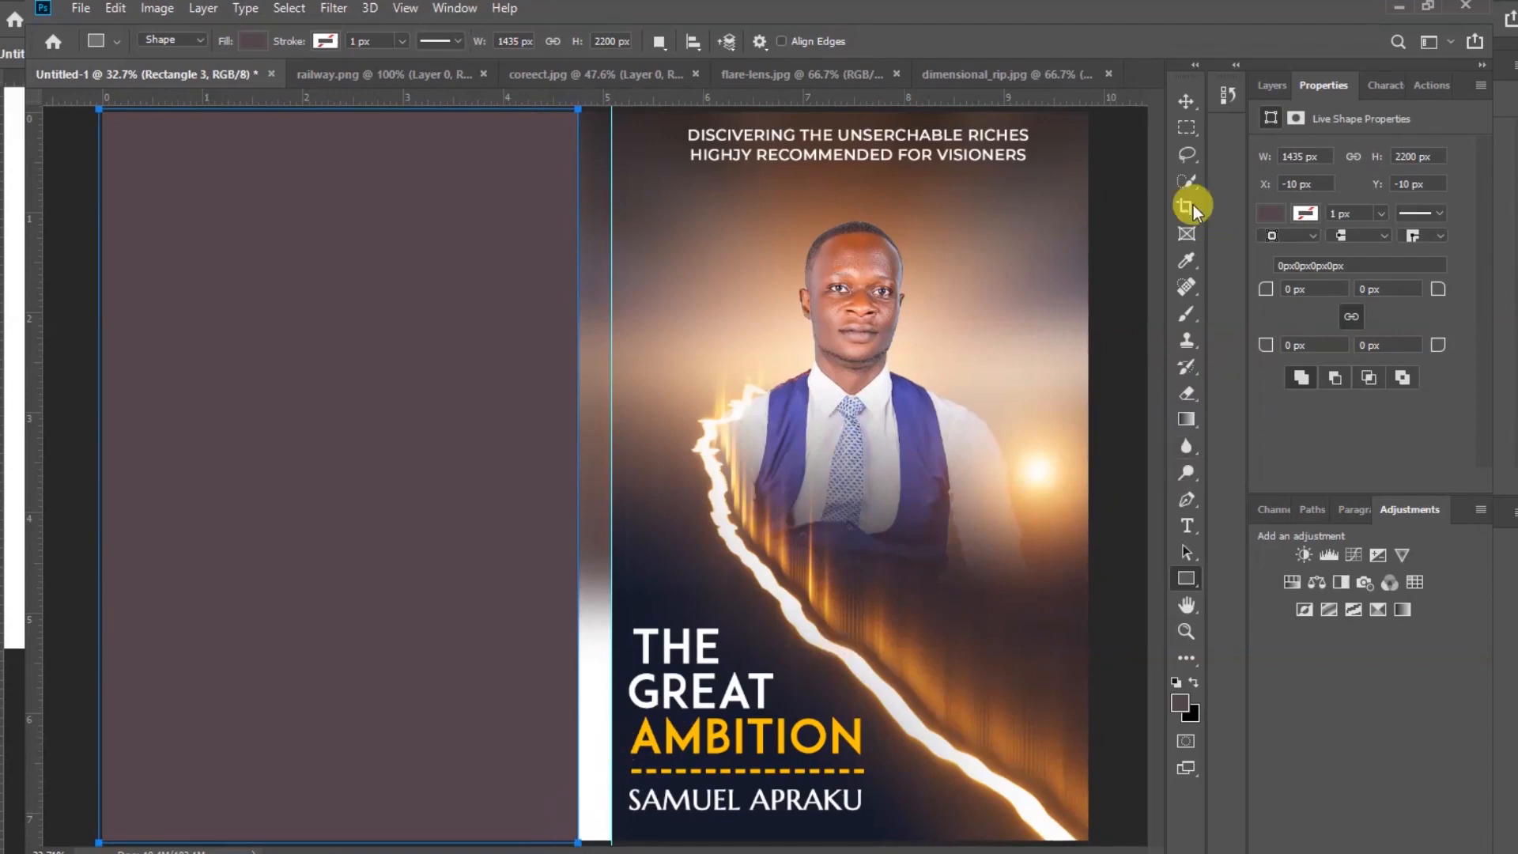
Fill the back-page rectangle with a gradient whose stop colours are sampled from the cover's dark navy and dark purple tones
click(1183, 103)
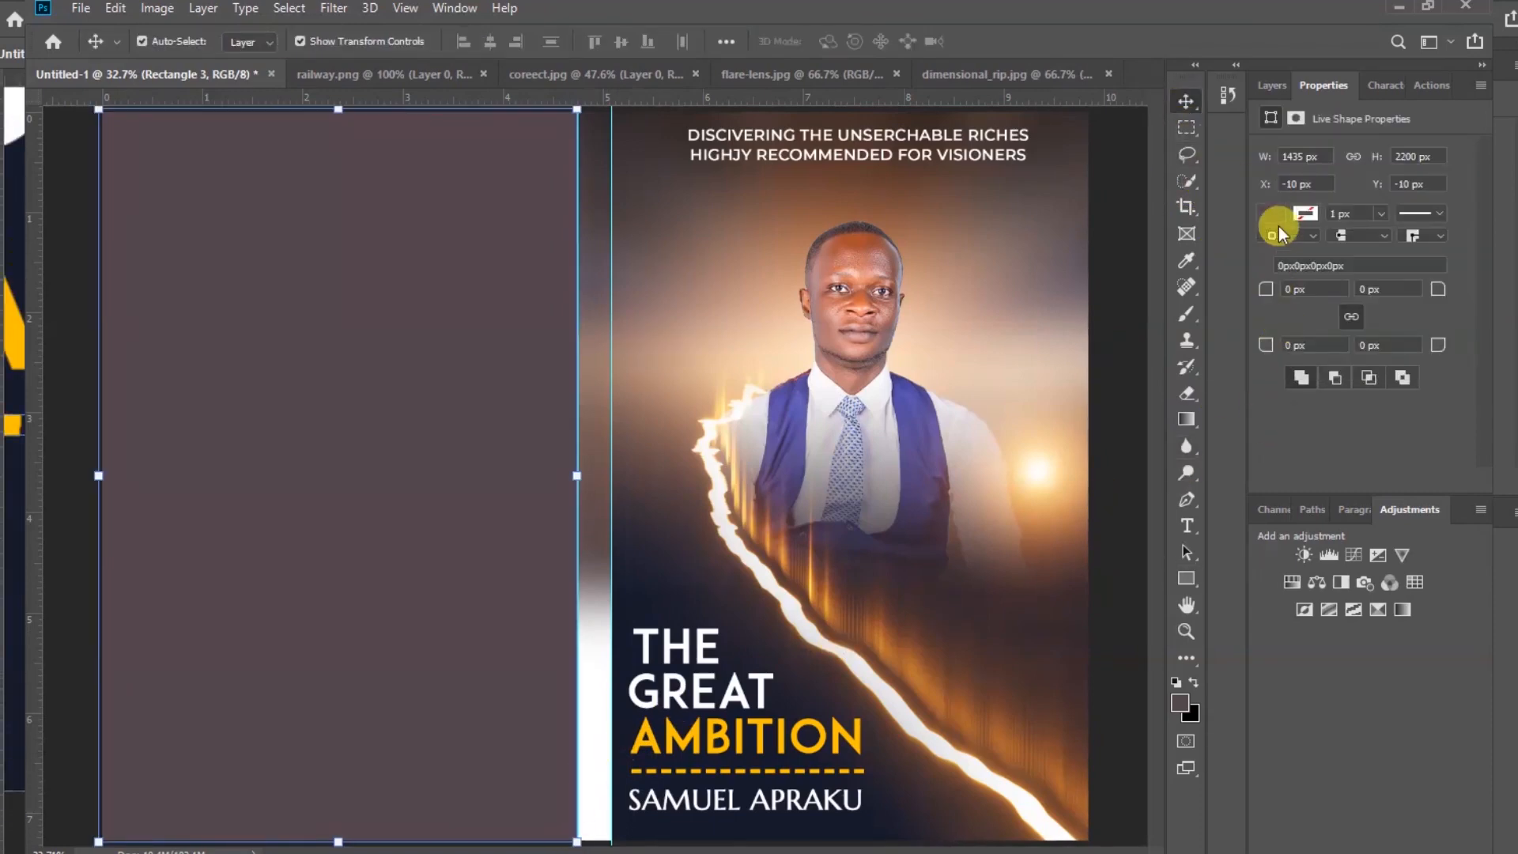
click(1277, 211)
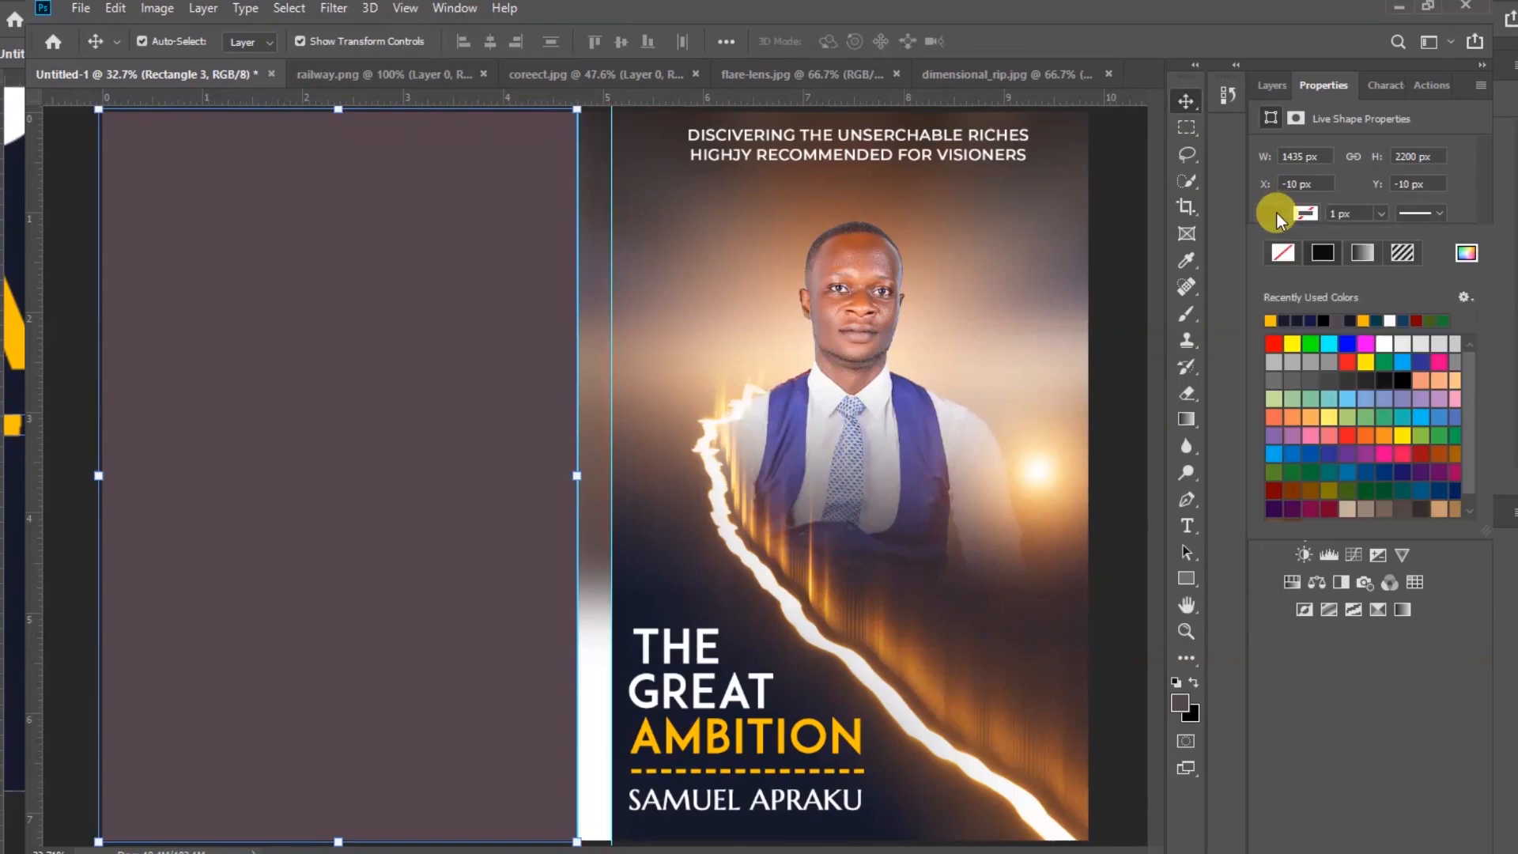
click(1357, 256)
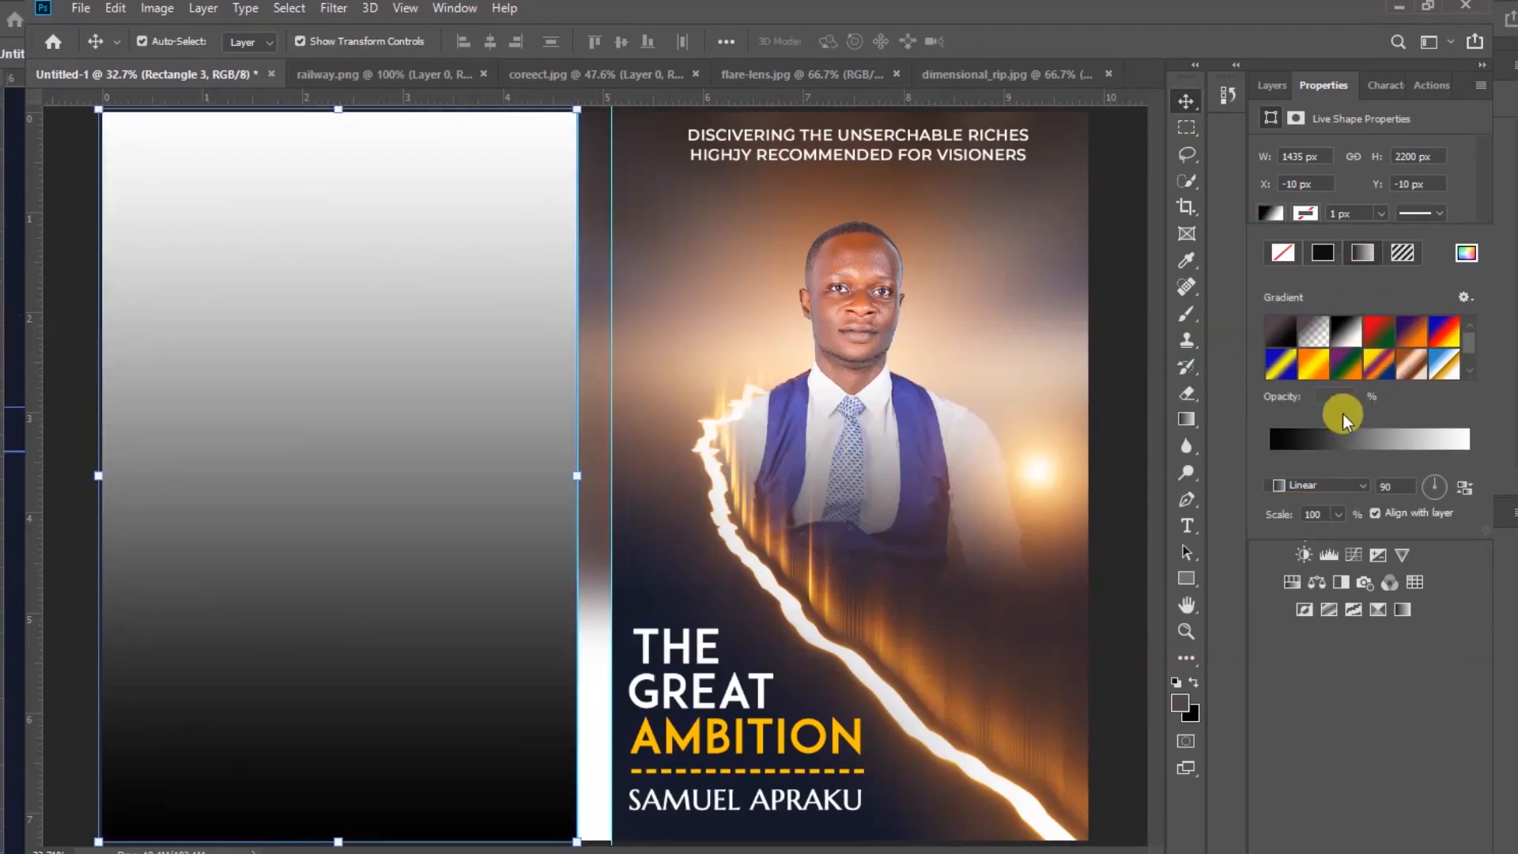
click(1337, 440)
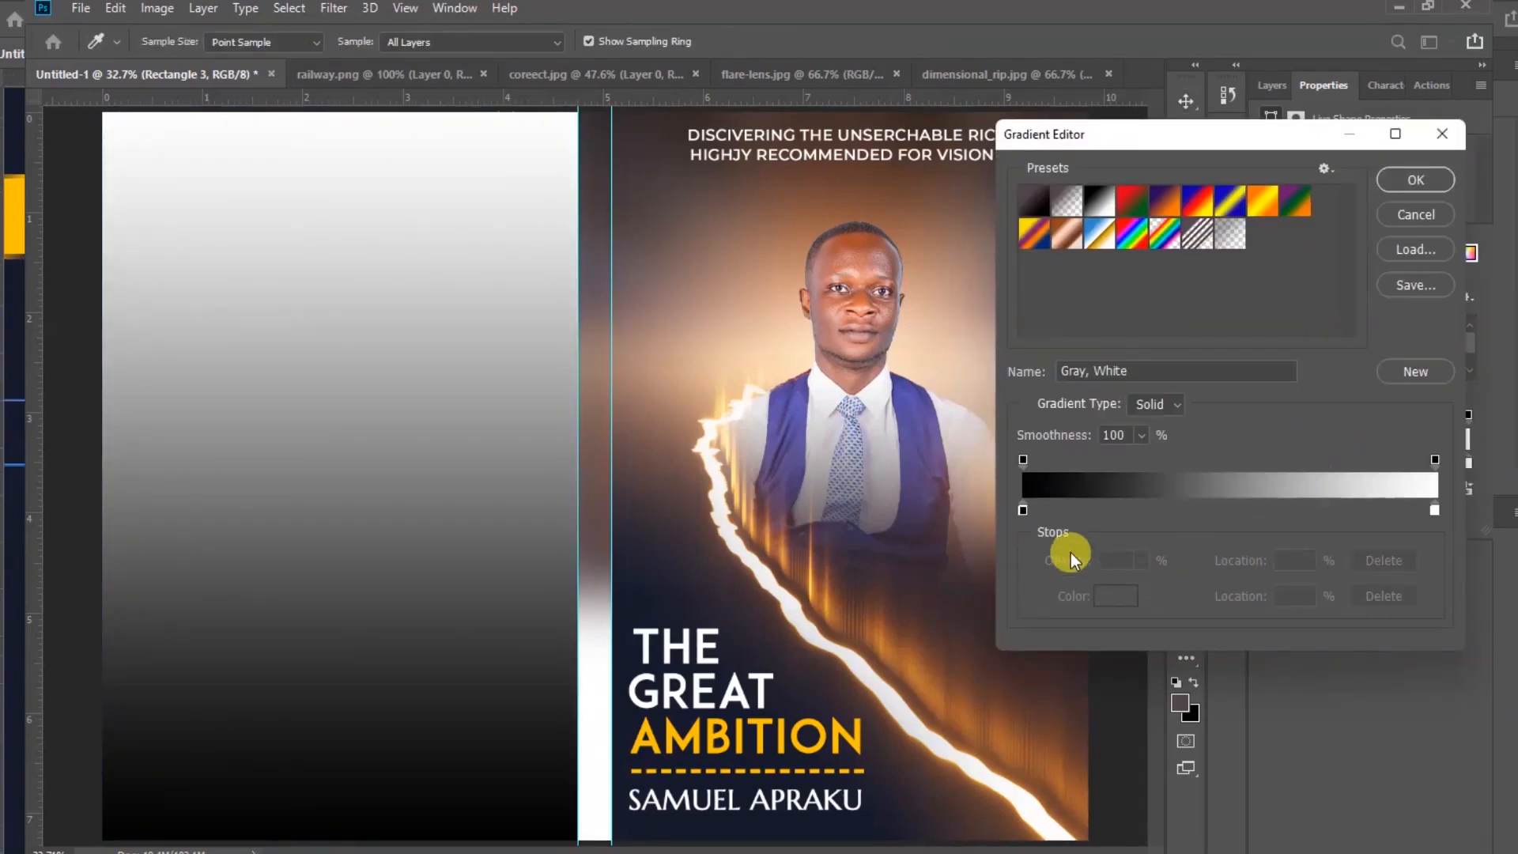
double_click(1022, 509)
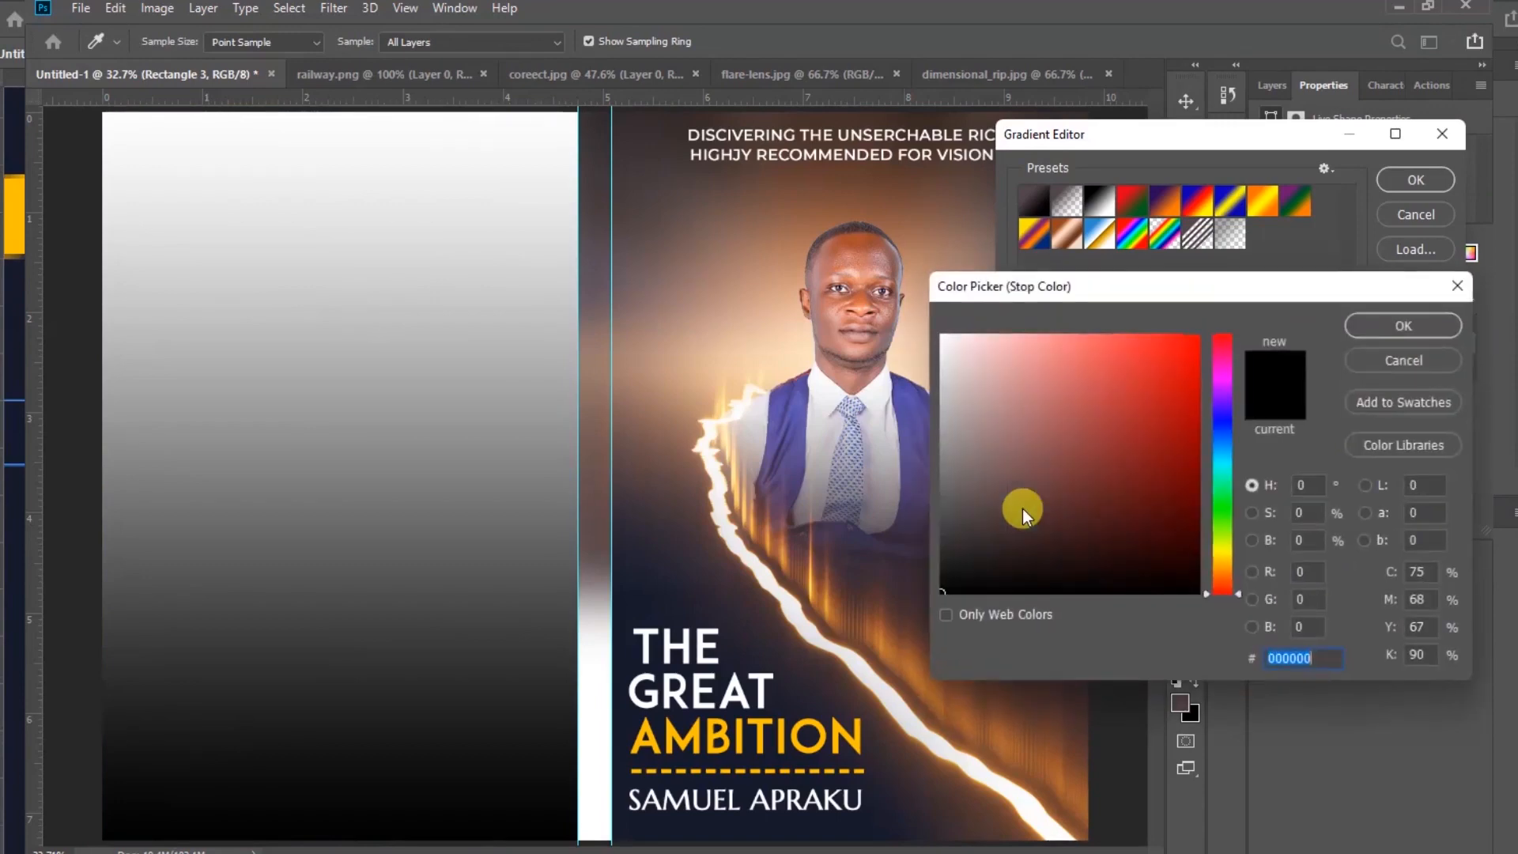
click(644, 823)
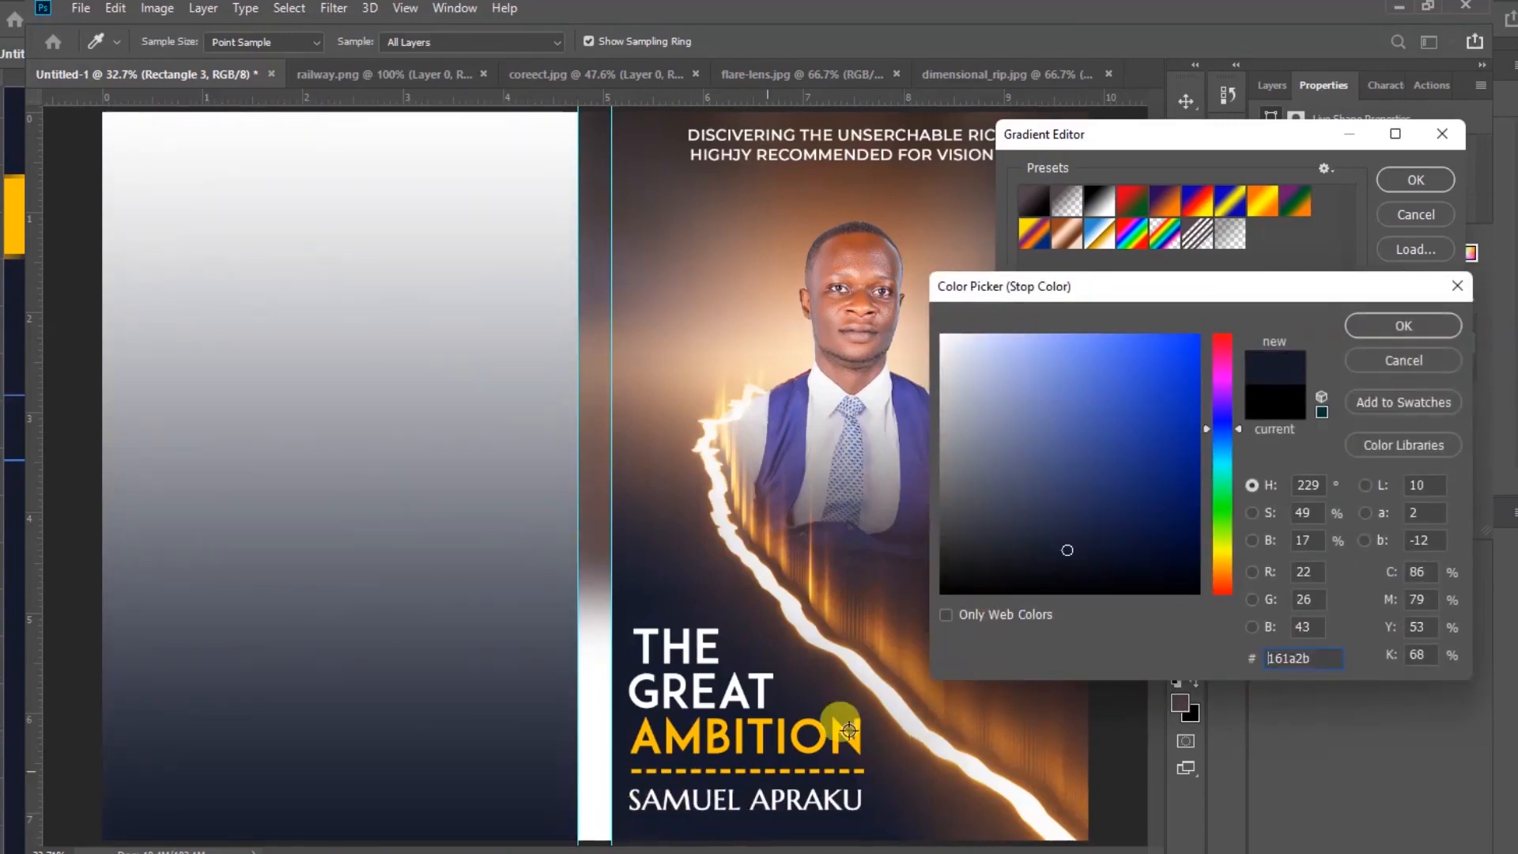
click(1427, 335)
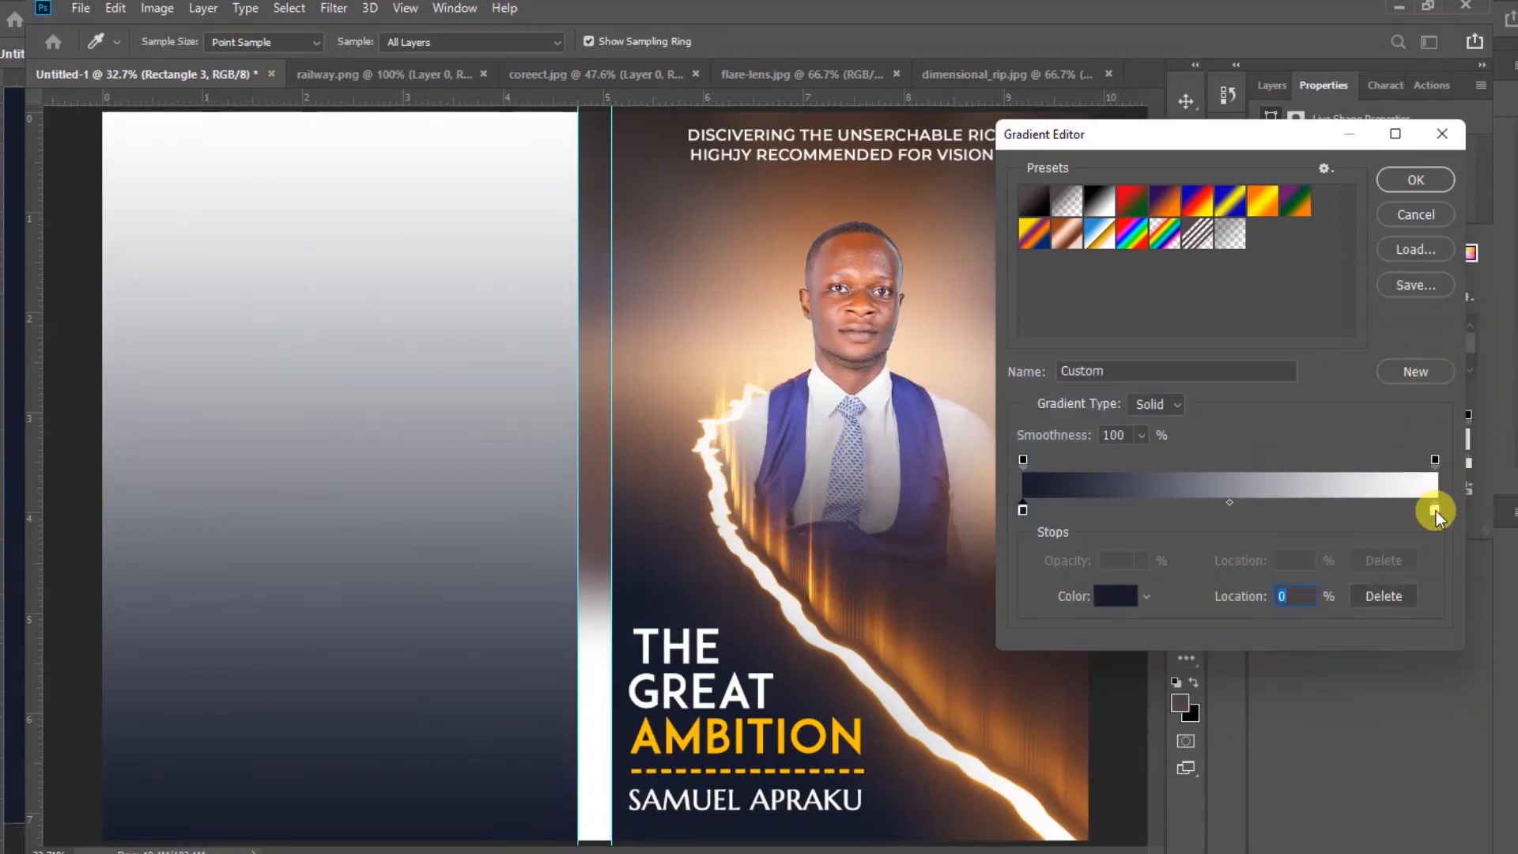
click(1436, 511)
double_click(1436, 511)
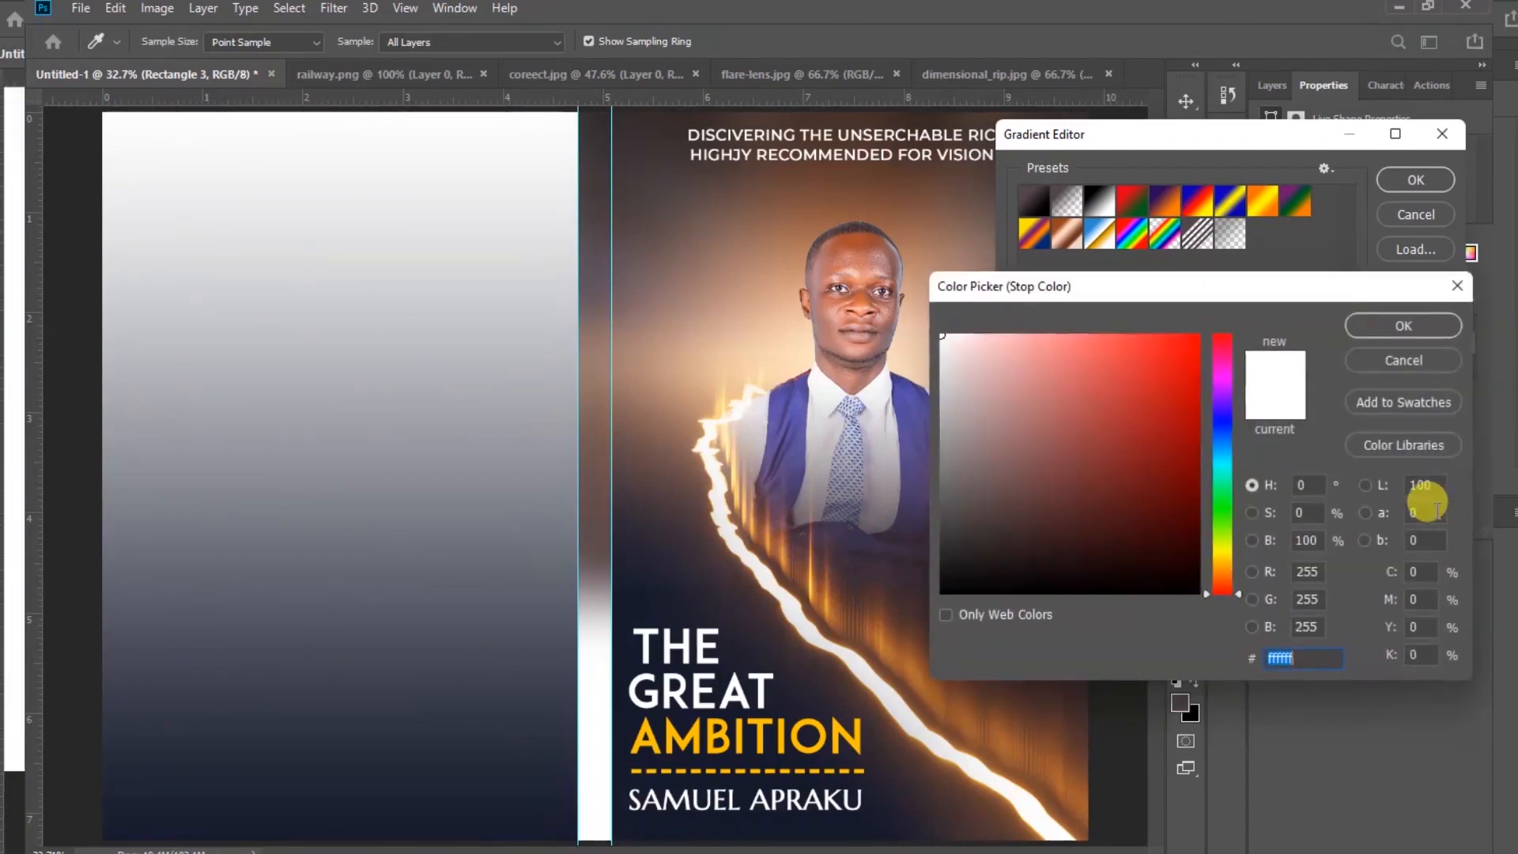
click(824, 692)
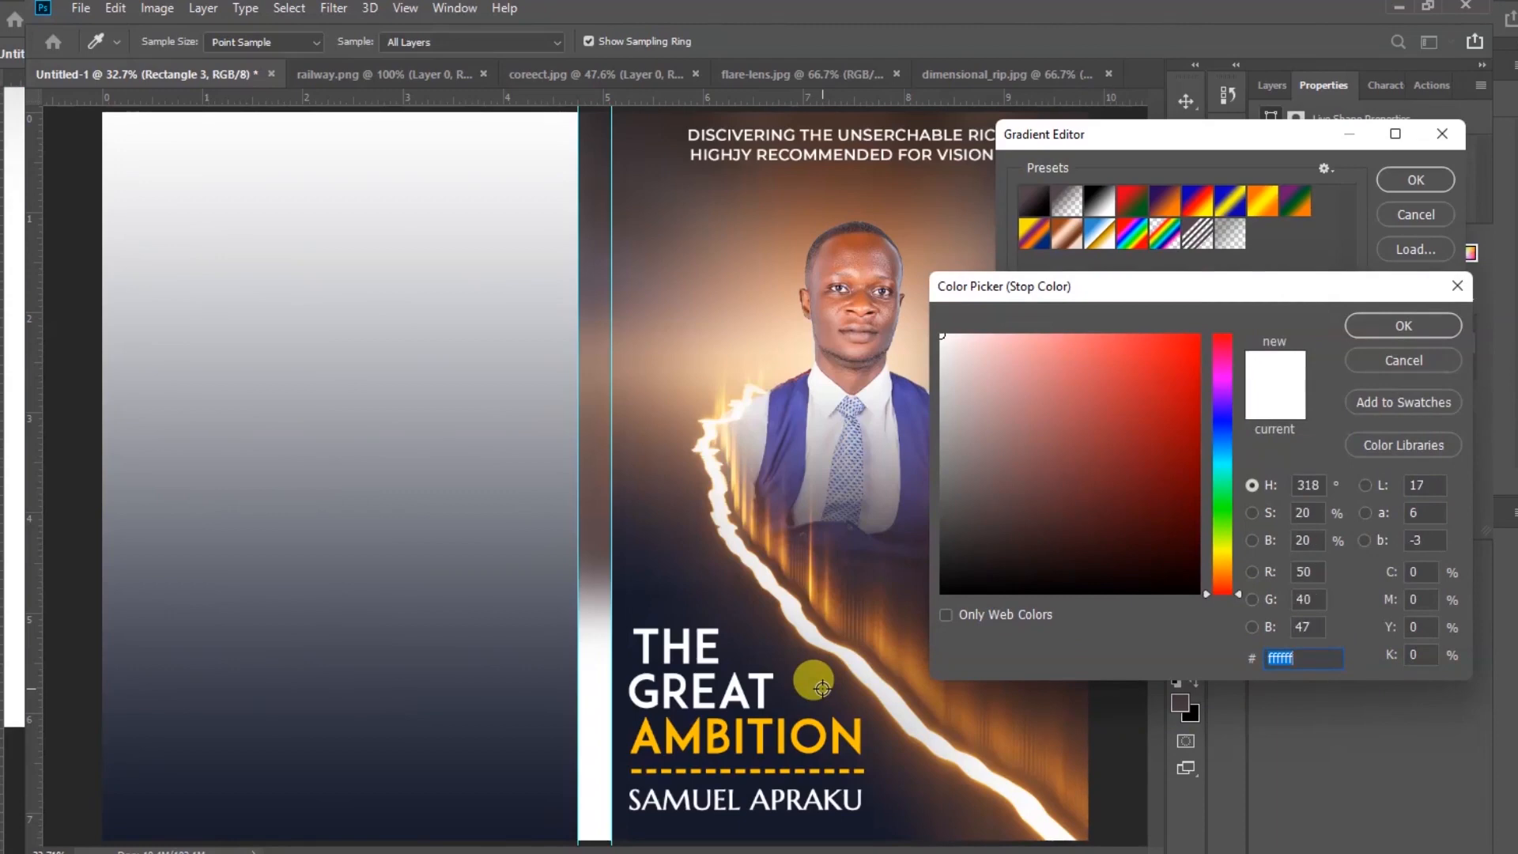
click(816, 687)
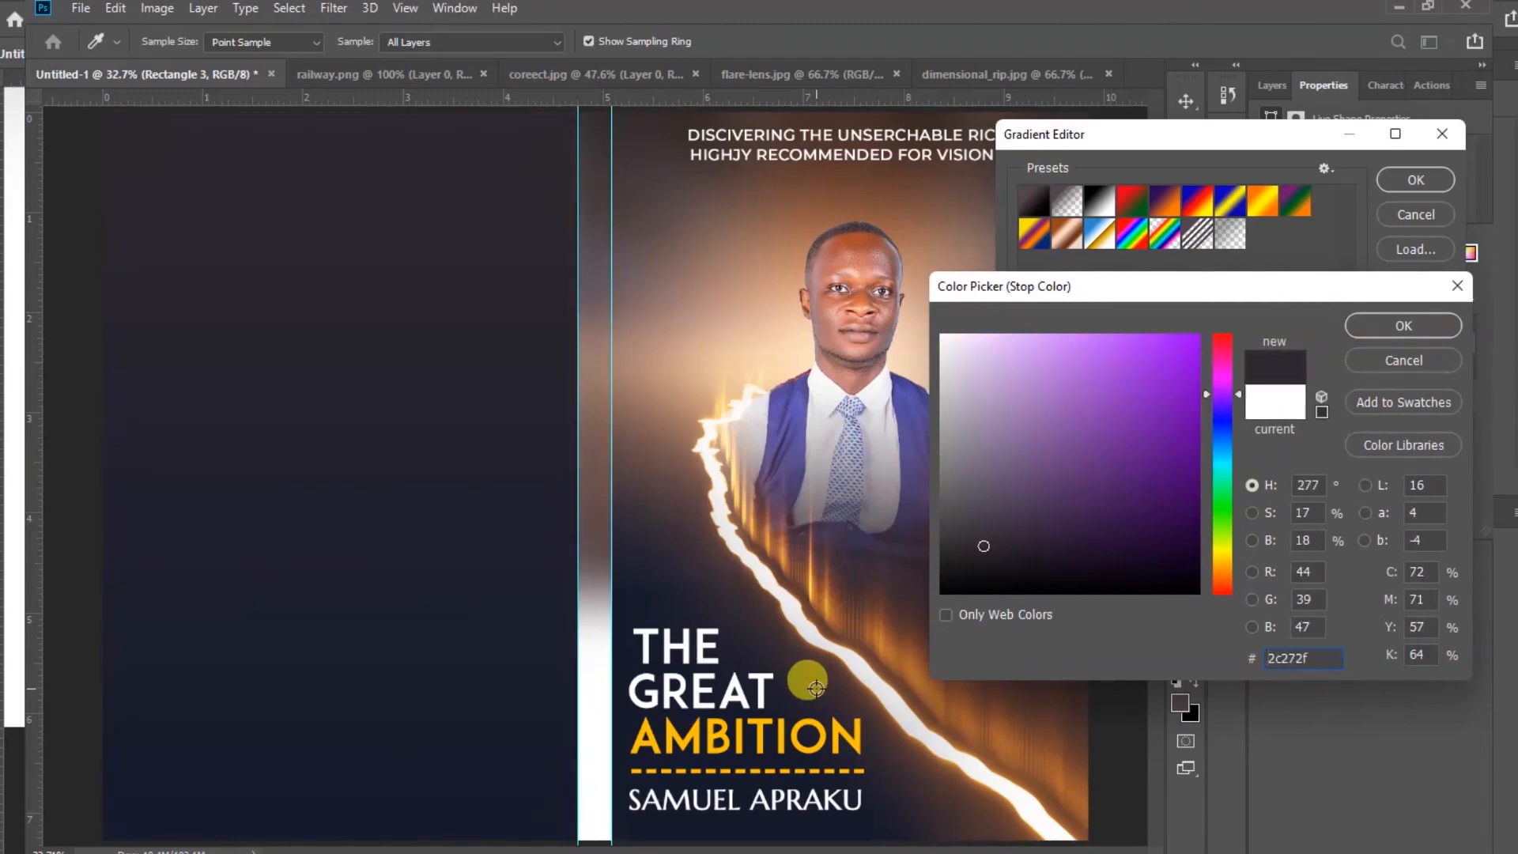
click(819, 684)
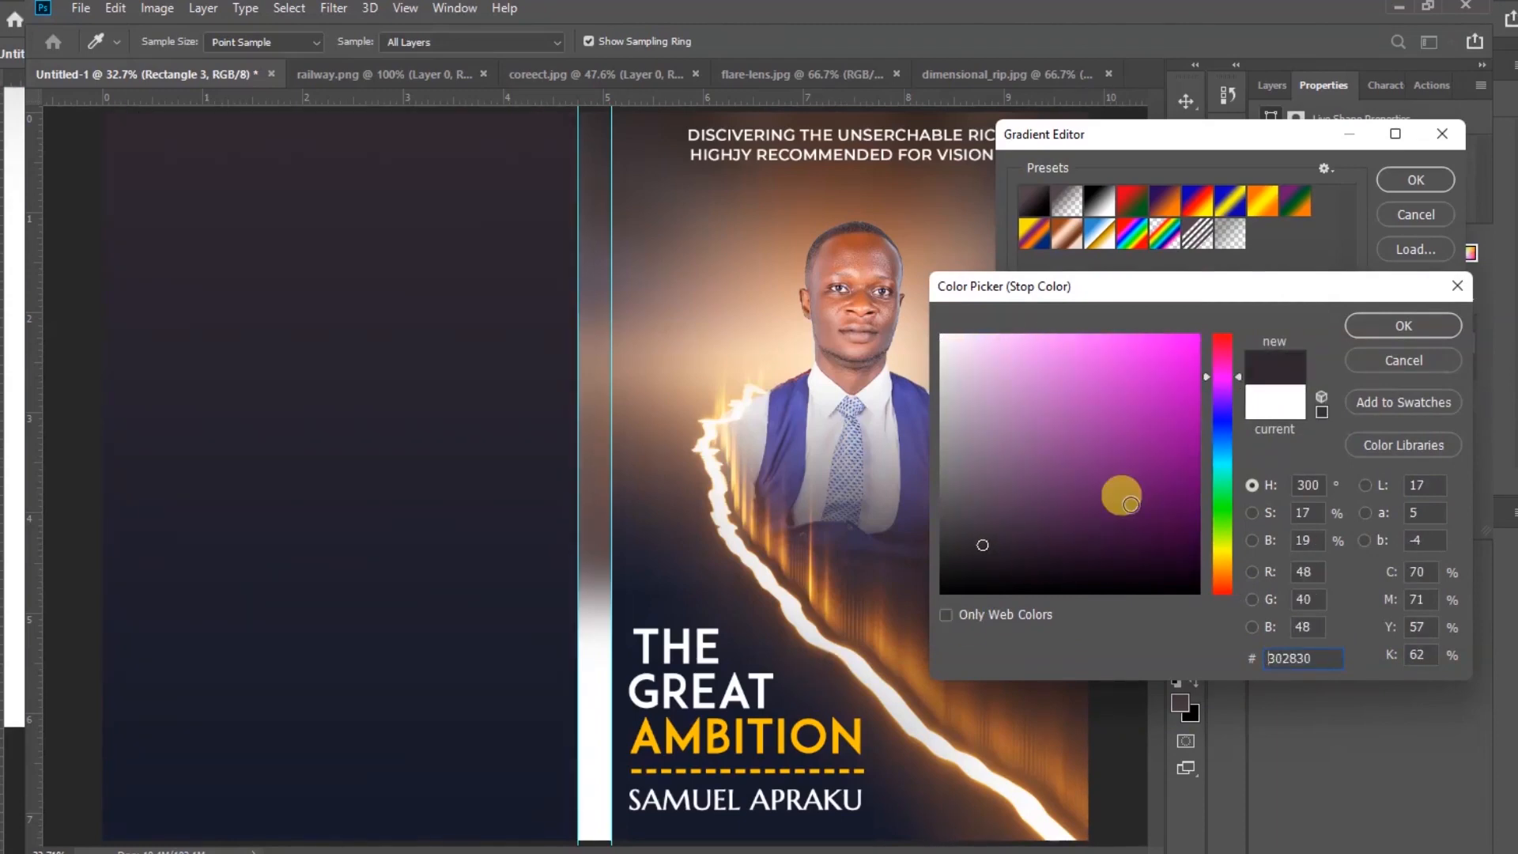
click(1388, 326)
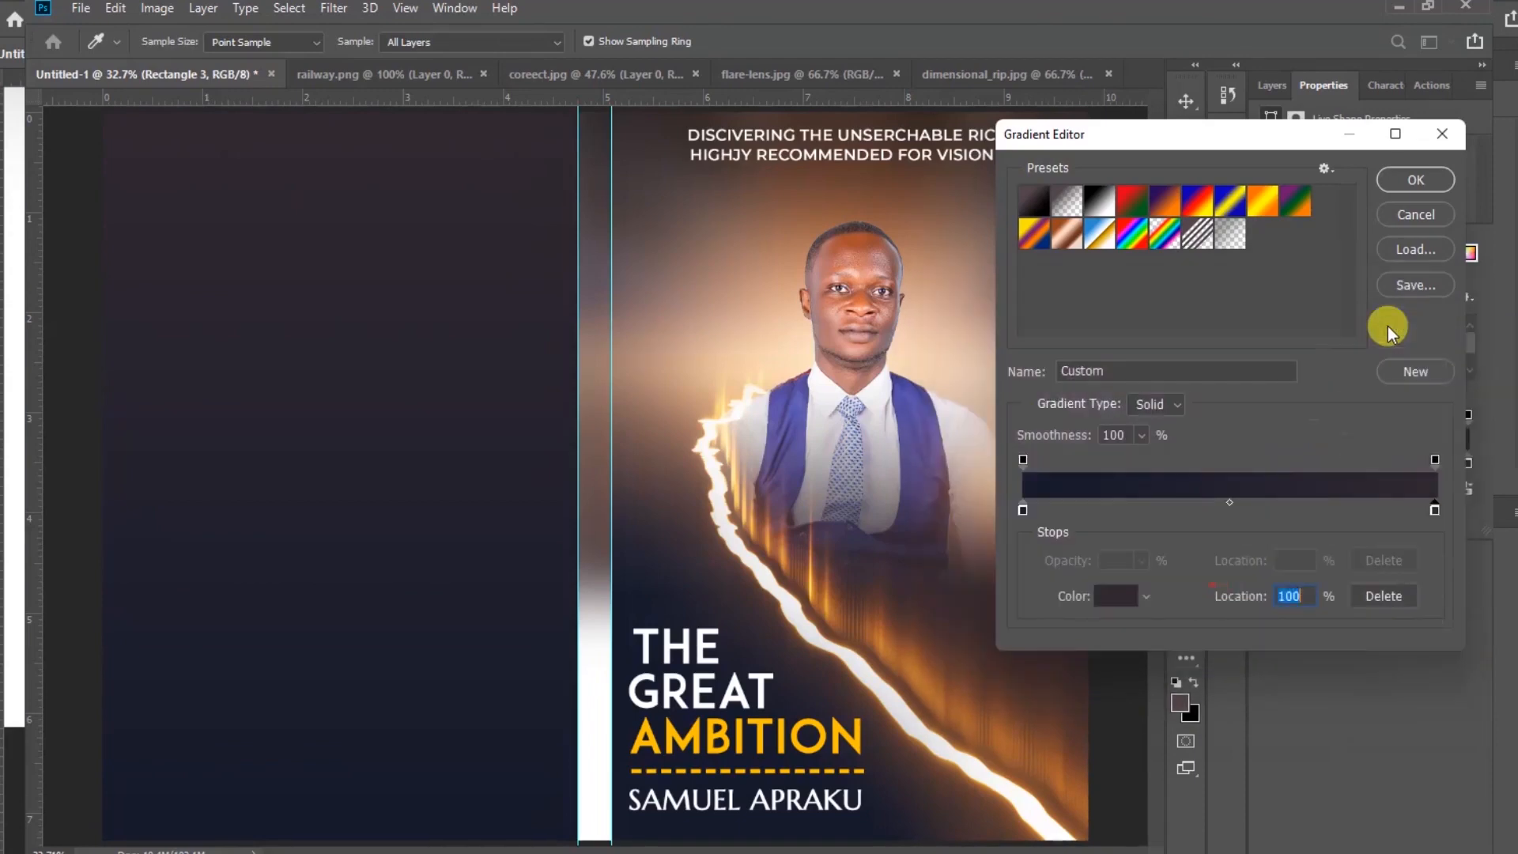
click(1416, 180)
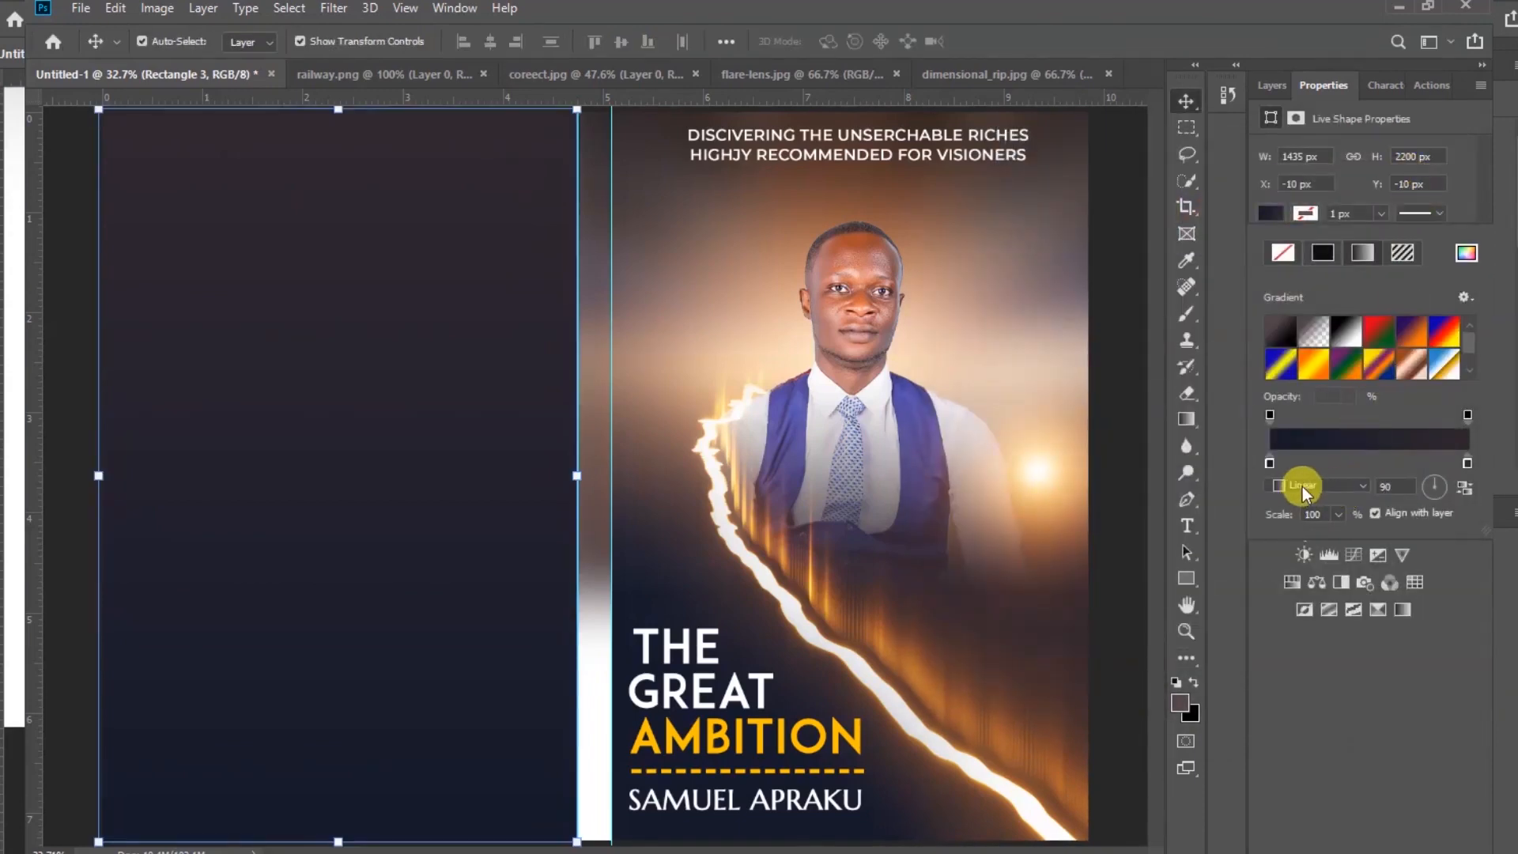
Change the rectangle's gradient to Radial, reverse it, and set its scale to 200%
click(1356, 487)
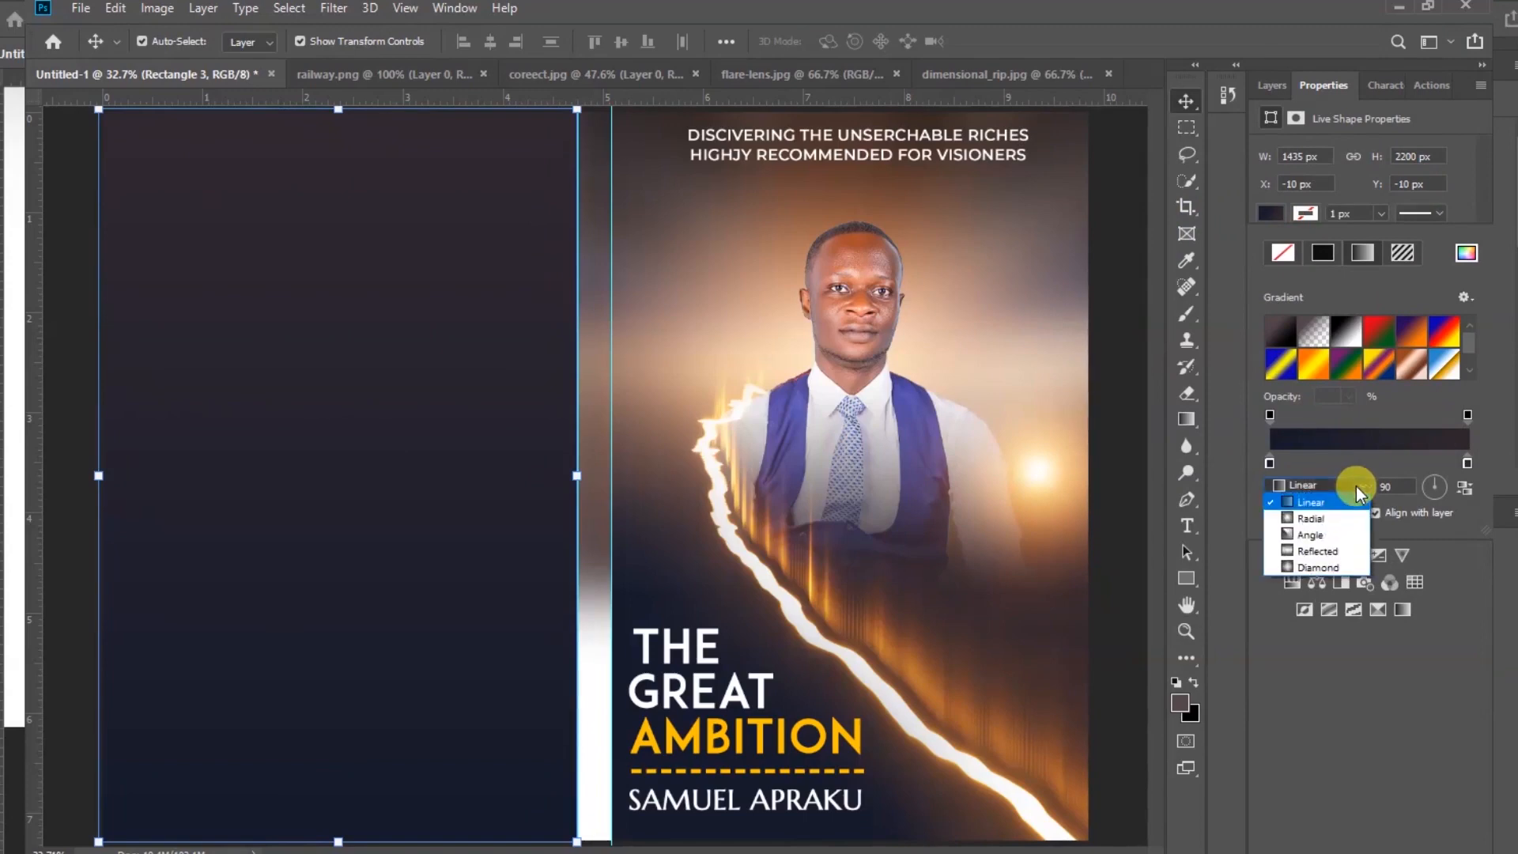
click(1317, 519)
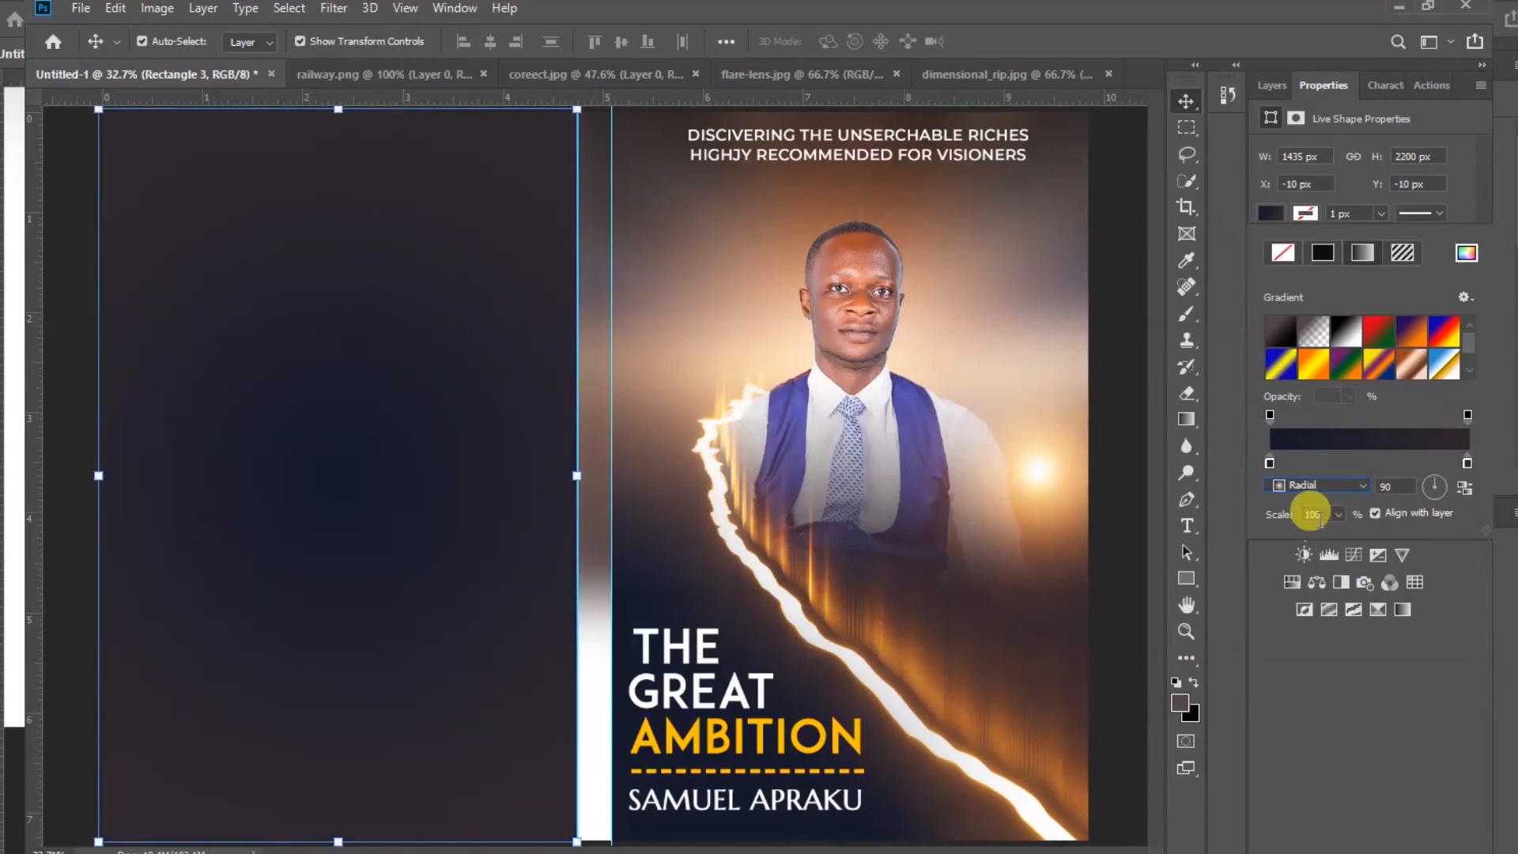
click(1465, 491)
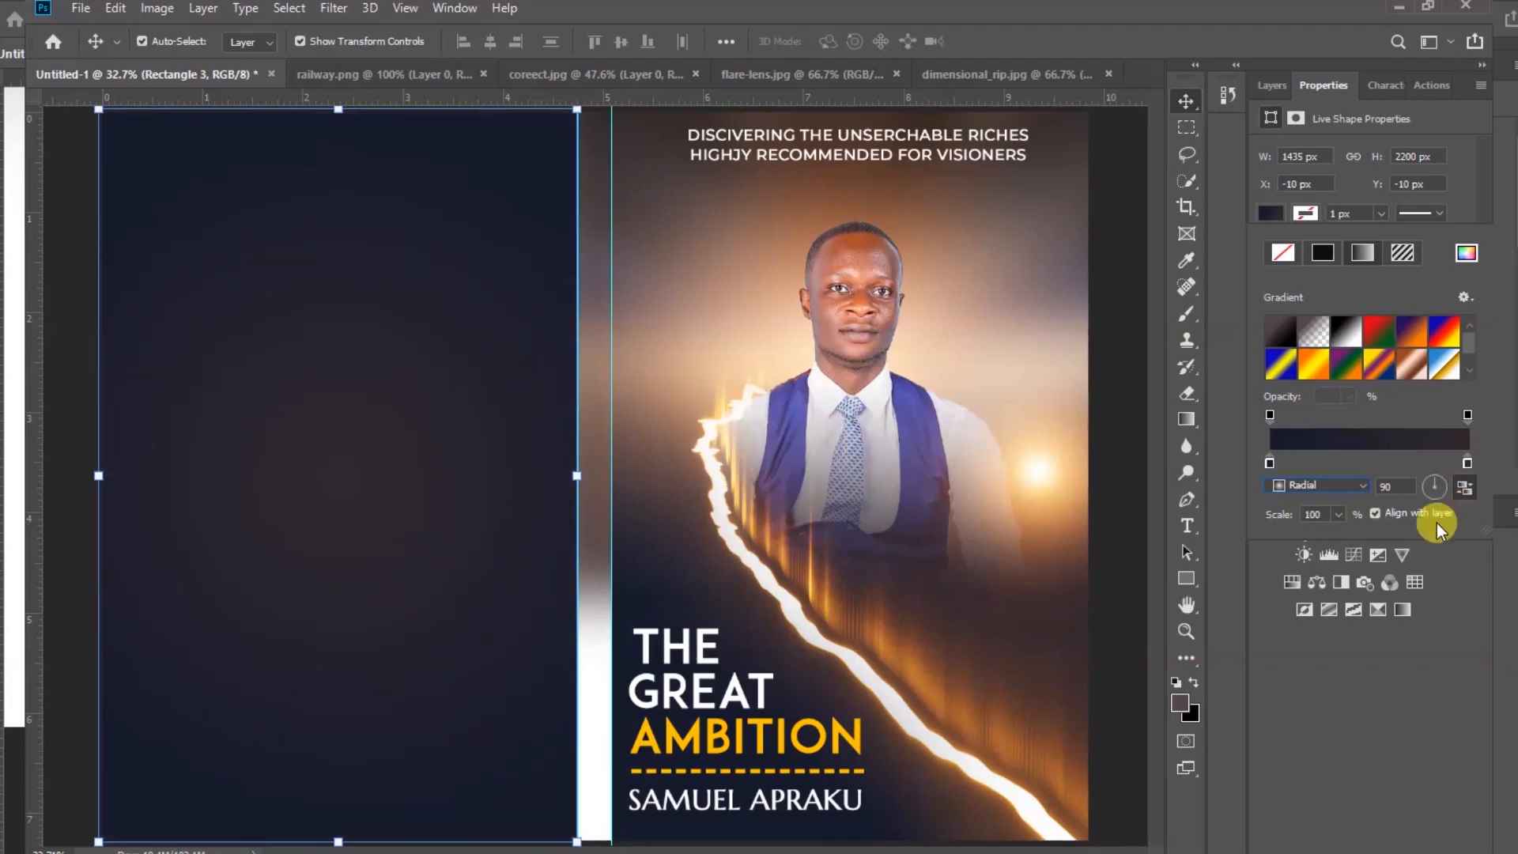
click(1340, 514)
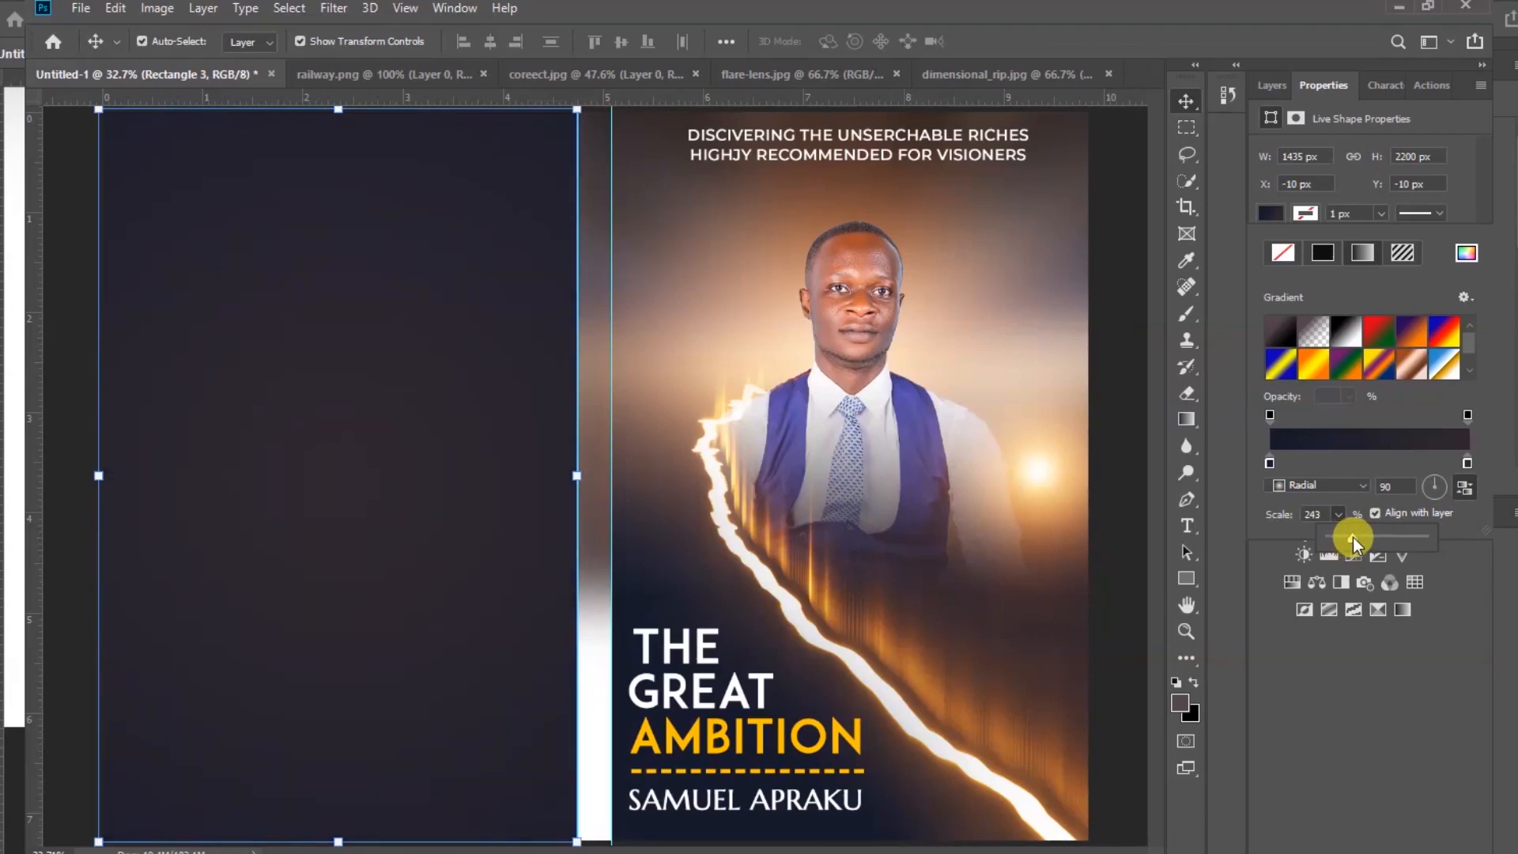
drag(1340, 516, 1338, 512)
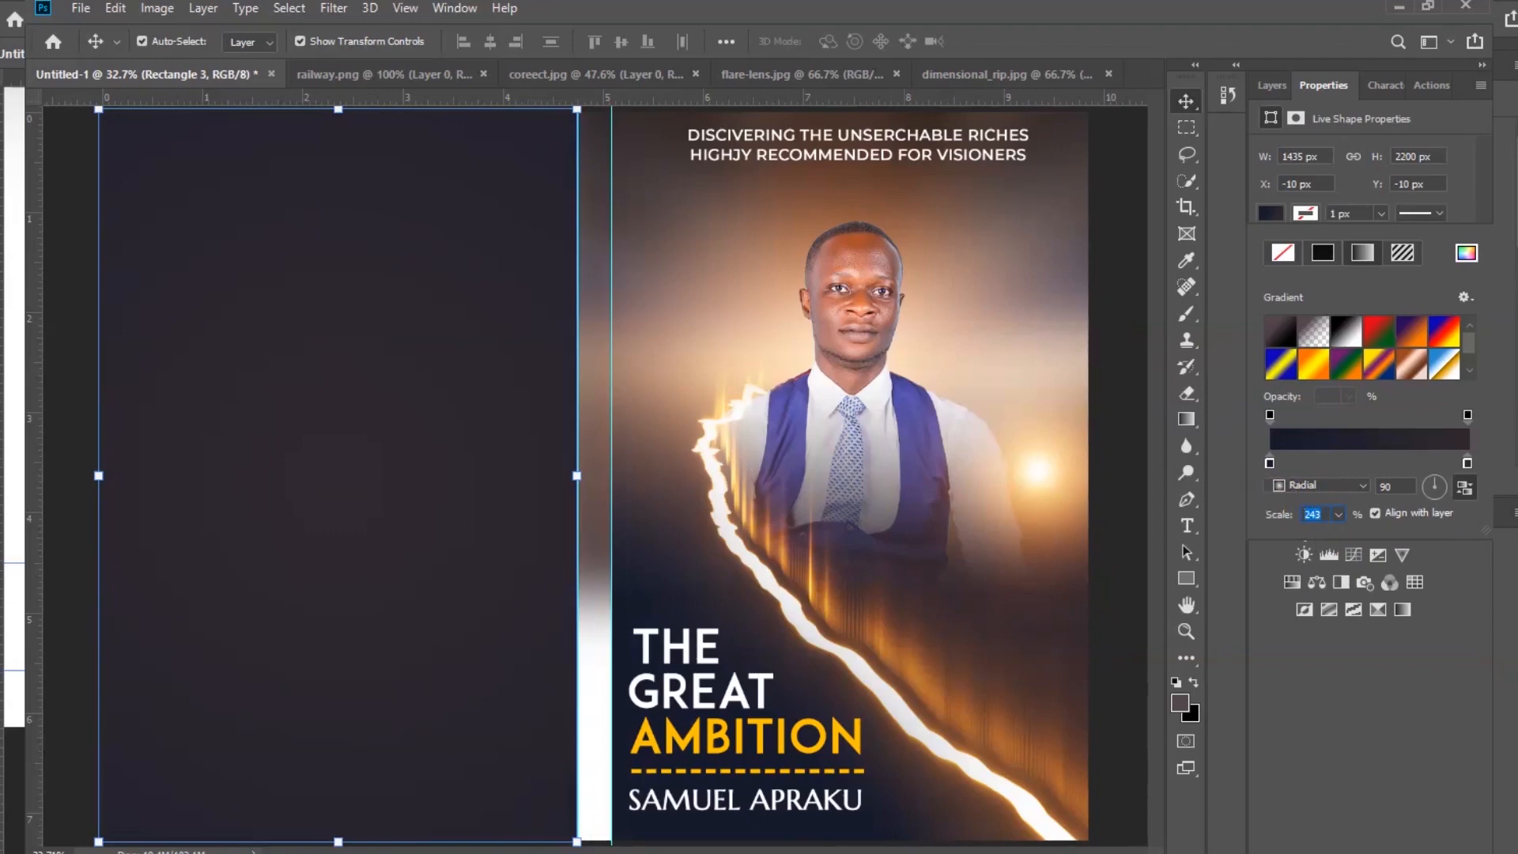
text(200)
click(1341, 662)
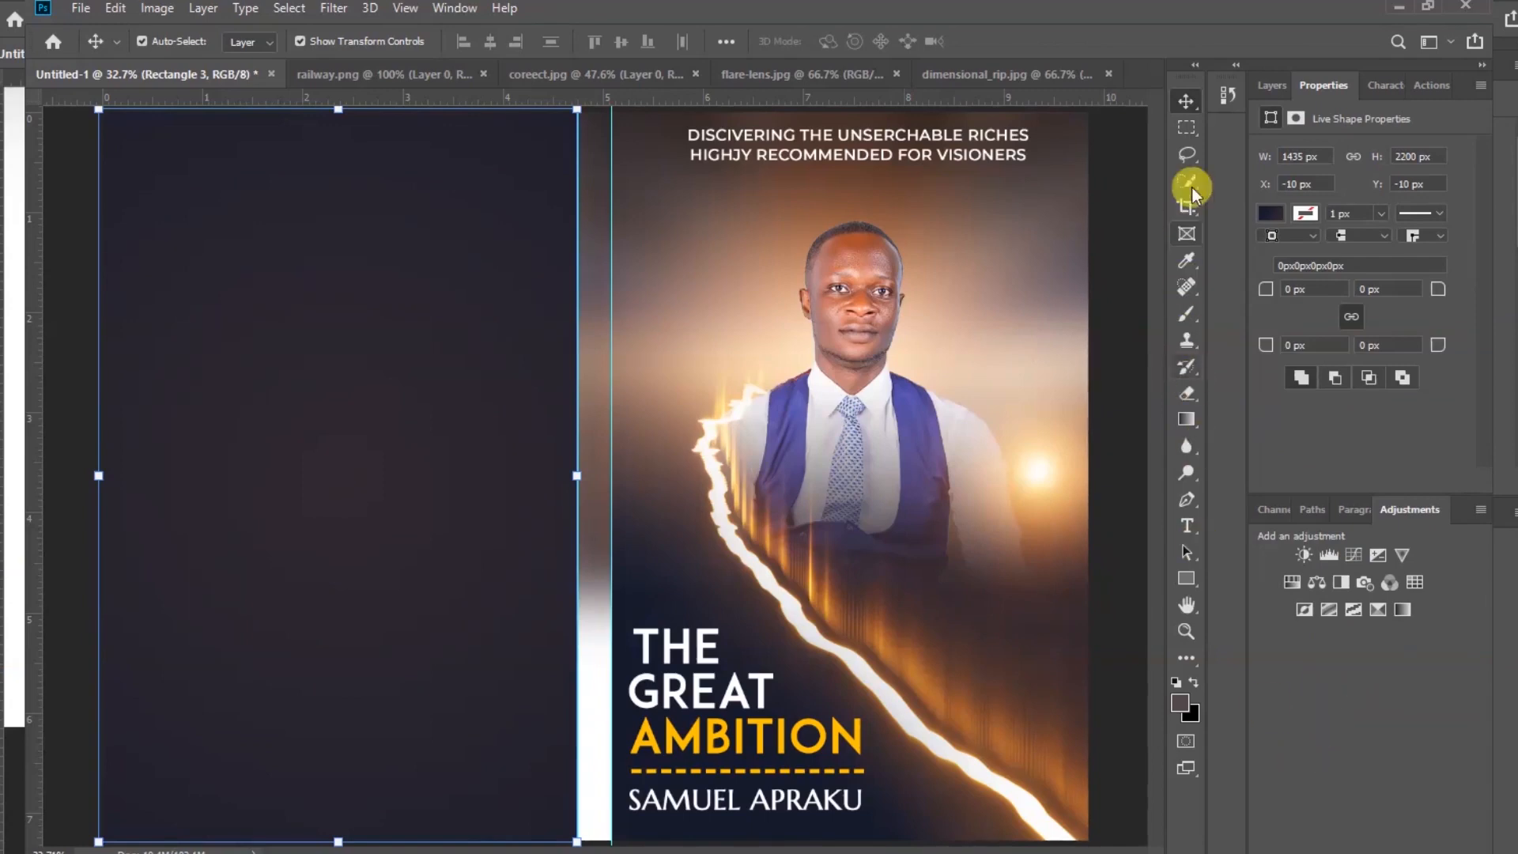
Add the heading text "ABOUT THE AUTHOR" near the top of the back page
click(1107, 339)
click(1186, 528)
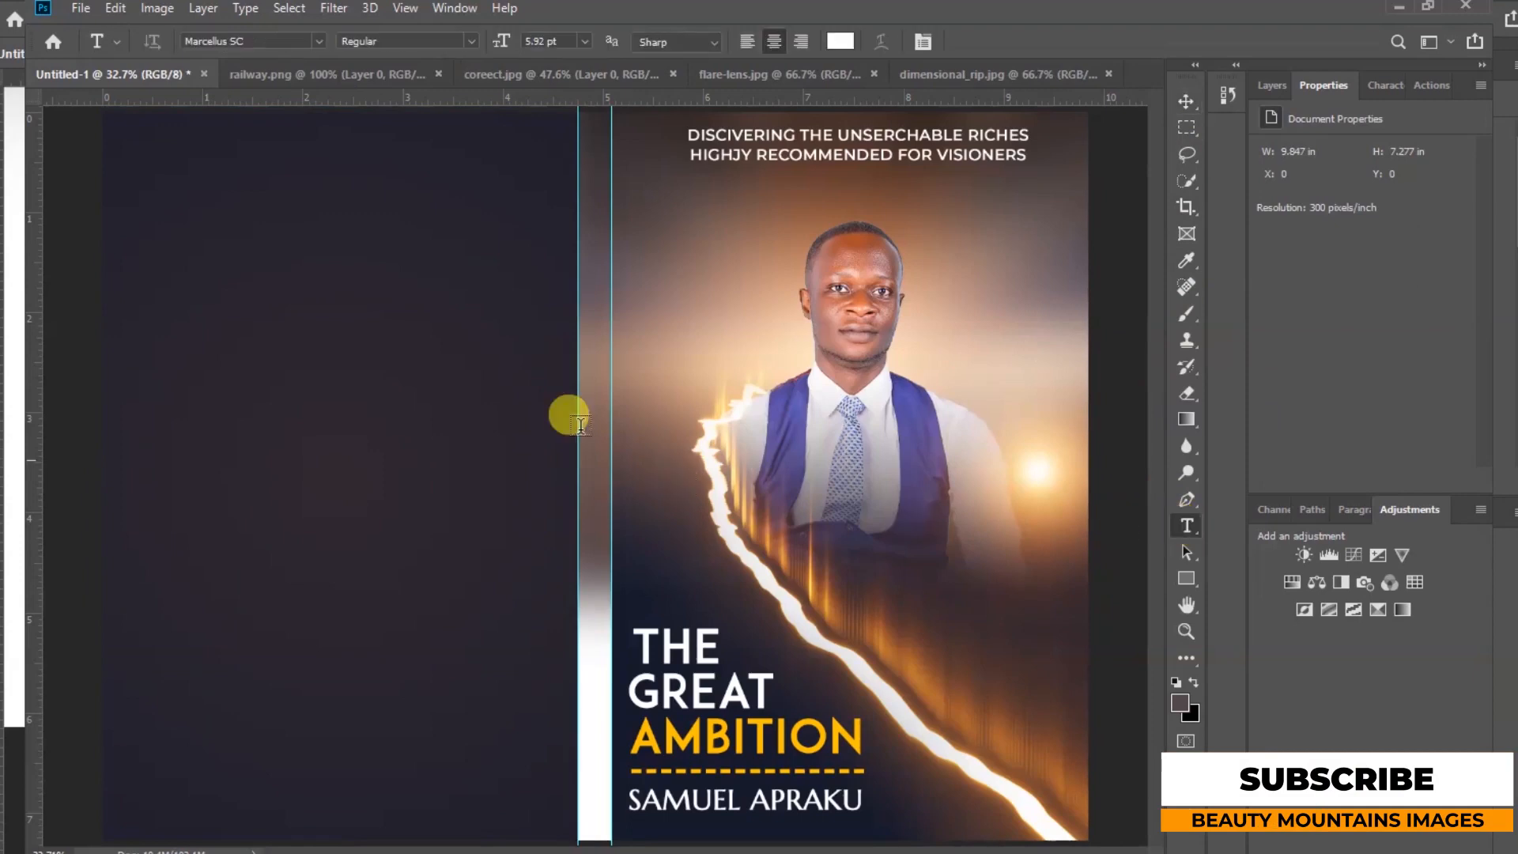
click(382, 195)
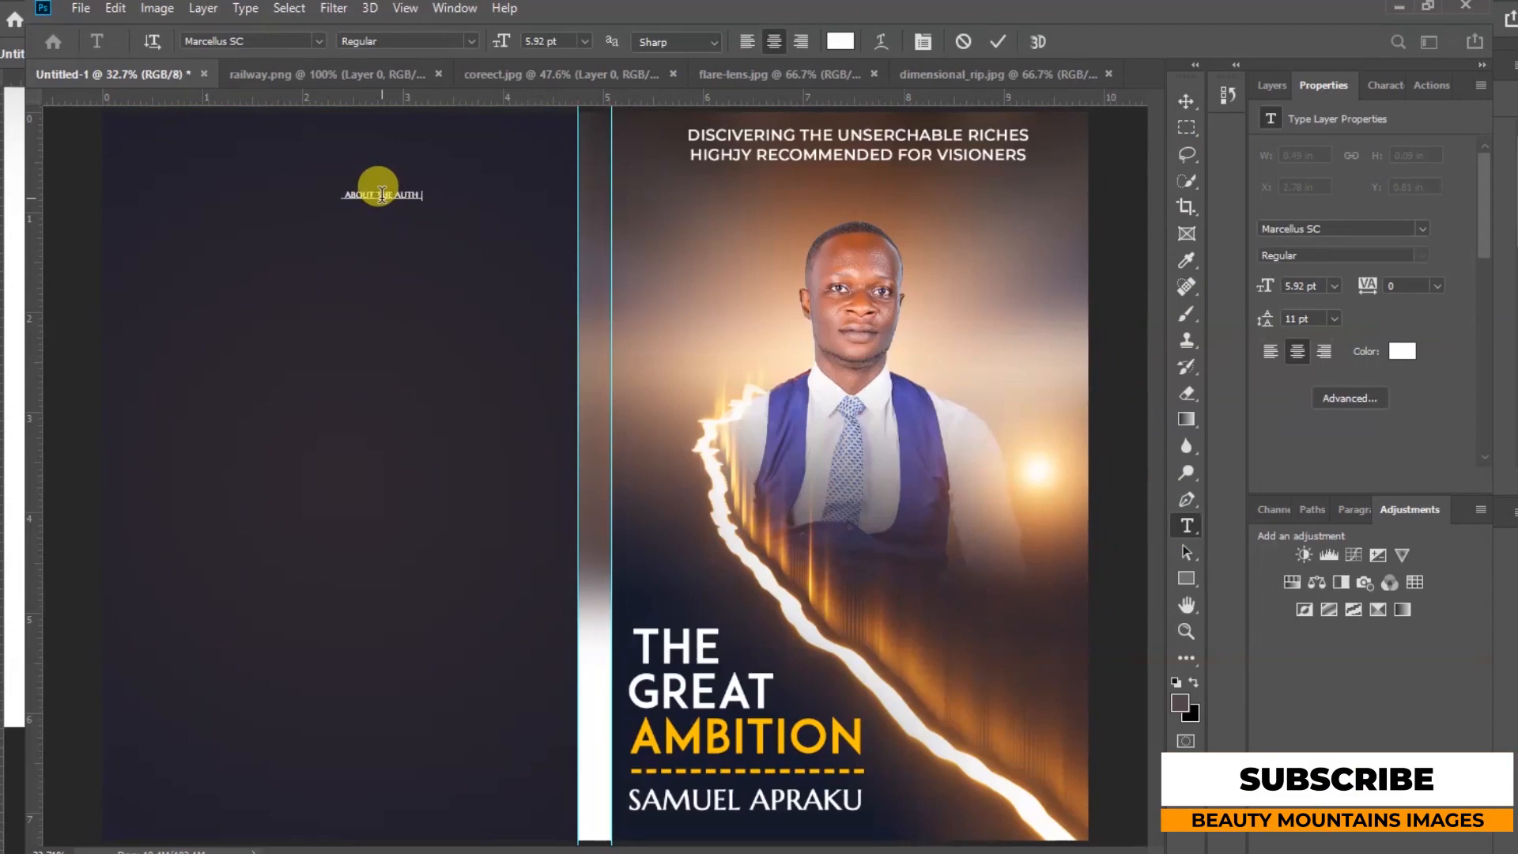
click(997, 42)
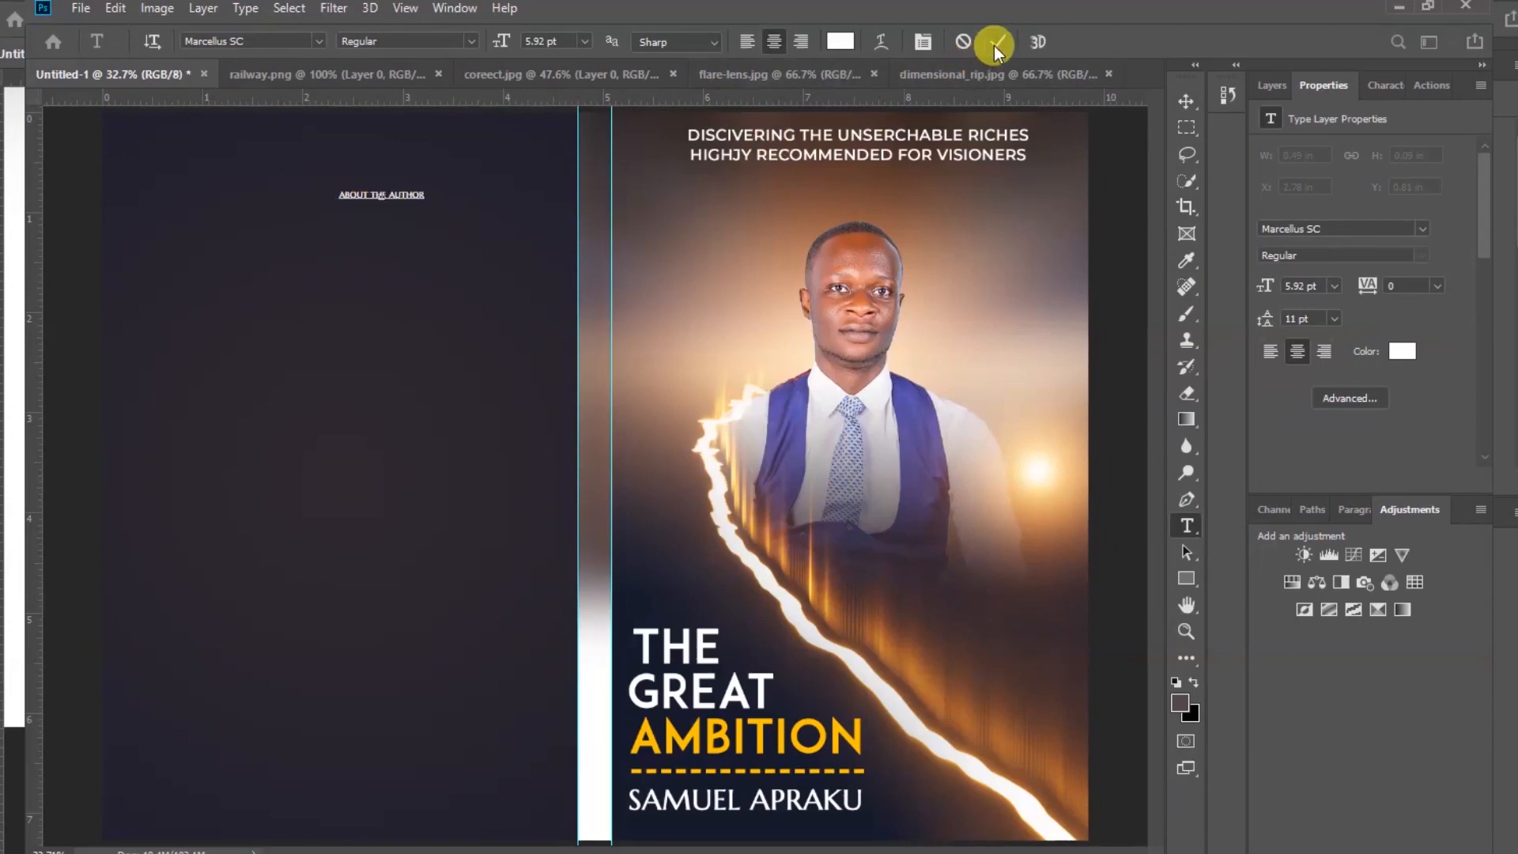
Scale the ABOUT THE AUTHOR heading up to about 14 pt
click(1186, 102)
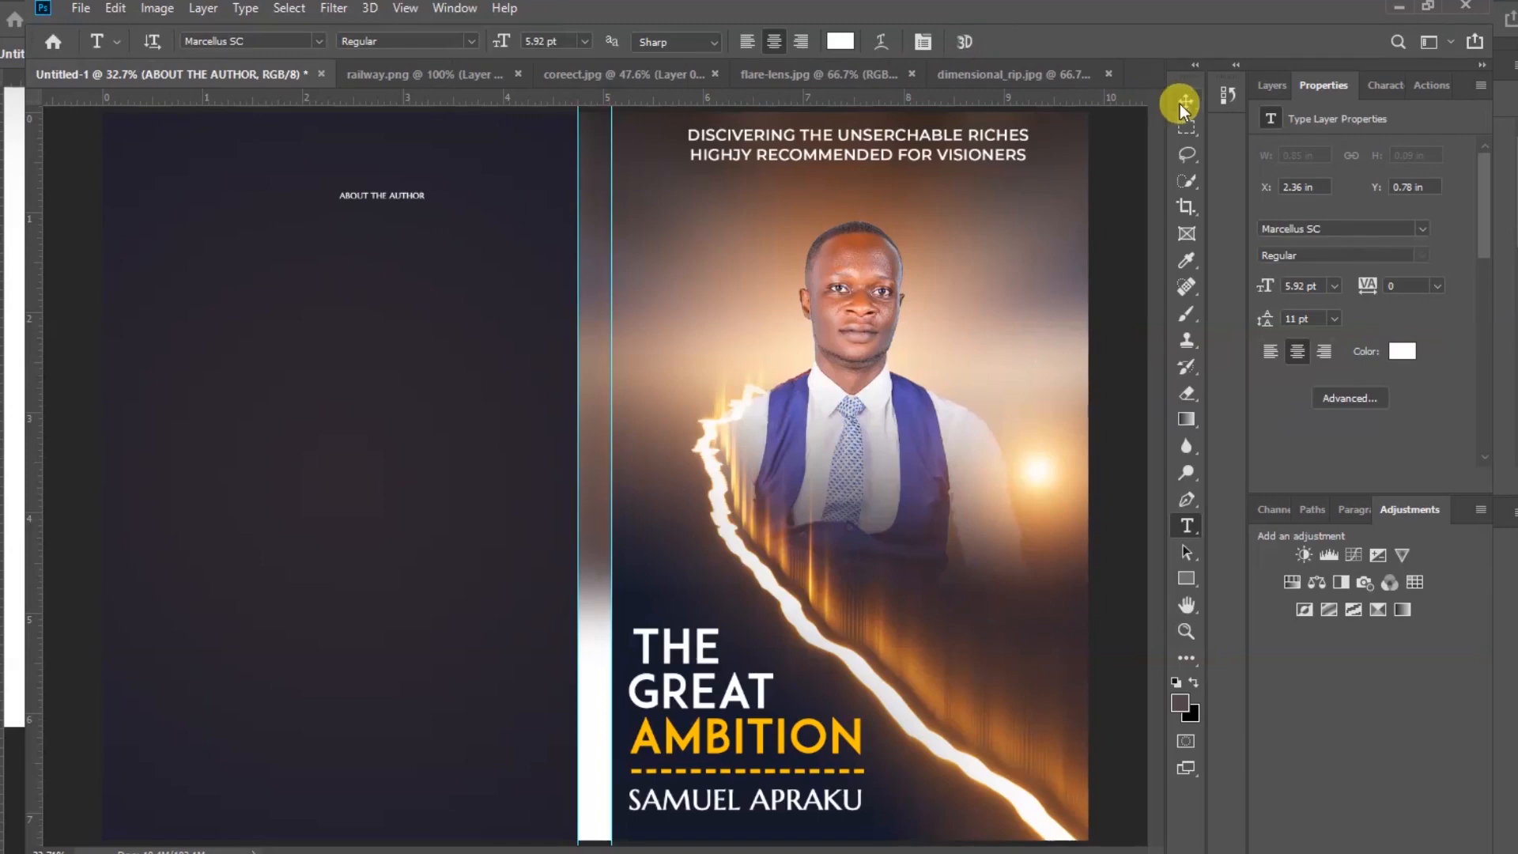
click(423, 192)
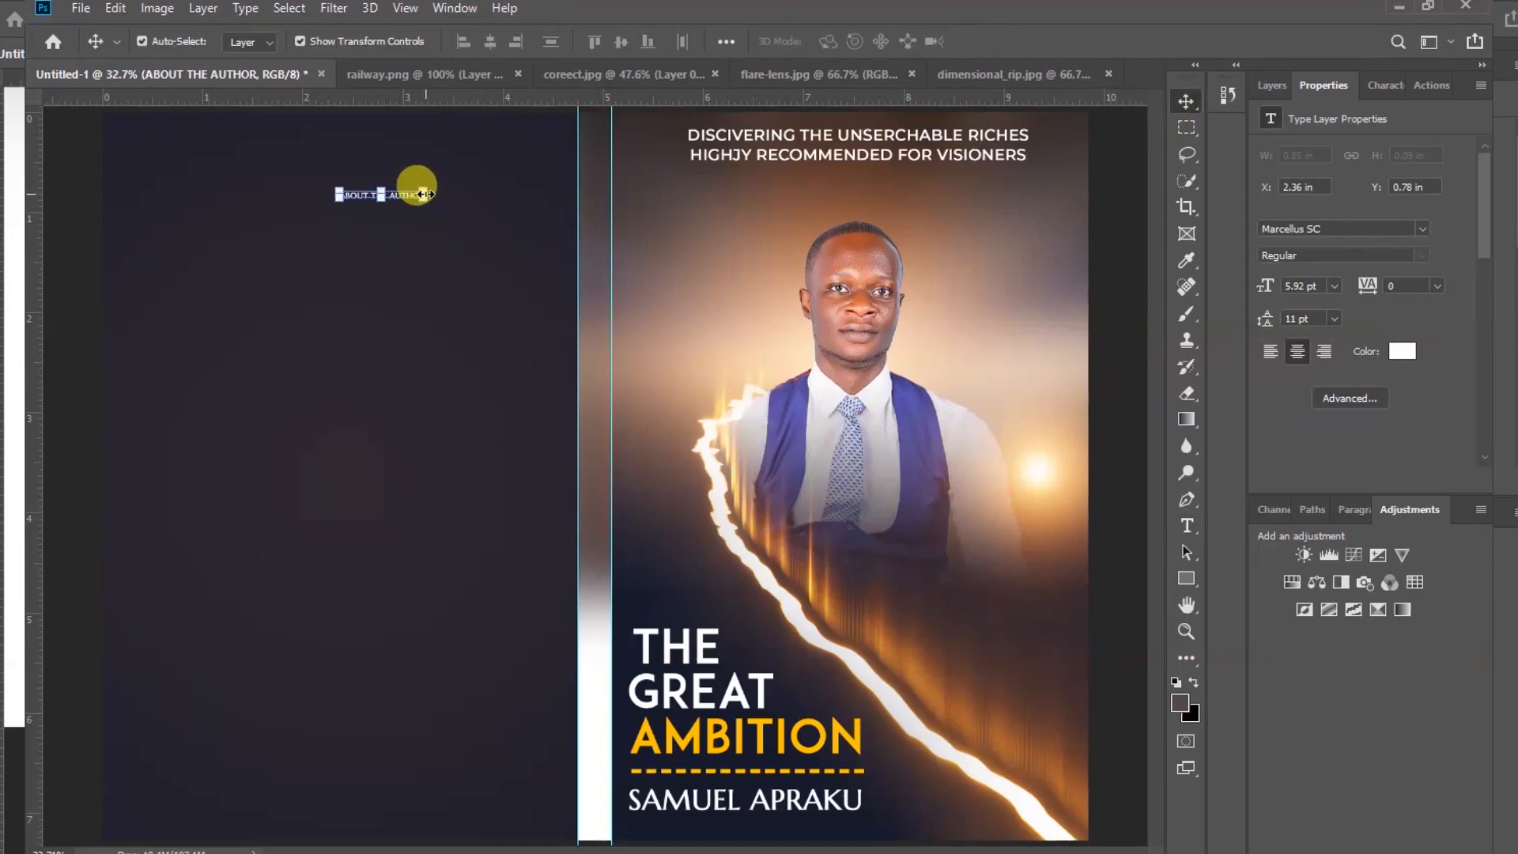
drag(423, 196, 542, 193)
click(998, 39)
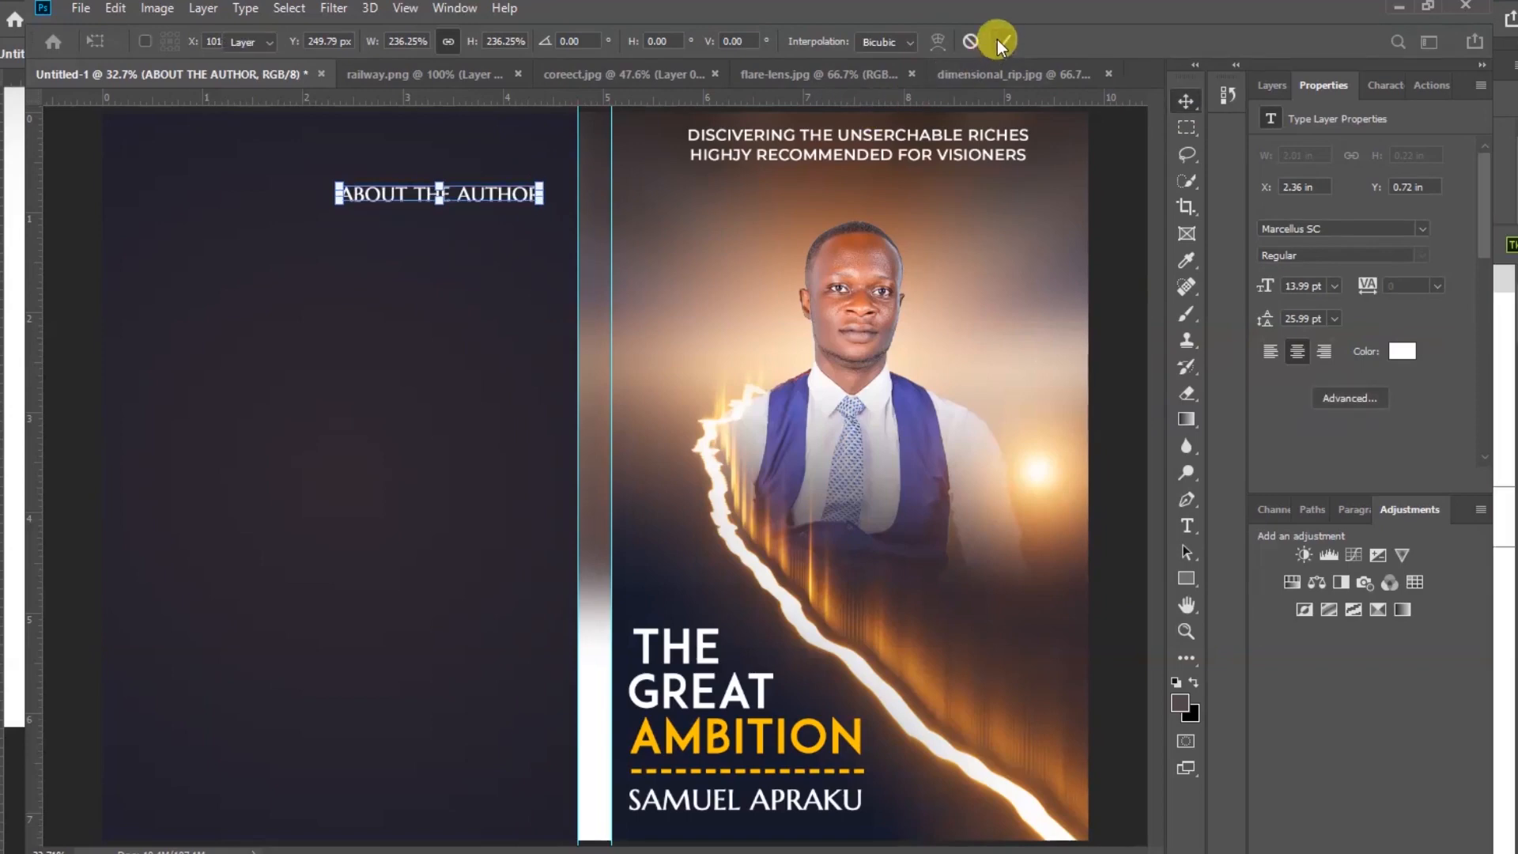
Paste a block of Lorem Ipsum body text below the heading and centre it on the back page
click(406, 10)
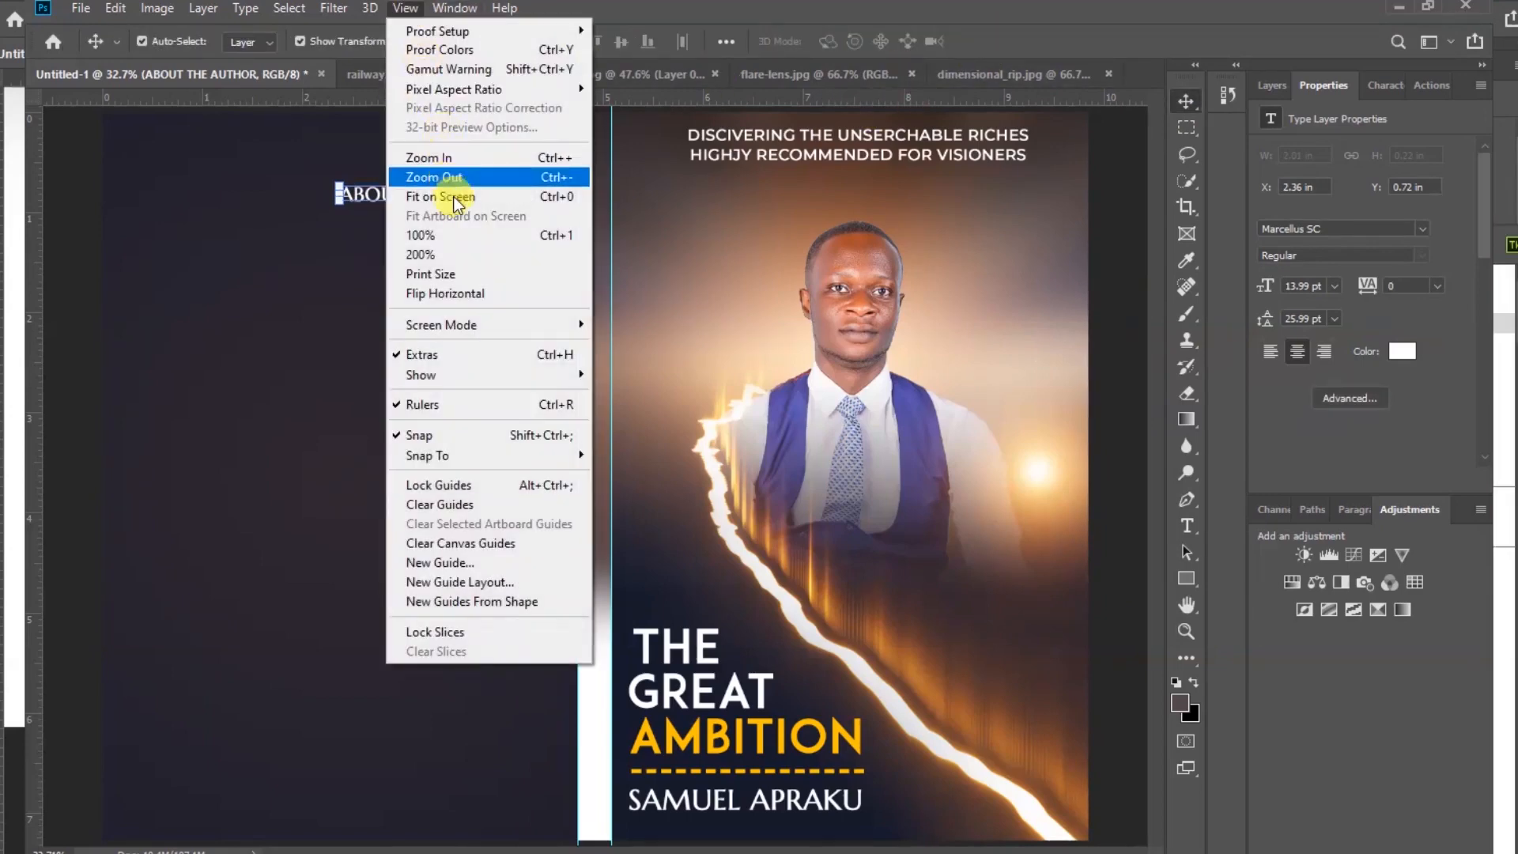
click(447, 196)
click(1094, 271)
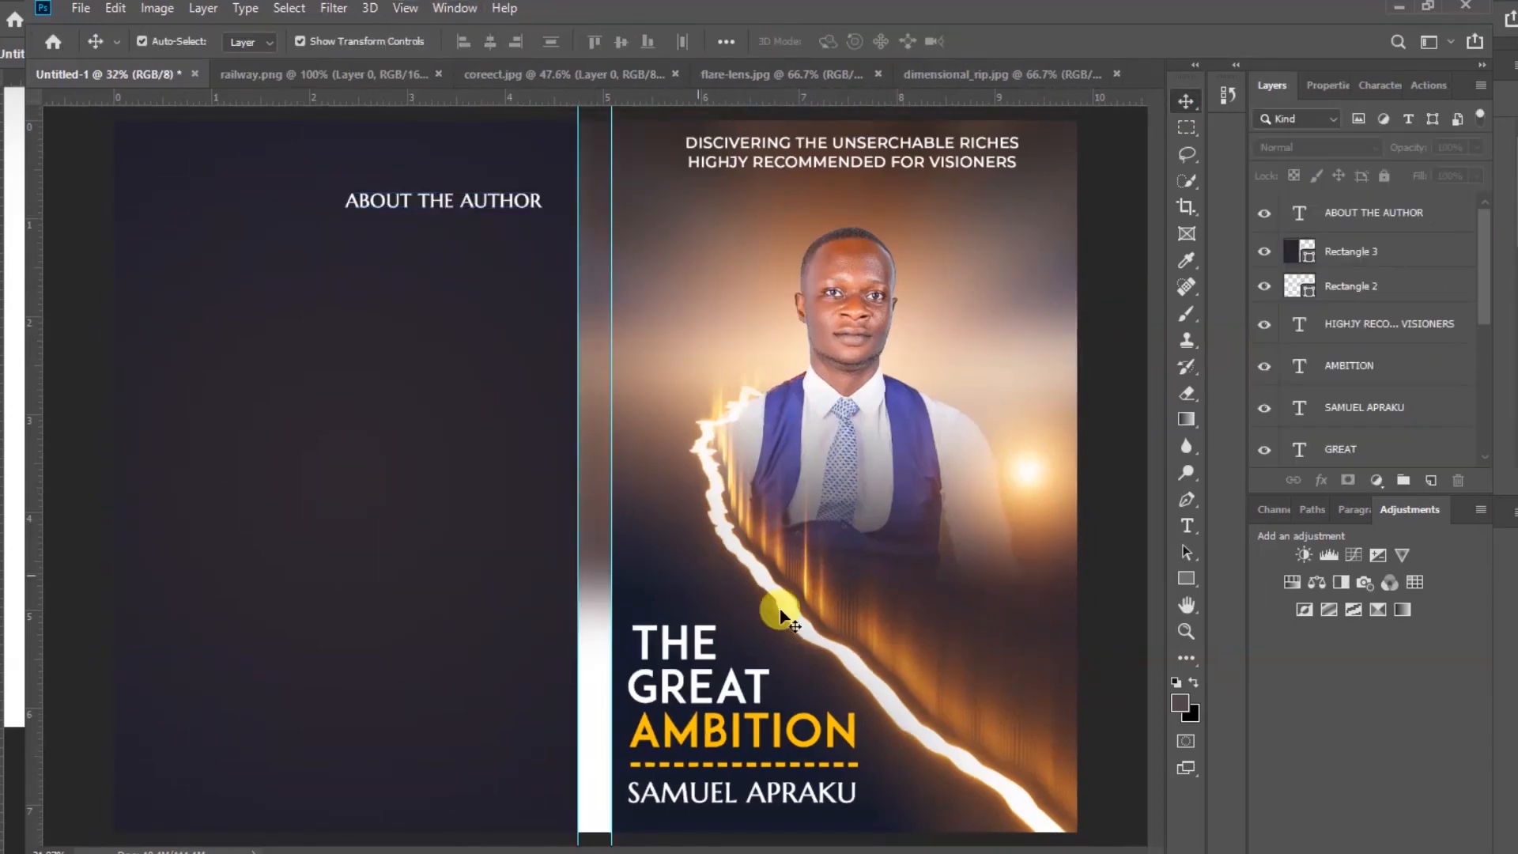
click(1190, 526)
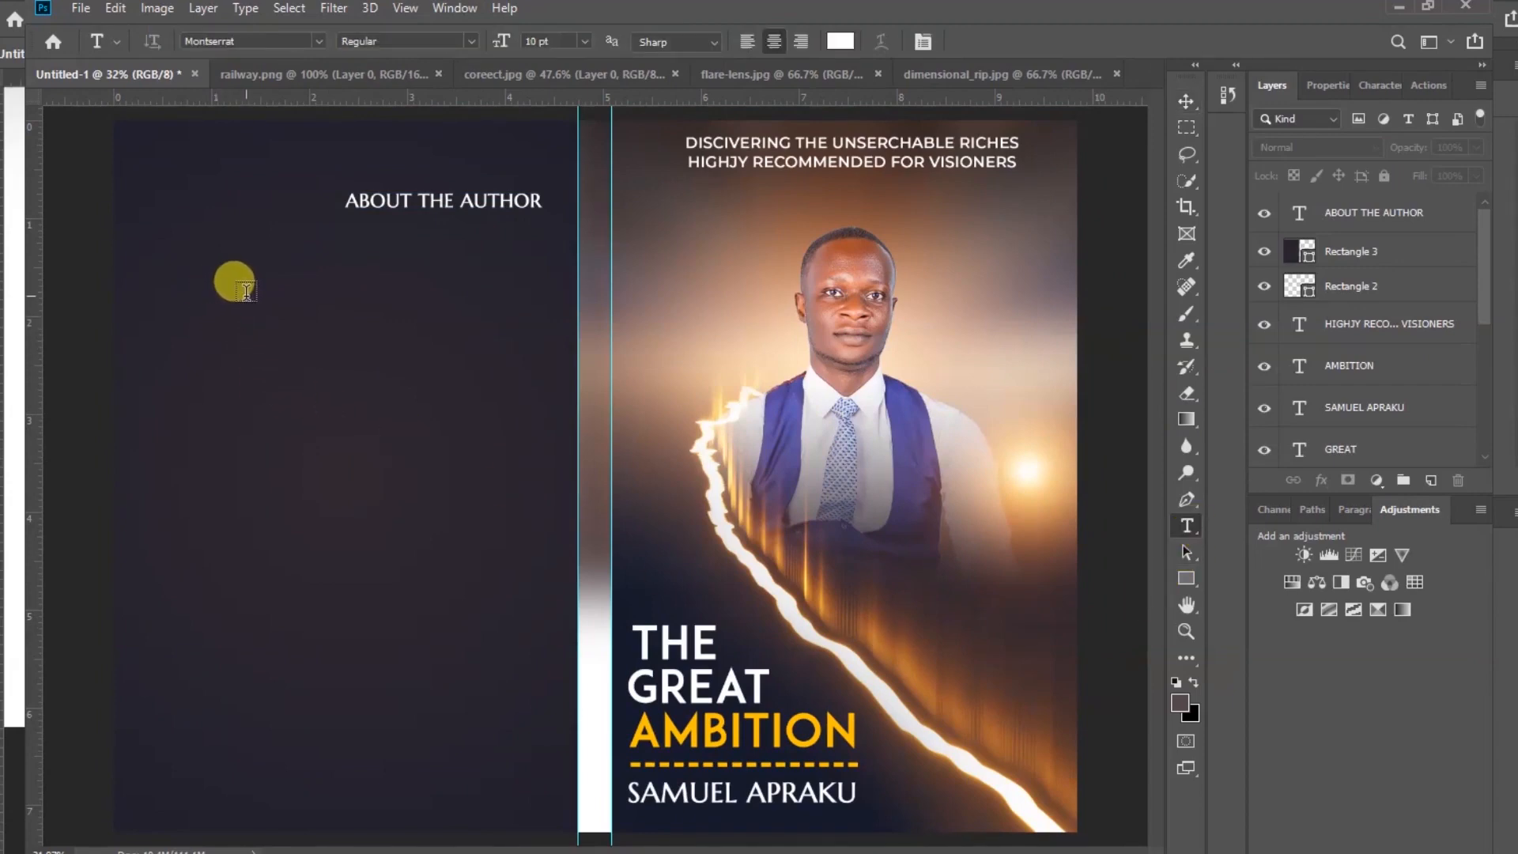
click(246, 292)
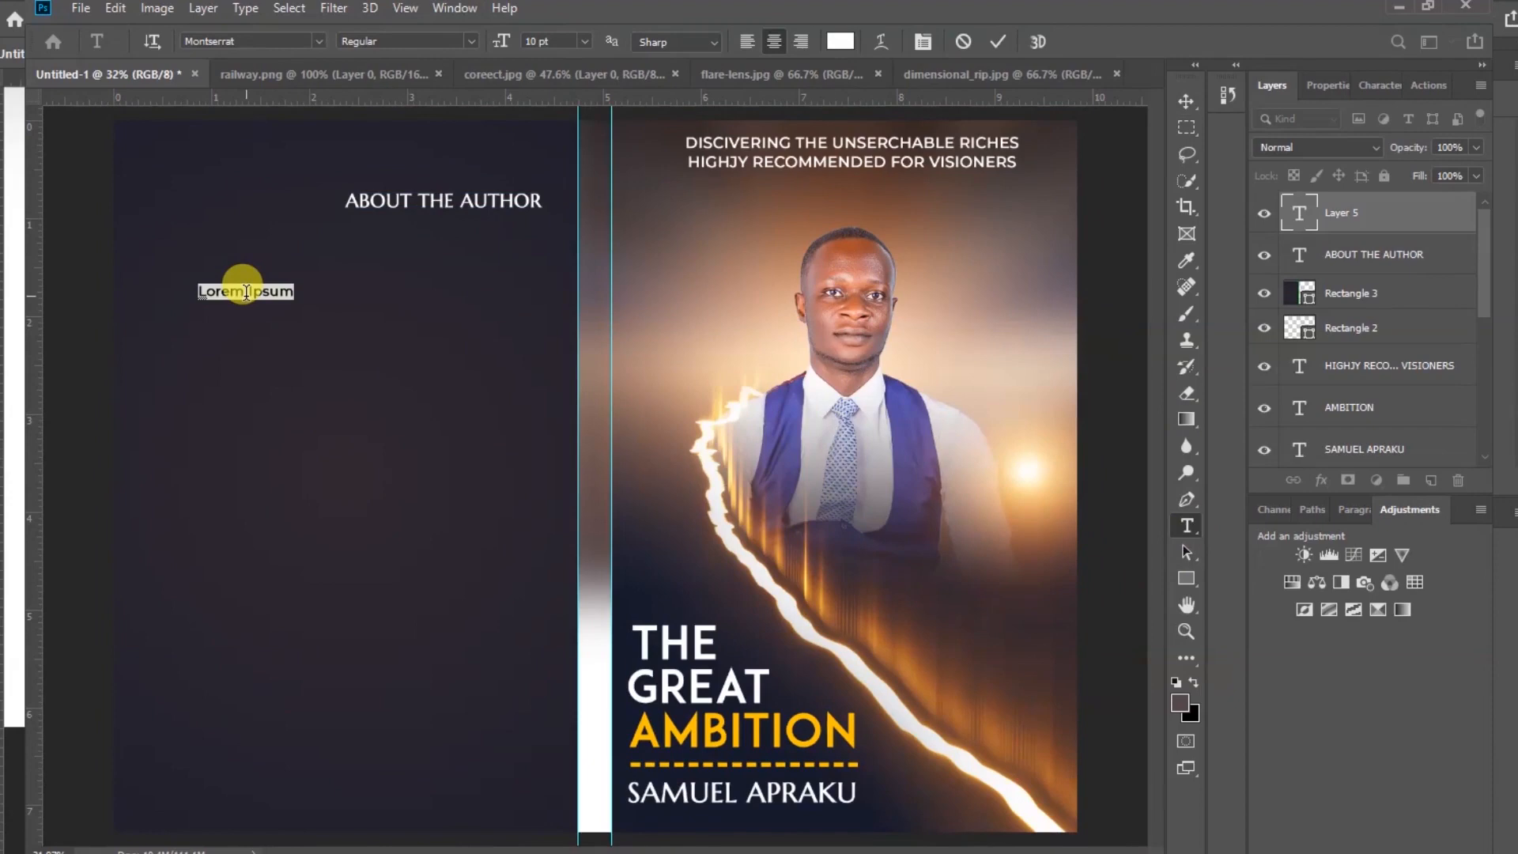
key(ctrl+v)
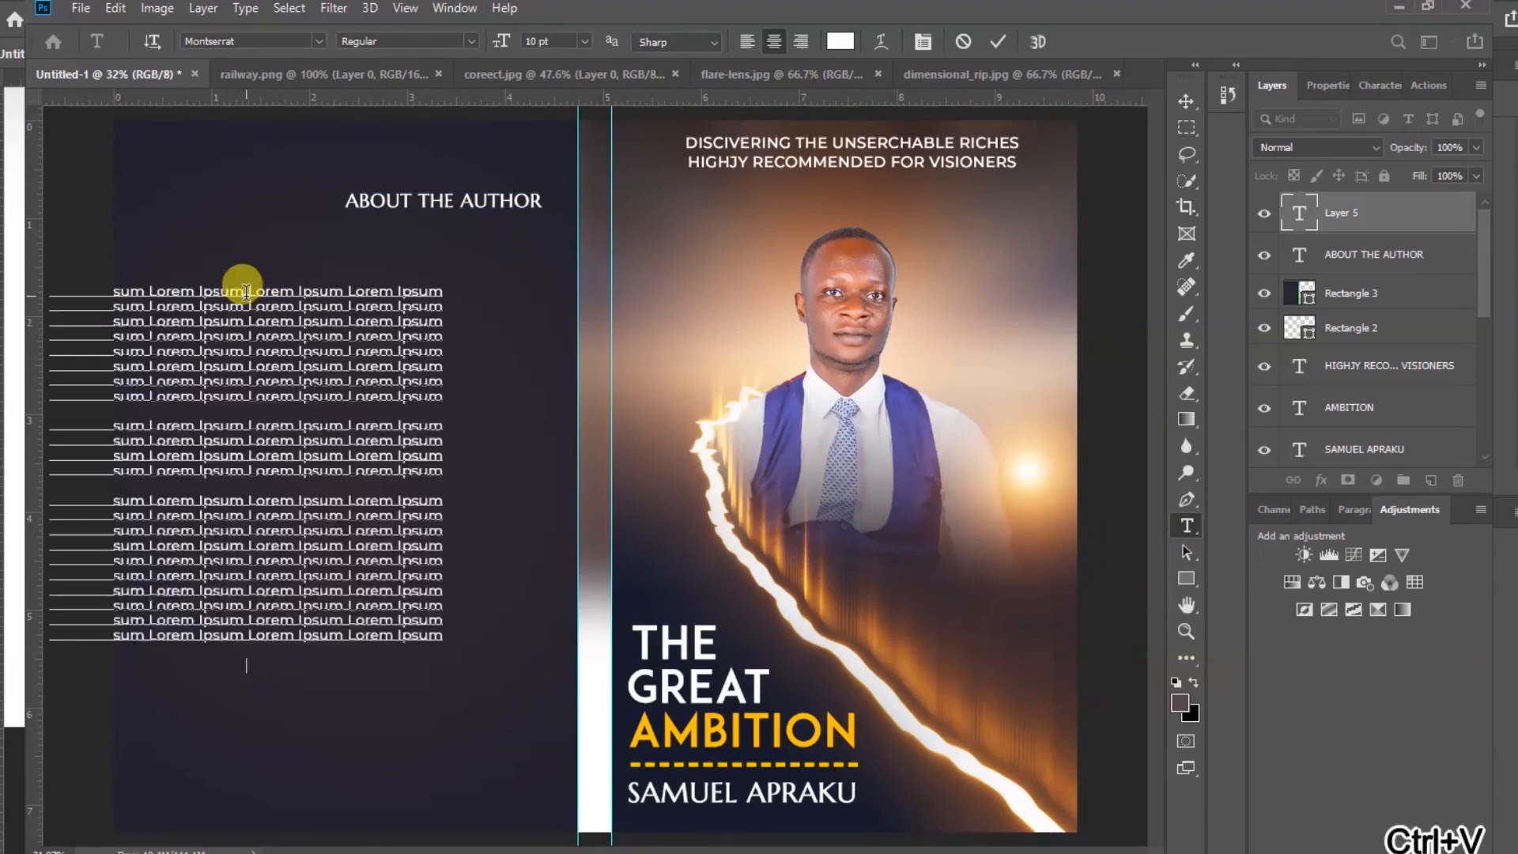
click(996, 50)
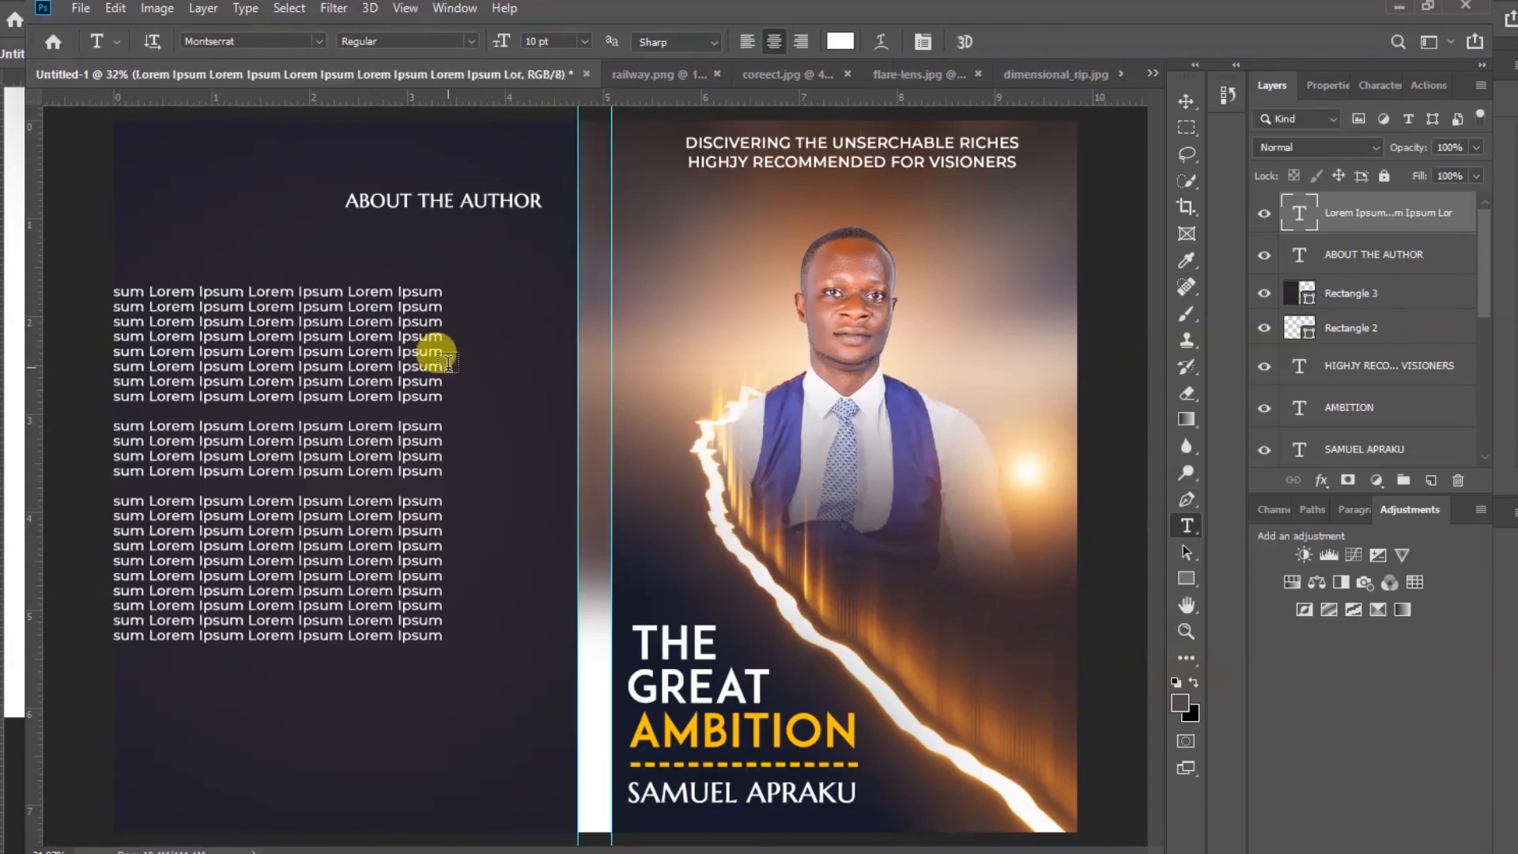
click(1187, 99)
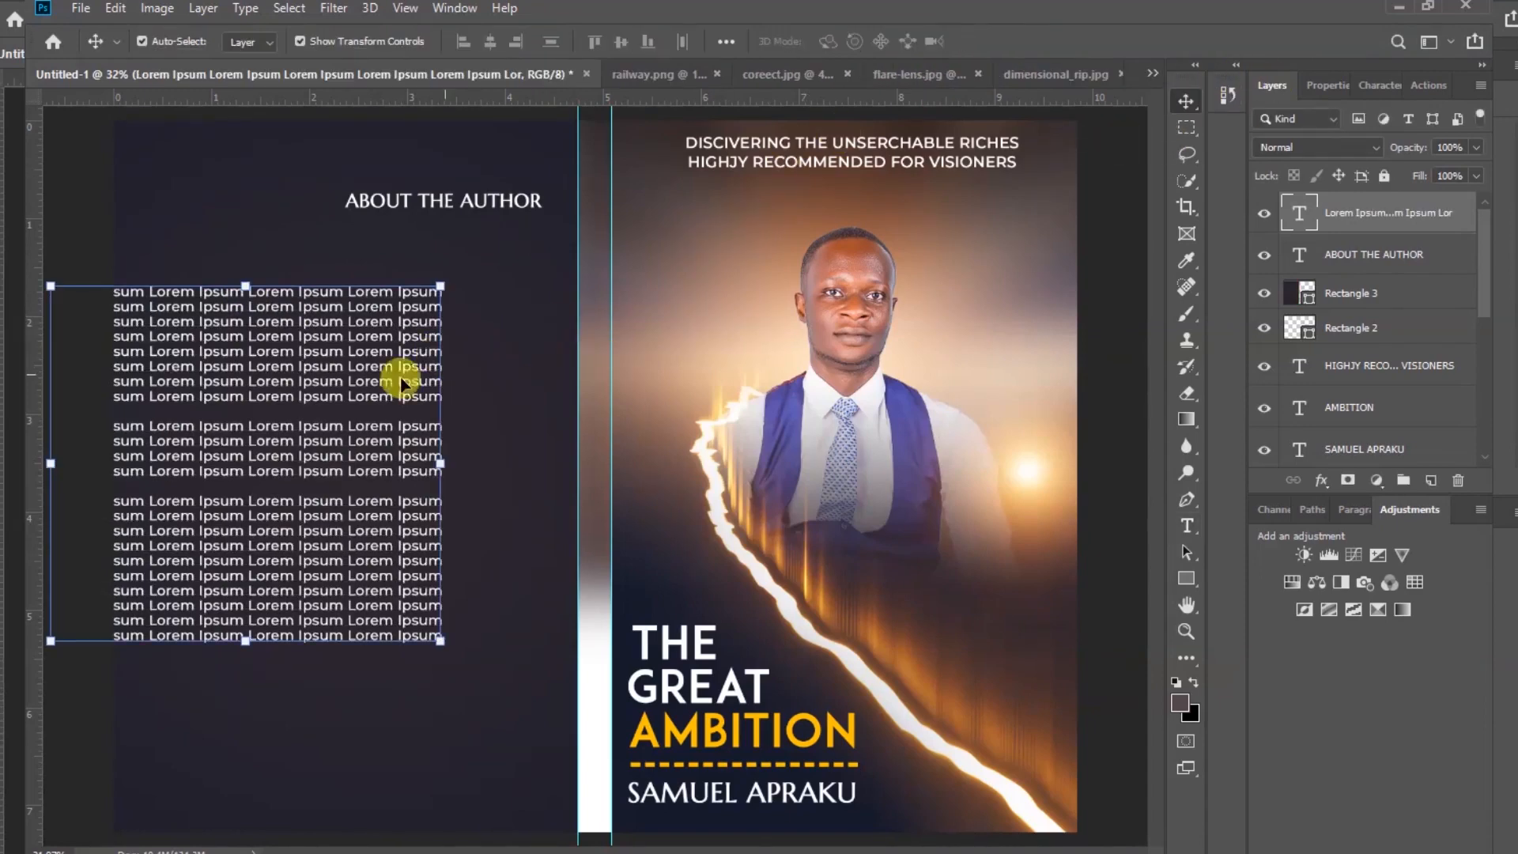
drag(286, 372, 370, 364)
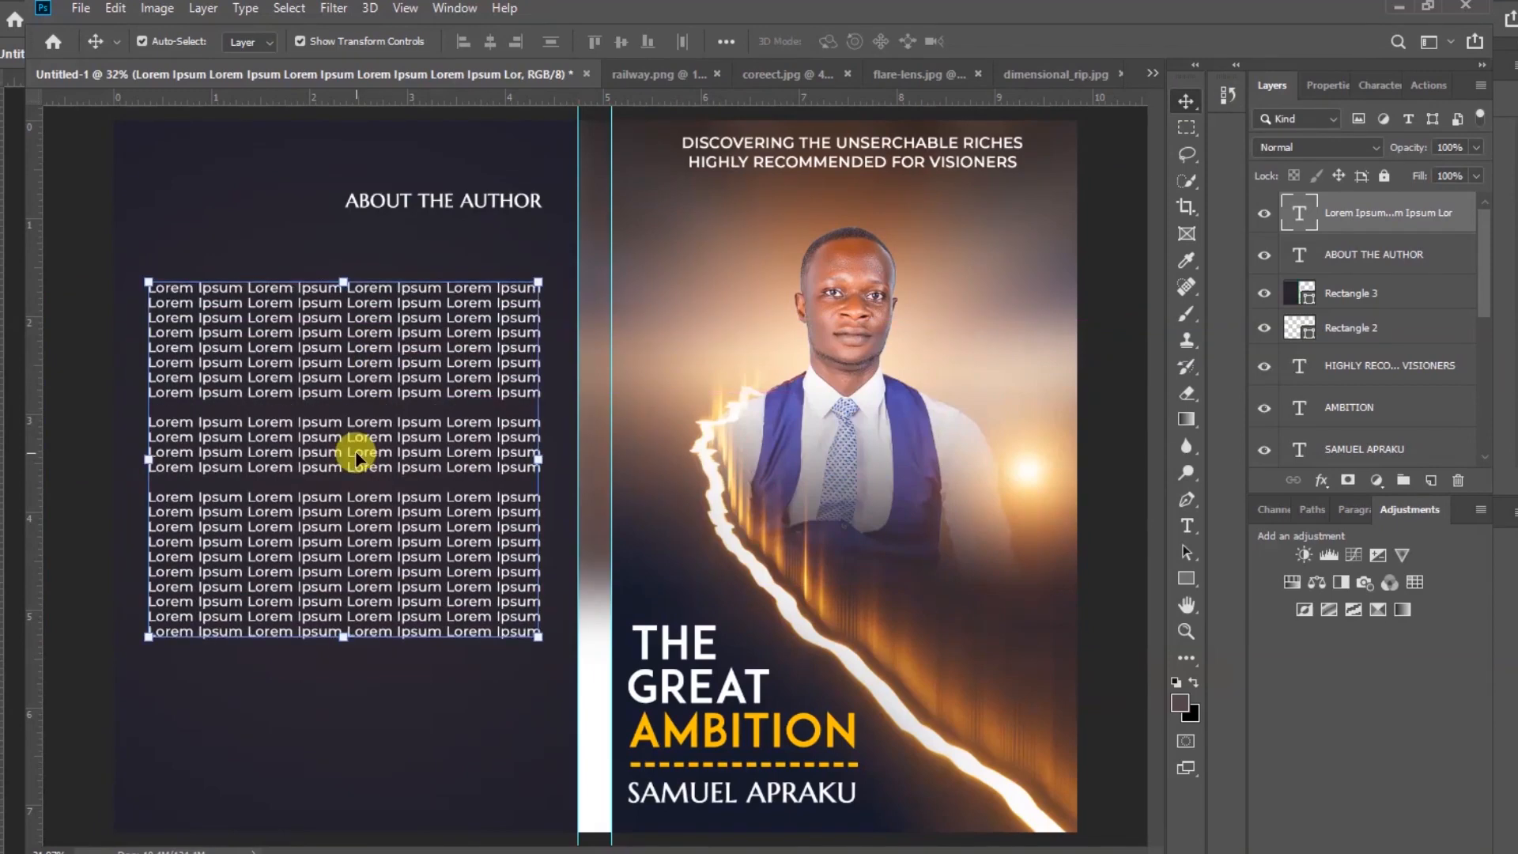
Duplicate the ABOUT THE AUTHOR heading and place the copies near the bottom of the back page
click(339, 743)
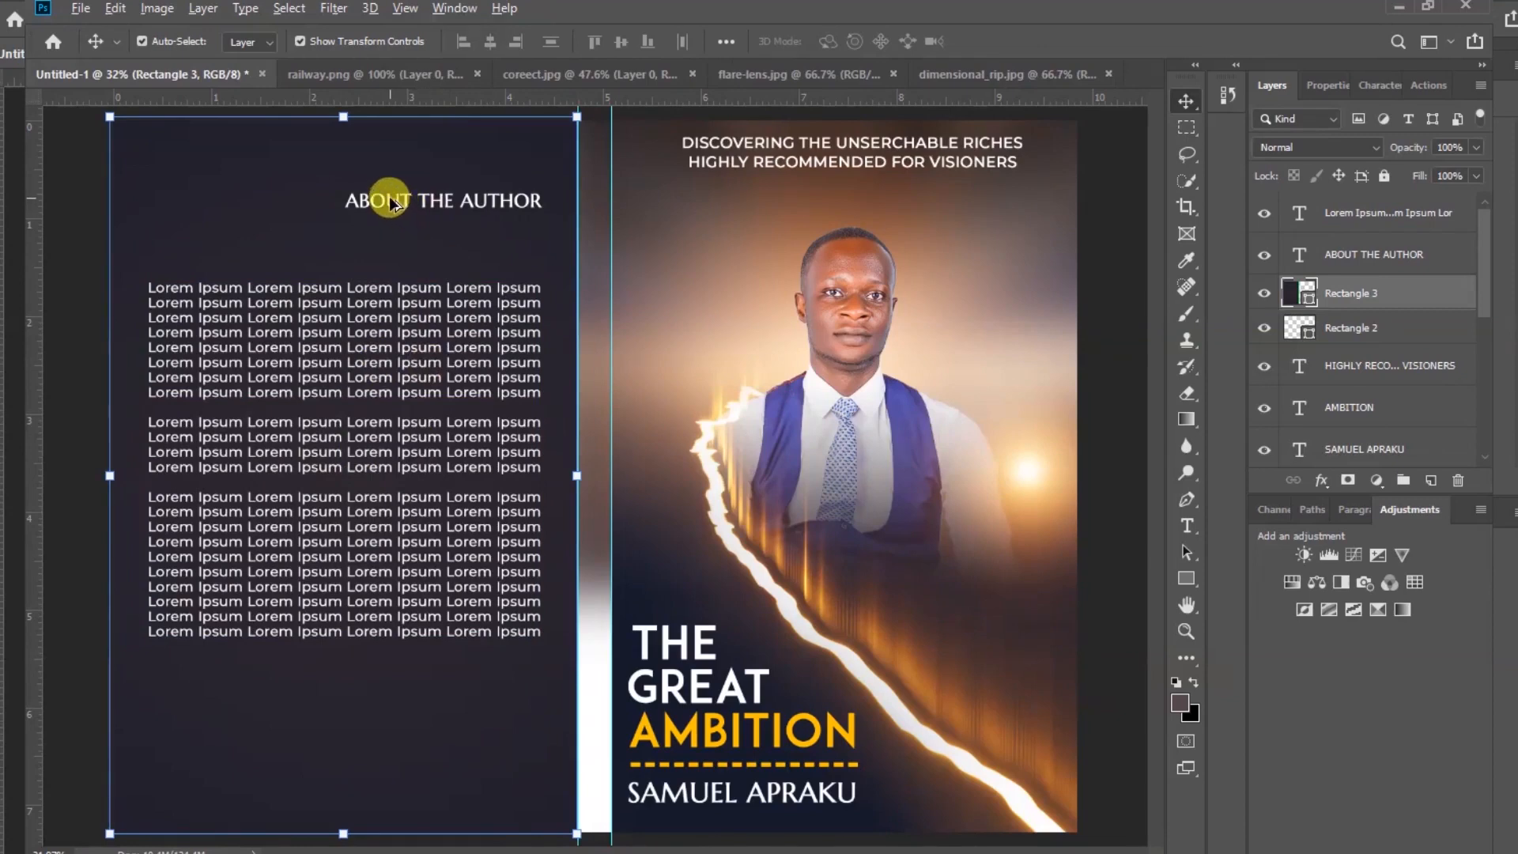
drag(386, 199, 235, 741)
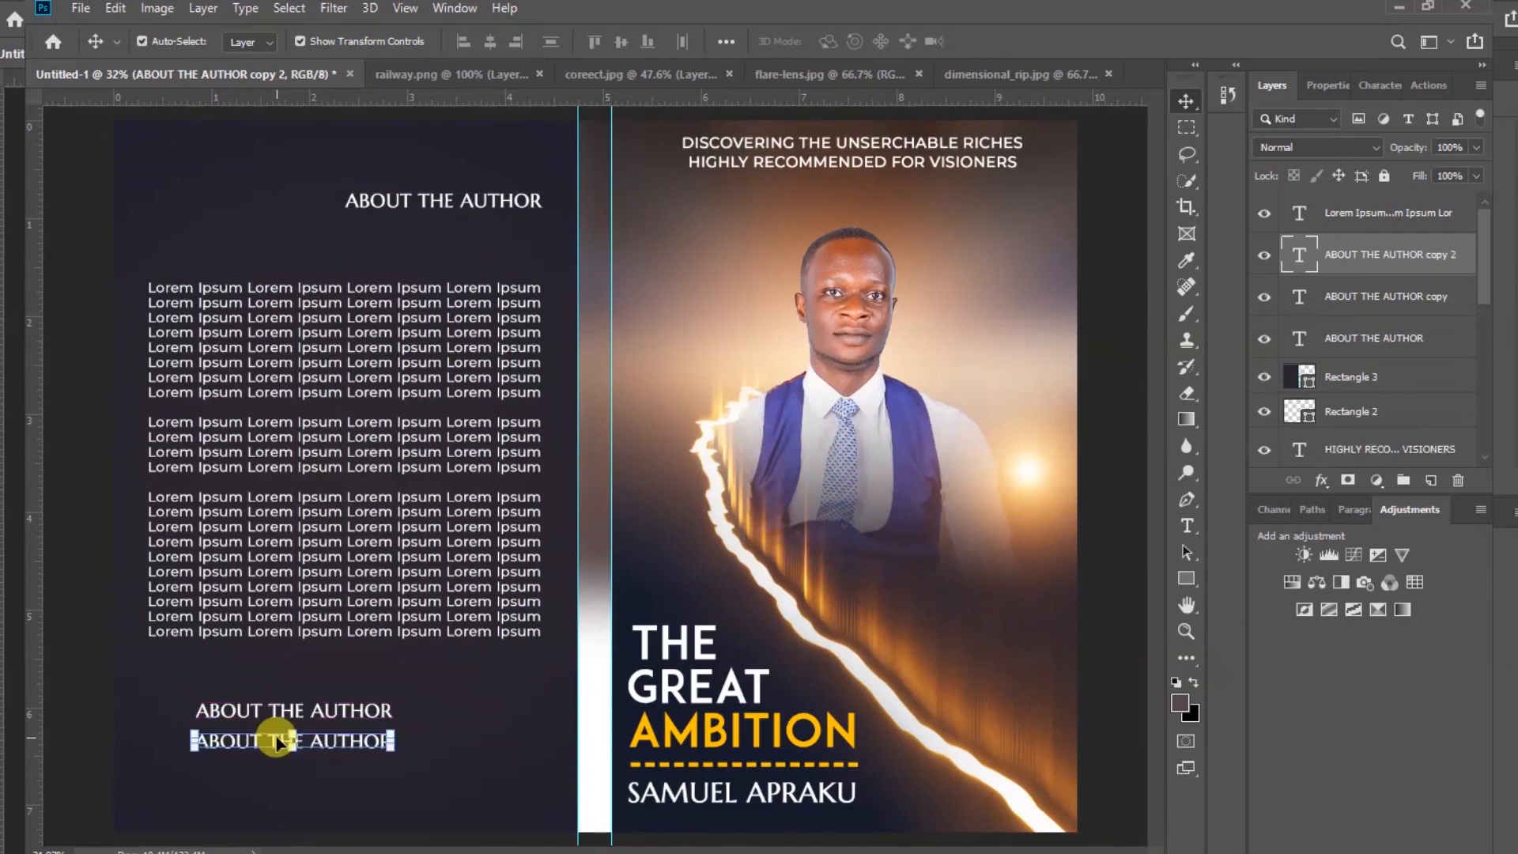
Move the two bottom ABOUT THE AUTHOR copies left and stack them near the bottom-left of the back page
click(1102, 576)
click(347, 713)
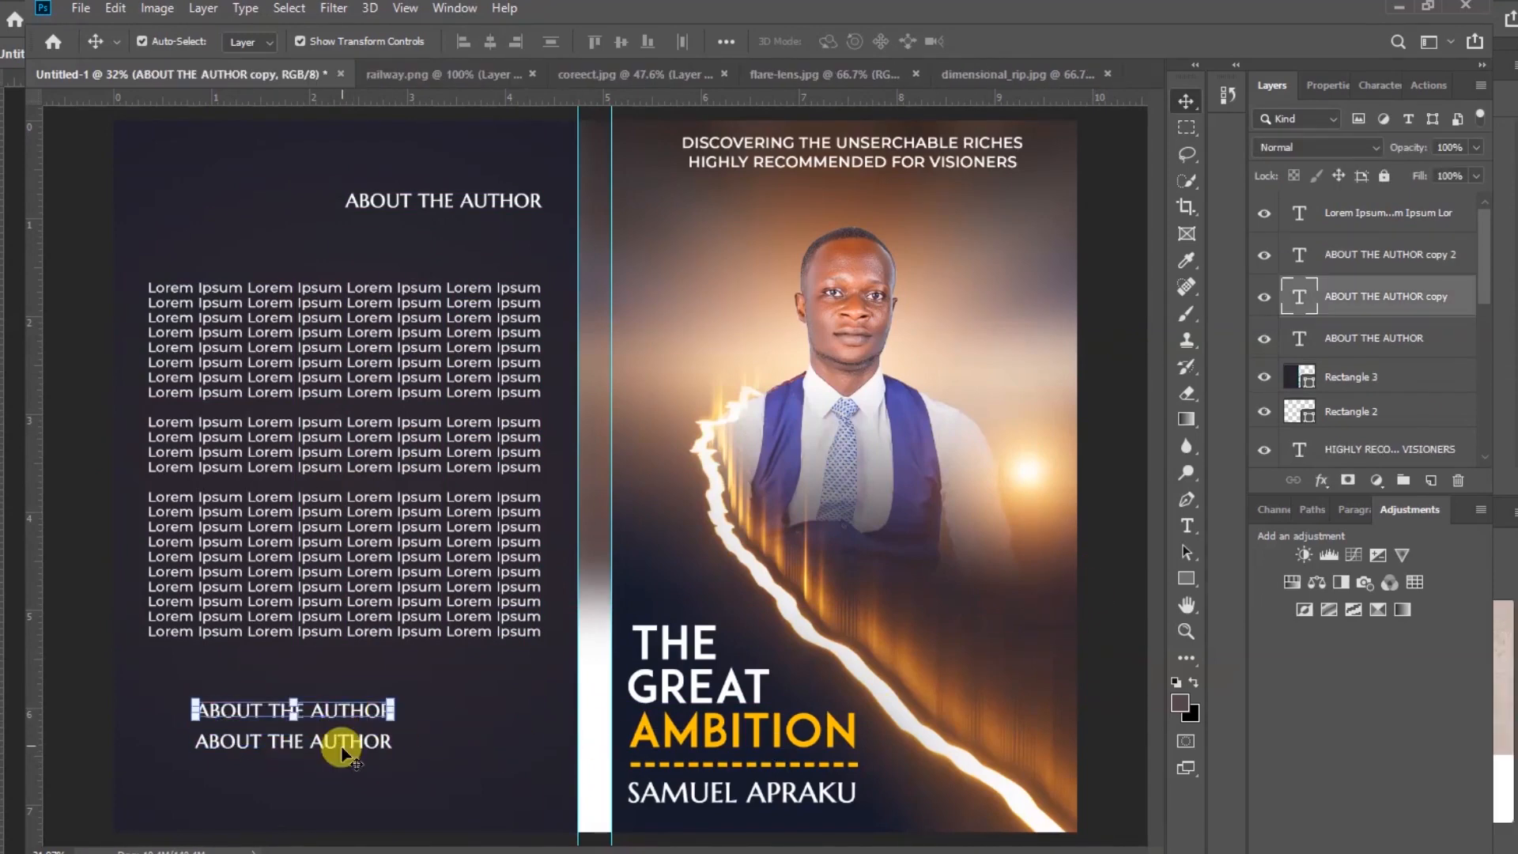
shift+click(343, 745)
drag(391, 724, 345, 724)
click(233, 766)
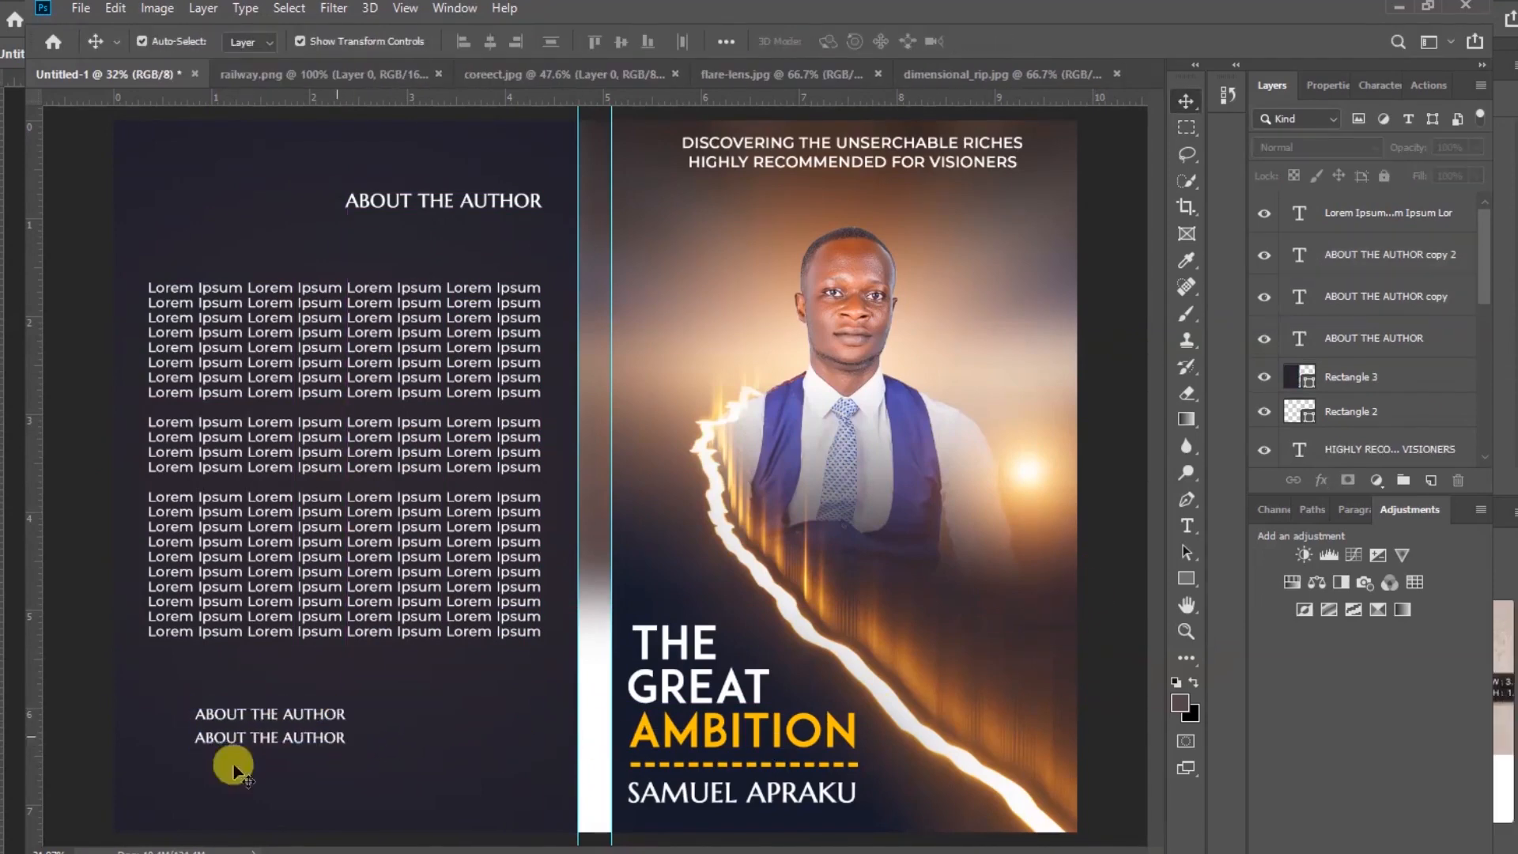
click(252, 717)
mouse_move(253, 720)
mouse_down()
mouse_move(223, 714)
mouse_move(237, 732)
mouse_up()
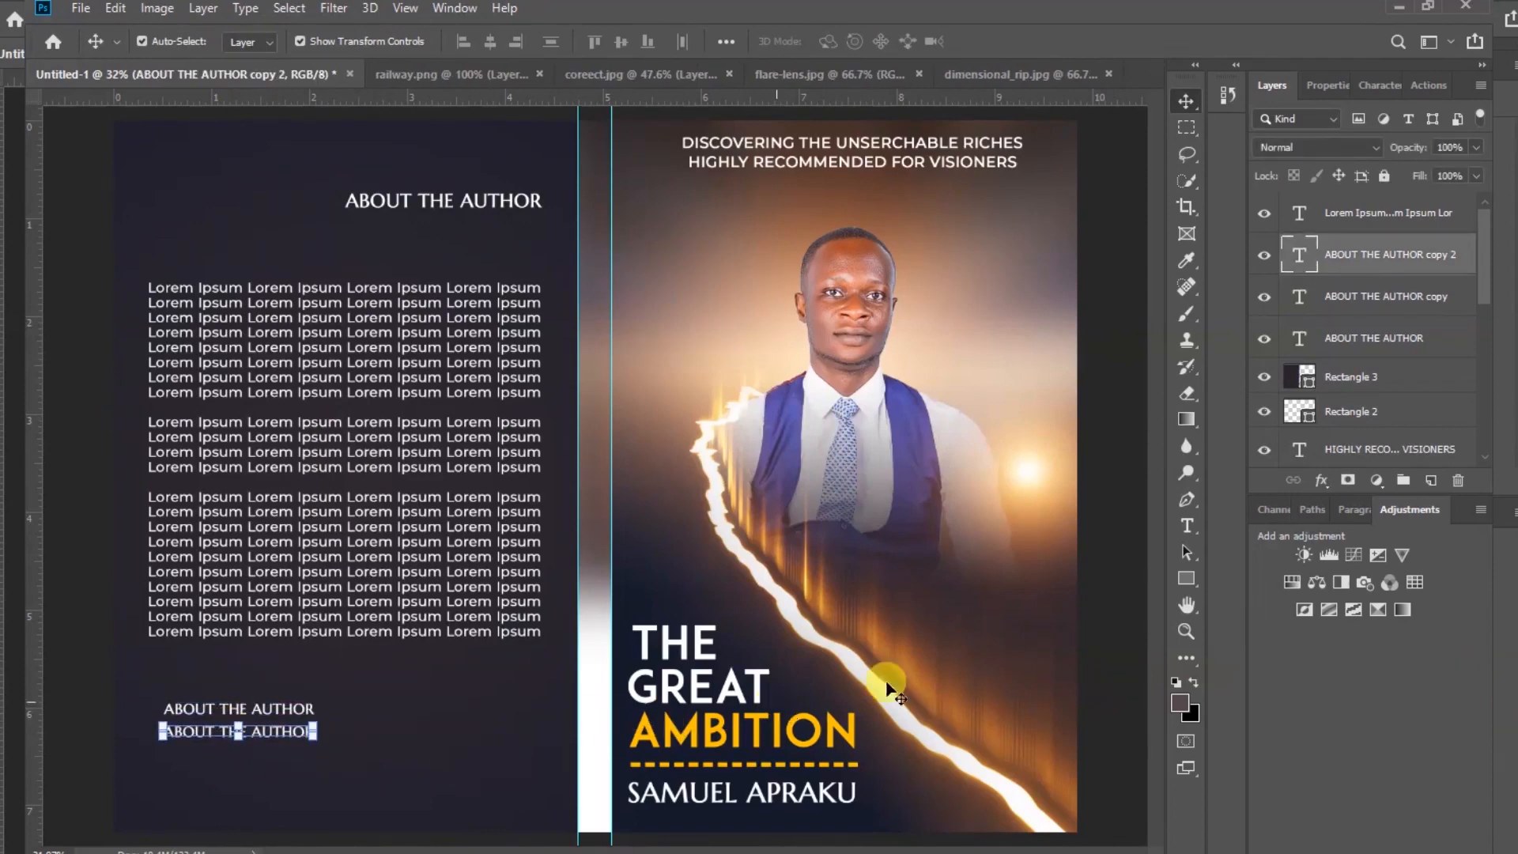
click(1100, 545)
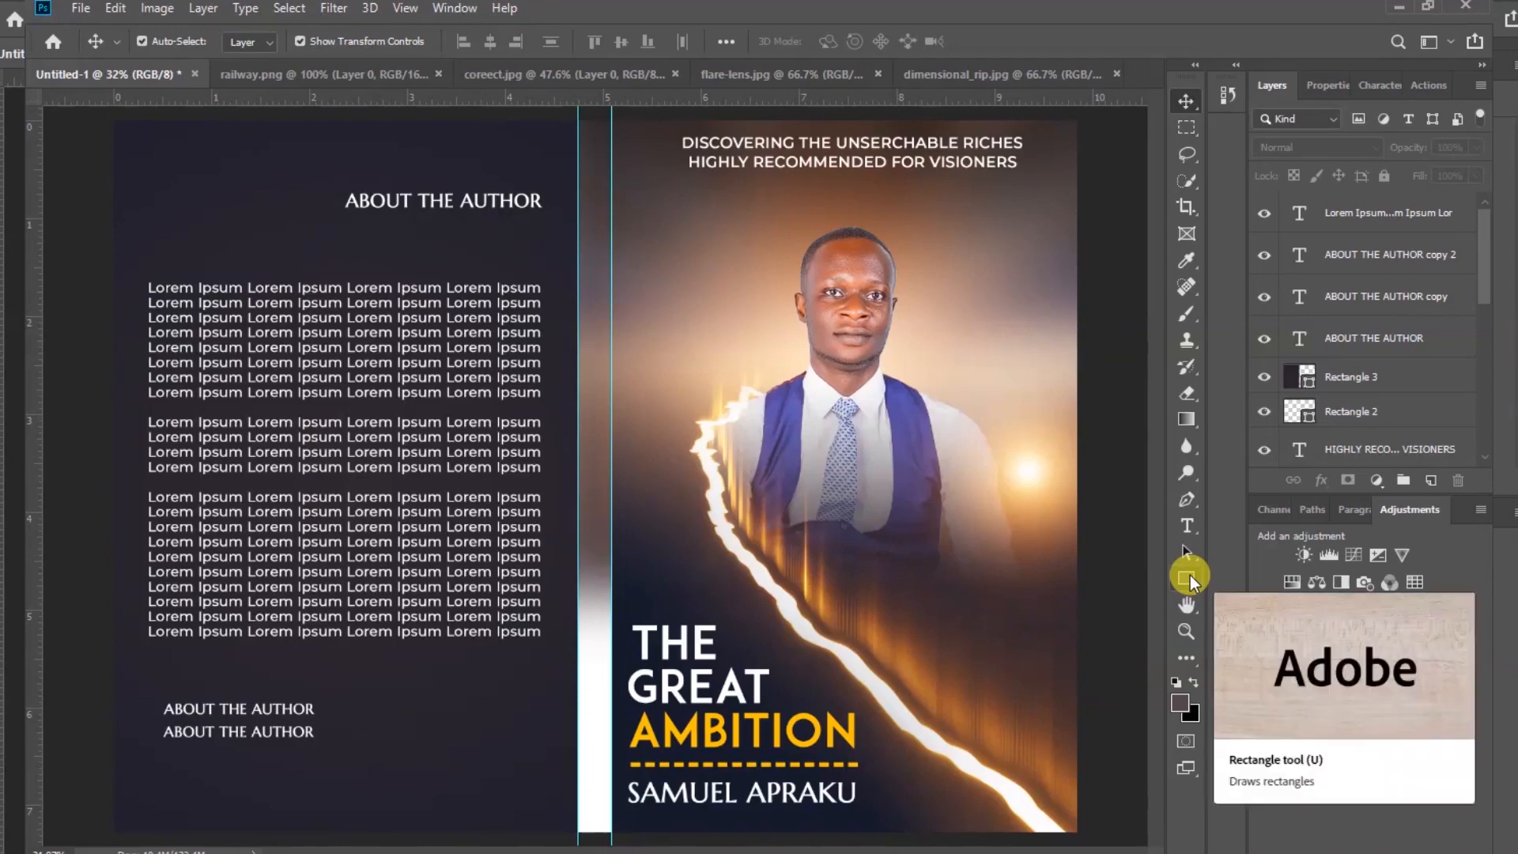
Draw a spine rectangle about 102 px wide and 2209 px tall filling the gap between the guides
click(1190, 575)
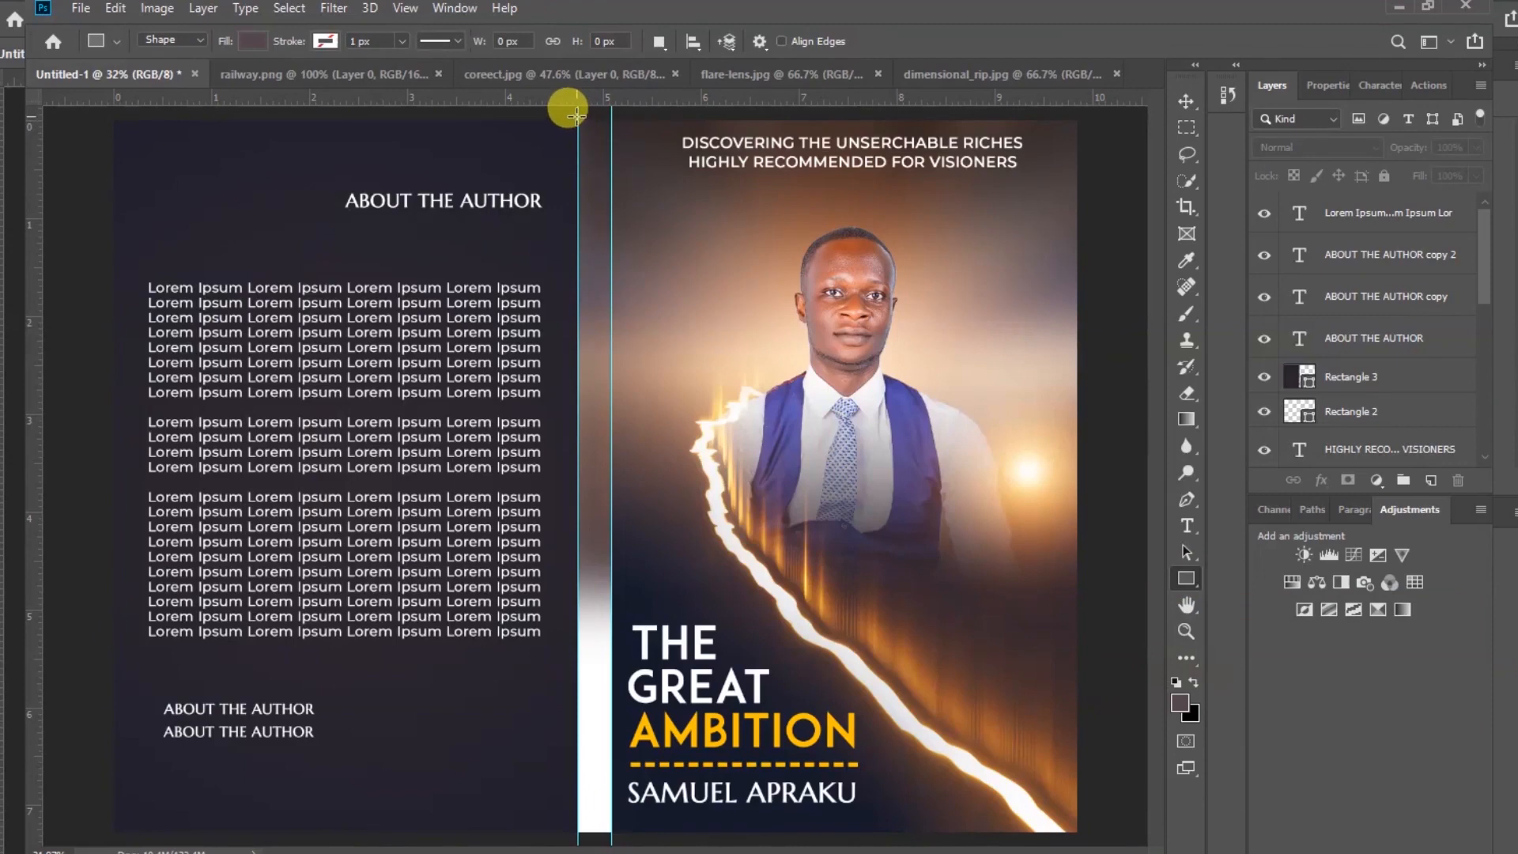
drag(578, 115, 612, 834)
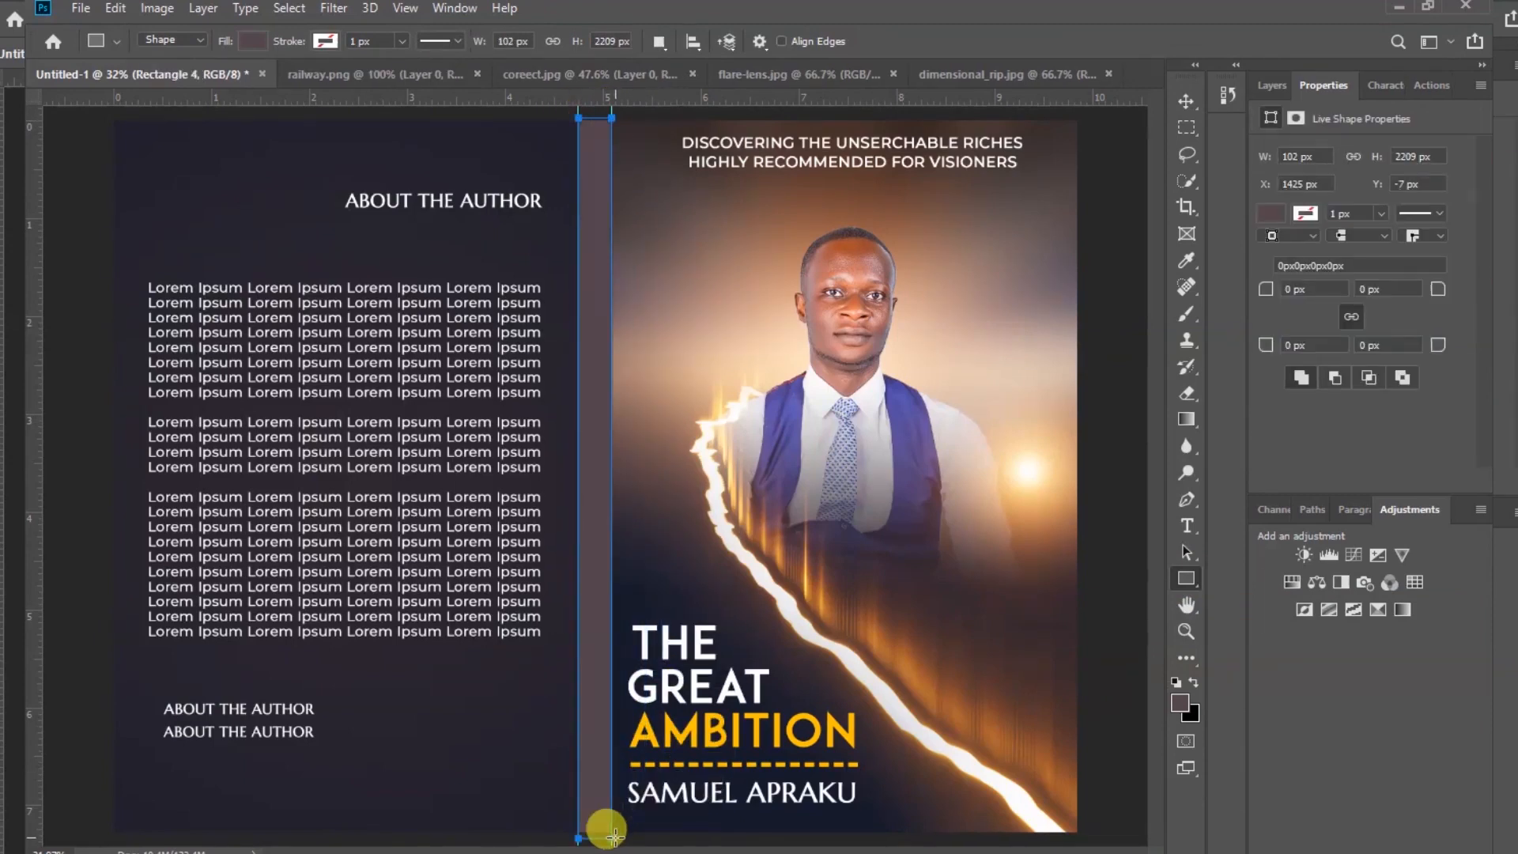
click(1187, 101)
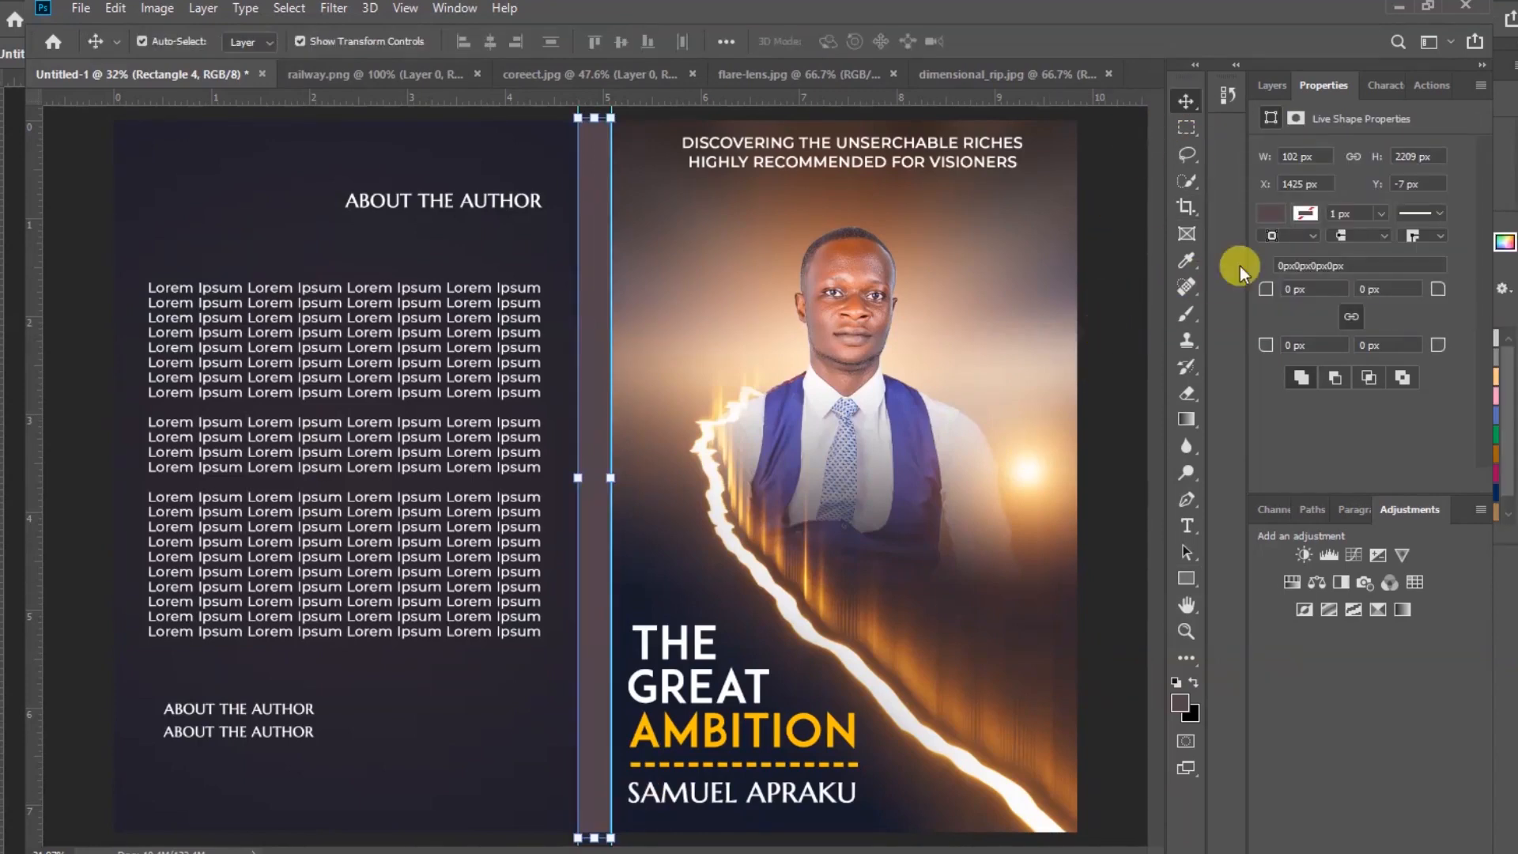
Set the spine rectangle's fill to dark navy 171b2b sampled from the cover
click(1268, 217)
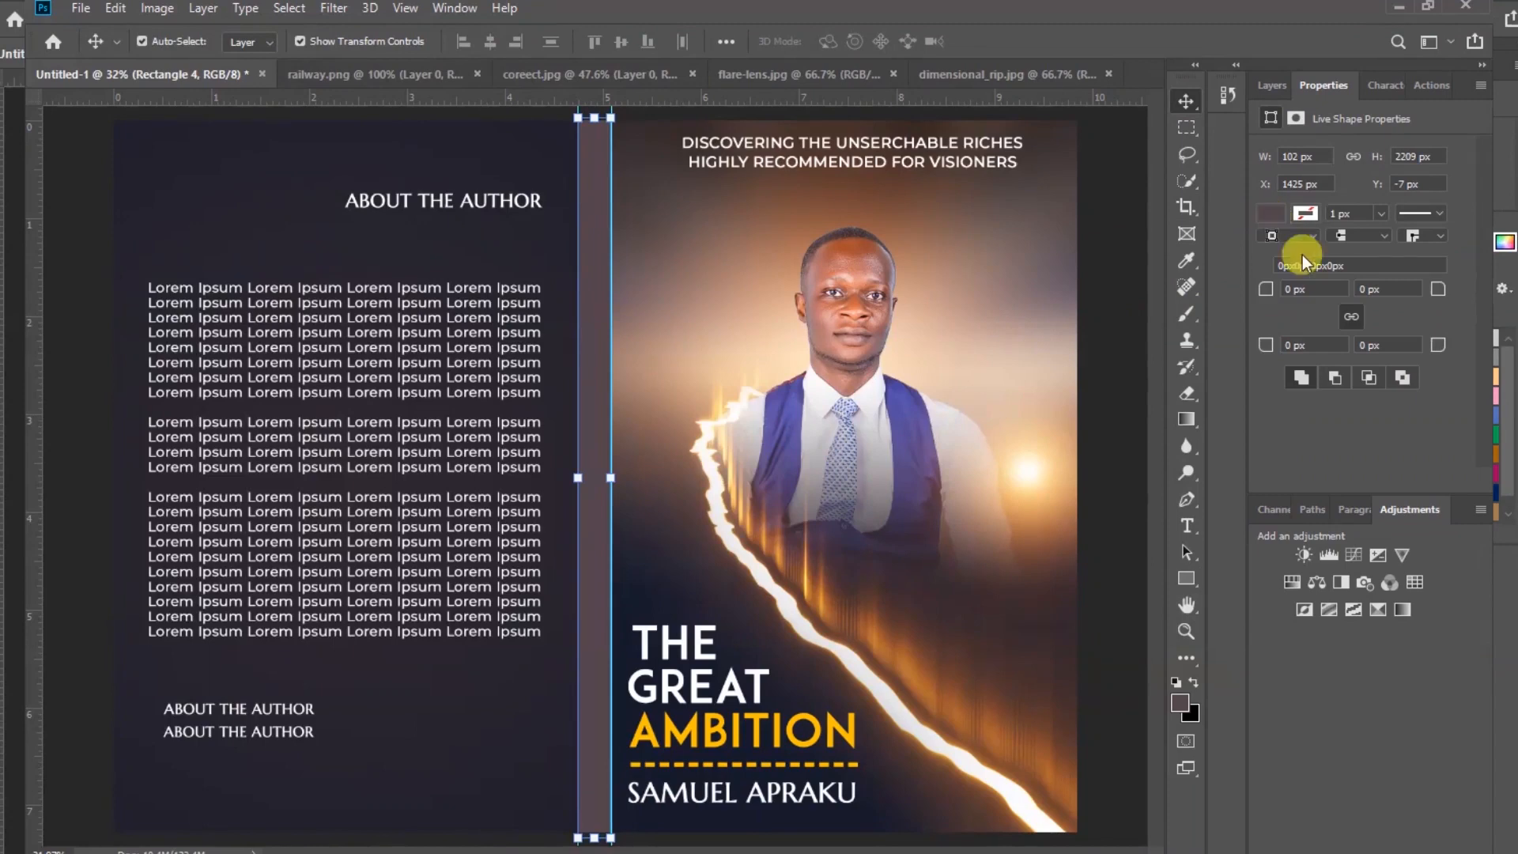
click(1271, 214)
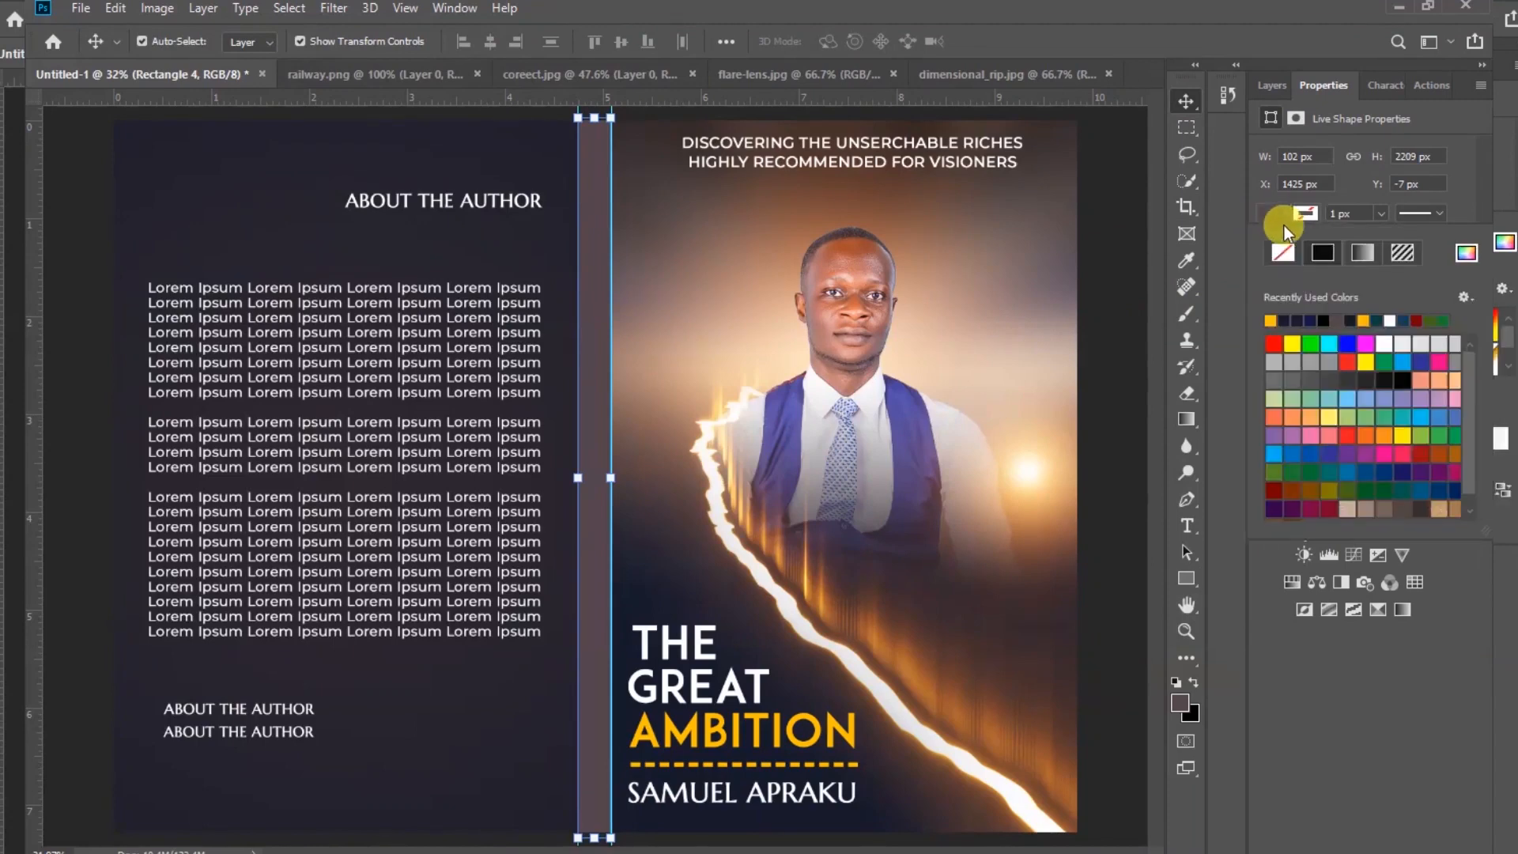
click(1466, 254)
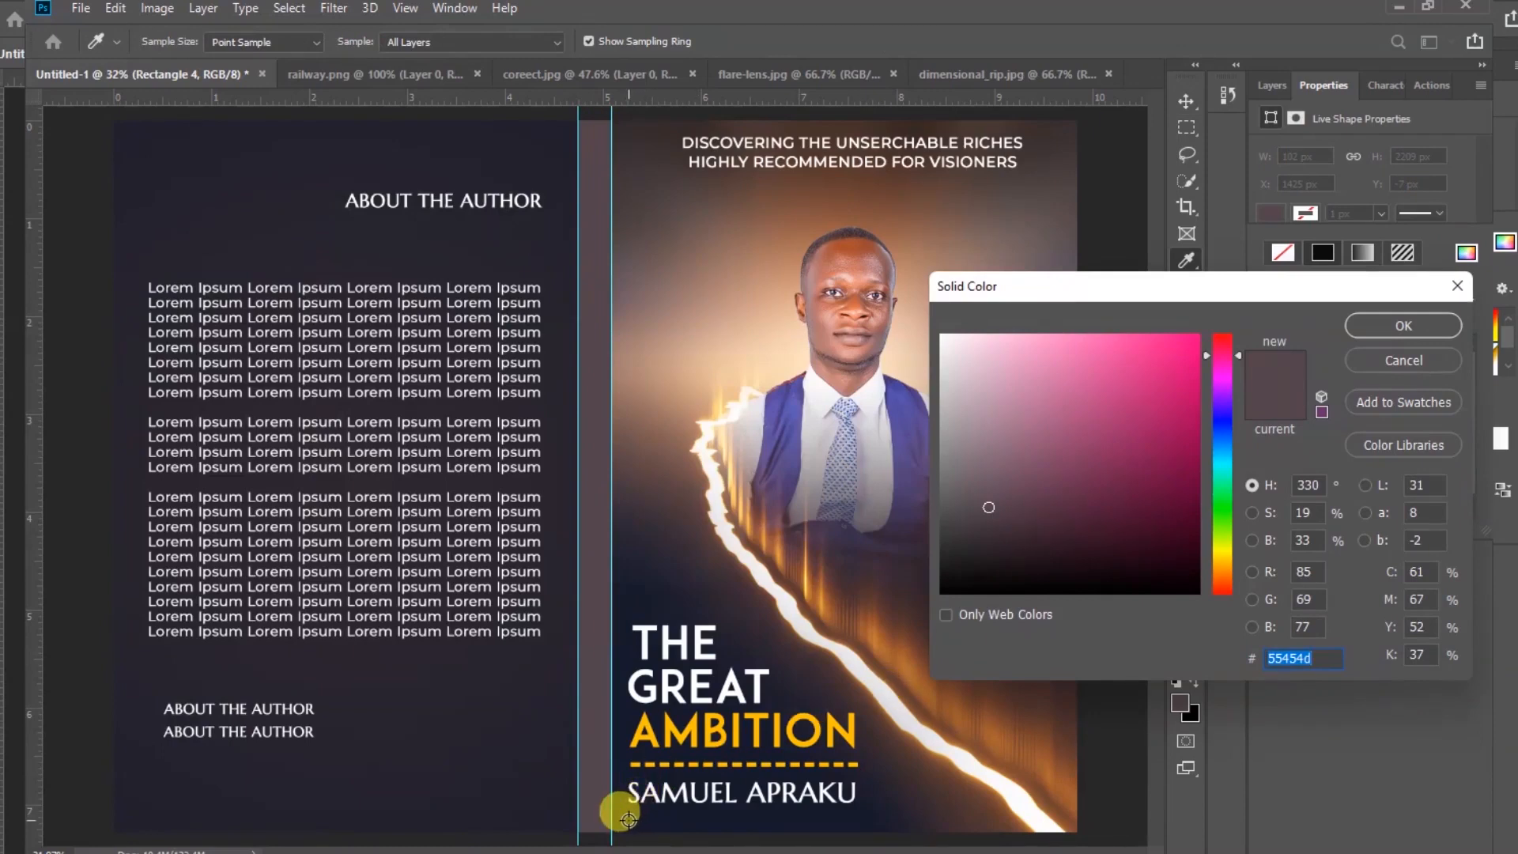
click(627, 814)
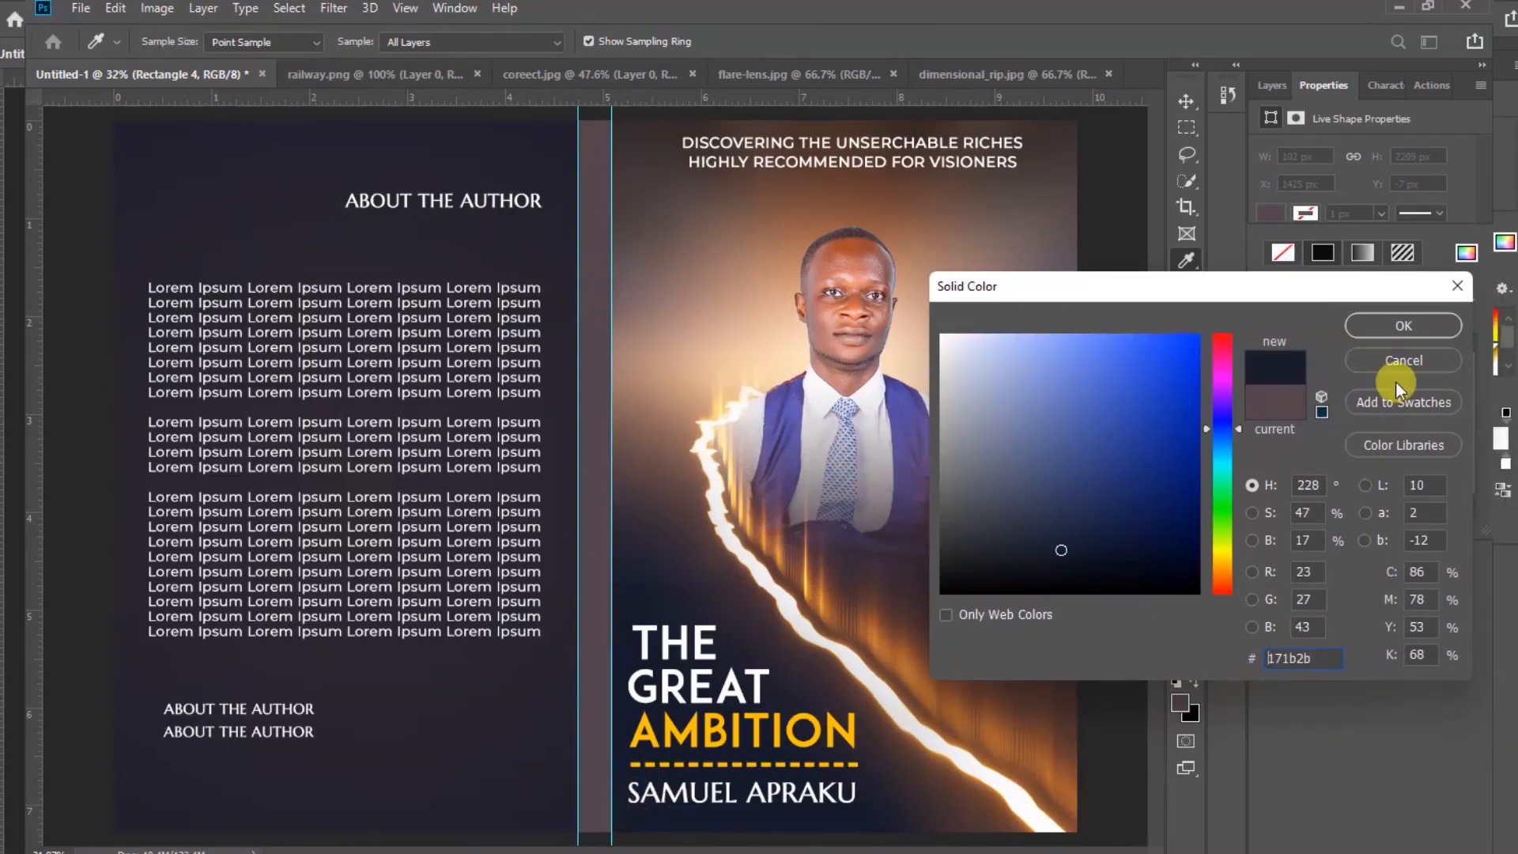
click(1403, 329)
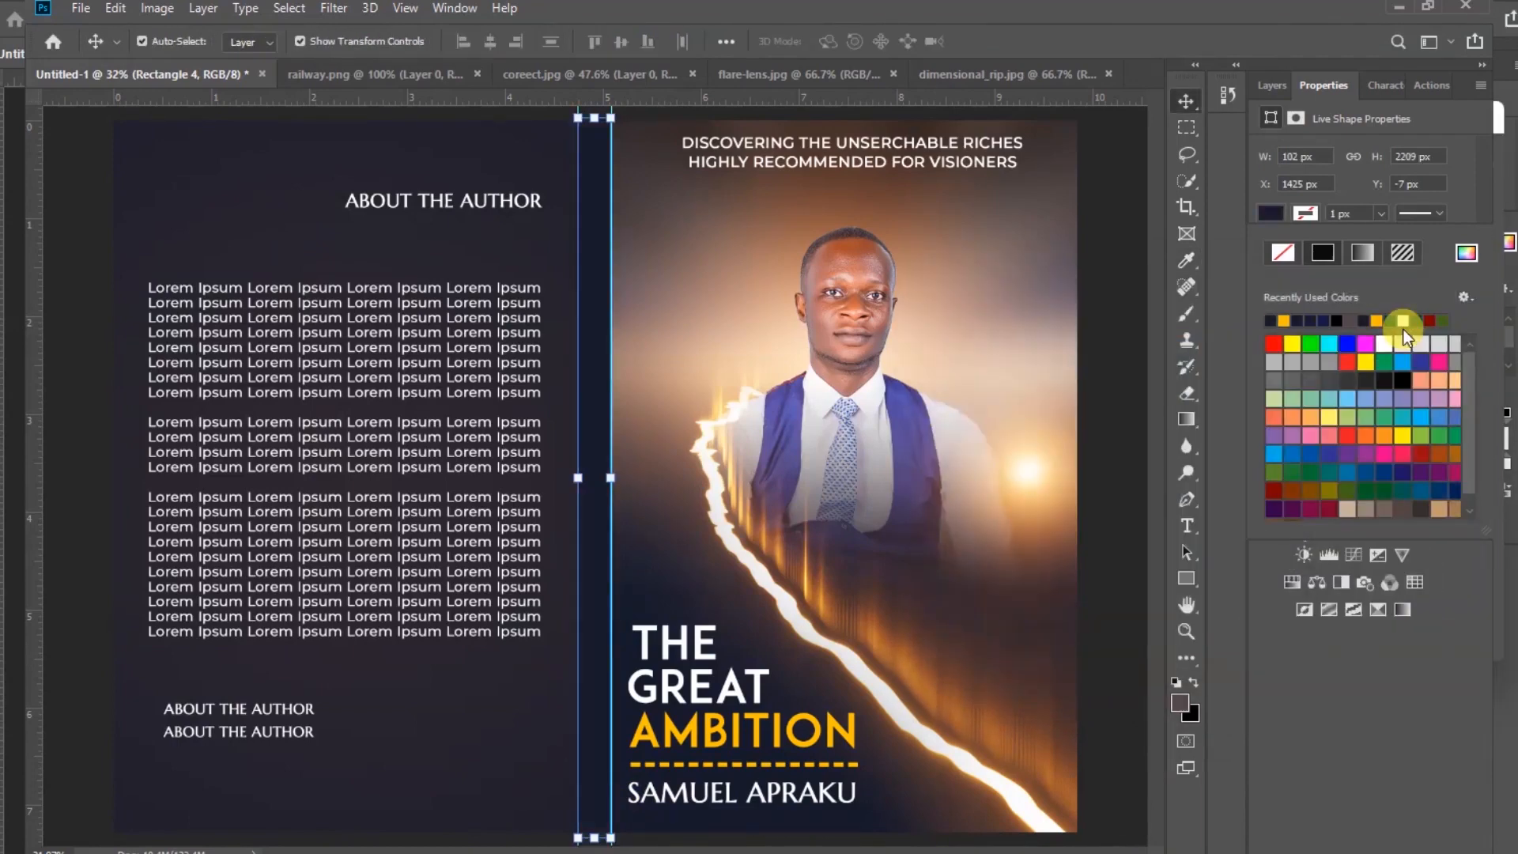
click(1186, 102)
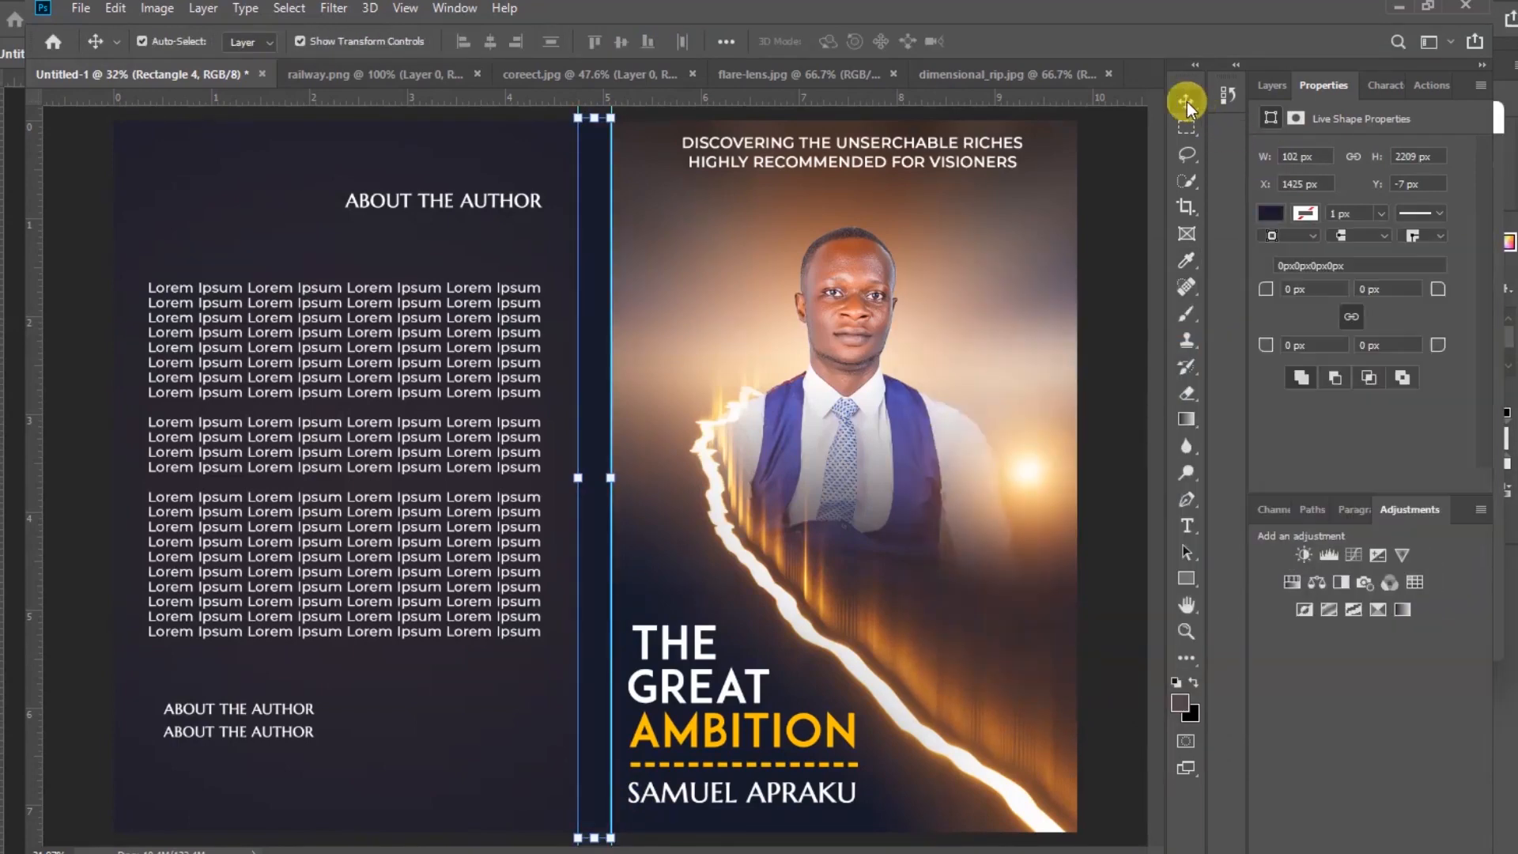
click(1110, 240)
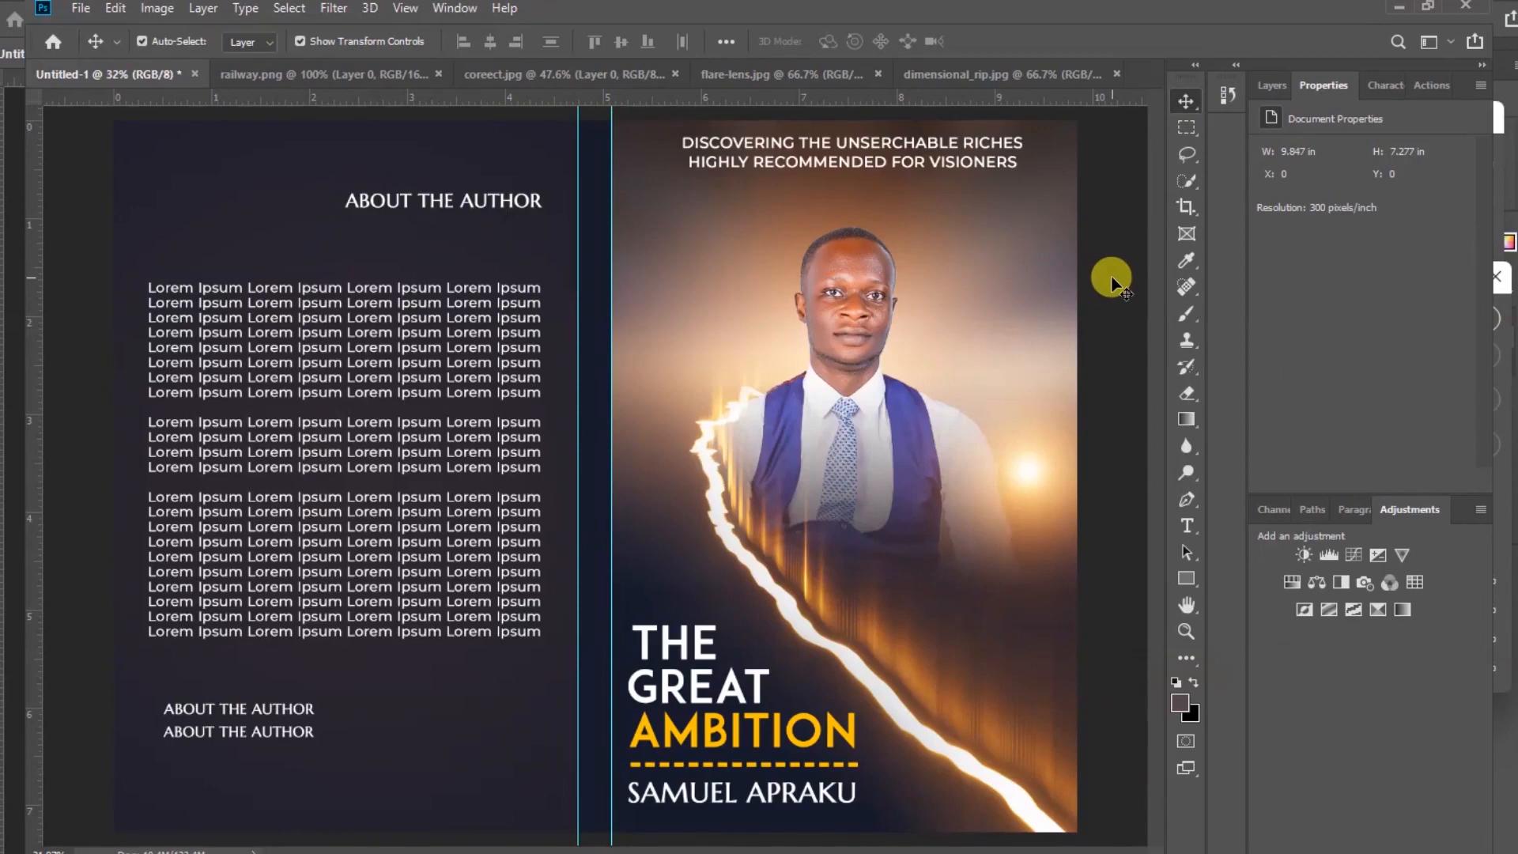
Paste the tagline "DISCOVERING THE UNSERCHABLE RICHES HIGHLY RECOMMENDED FOR VISIONERS" as a new text line on the spine
click(1185, 528)
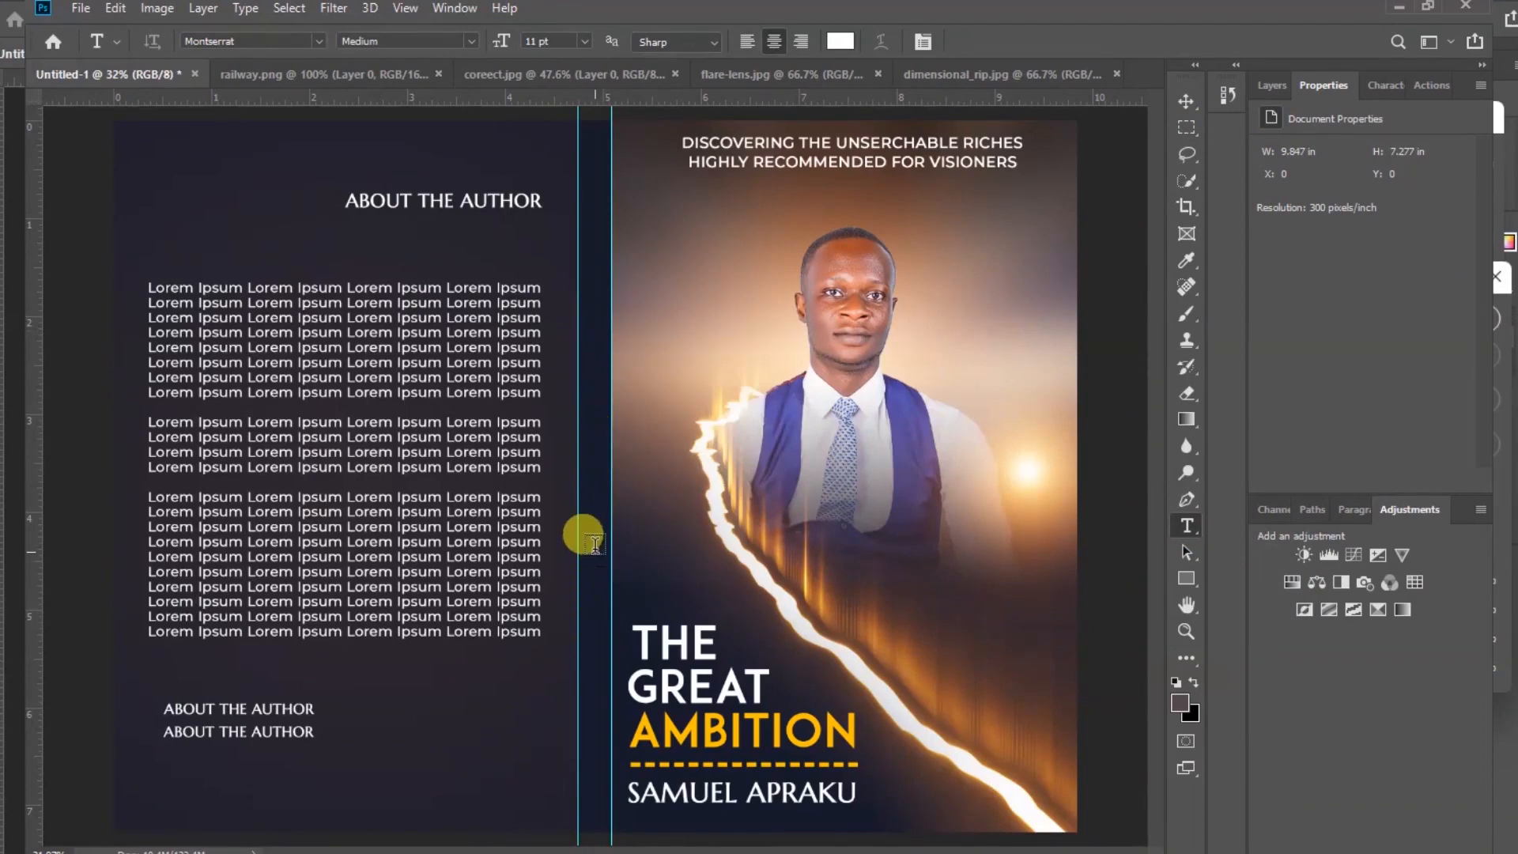
click(595, 535)
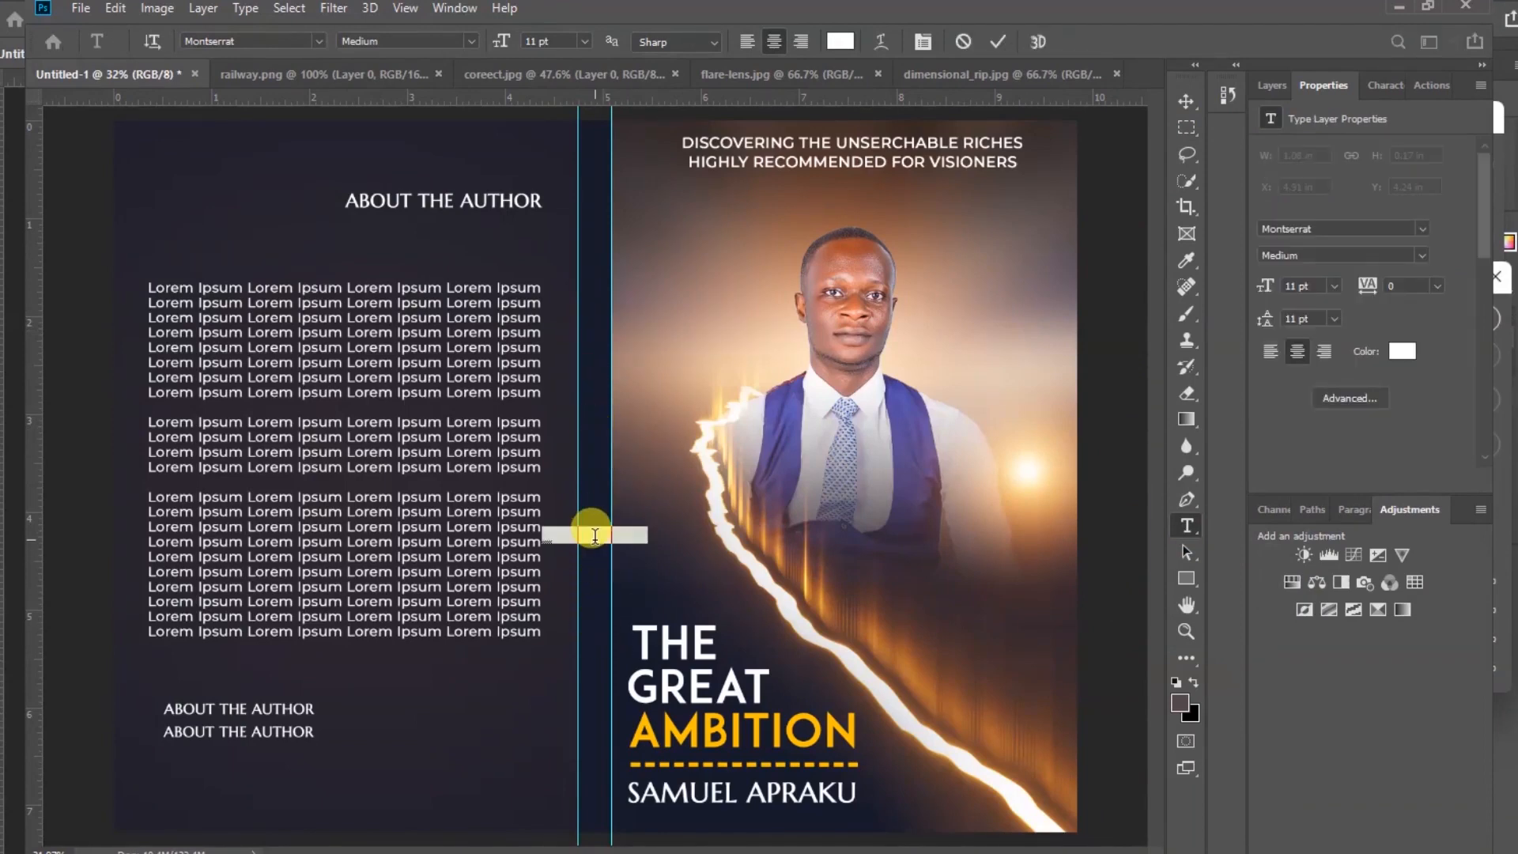
key(ctrl+v)
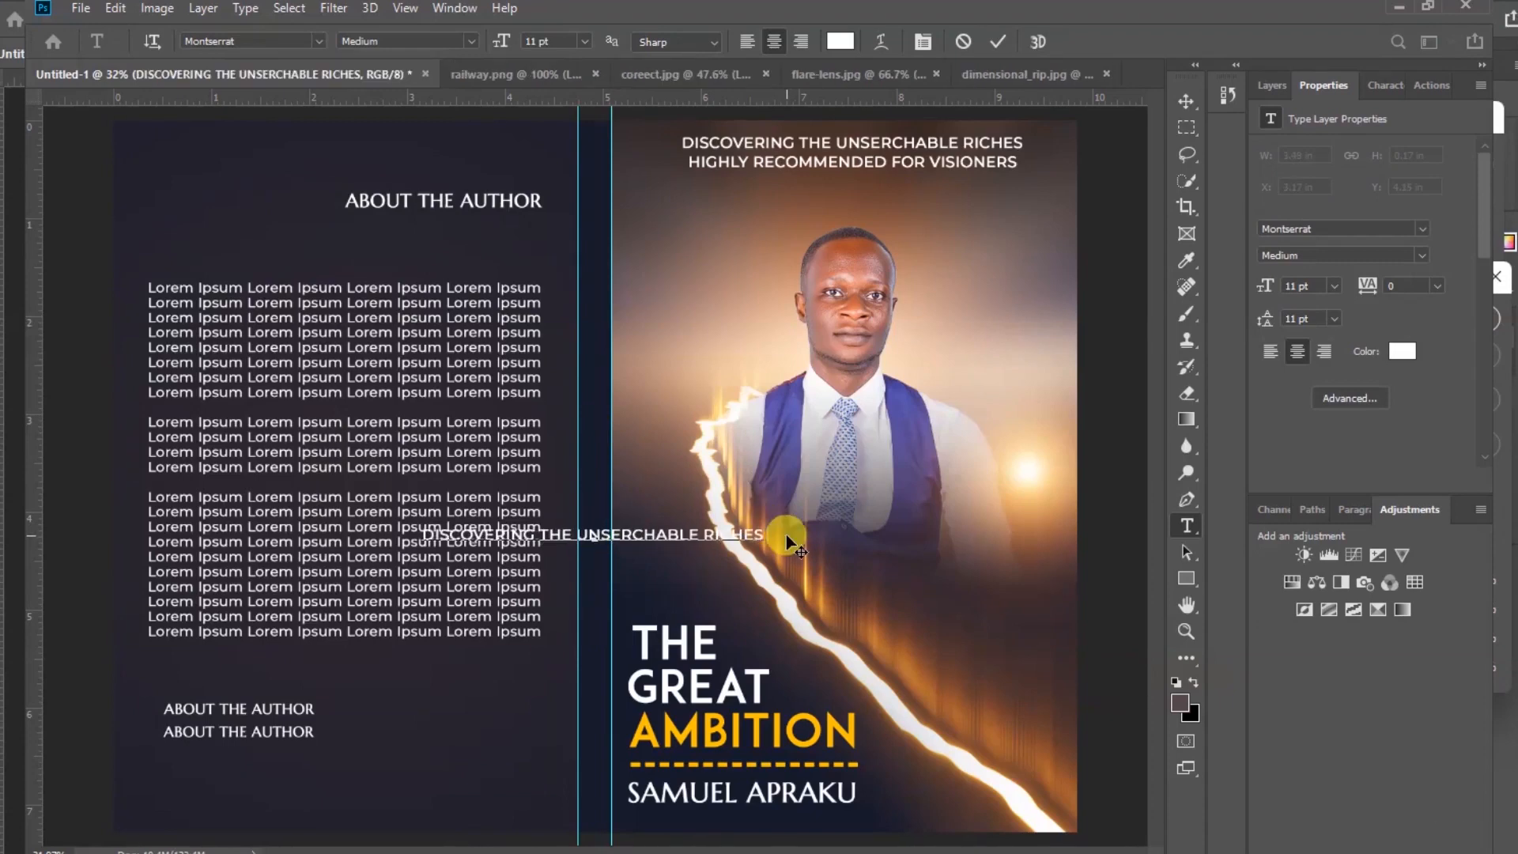
text(HIGHLY RECOMMENDED FOR VISIONERS)
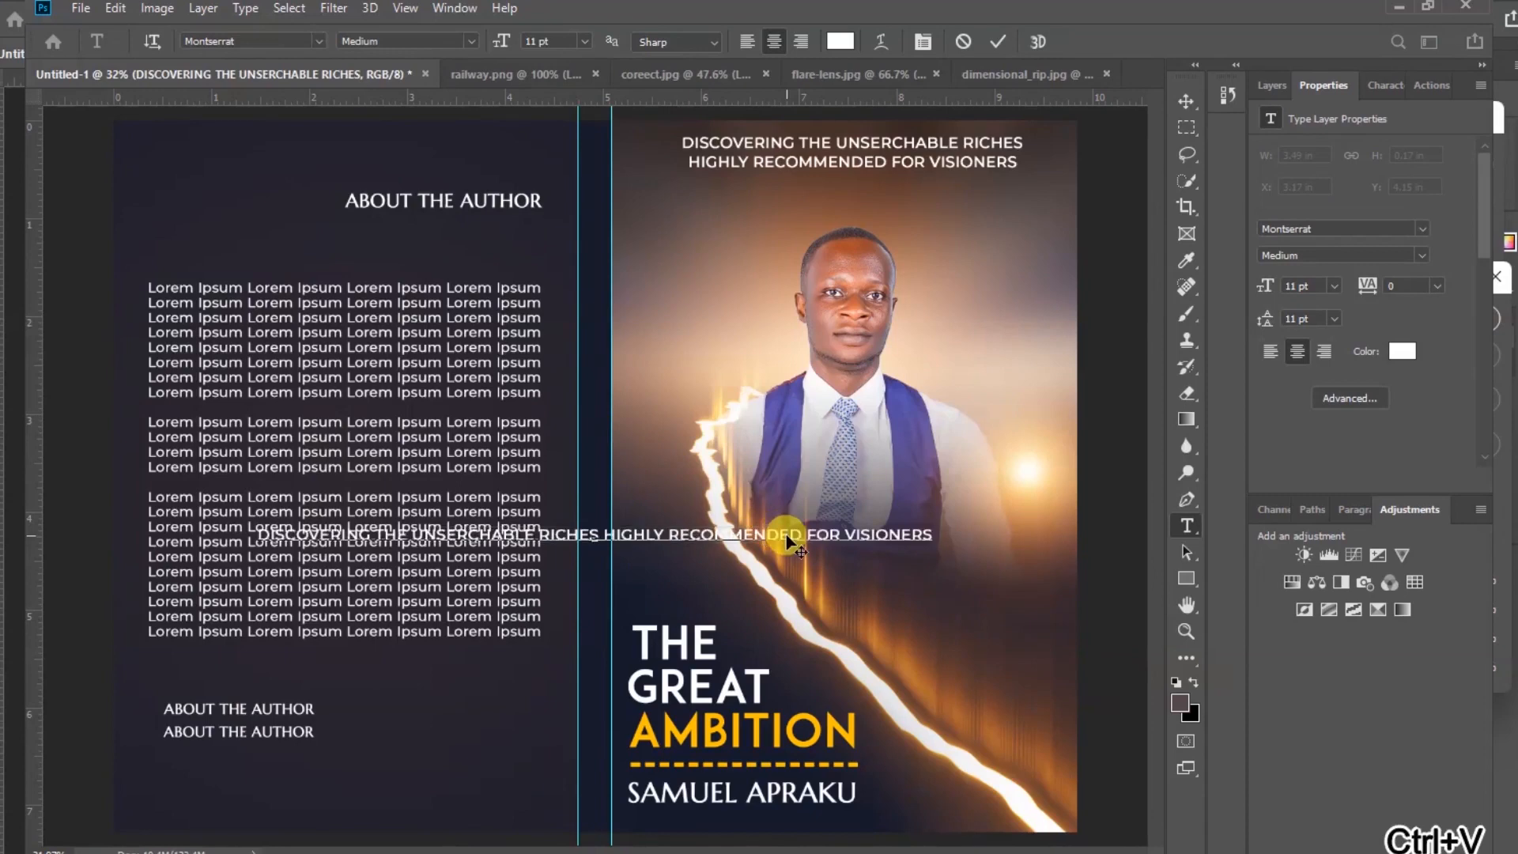
click(1186, 103)
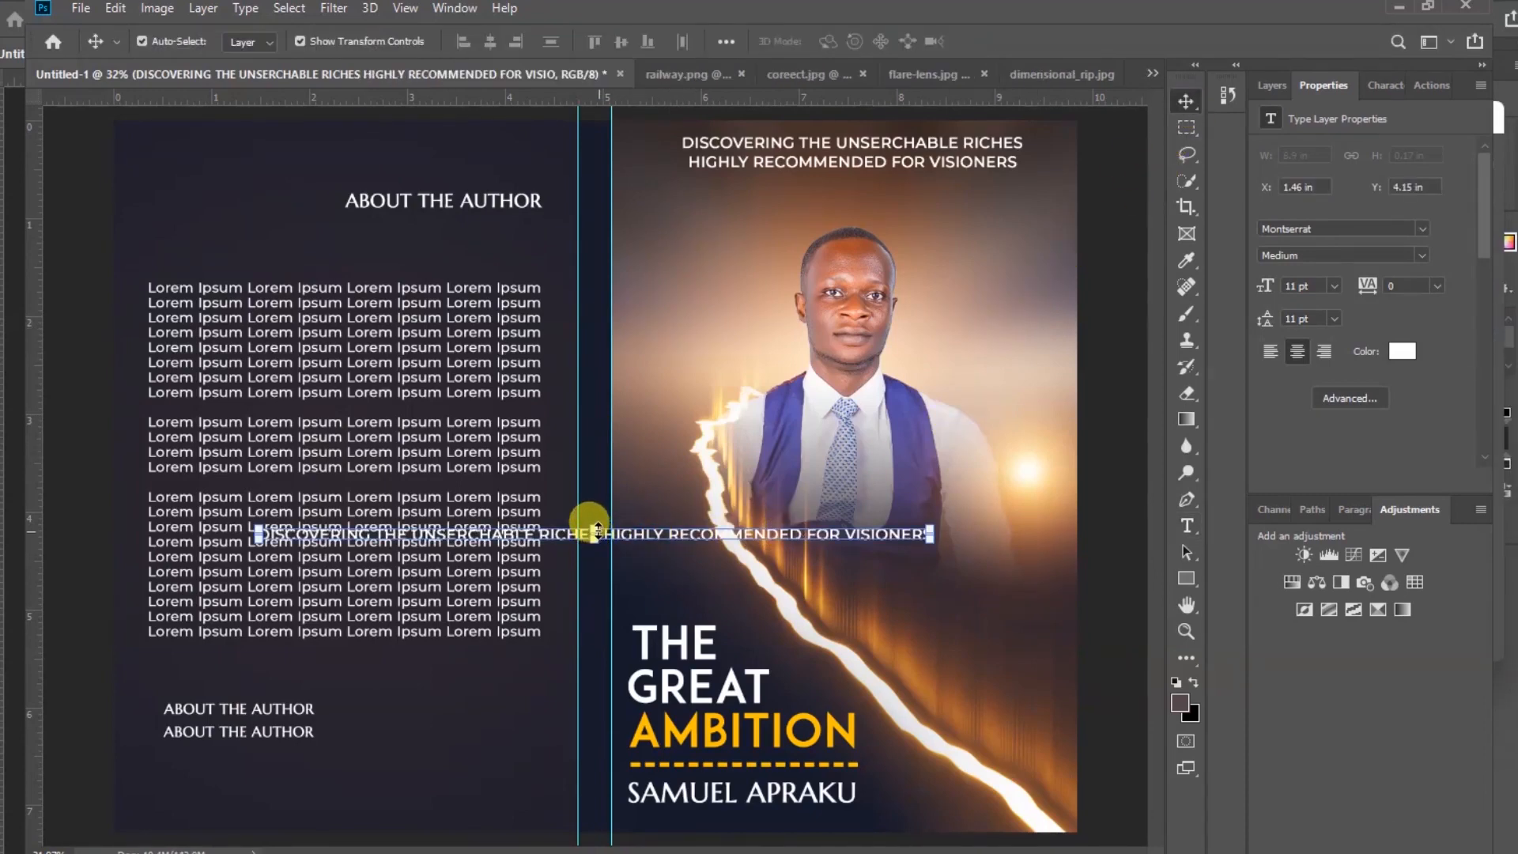
Rotate the spine tagline 90° counterclockwise and position it to run the full height of the spine
click(594, 525)
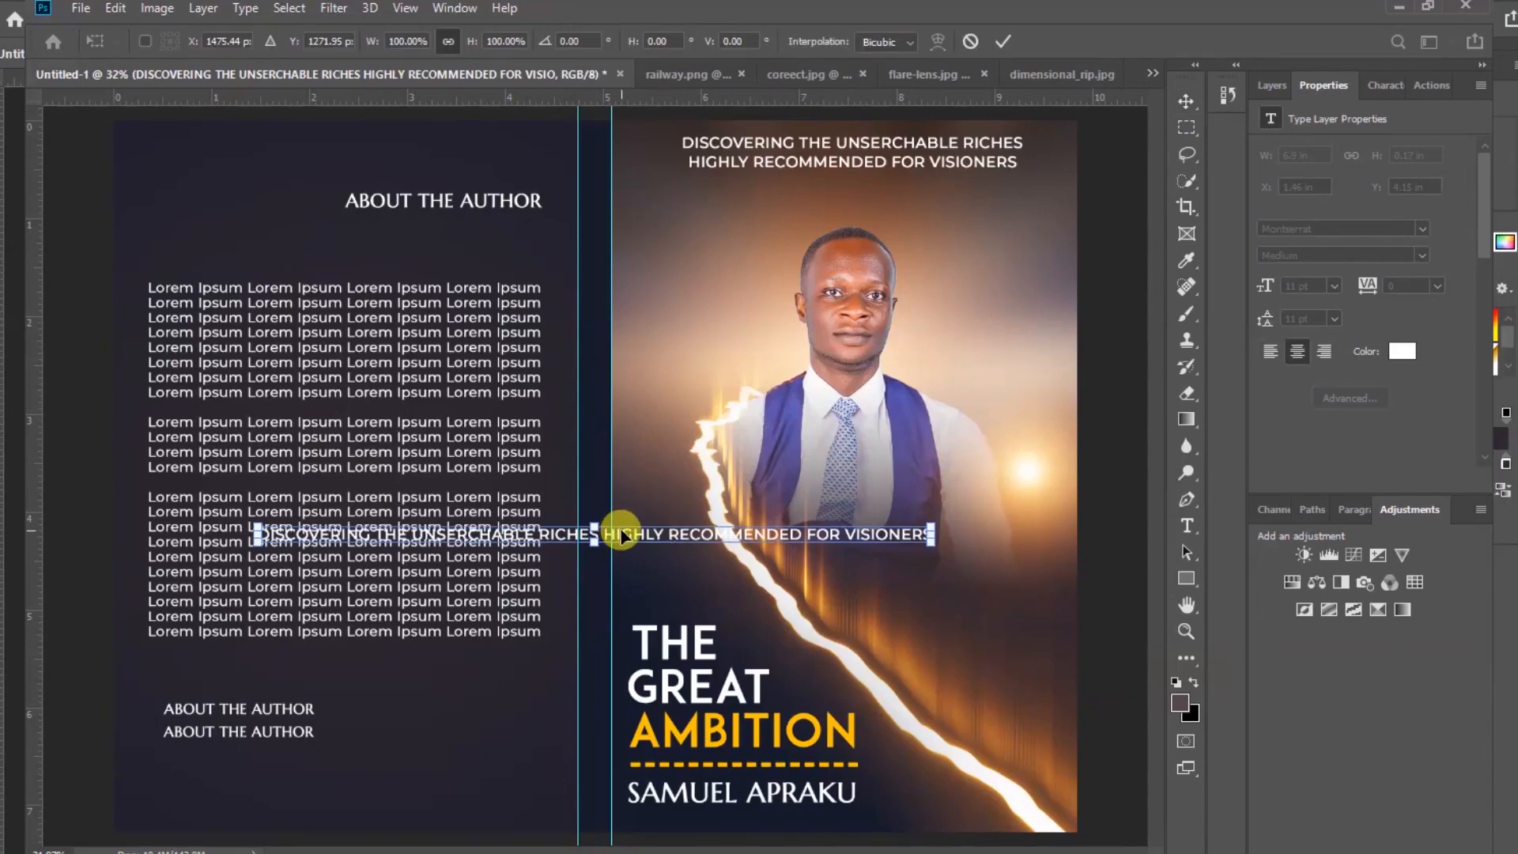
right_click(625, 539)
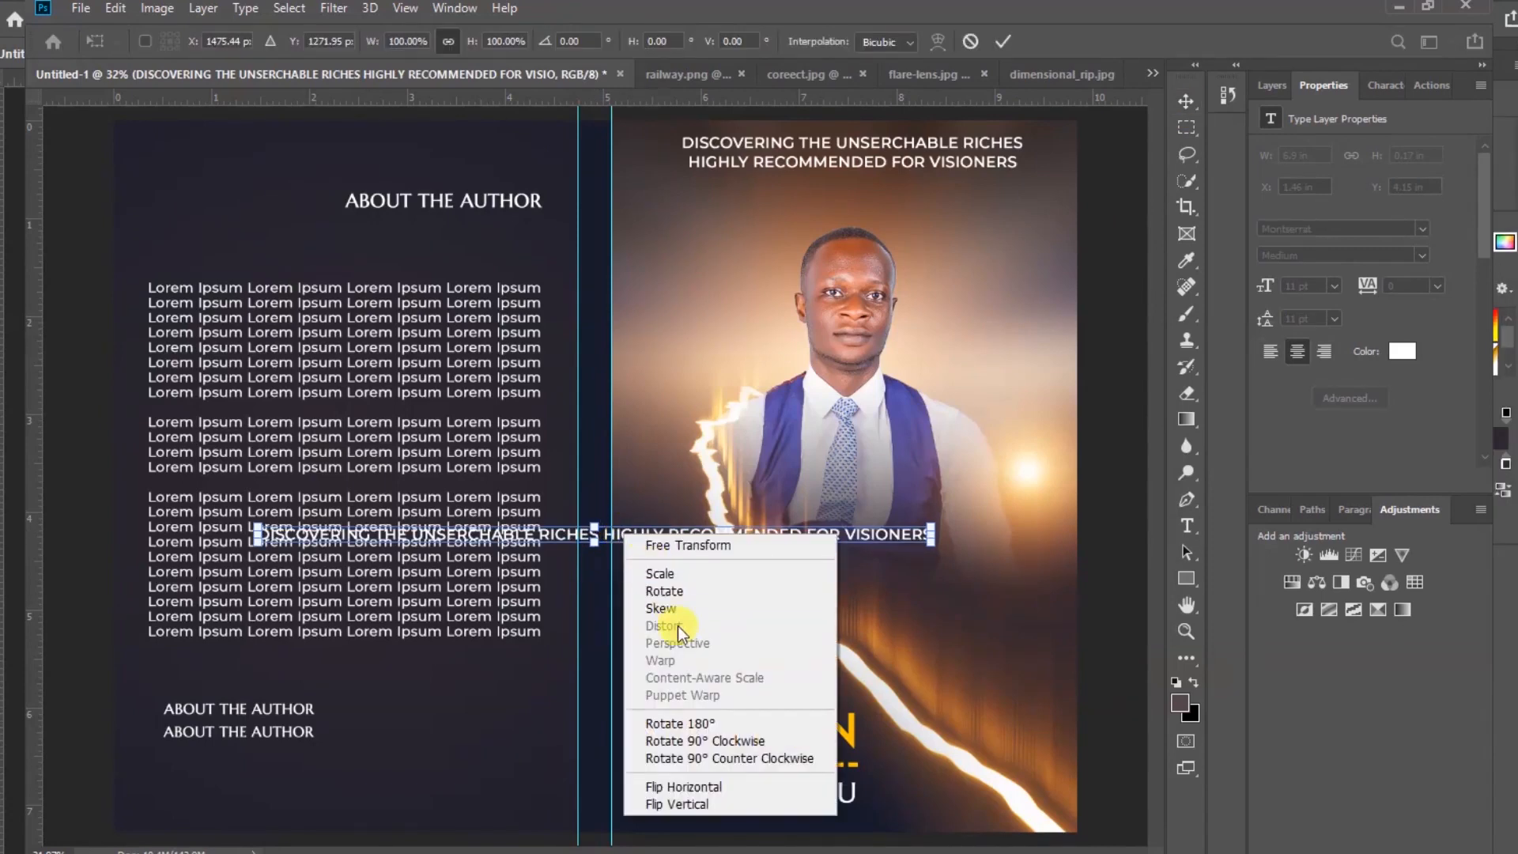
click(701, 759)
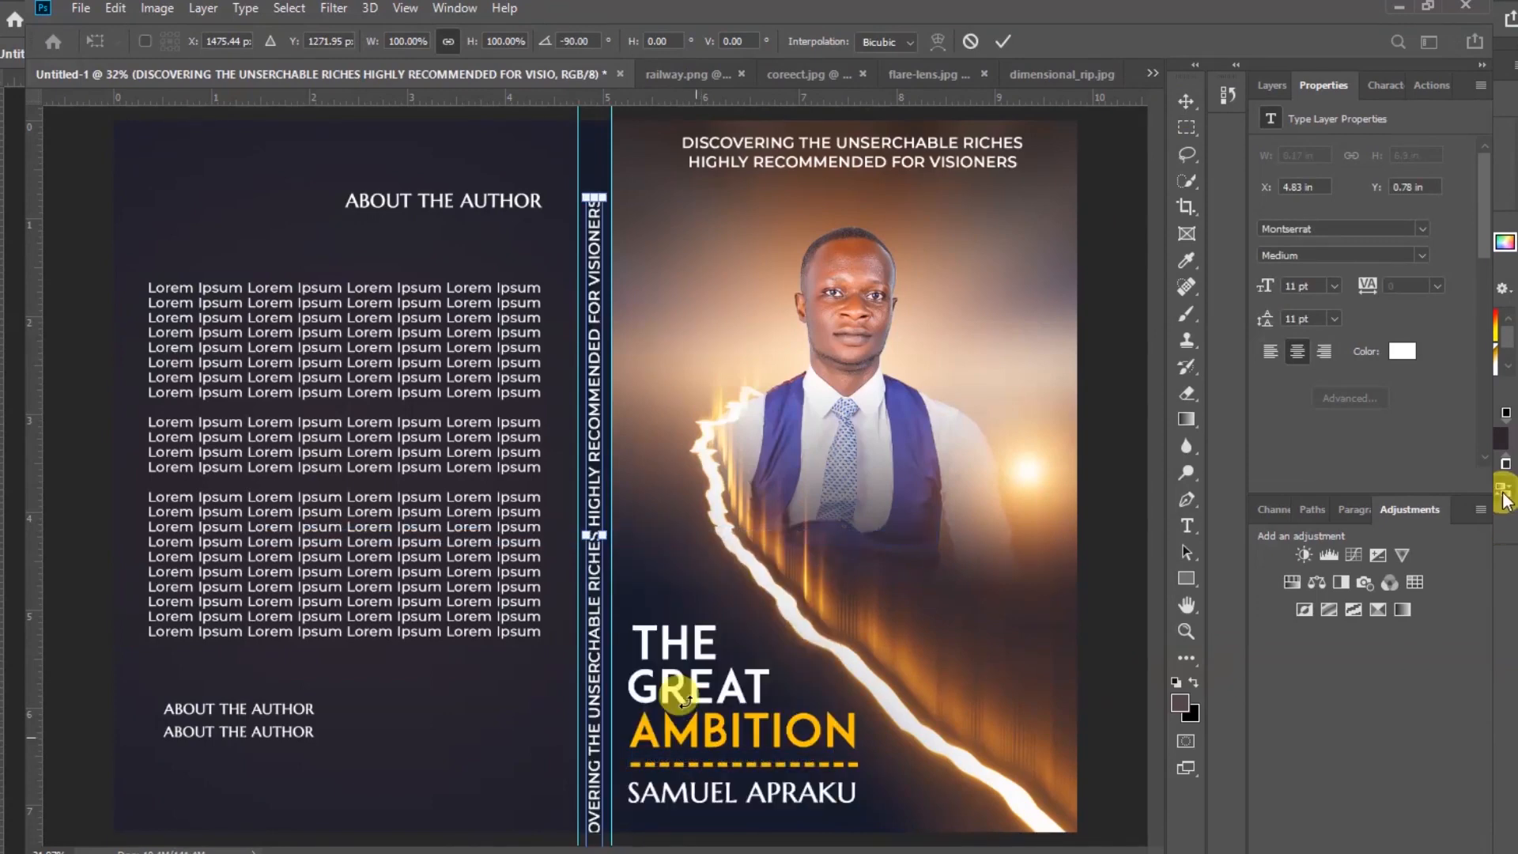
drag(595, 439, 595, 379)
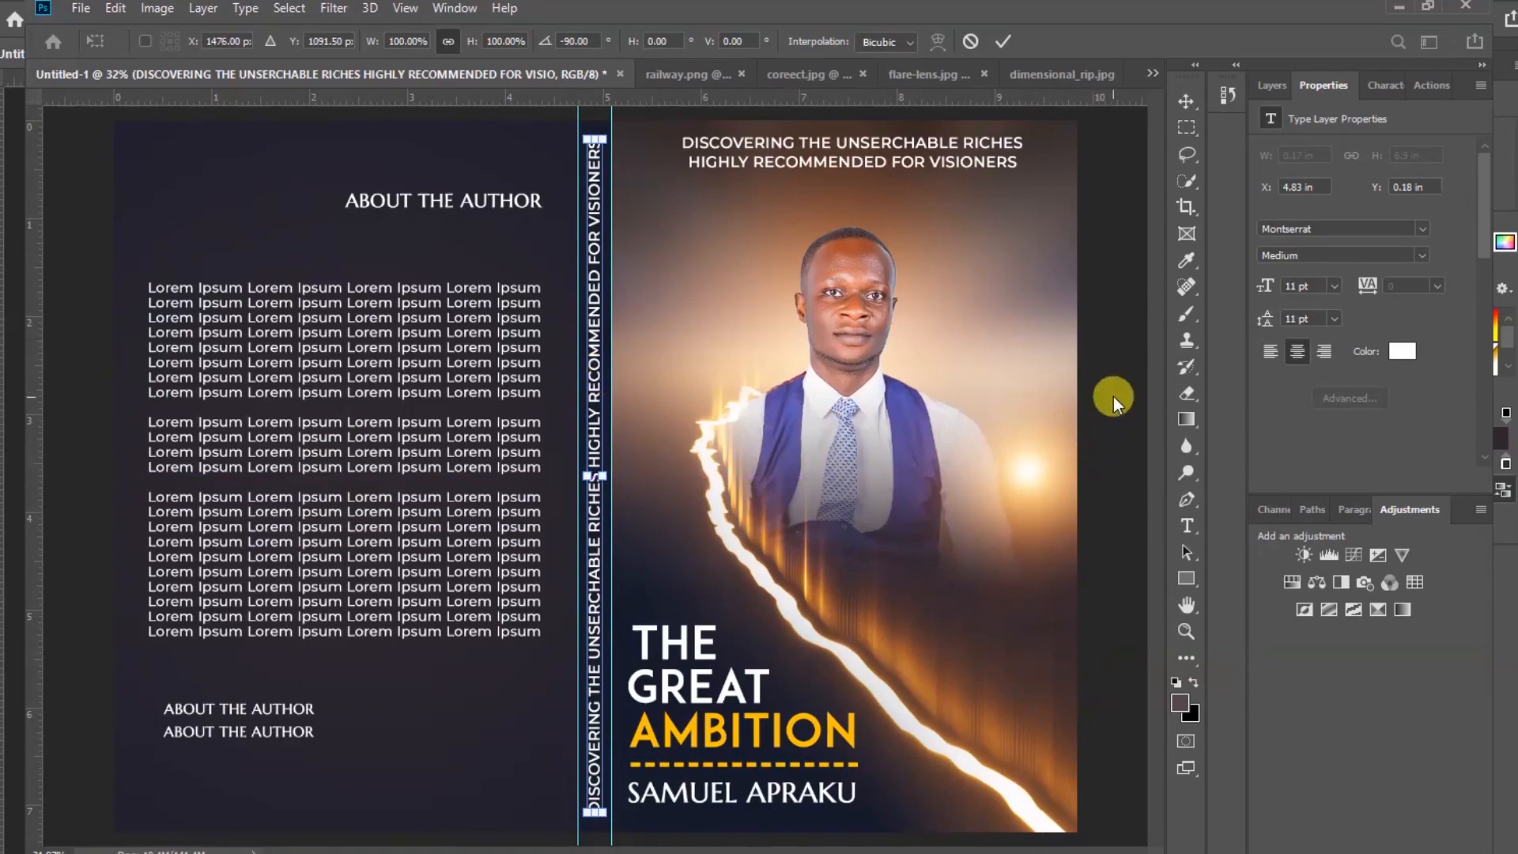
key(Return)
click(1113, 438)
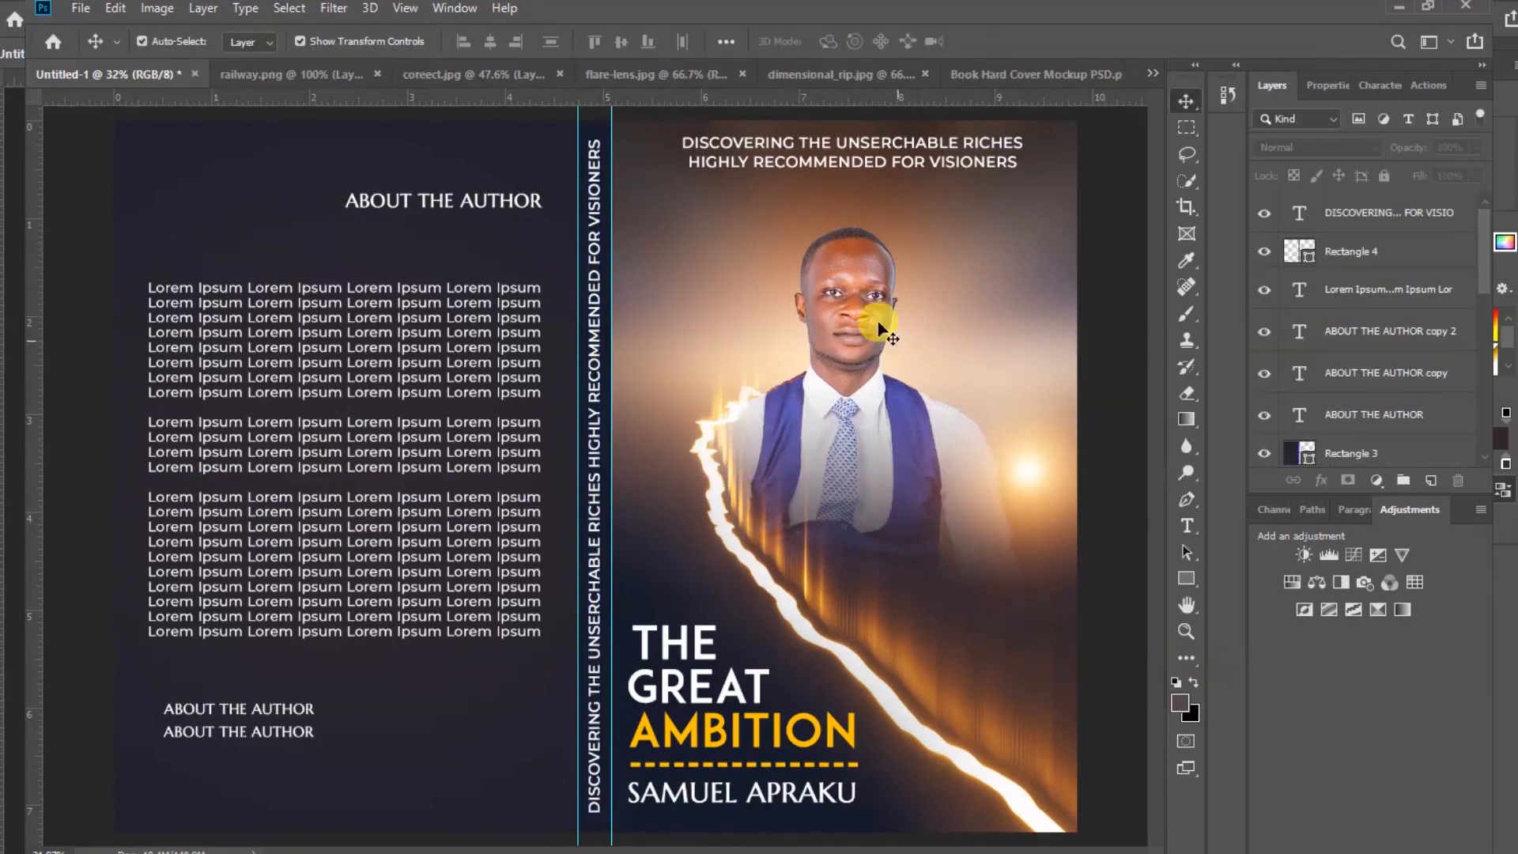
Raise the portrait layer's brightness to 5 with Brightness/Contrast
click(848, 283)
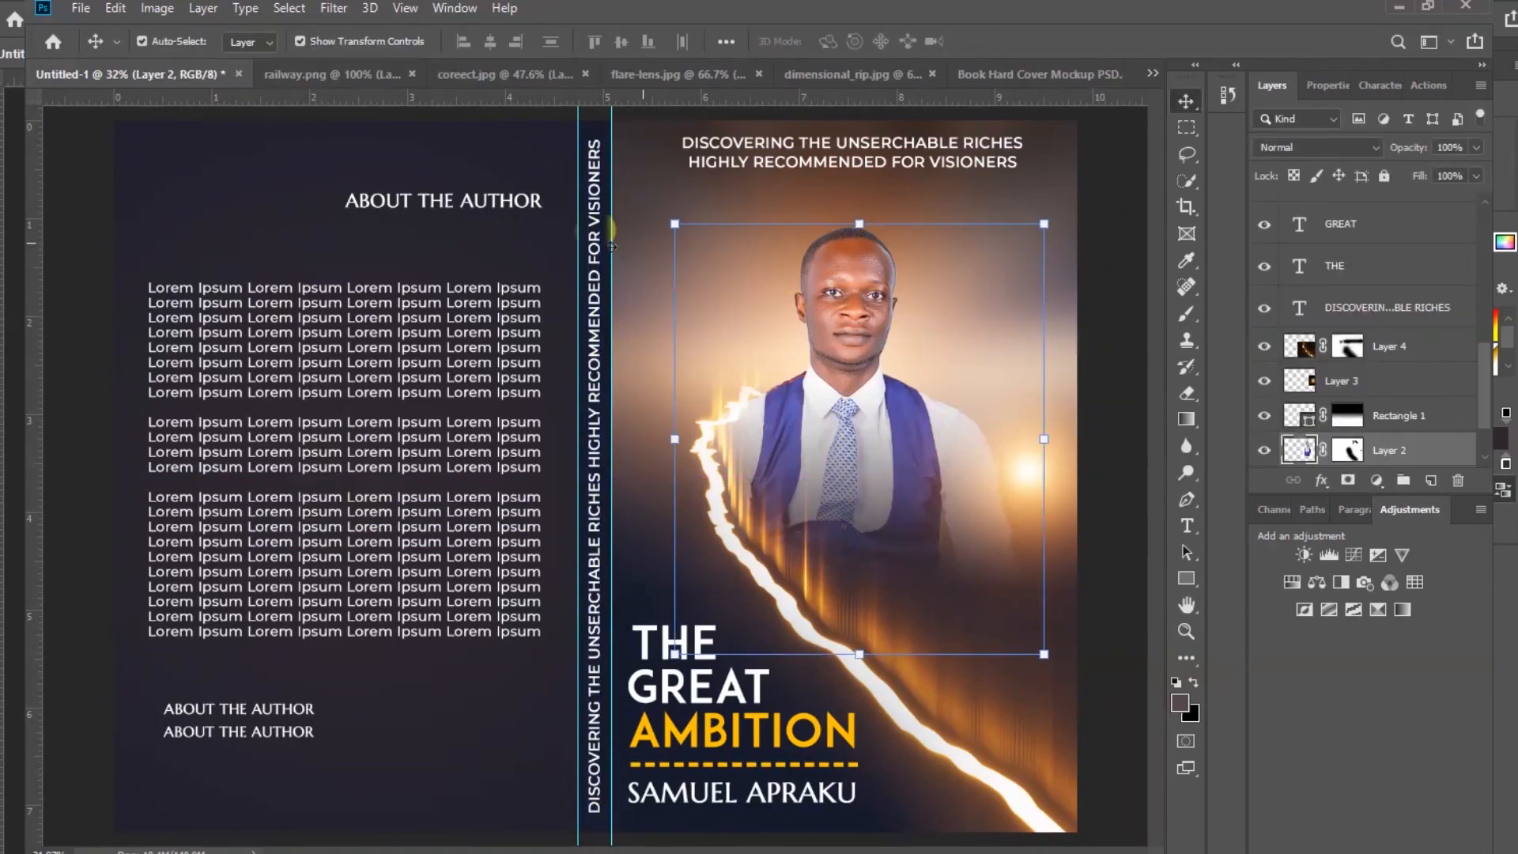
click(155, 11)
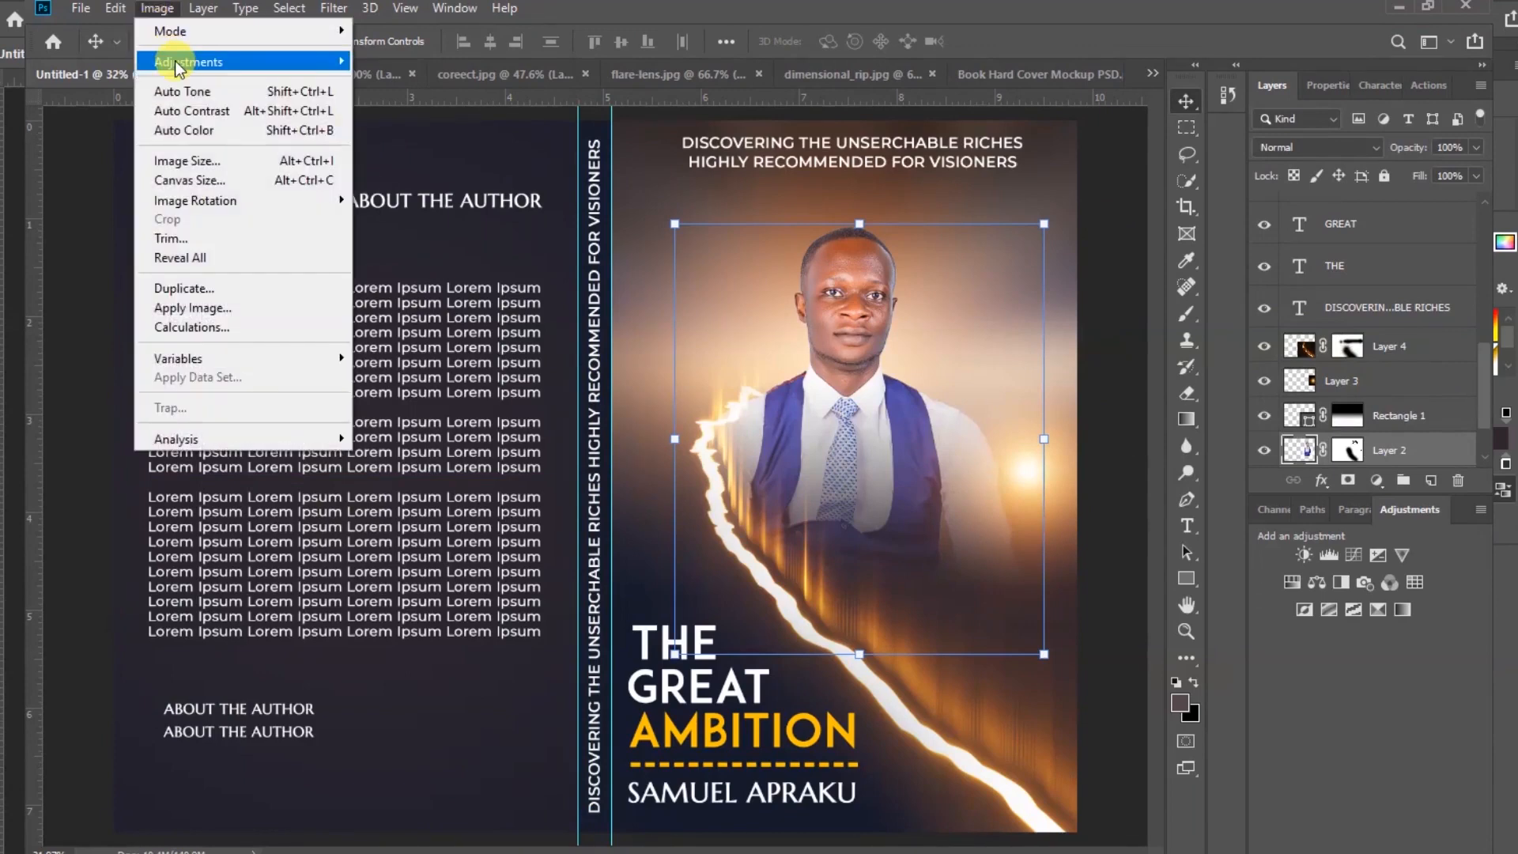
mouse_move(184, 63)
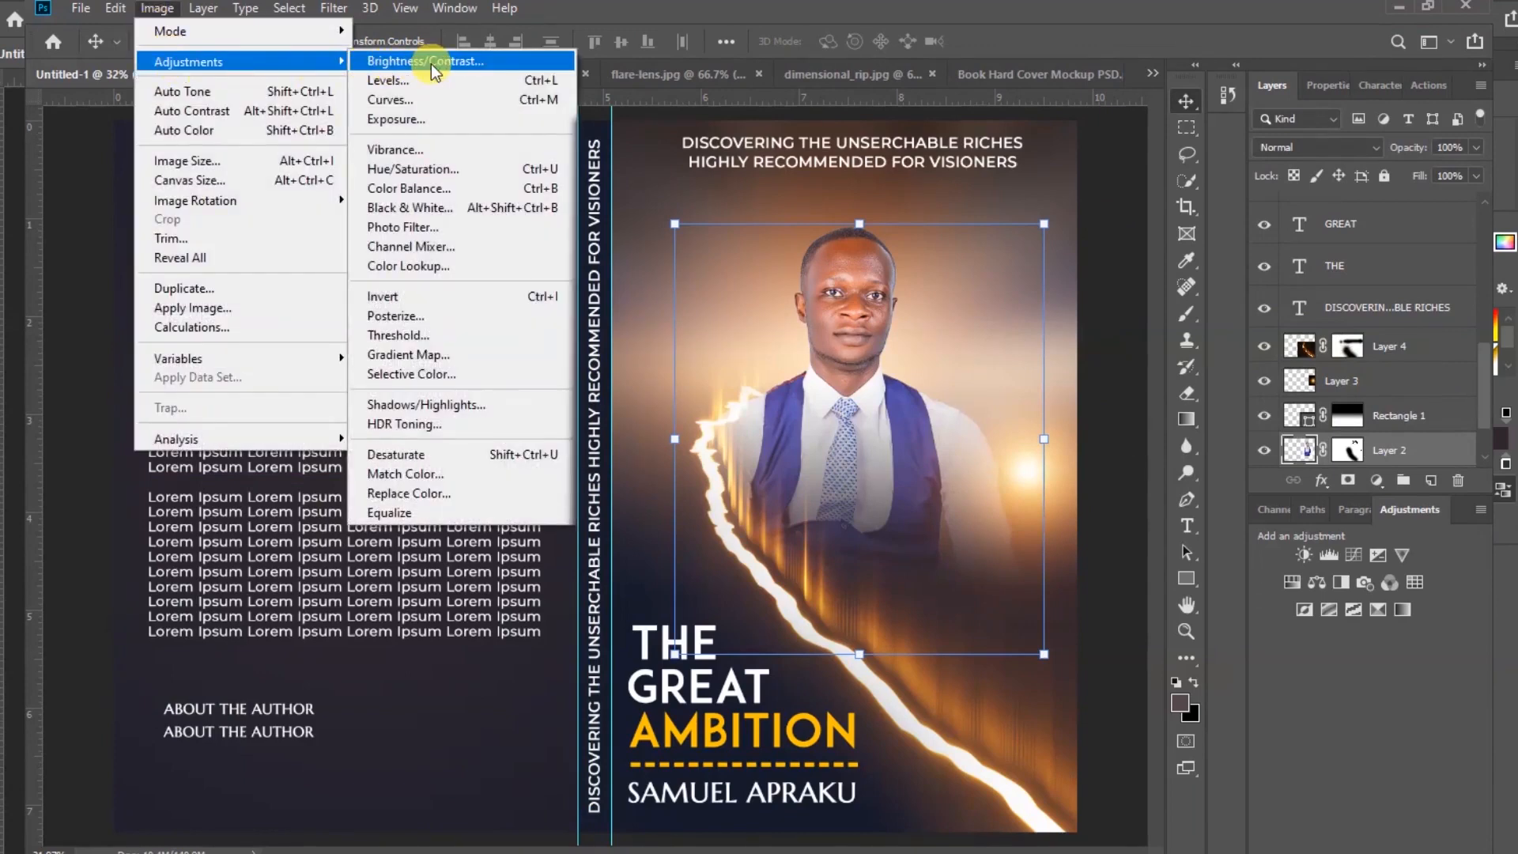
click(427, 62)
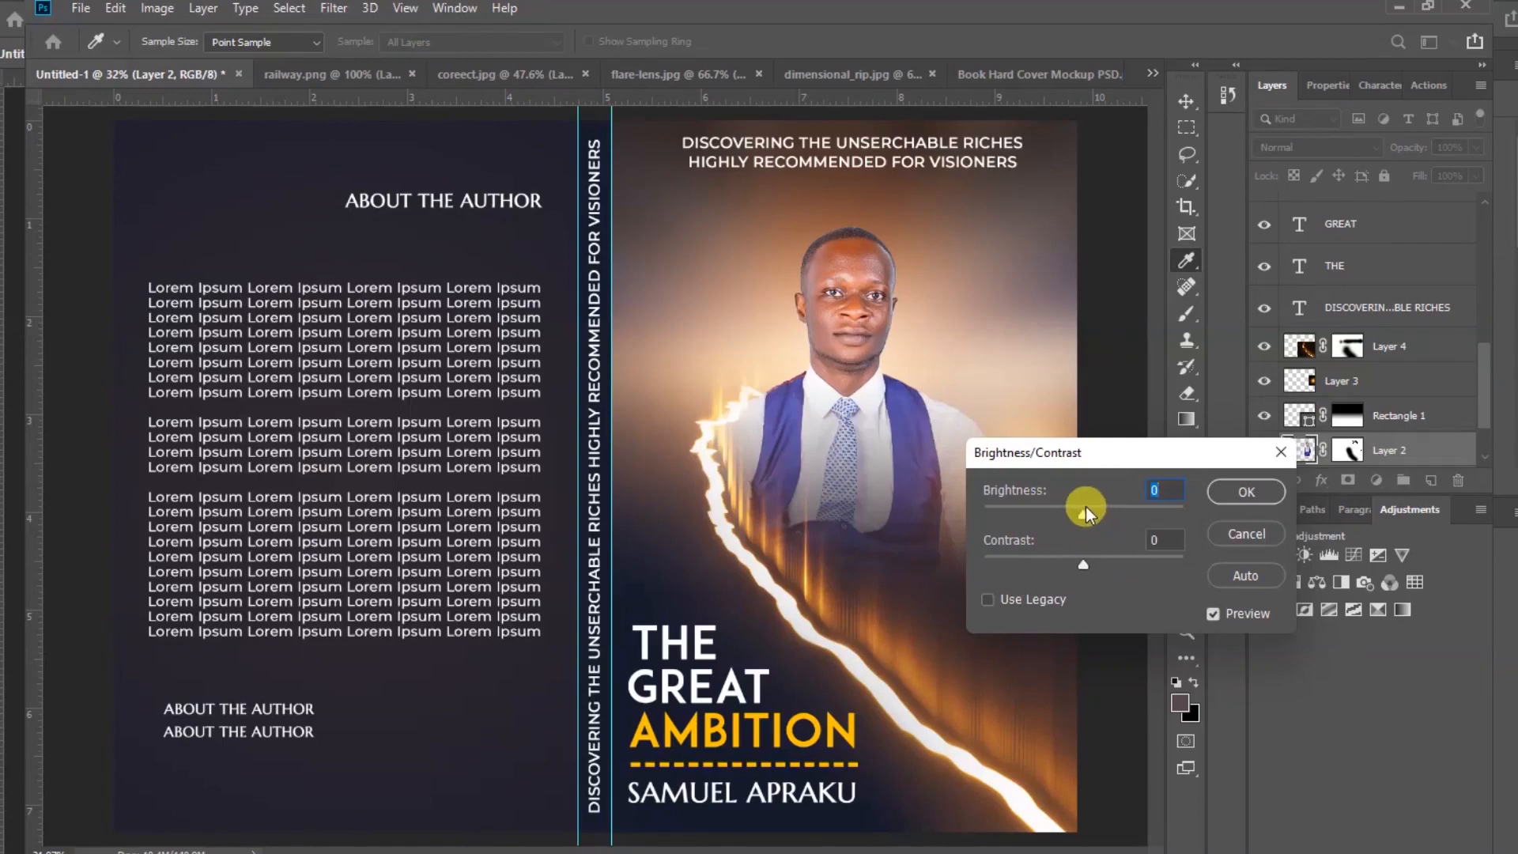
drag(1085, 507, 1085, 515)
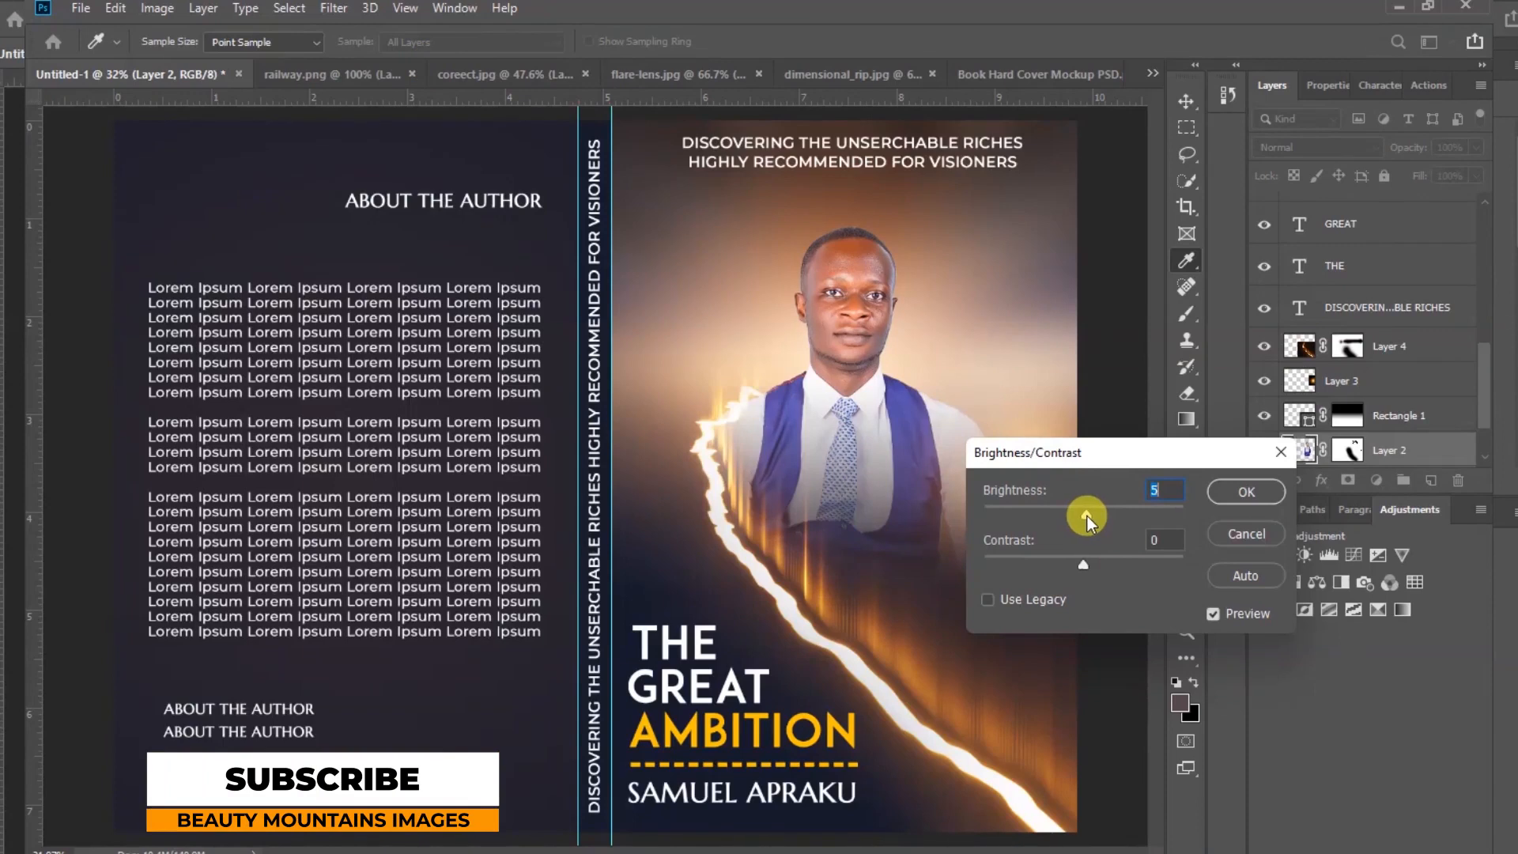
click(1246, 499)
key(v)
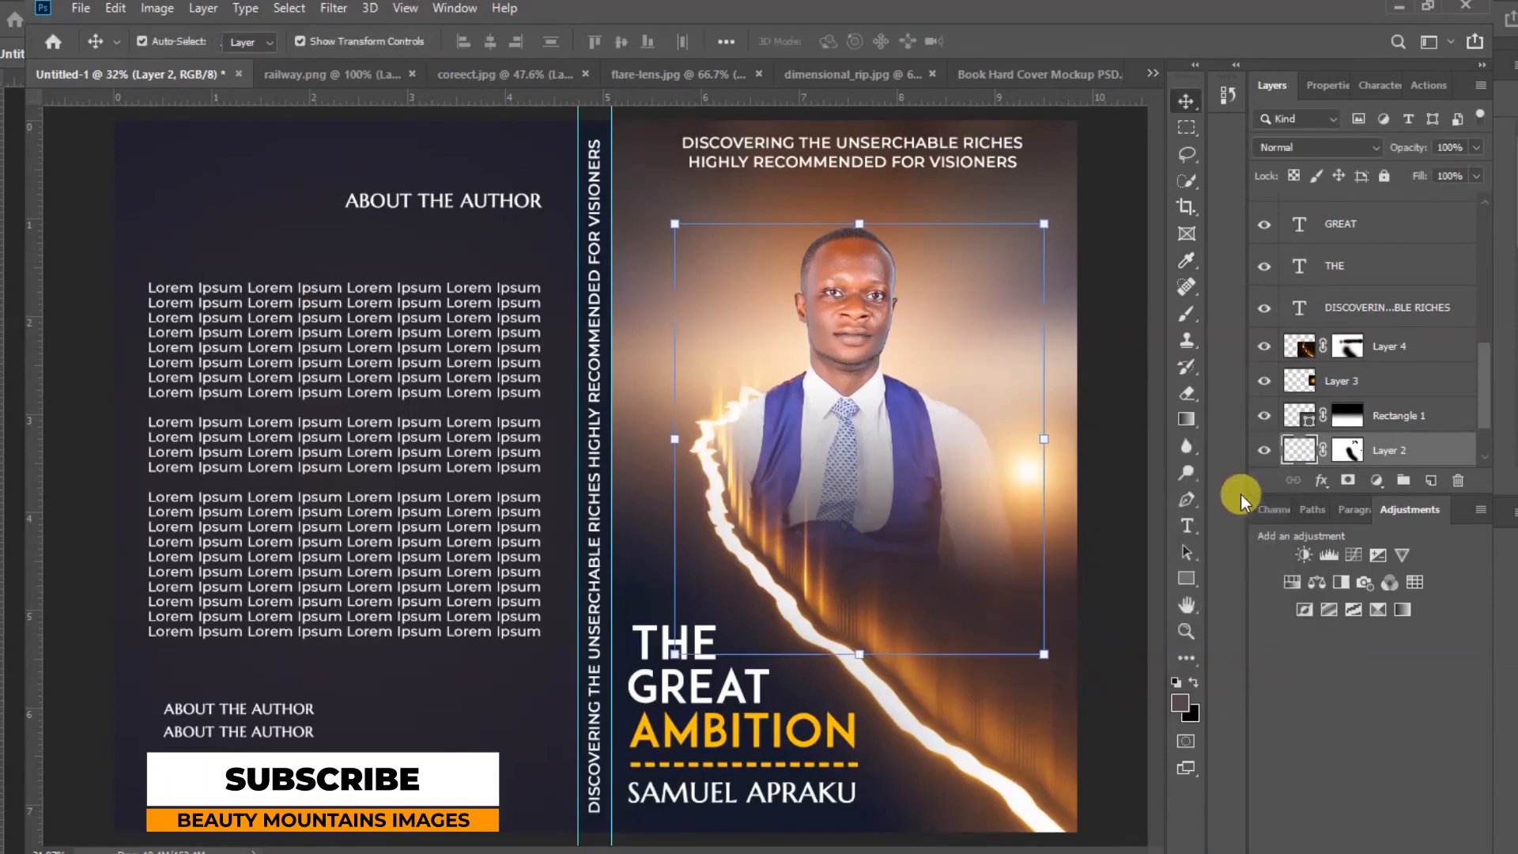